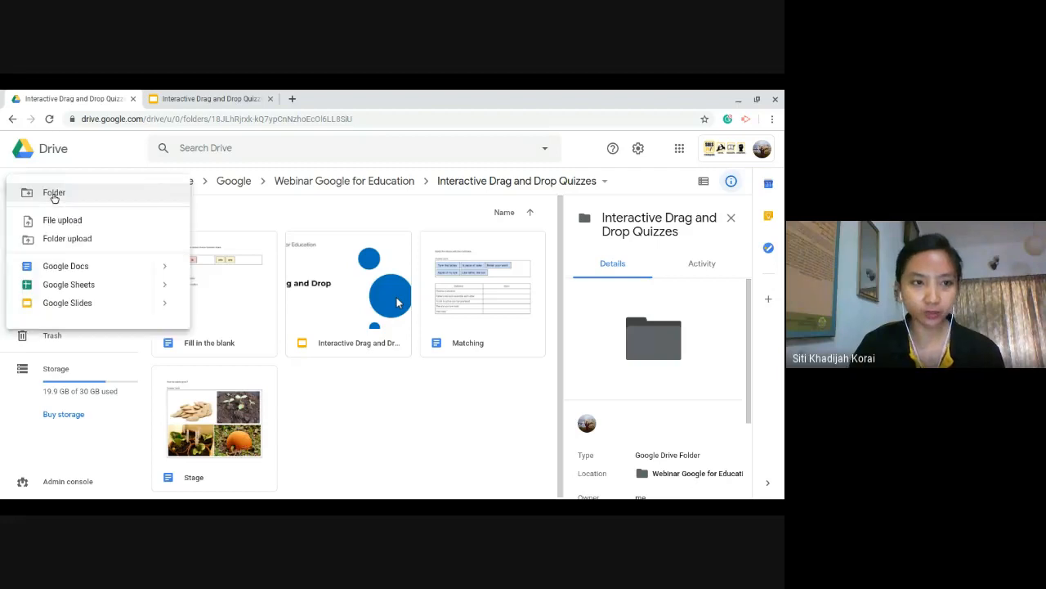
- Create a blank Google Docs document in the current Drive folder and title it "Demo"
left_click(65, 266)
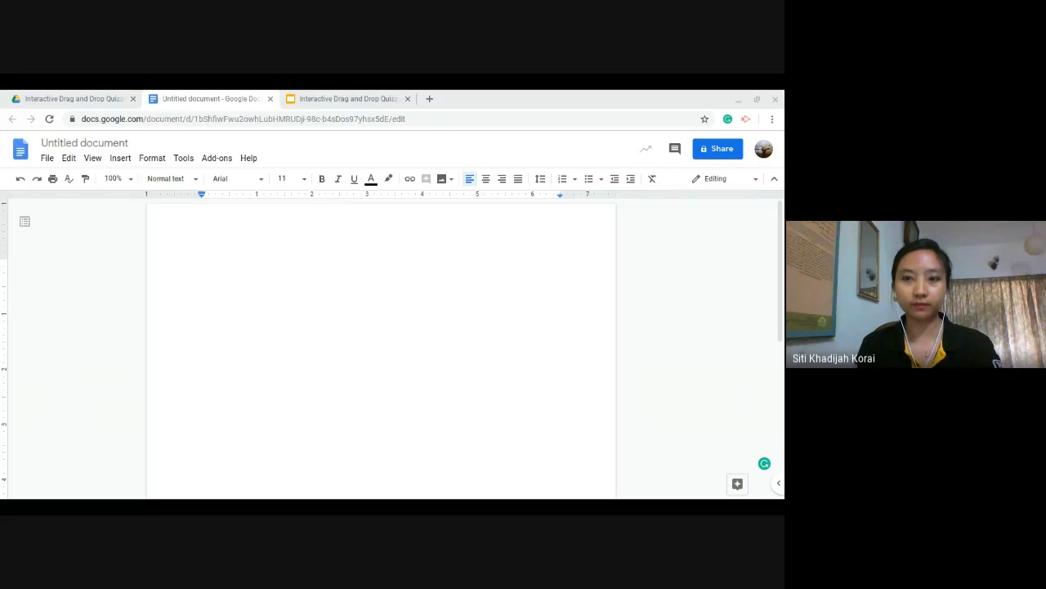
left_click(202, 264)
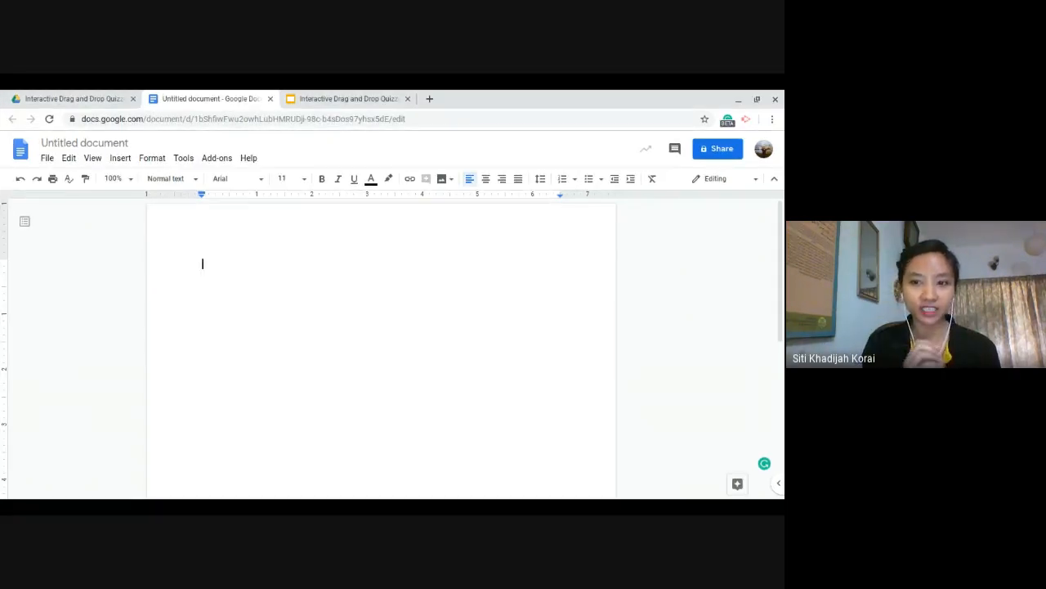
left_click(91, 142)
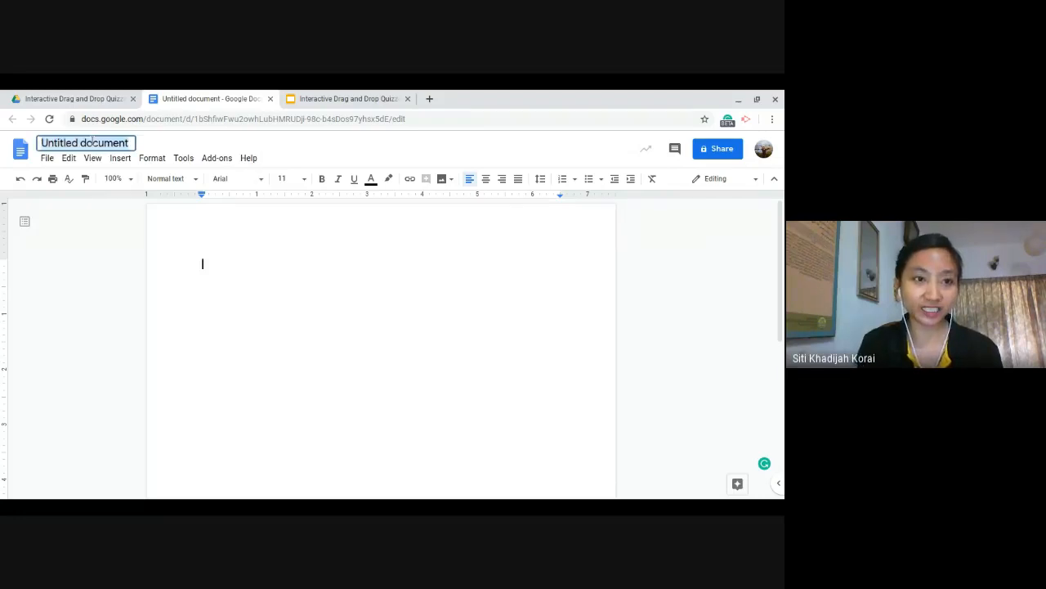
type("Demo")
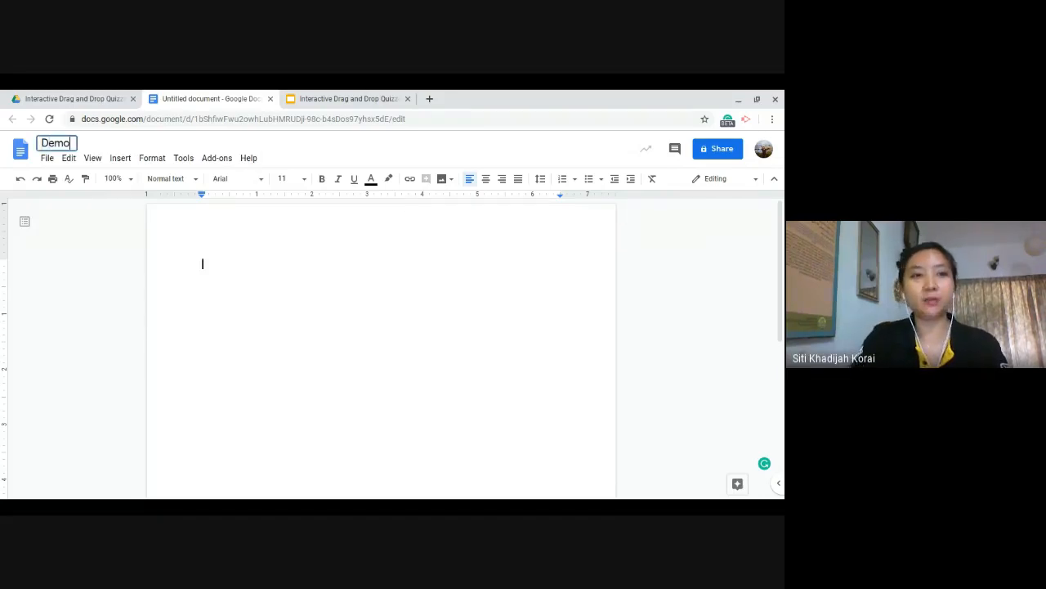
key("Return")
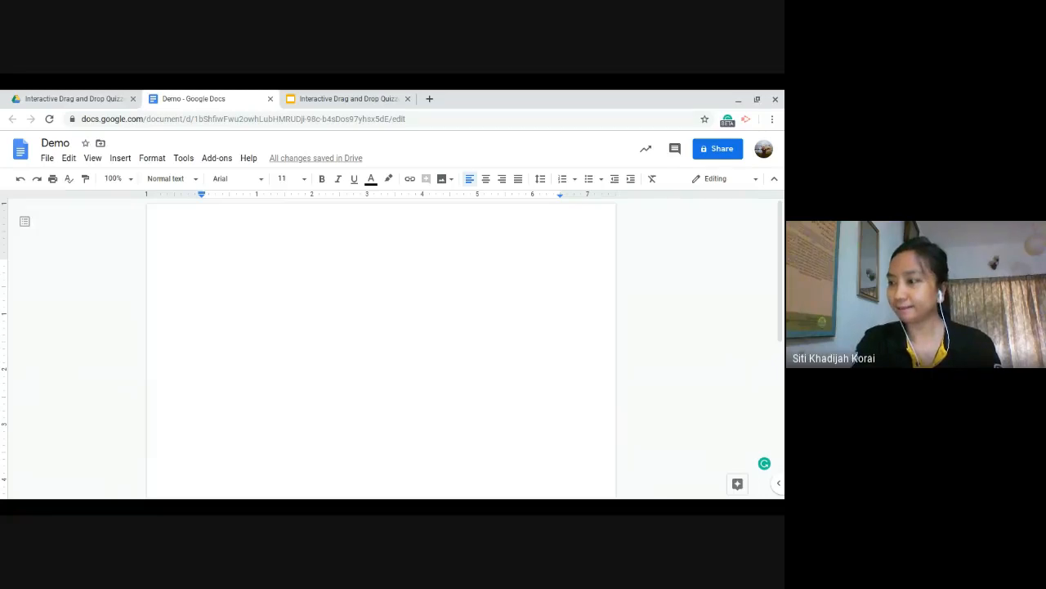
- Enter the instruction line "Red for No. Green for Yes." at the start of the document
type("Red for")
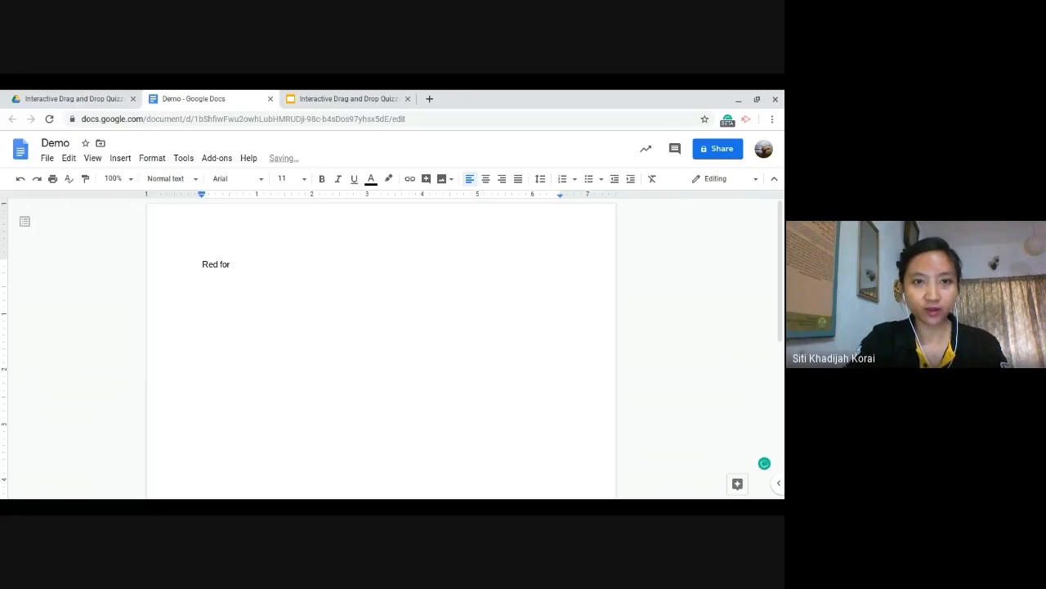
type(" No")
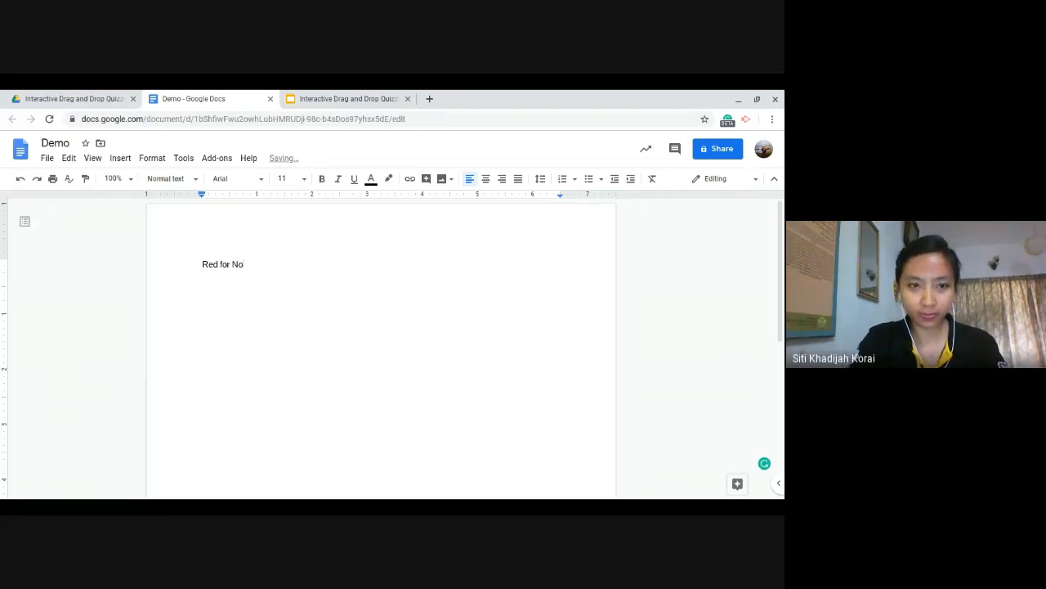
type(". ")
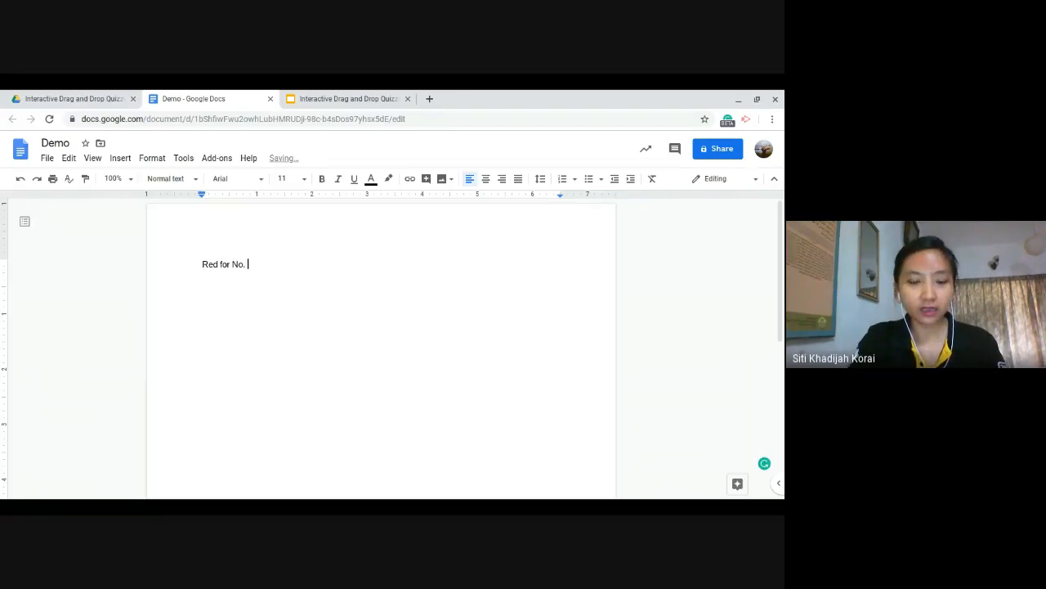
type("Green f")
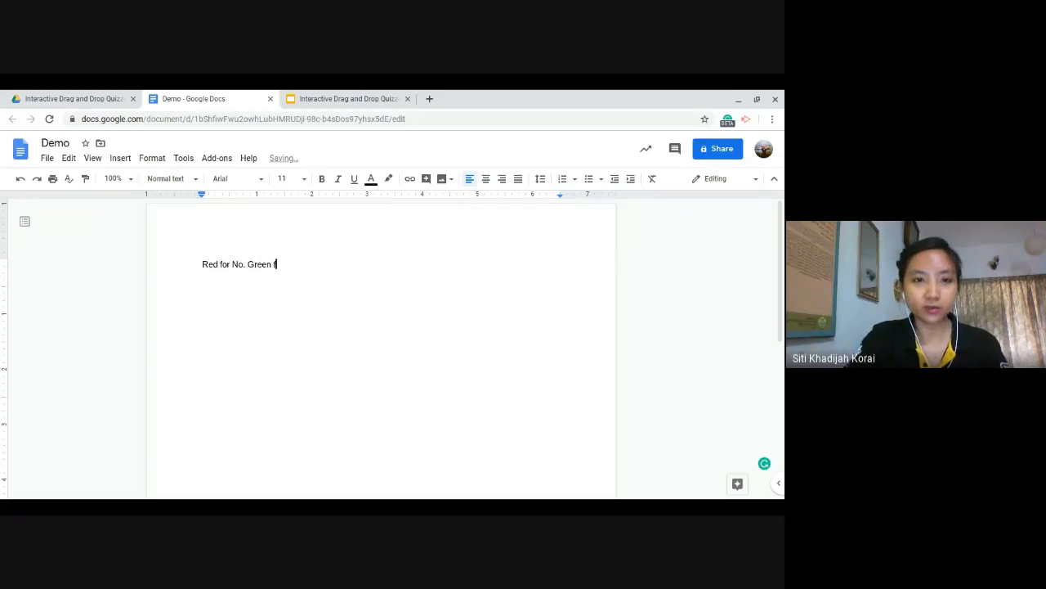
type("or Yes.")
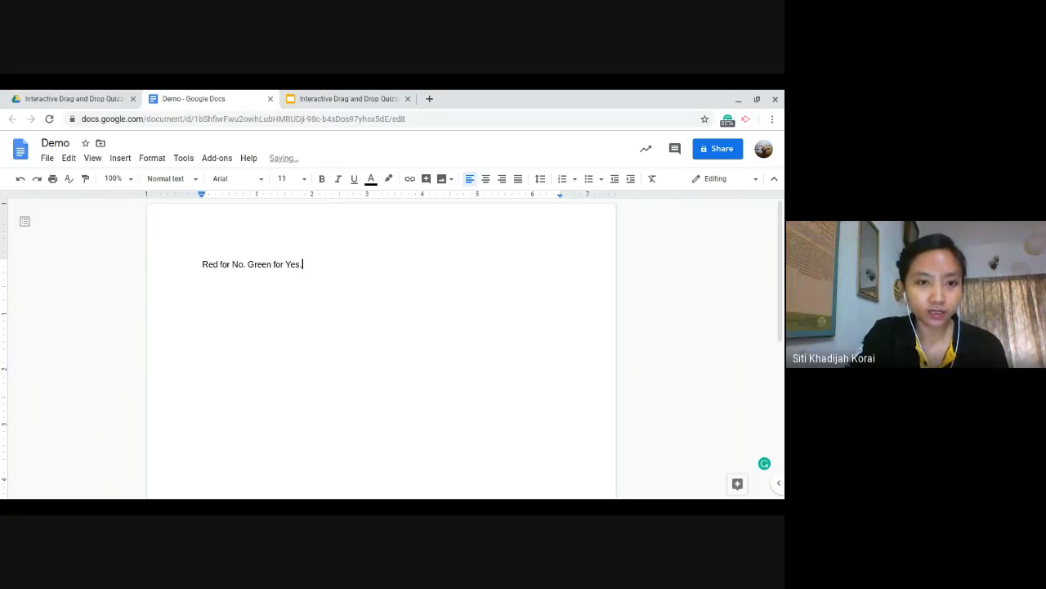
- Add the heading line "Answer bank:" below the instruction, followed by a new empty line
key("Return")
type("Anser")
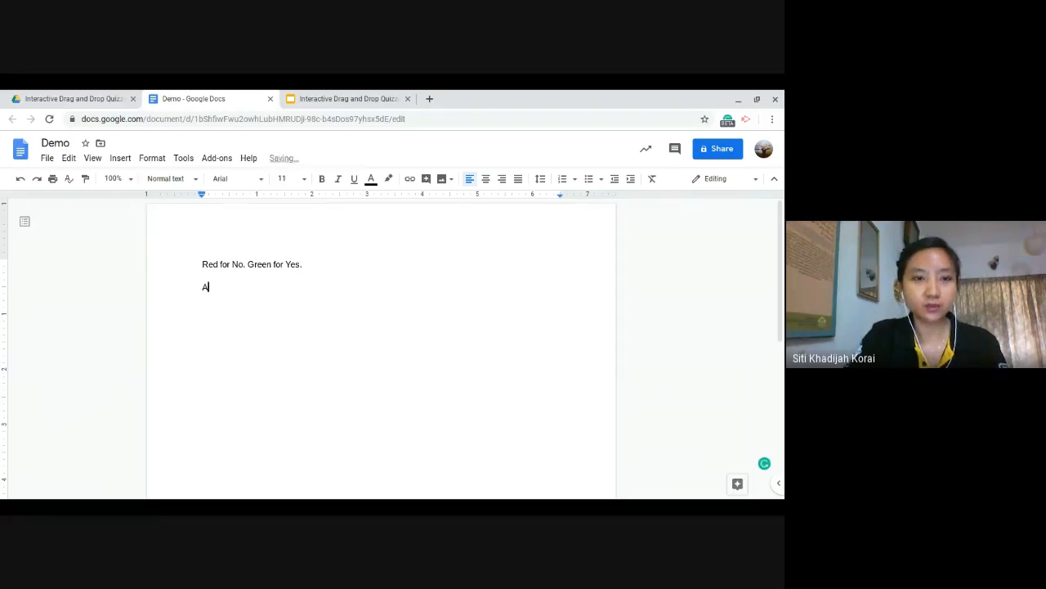
key("BackSpace")
key("BackSpace")
key("BackSpace")
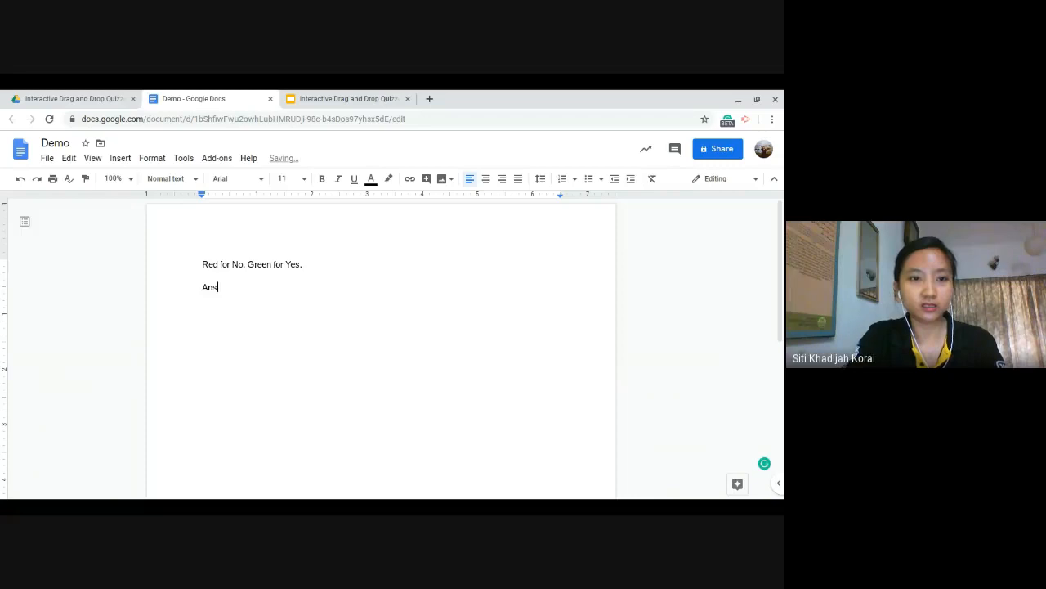
type("swer ba")
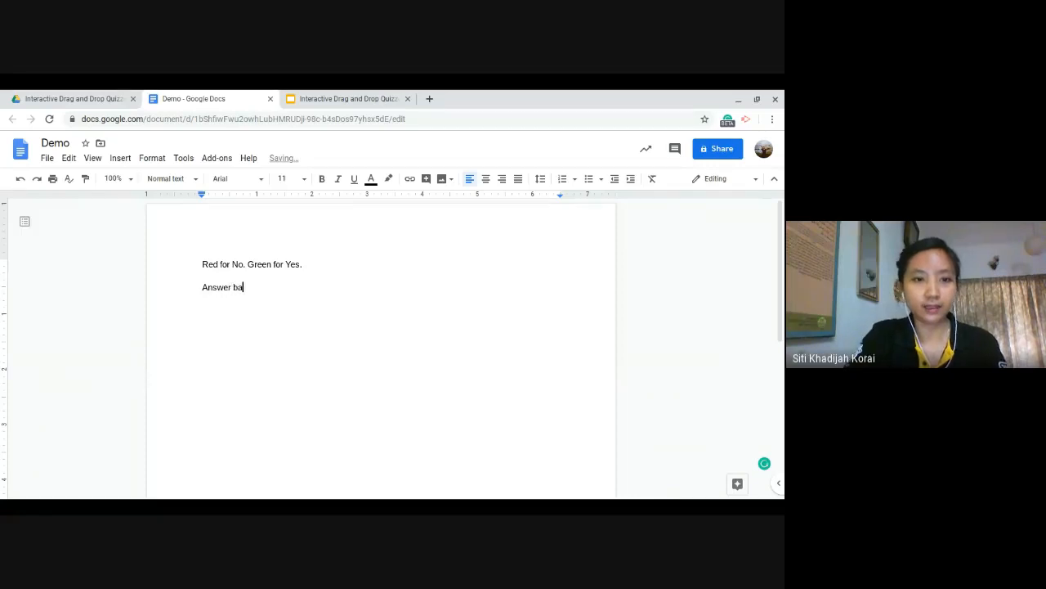
type("nk:")
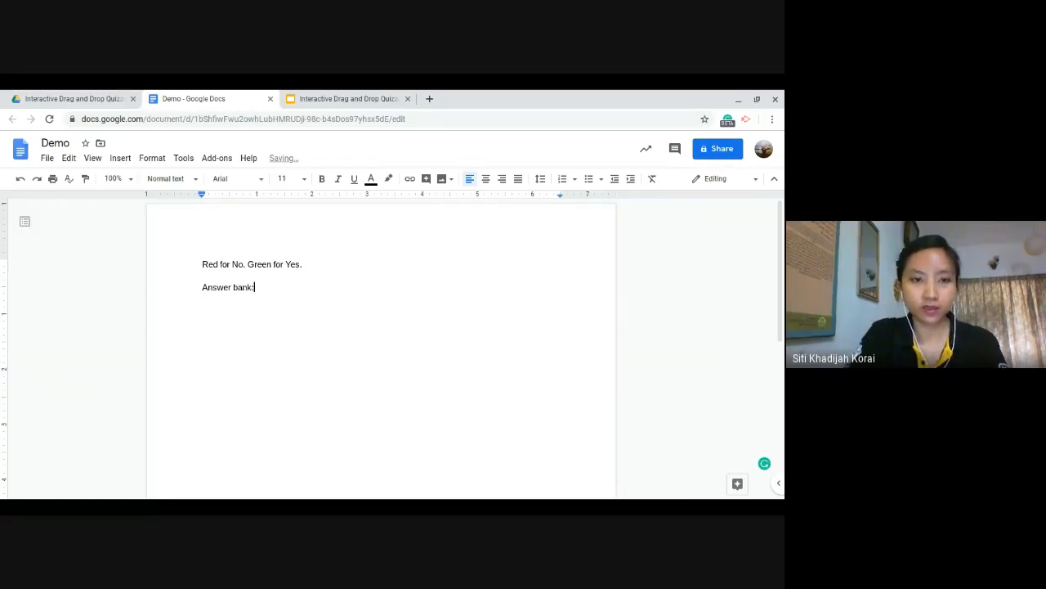
key("Return")
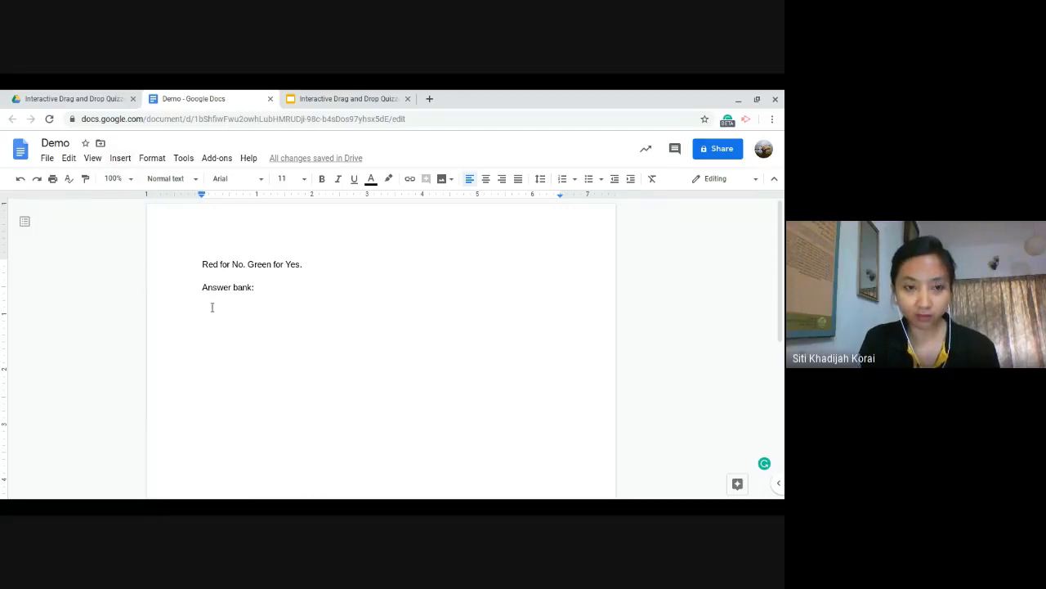
- Insert a 1 x 1 table below the "Answer bank:" line
left_click(119, 160)
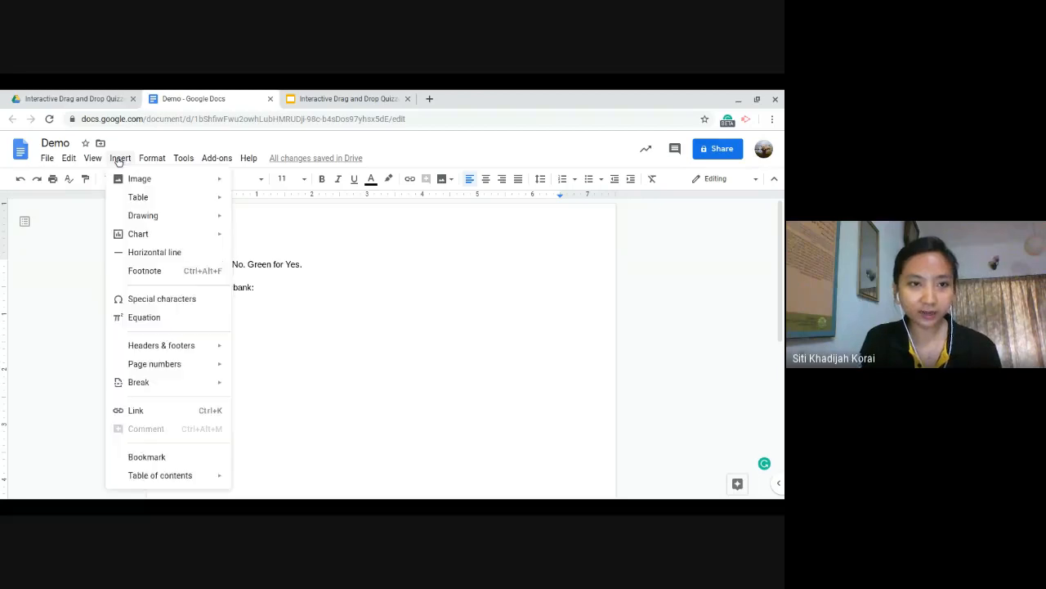
mouse_move(143, 199)
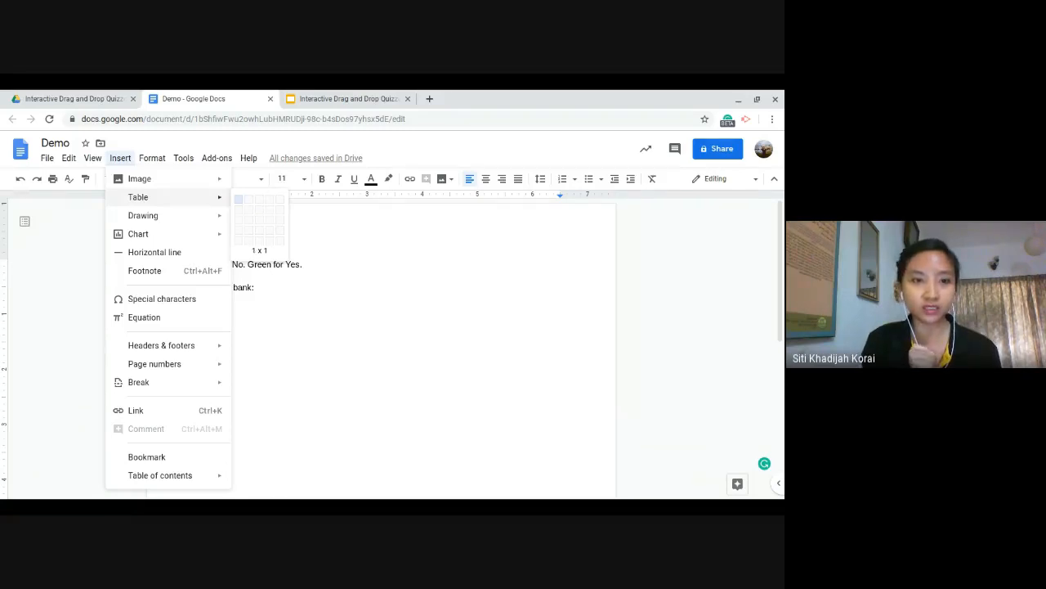
left_click(239, 199)
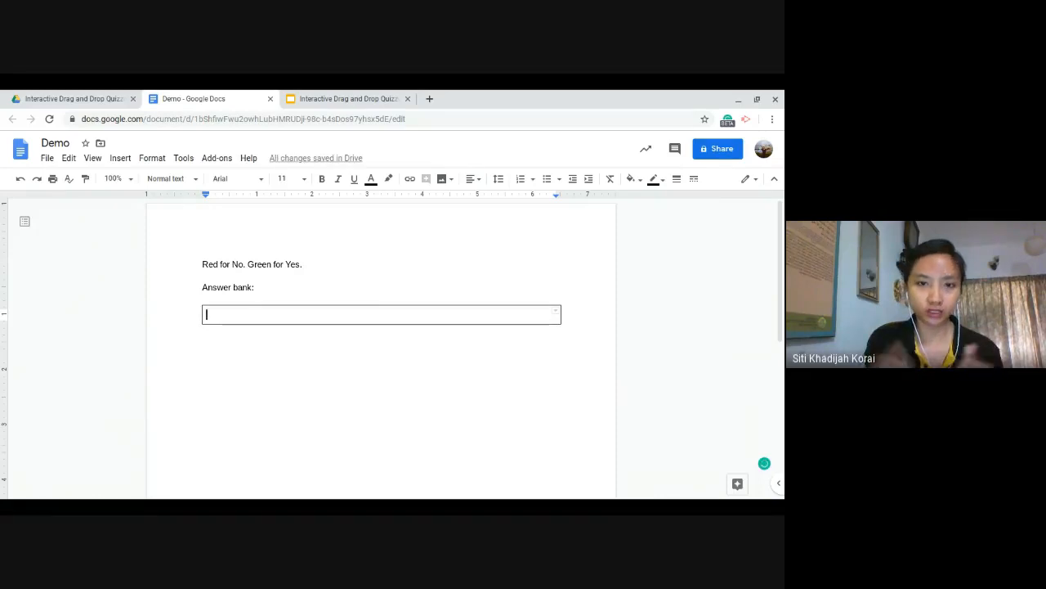
- Insert a 2 x 3 table below the single-cell table, separated from it by a blank line
left_click(336, 351)
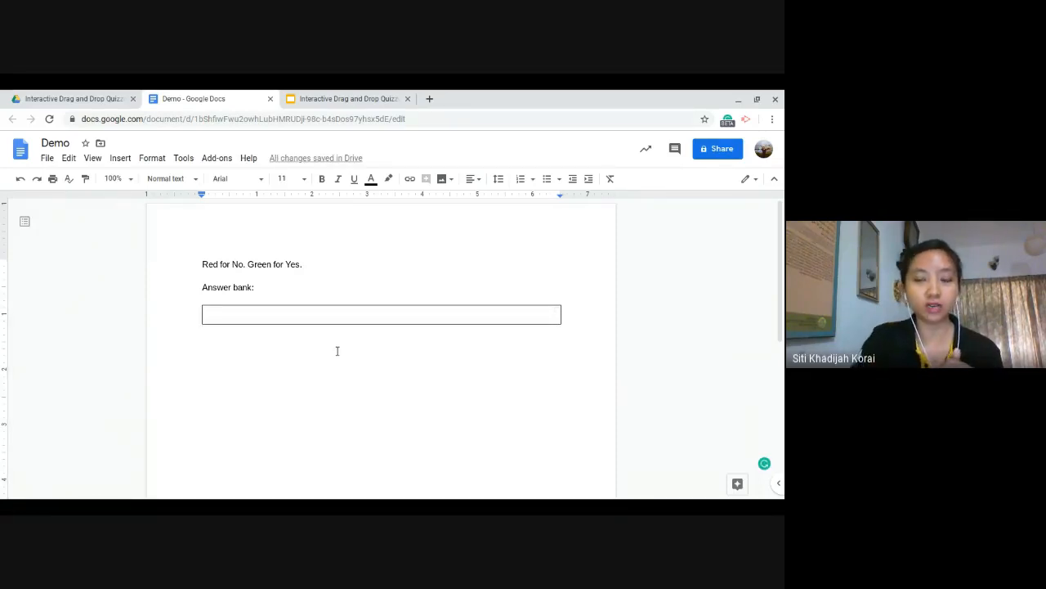
key("Return")
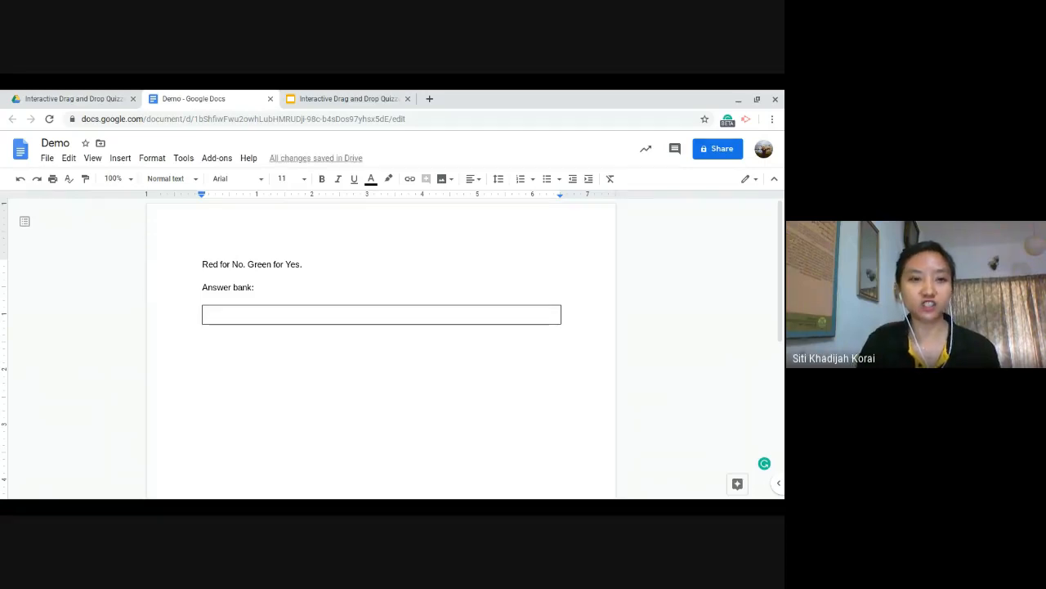
left_click(120, 157)
mouse_move(156, 197)
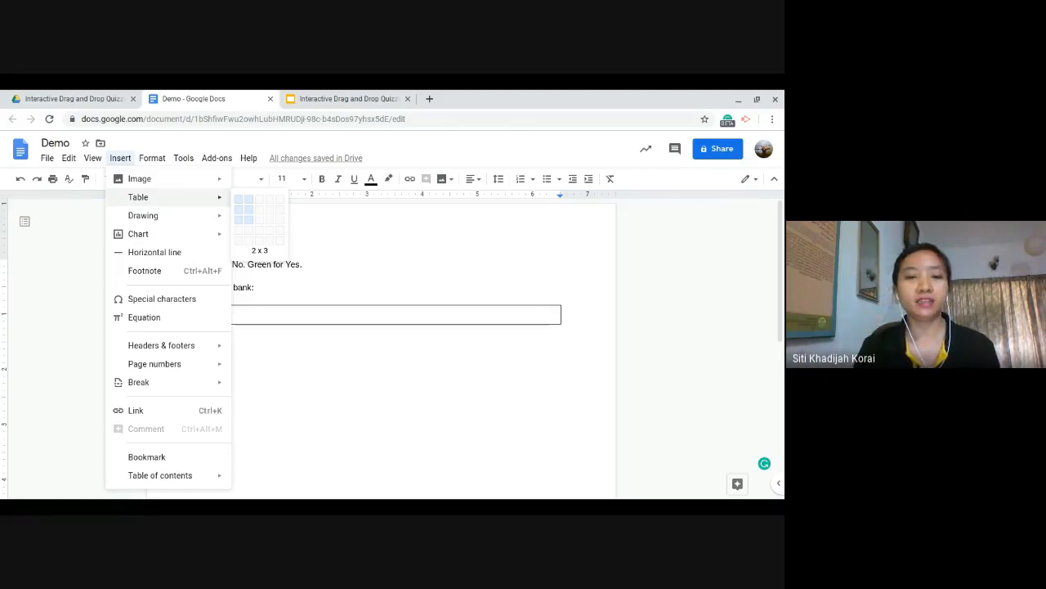
left_click(250, 220)
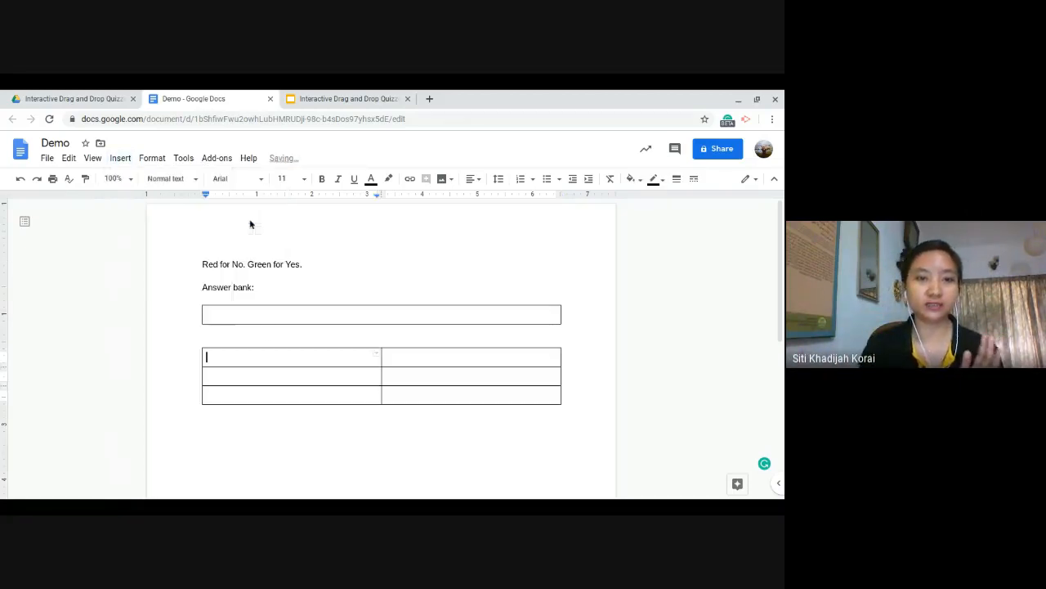
- Fill the lower table with the column headers "Question" and "Answer", and "Q1" and "Q2" in the first column
type("Question")
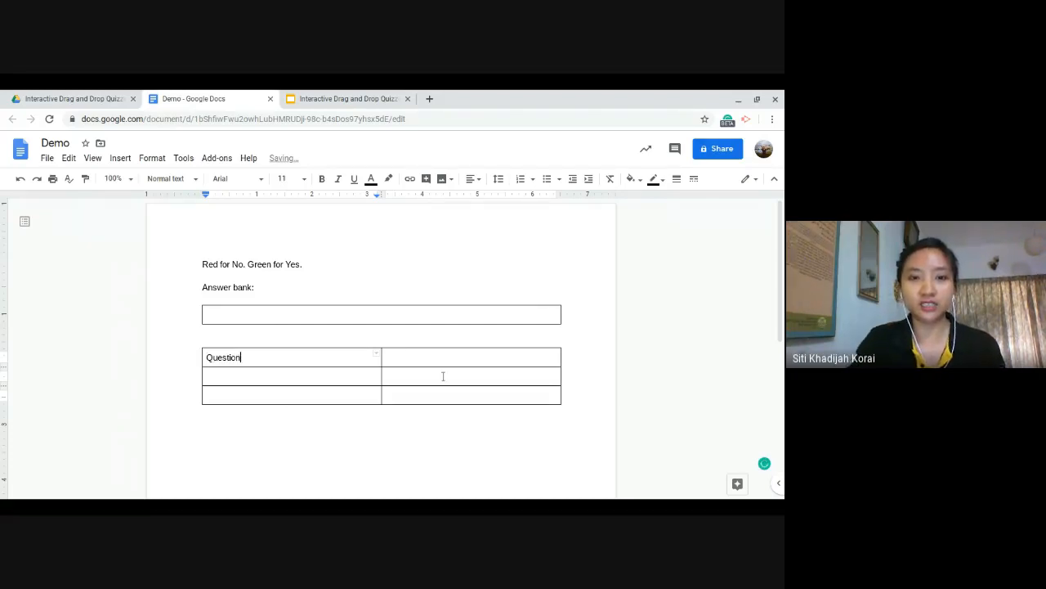
left_click(459, 360)
type("Answer")
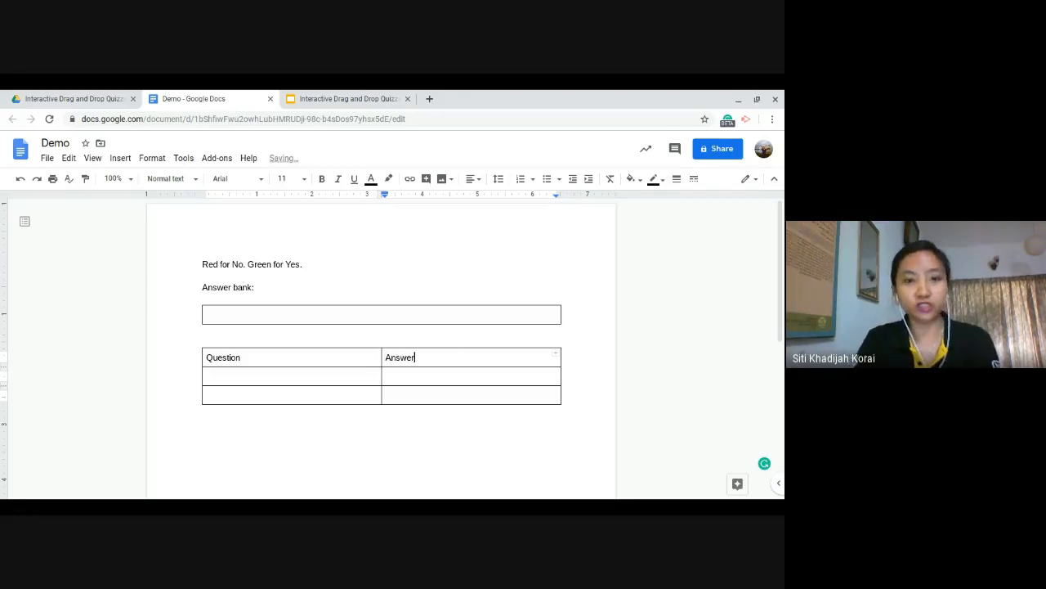
left_click(278, 375)
type("Q1")
key("Down")
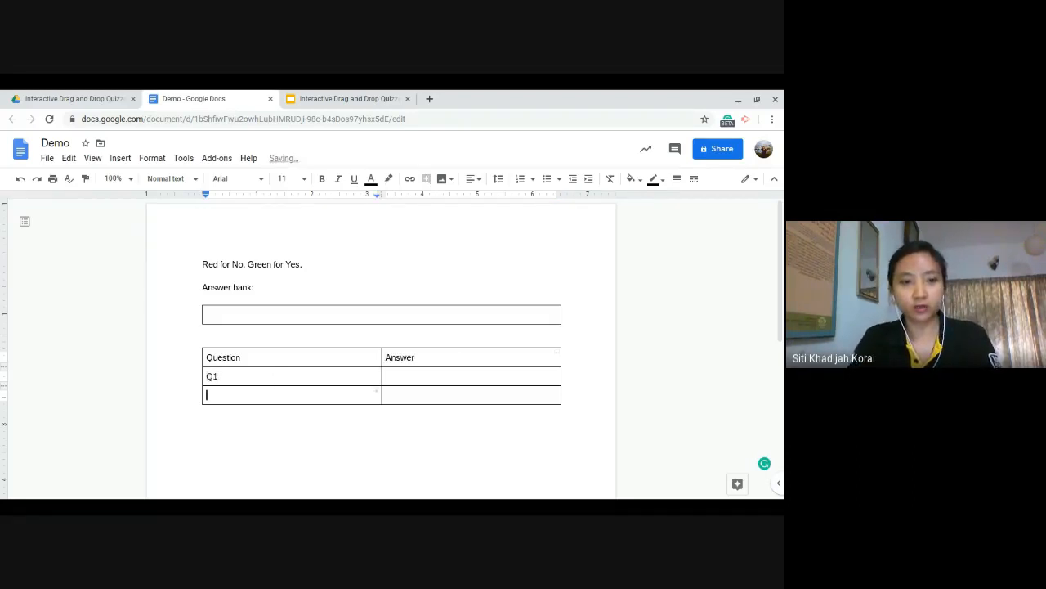
type("Q2")
- Start a new drawing inside the empty answer bank cell
left_click(365, 314)
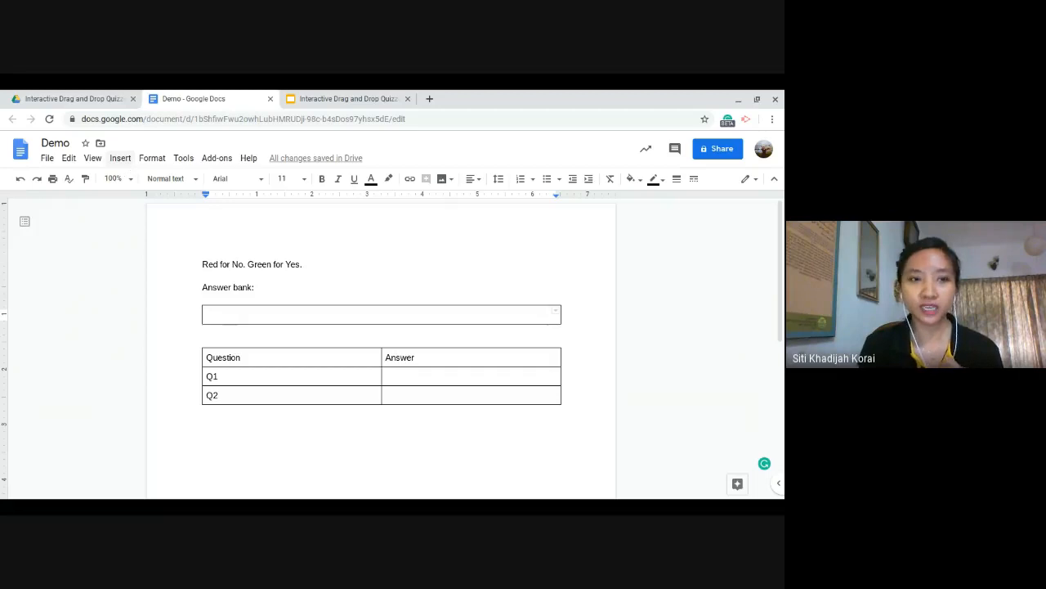
left_click(120, 158)
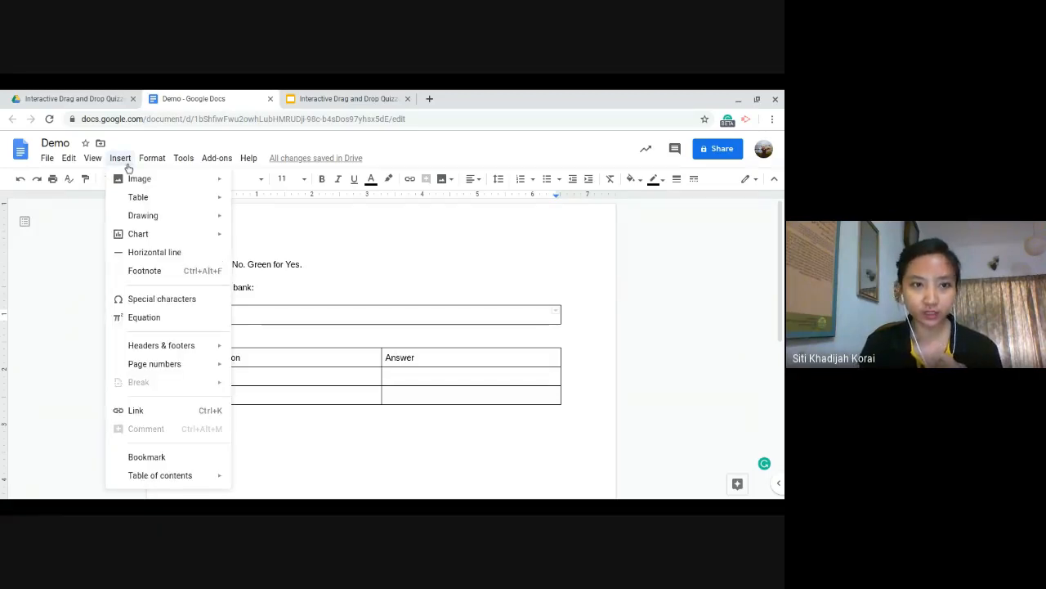
mouse_move(134, 225)
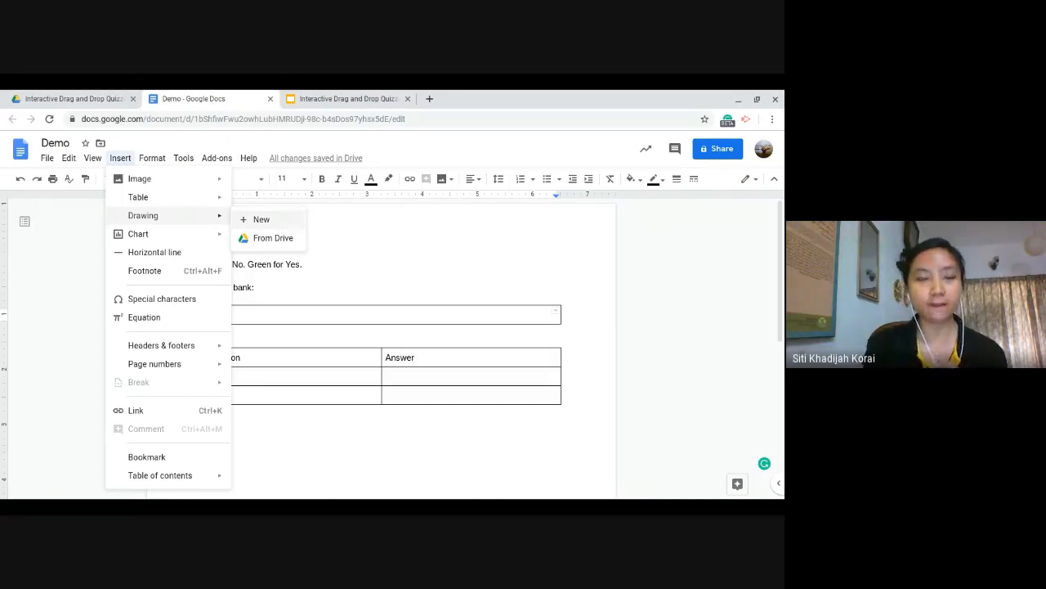
left_click(289, 223)
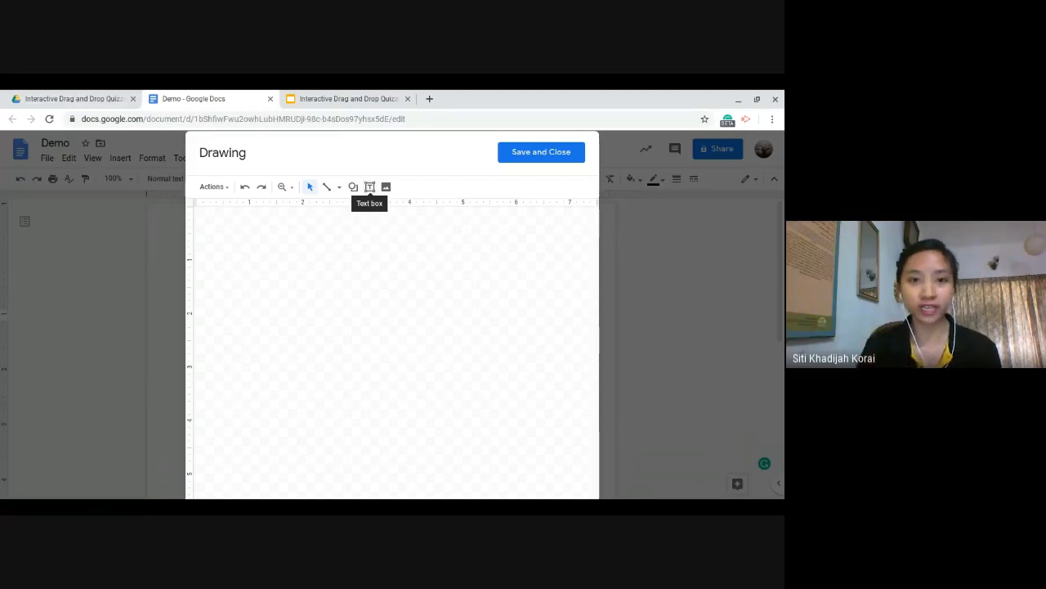
- Draw a text box near the top of the canvas, enter "YES" in it and narrow it to about 2.3 inches wide
left_click(370, 188)
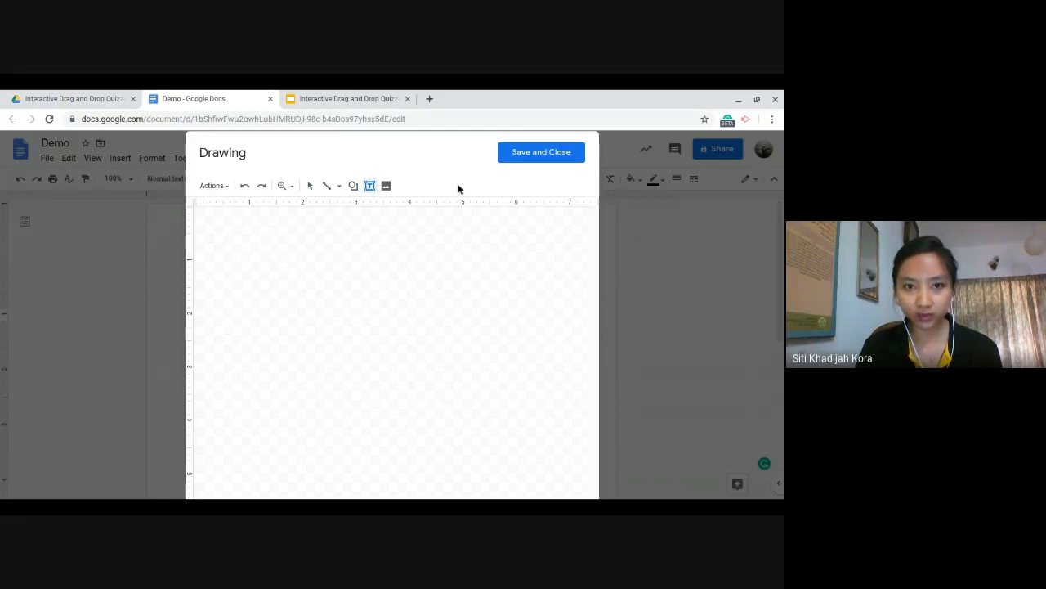
left_click(309, 187)
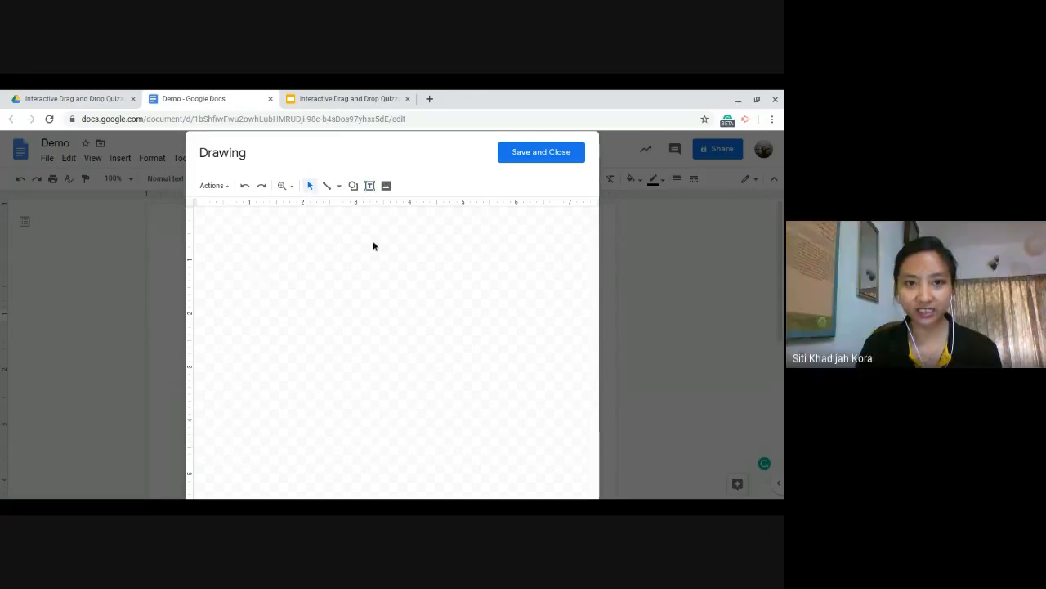
left_click(370, 186)
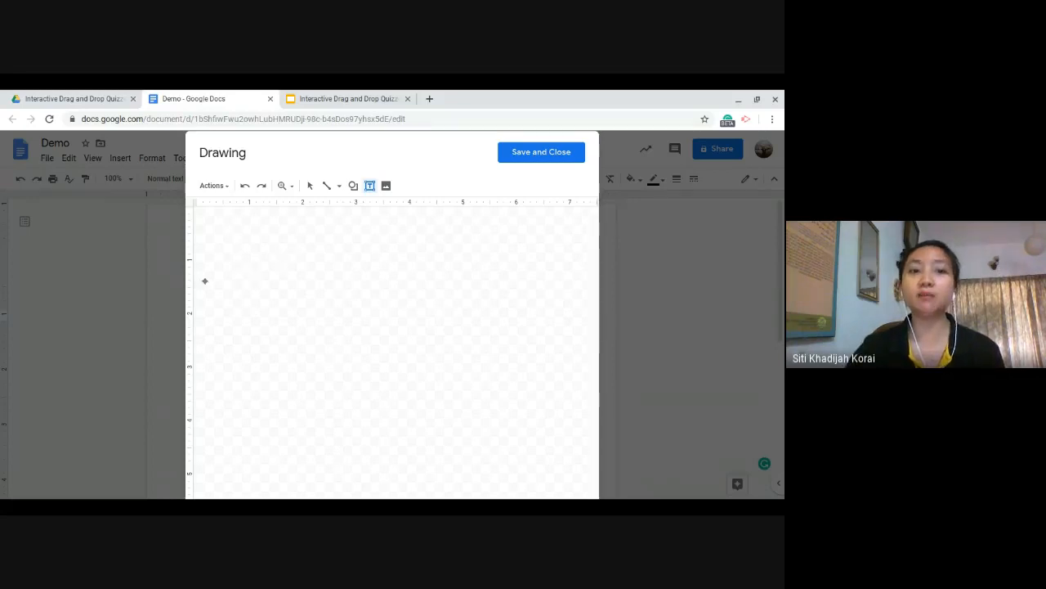
left_click_drag(214, 249, 535, 287)
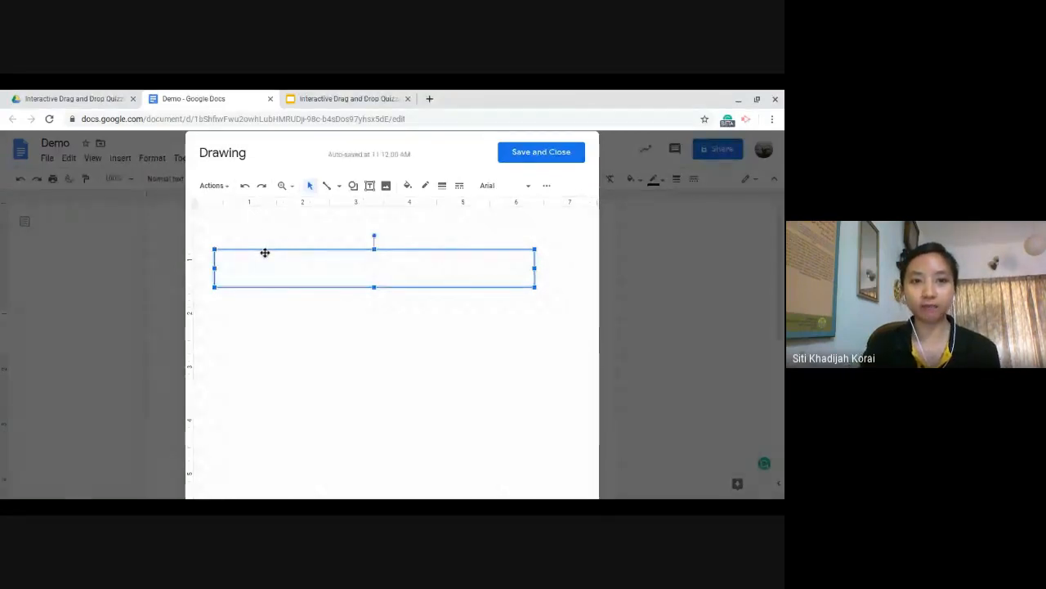
type("YES")
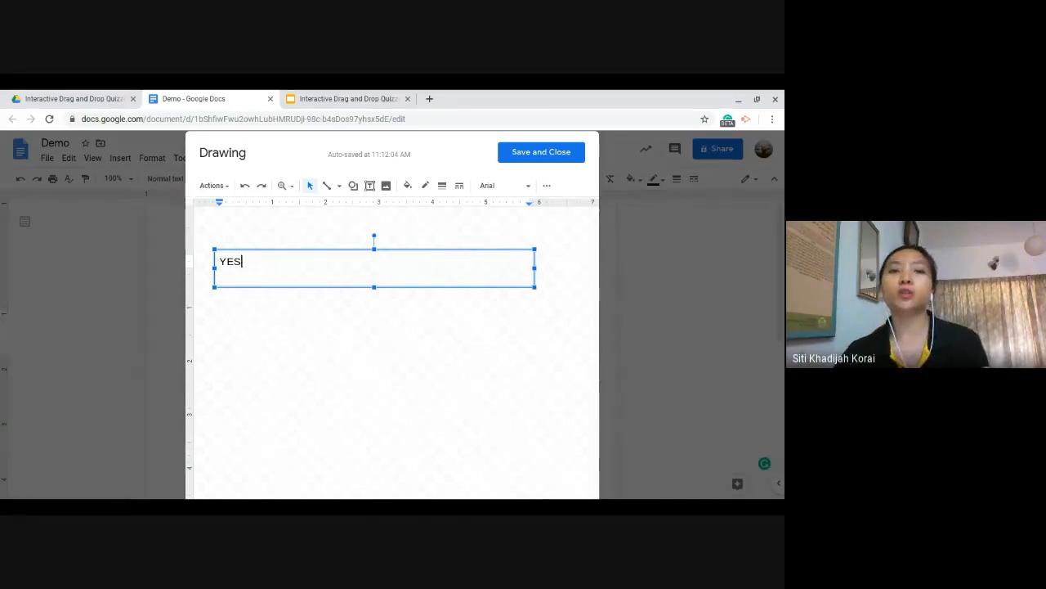
left_click_drag(534, 268, 337, 268)
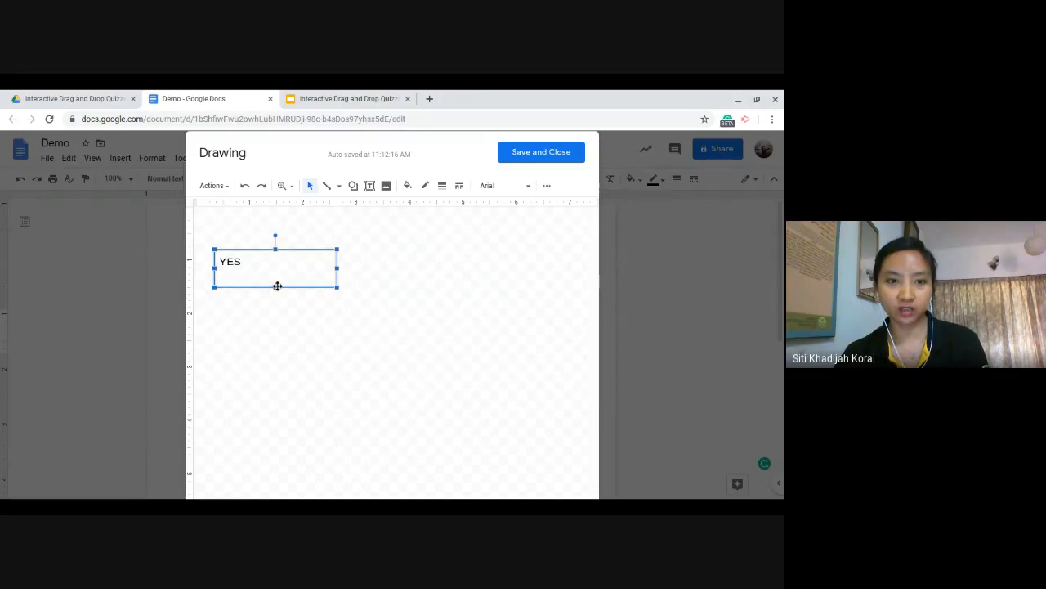
- Shrink the YES text box to about 0.7 by 0.5 inches and save the drawing into the answer bank
left_click_drag(274, 287, 273, 274)
left_click_drag(336, 261, 261, 263)
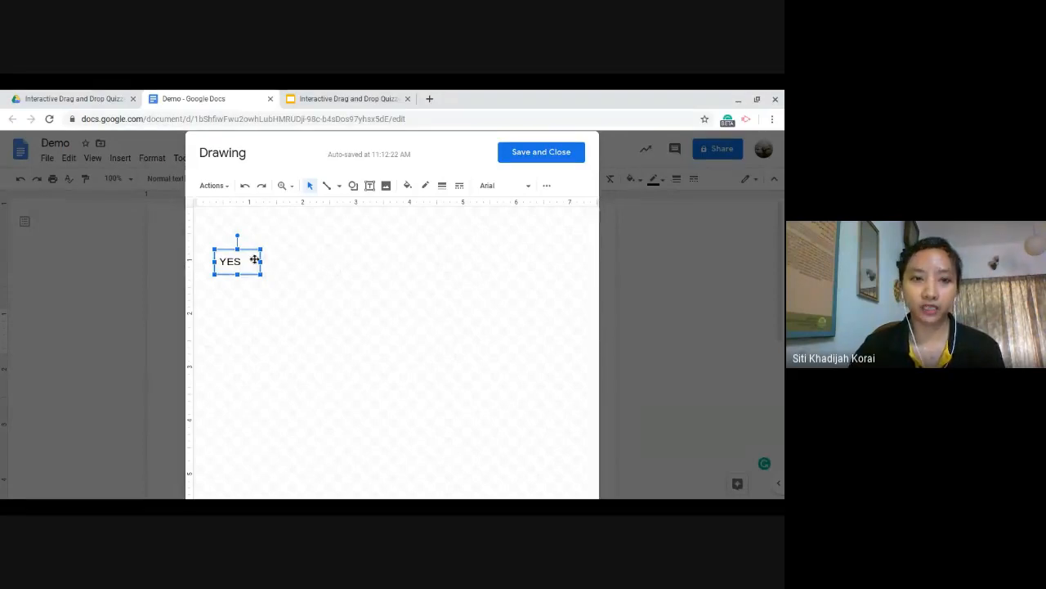
left_click_drag(262, 263, 255, 264)
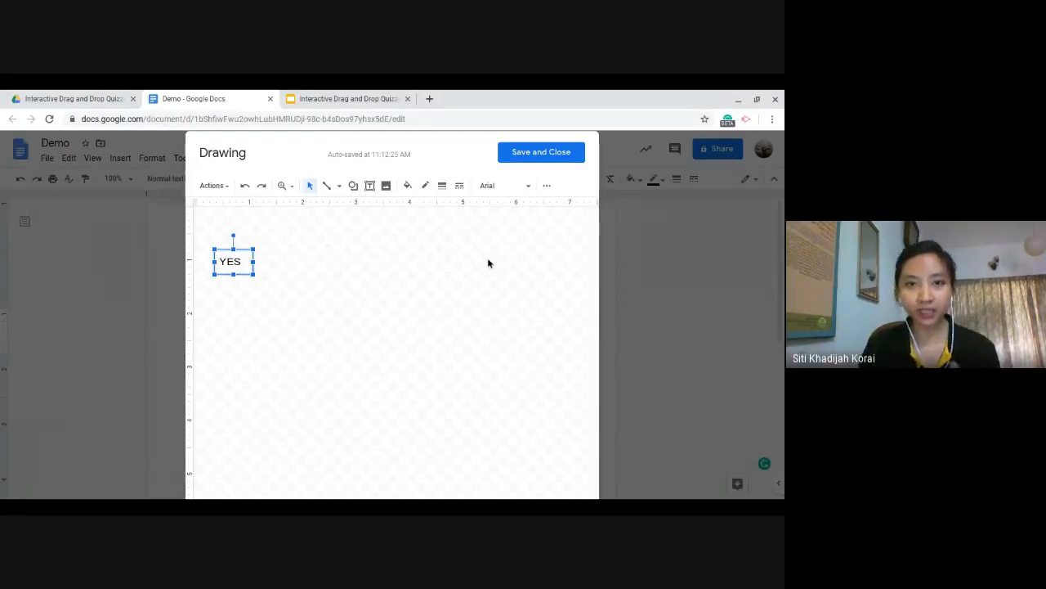
left_click(562, 160)
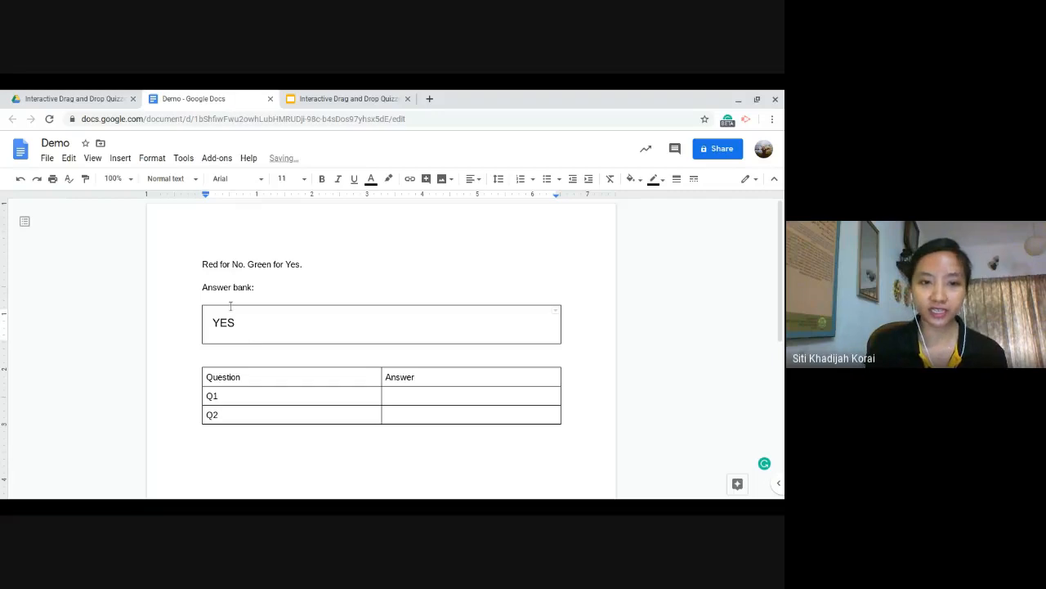
- Place a copy of the YES drawing beside the original in the answer bank cell
left_click(227, 319)
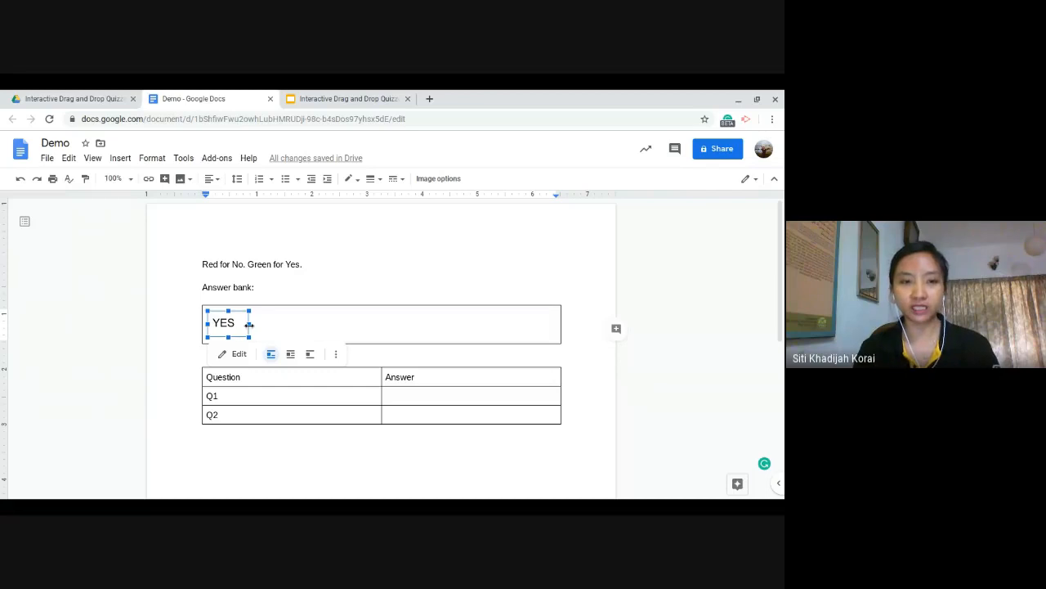
left_click(267, 326)
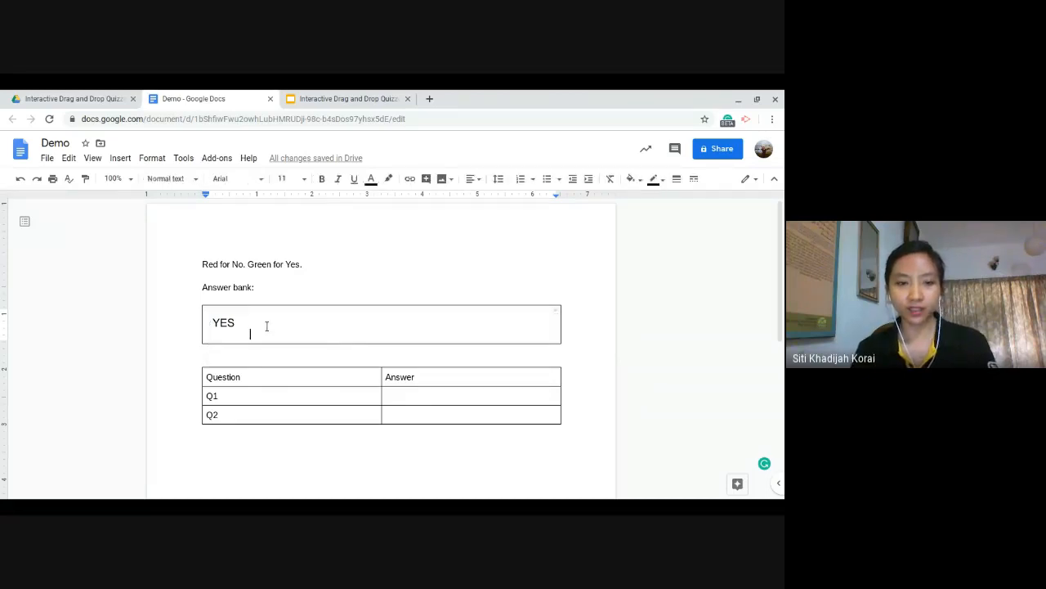
key("ctrl+v")
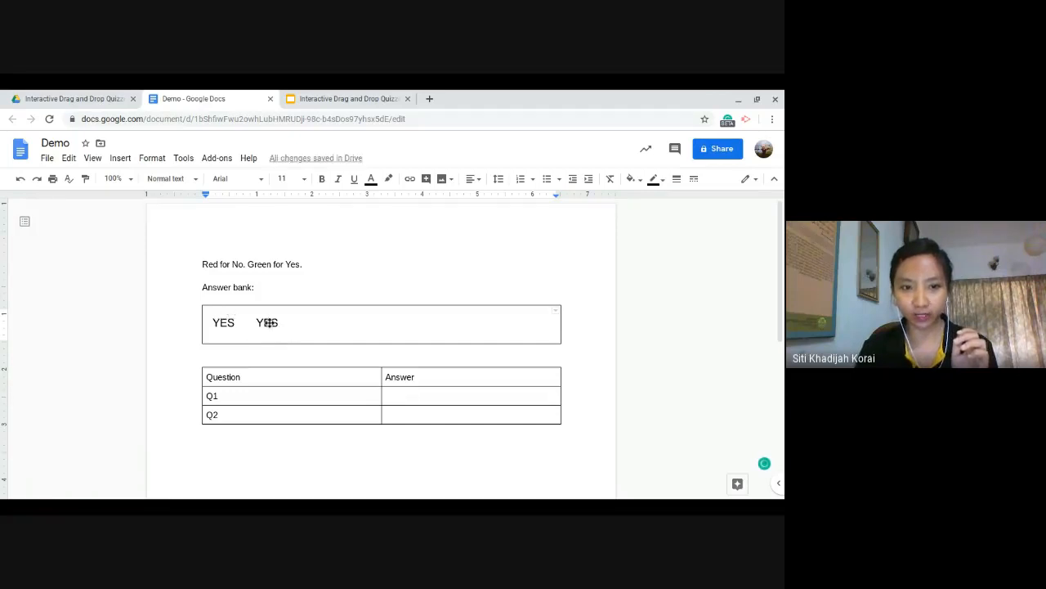
left_click(288, 330)
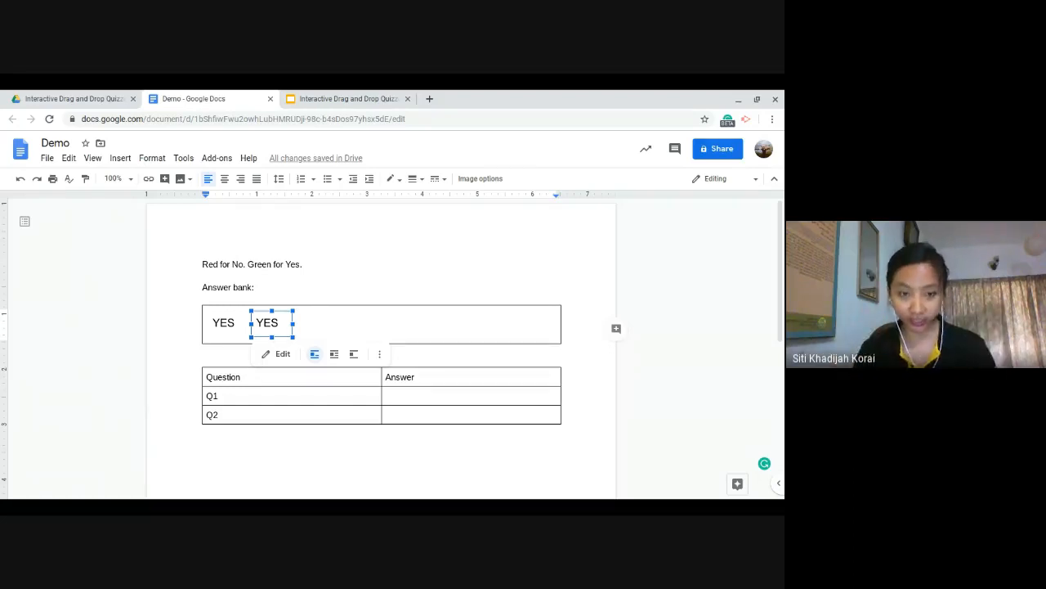
left_click(219, 322)
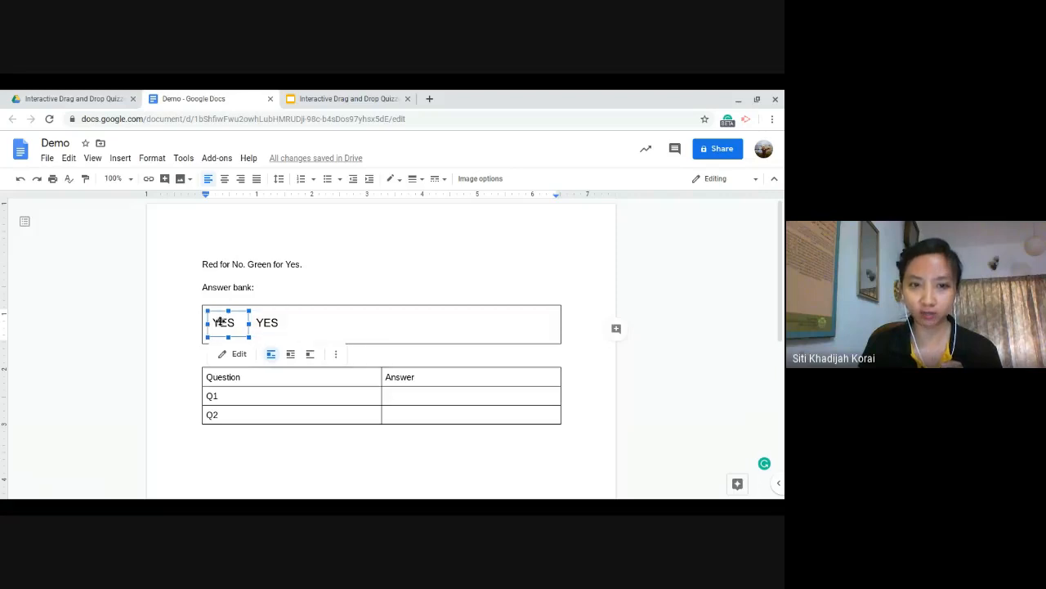
- Change the text of the second YES drawing to "NO" and save the drawing
left_click(282, 329)
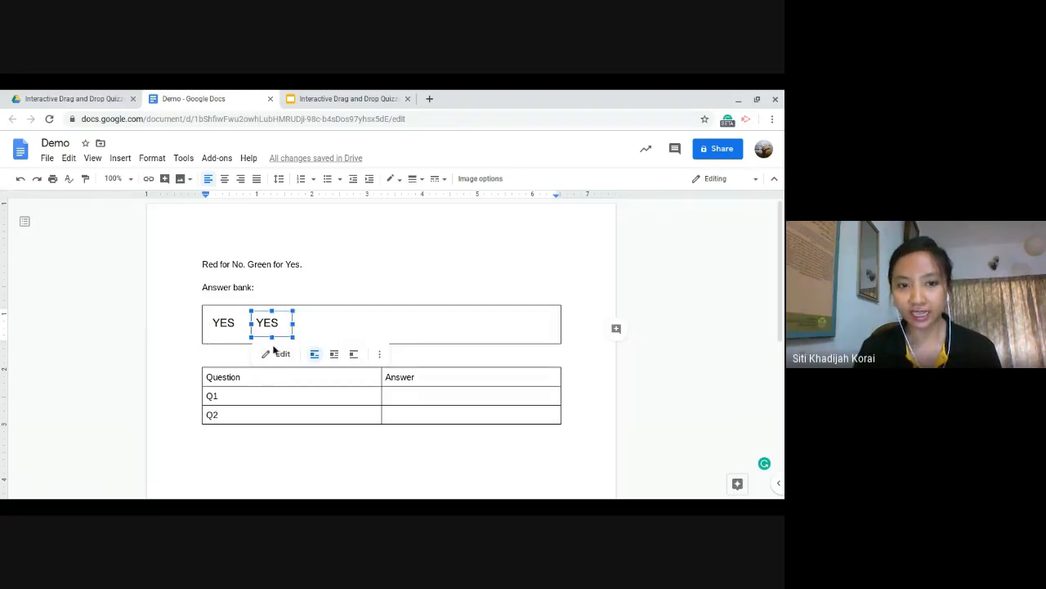
left_click(279, 354)
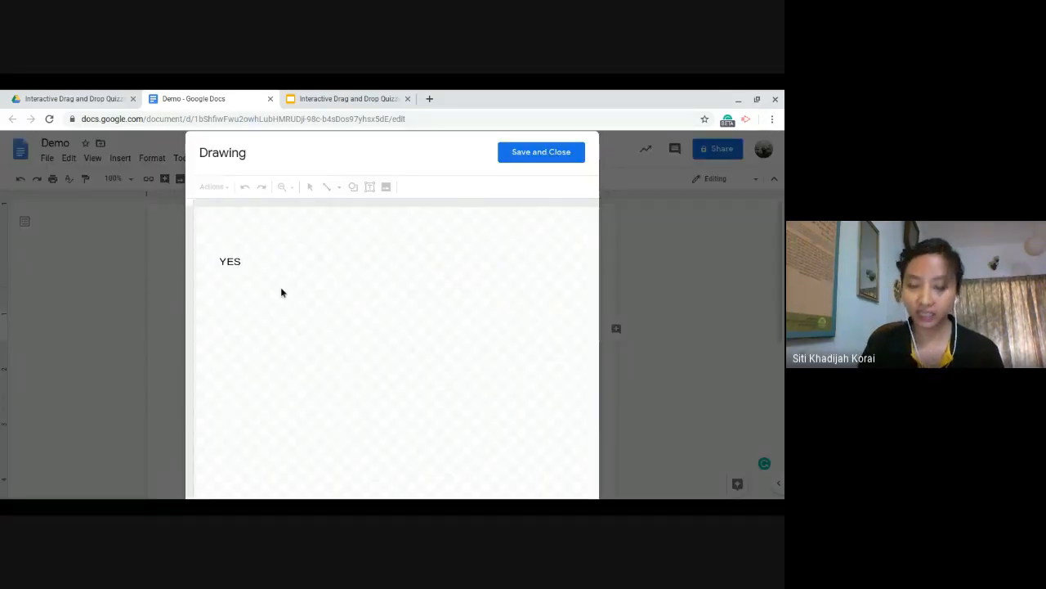
left_click(241, 262)
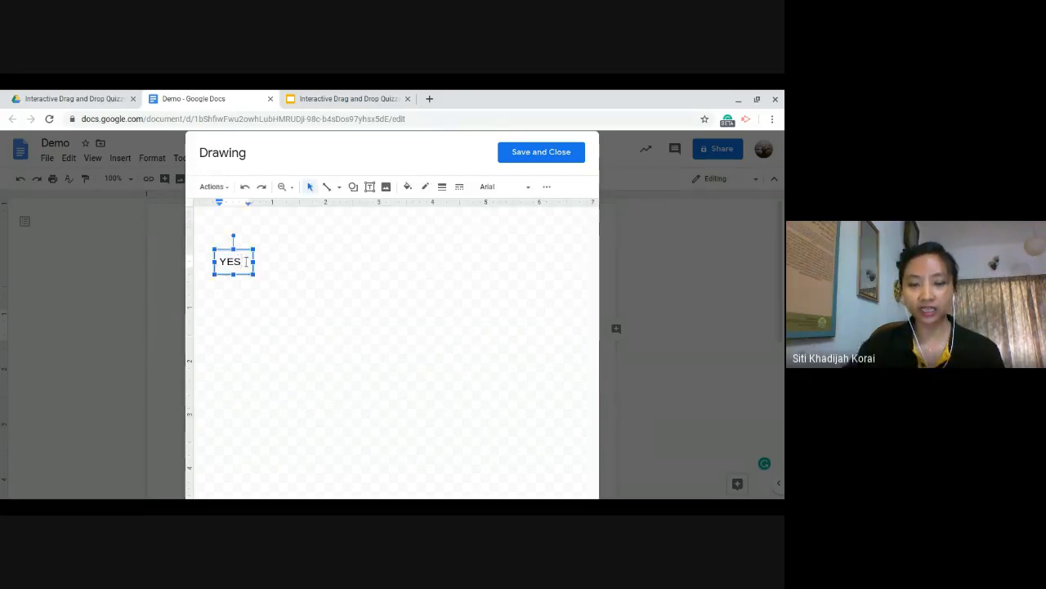
key("BackSpace")
key("BackSpace")
key("BackSpace")
type("NO")
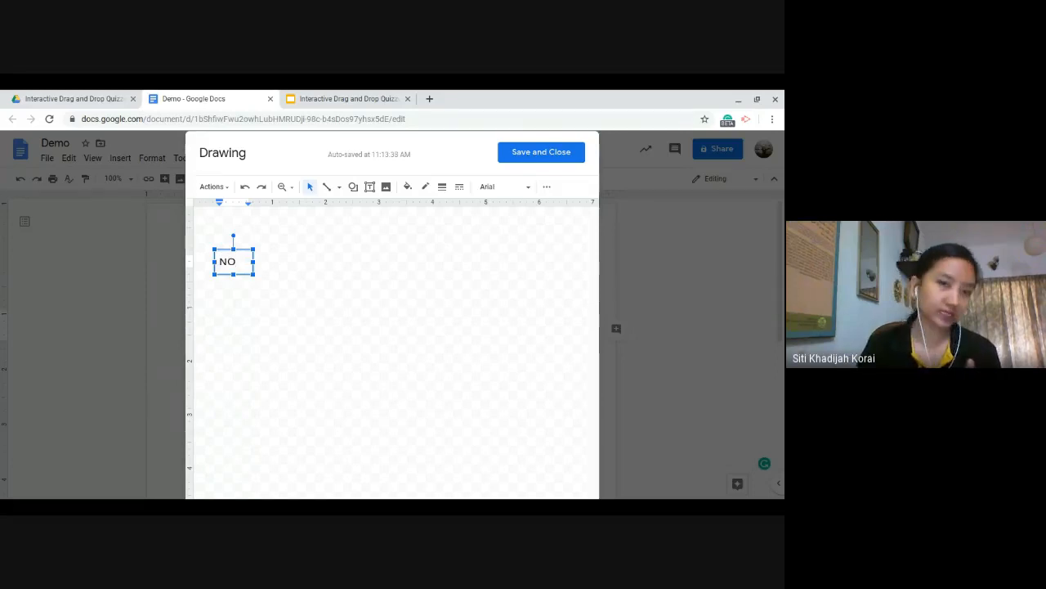
left_click(552, 156)
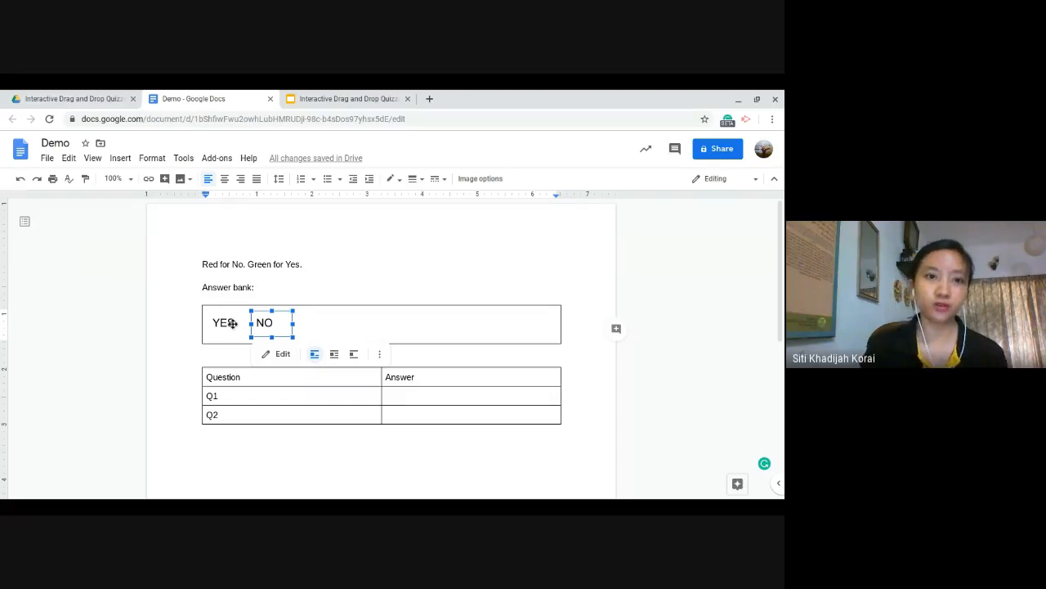
- Switch to the Interactive Drag and Drop Quizzes presentation in Google Slides and view the "Change The Shape Style" slide
left_click(232, 323)
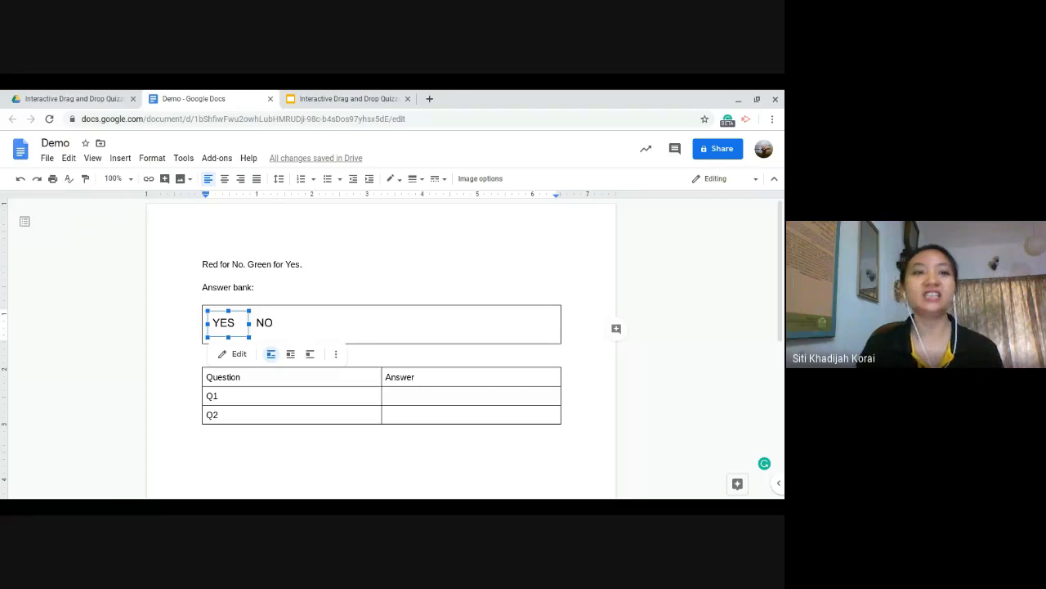
left_click(315, 96)
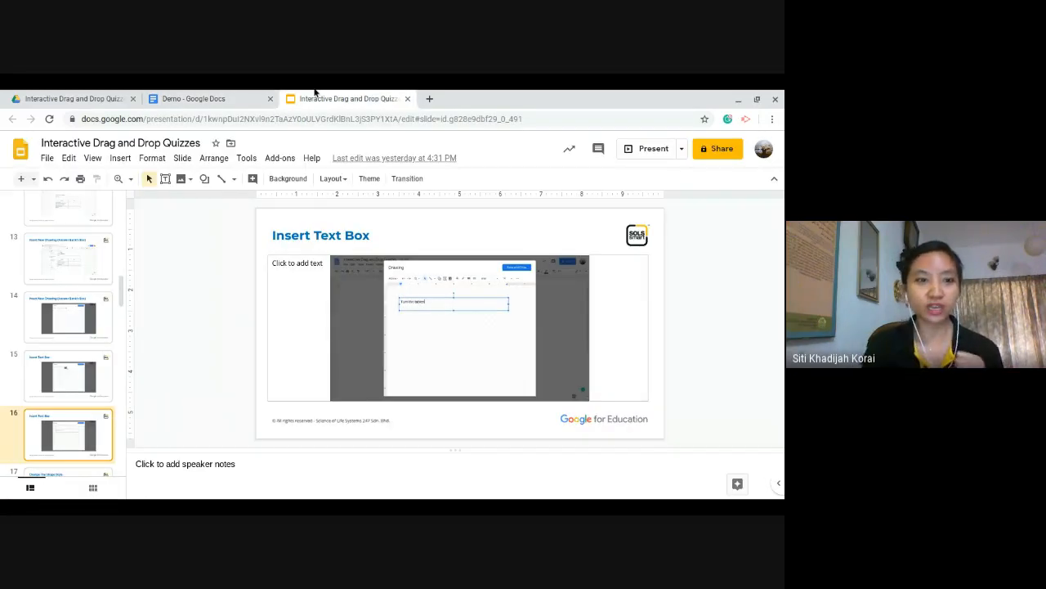
key("Down")
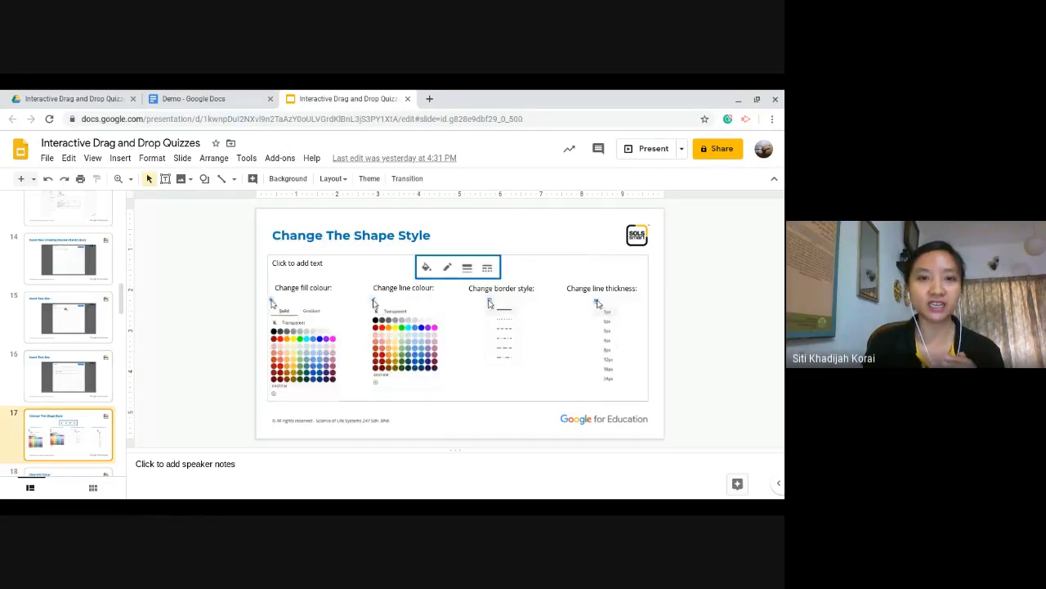
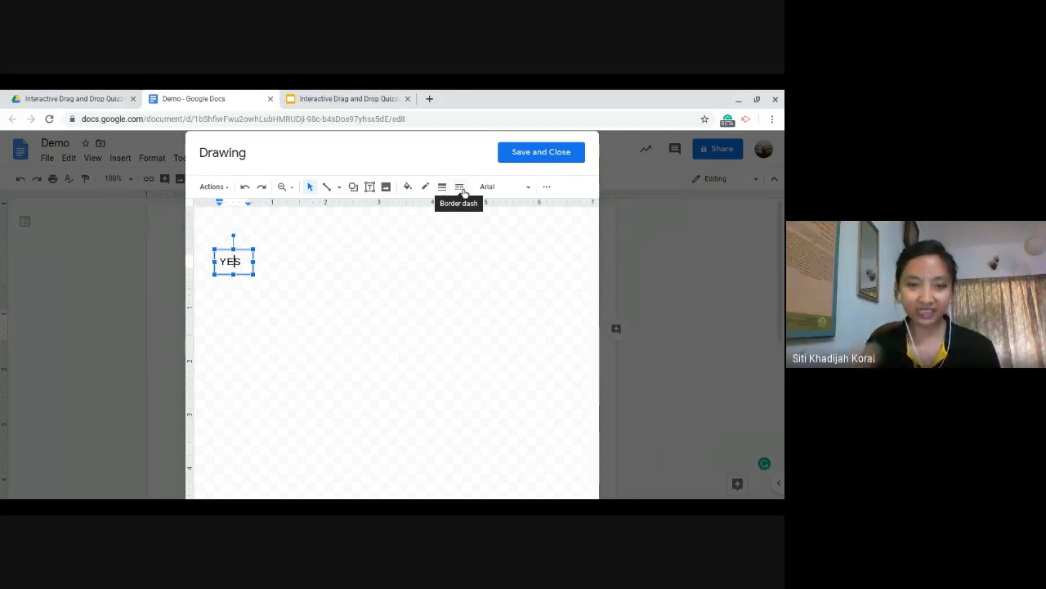
- Give the YES text box in its drawing a solid green fill and a black border
left_click(408, 188)
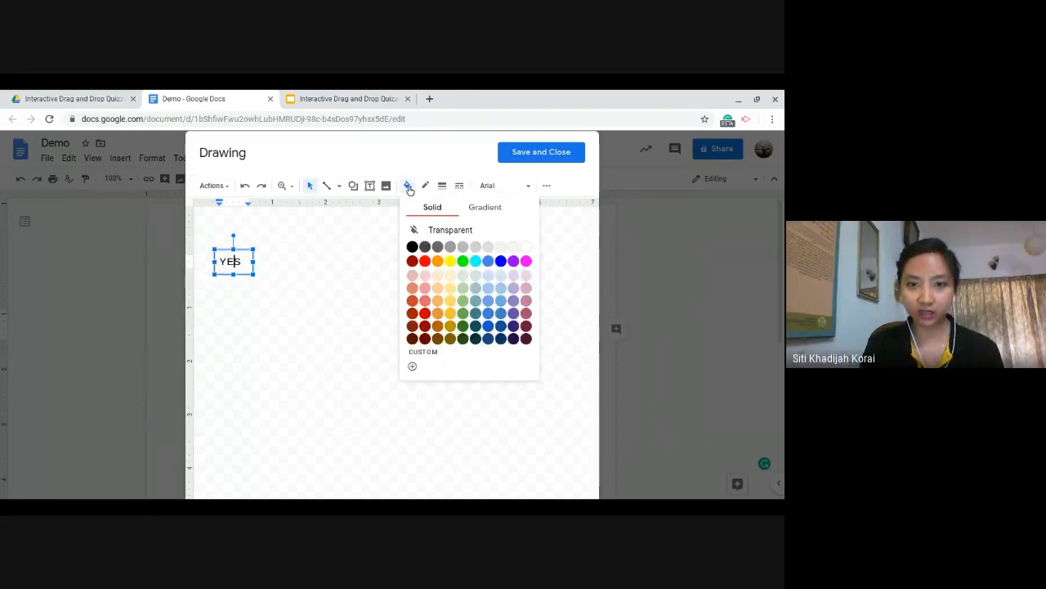
left_click(464, 262)
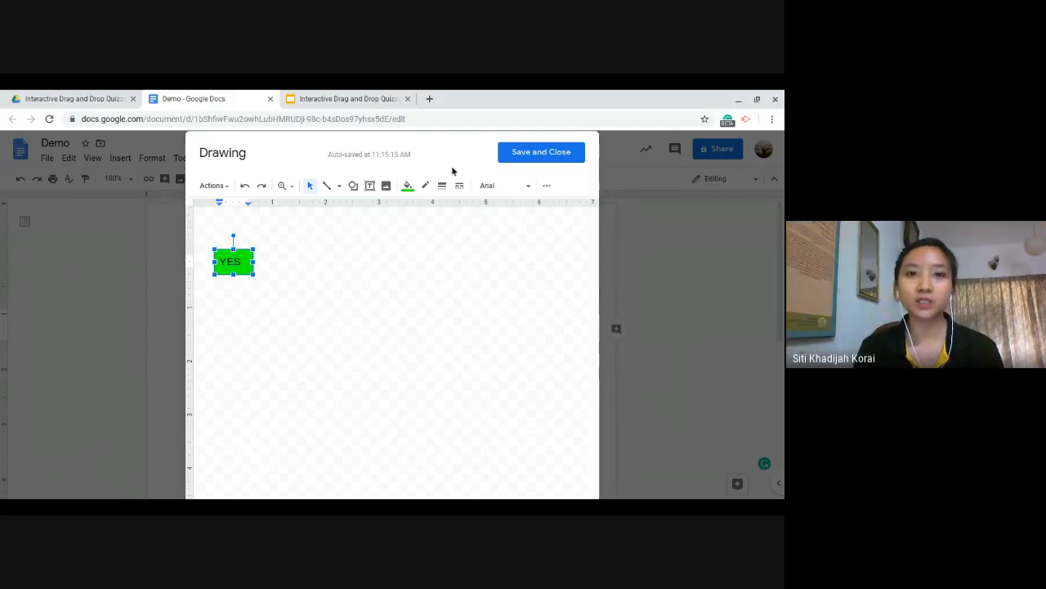
left_click(426, 187)
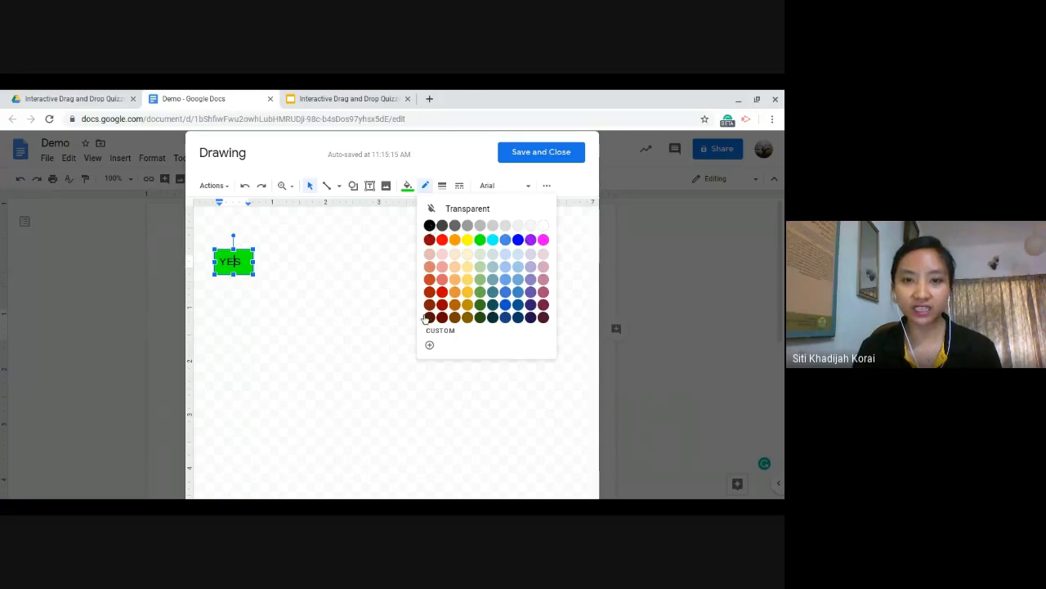
left_click(430, 229)
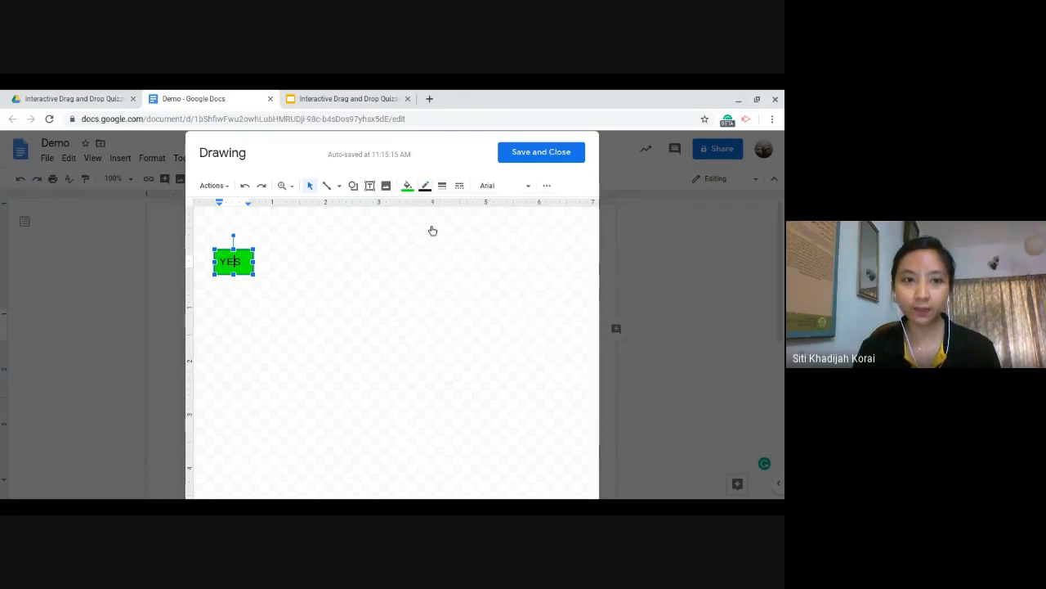
left_click(434, 265)
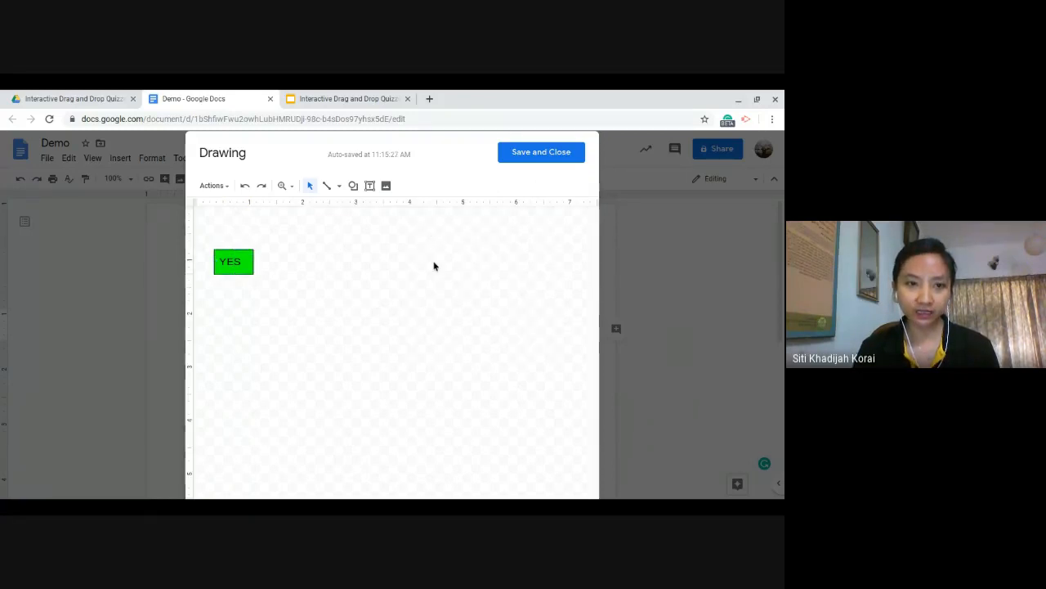
- Set the border weight of the green YES box to 3px
left_click(234, 262)
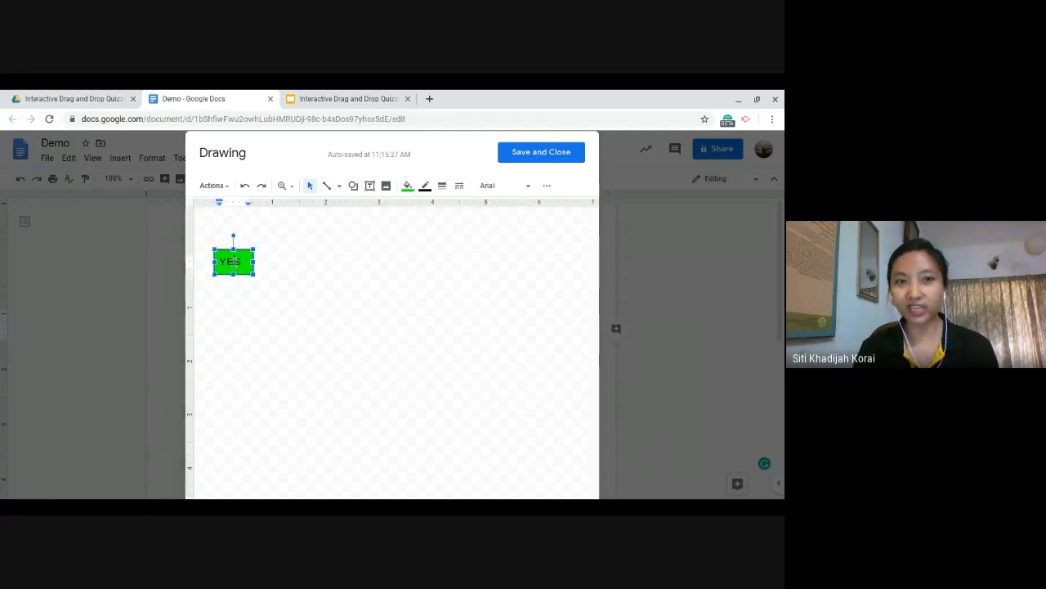
left_click(443, 188)
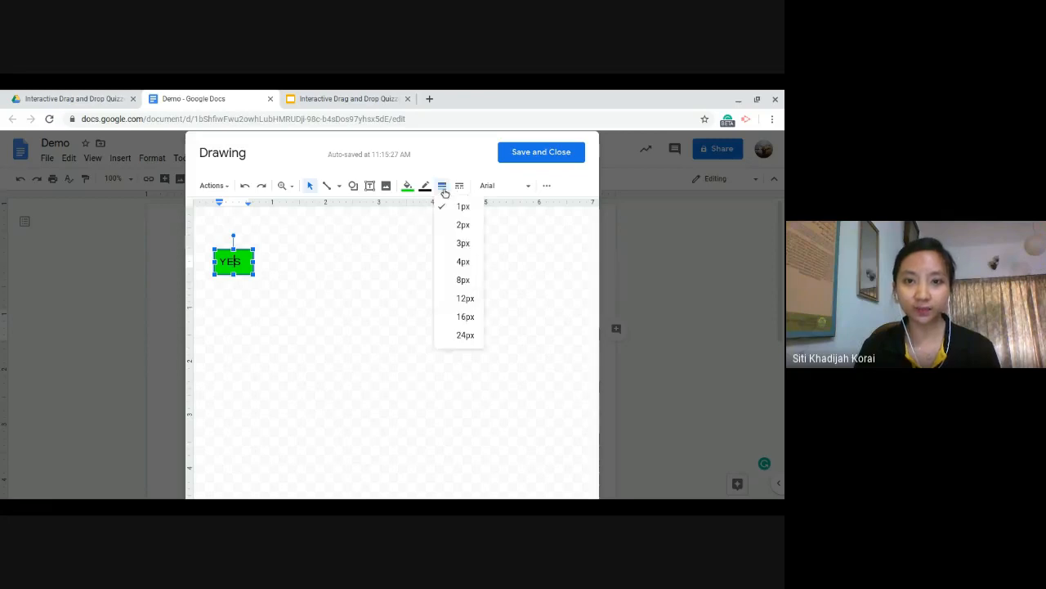
left_click(465, 248)
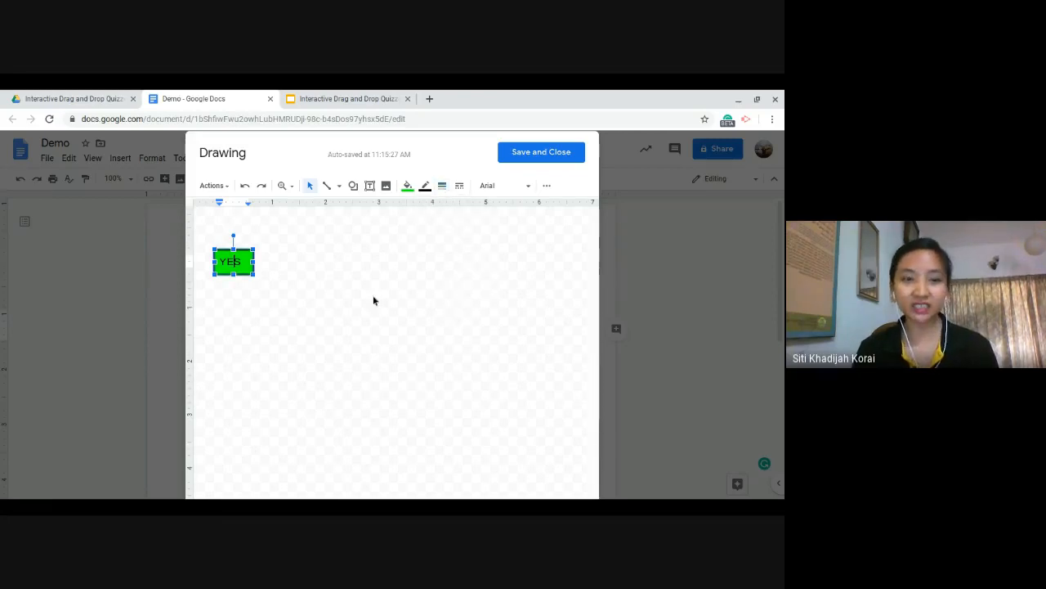
left_click(364, 300)
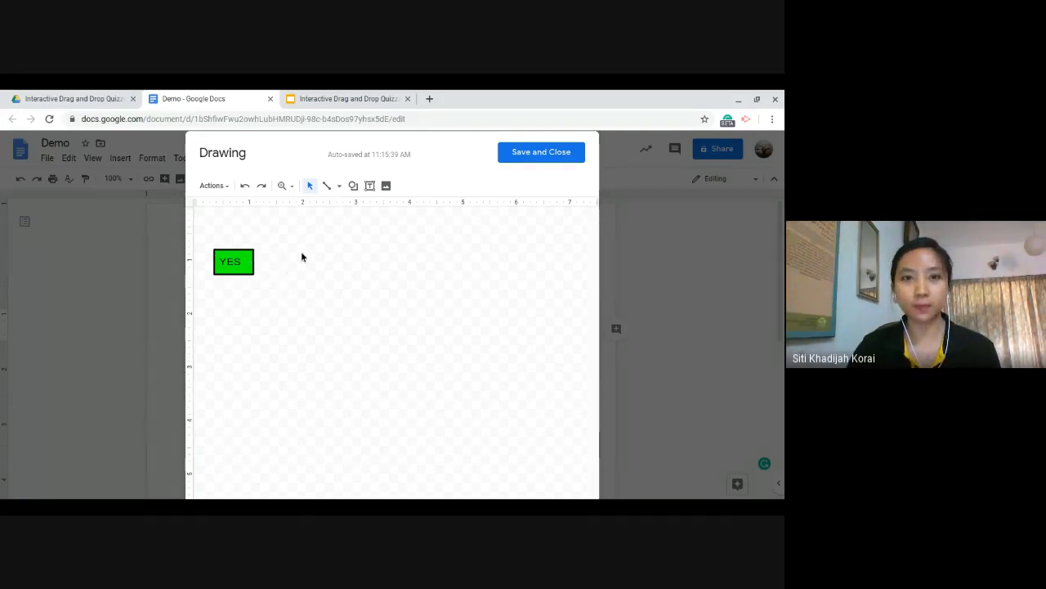
- Try a dotted and a long-dash border style on the YES box
left_click(249, 269)
left_click(460, 187)
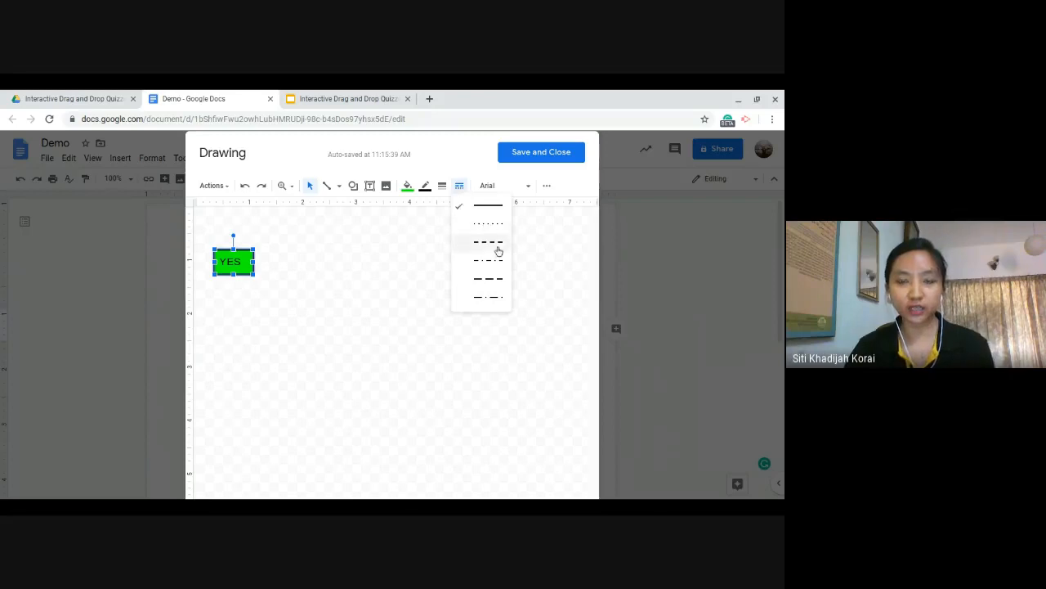
left_click(491, 223)
left_click(260, 260)
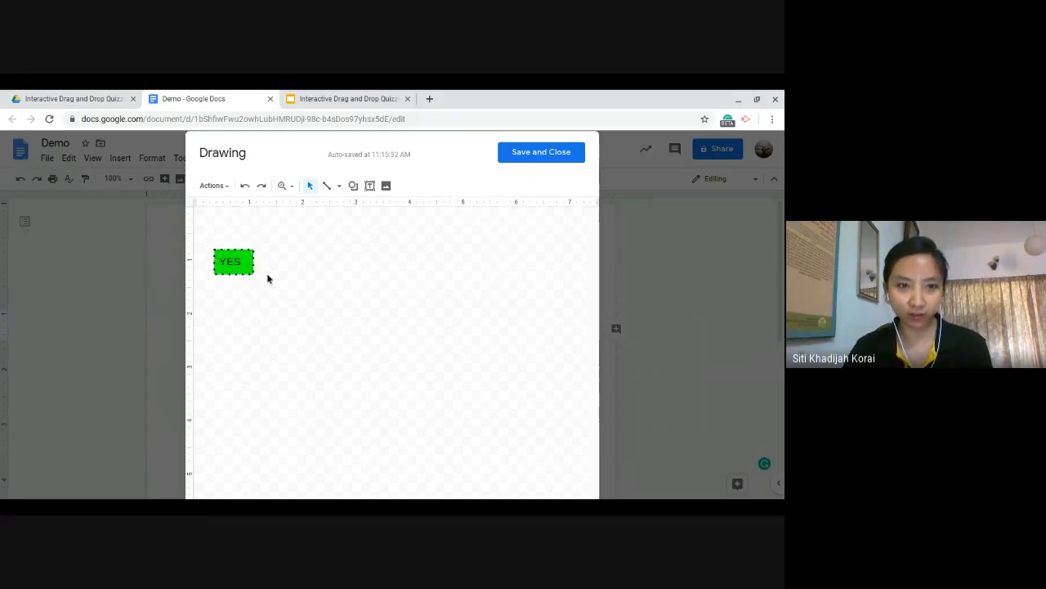
left_click(232, 261)
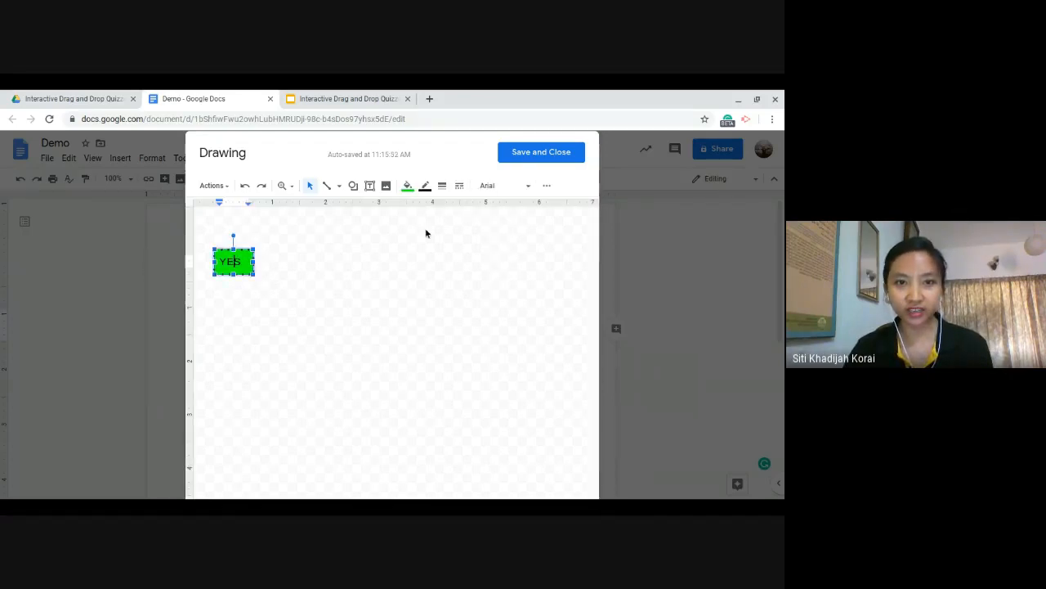
left_click(459, 186)
left_click(477, 282)
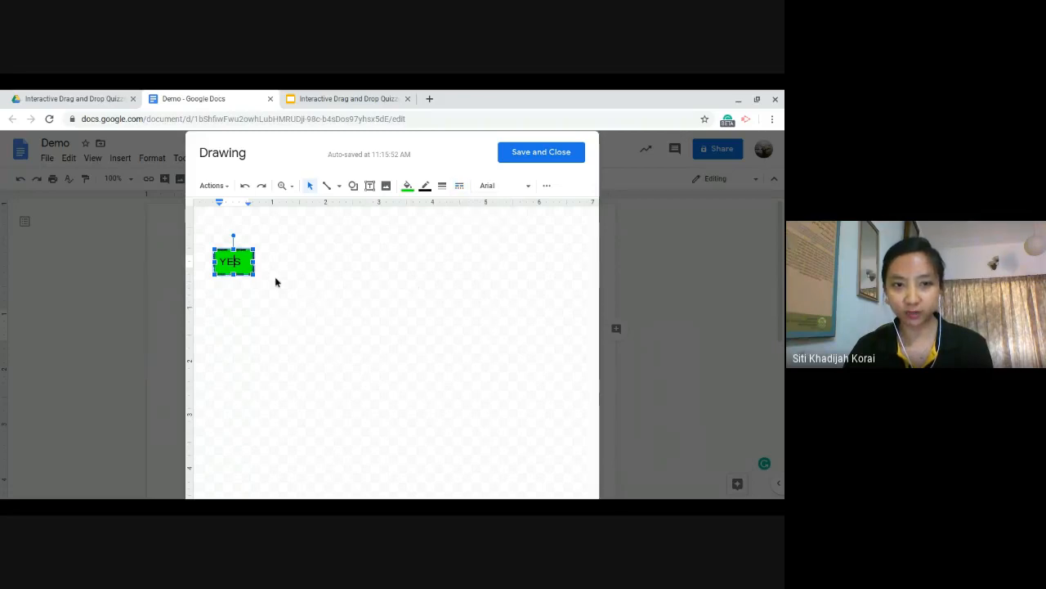
left_click(275, 277)
- Set the YES box's border style to a solid line and save the drawing back to the document
left_click(246, 261)
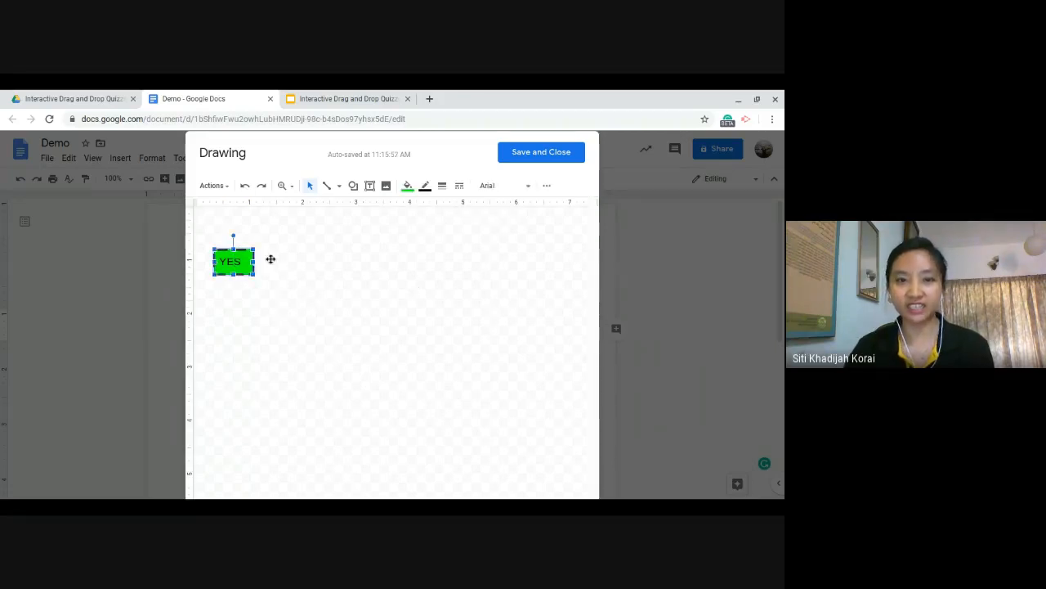
left_click(460, 187)
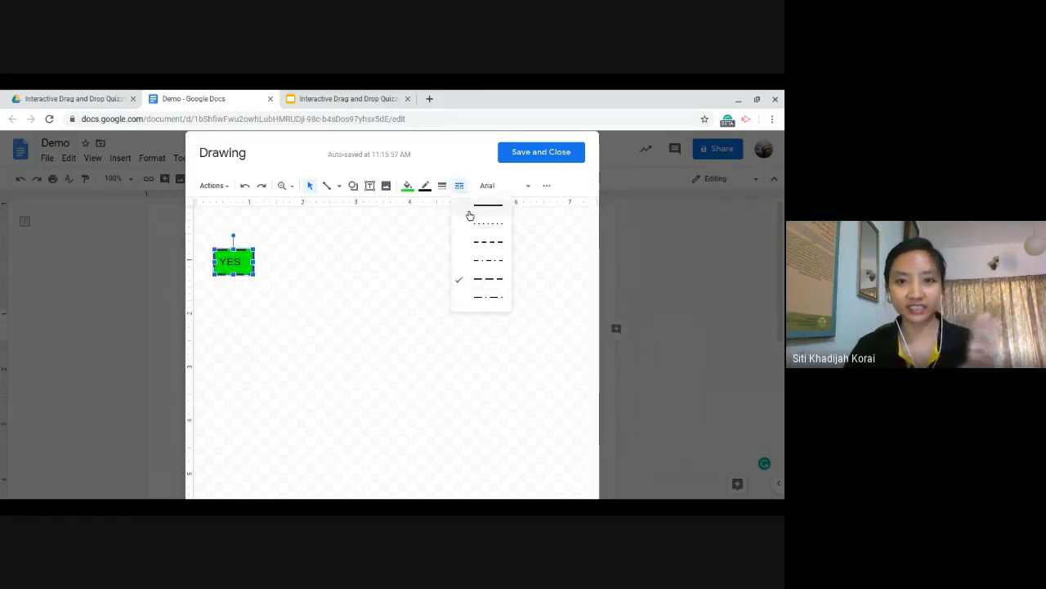
left_click(464, 217)
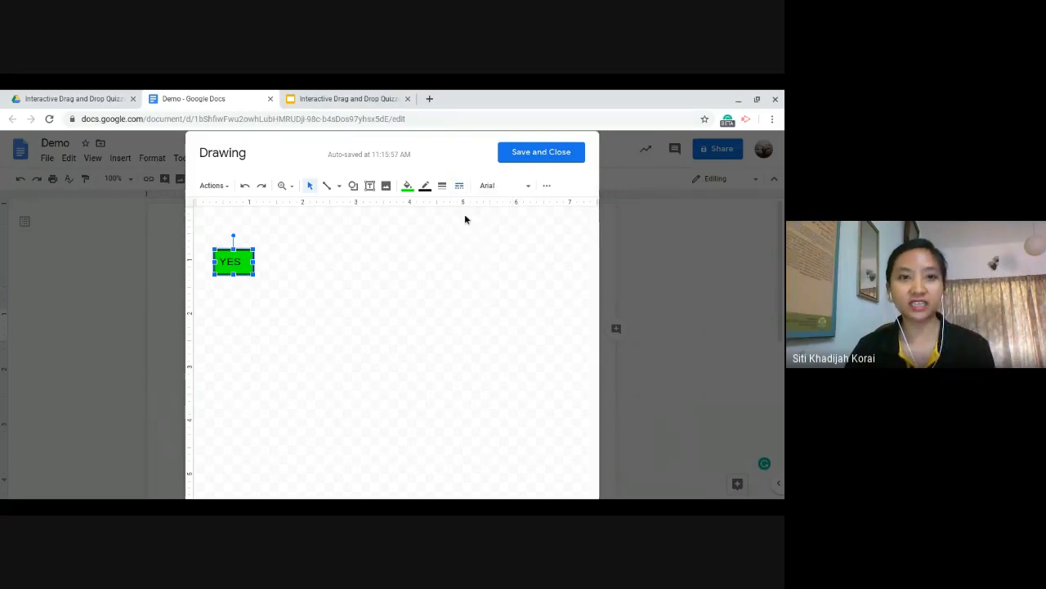
left_click(353, 265)
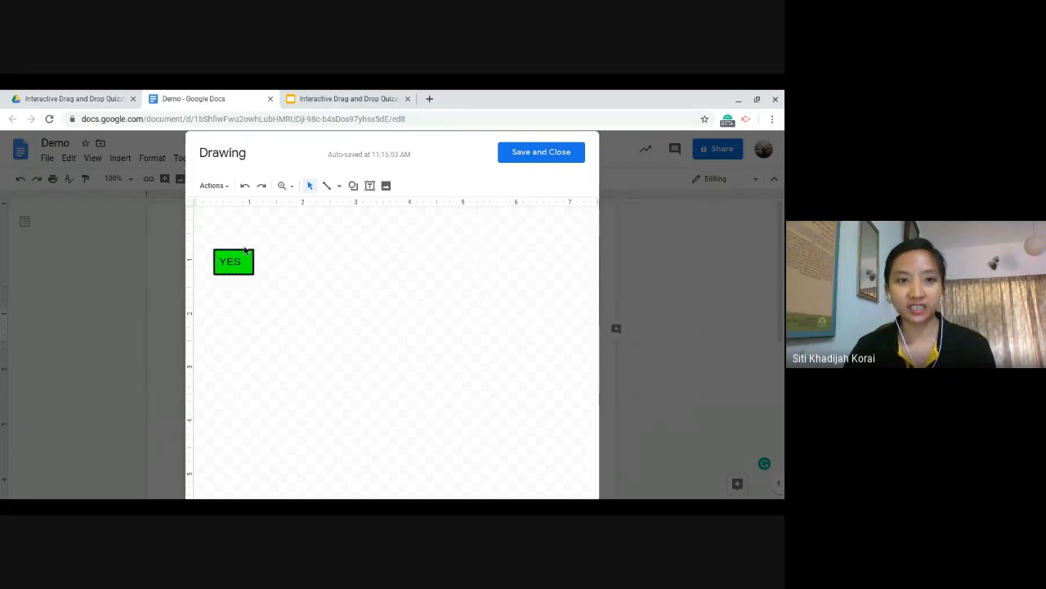
left_click(541, 153)
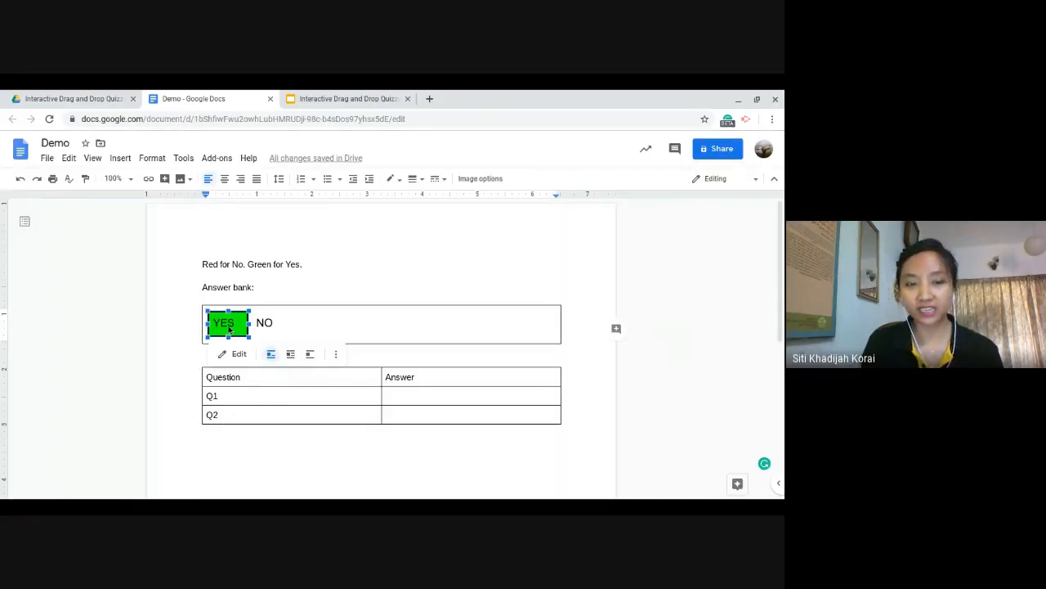
- Open the NO drawing in the answer bank for editing and give its text box a solid red fill
left_click(278, 323)
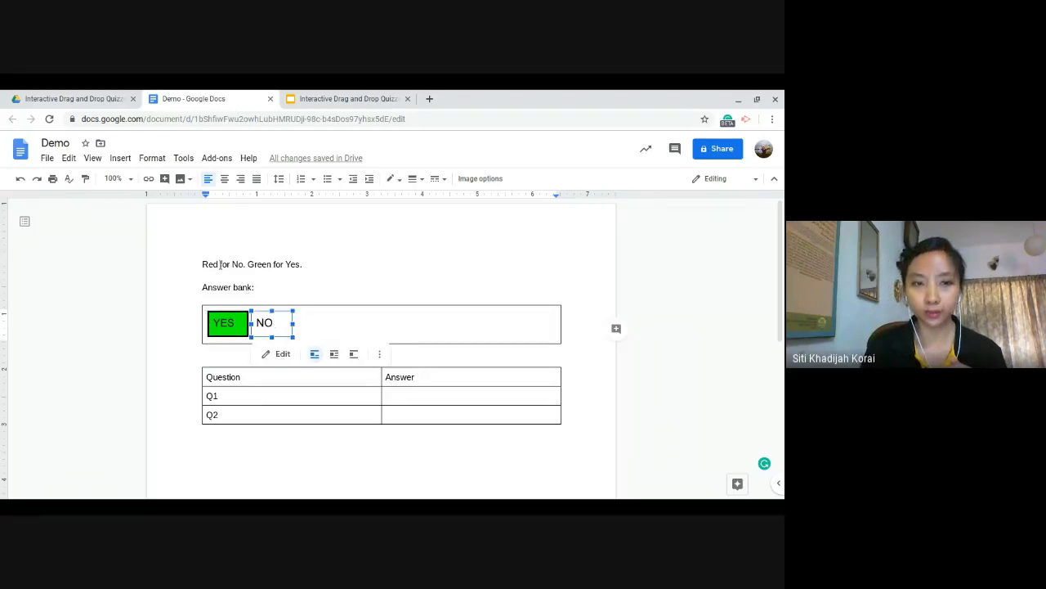
left_click(278, 354)
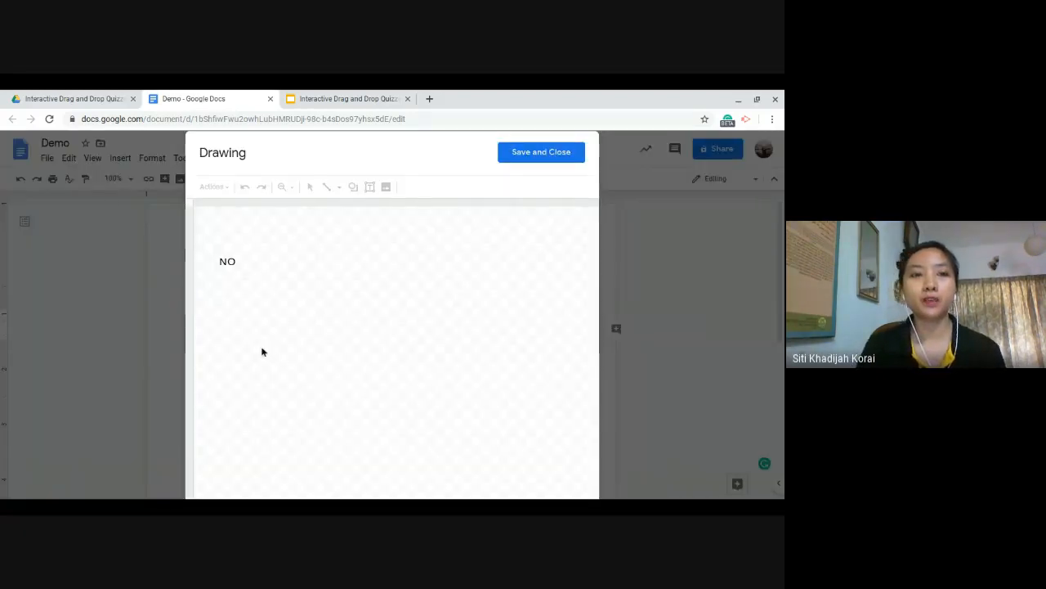
left_click(236, 261)
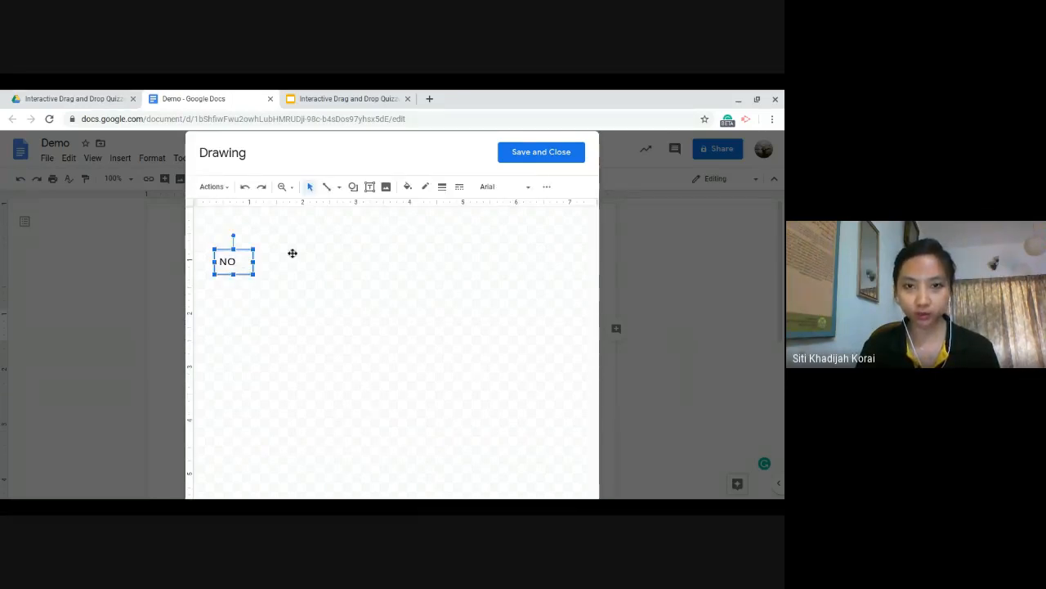
left_click(410, 192)
left_click(425, 261)
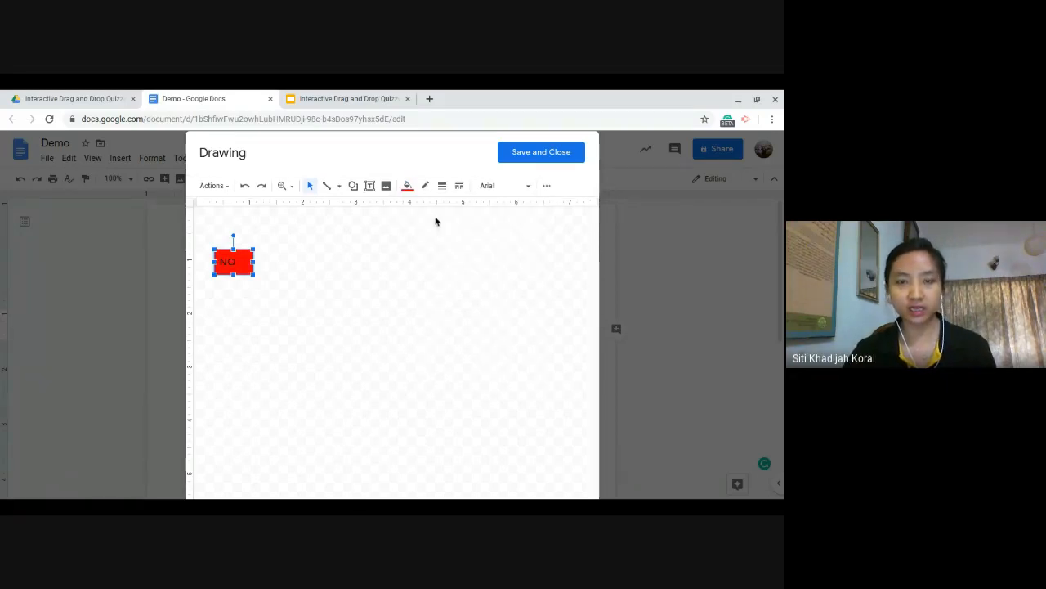
- Give the red NO box a thicker black border and save the drawing back to the document
left_click(425, 186)
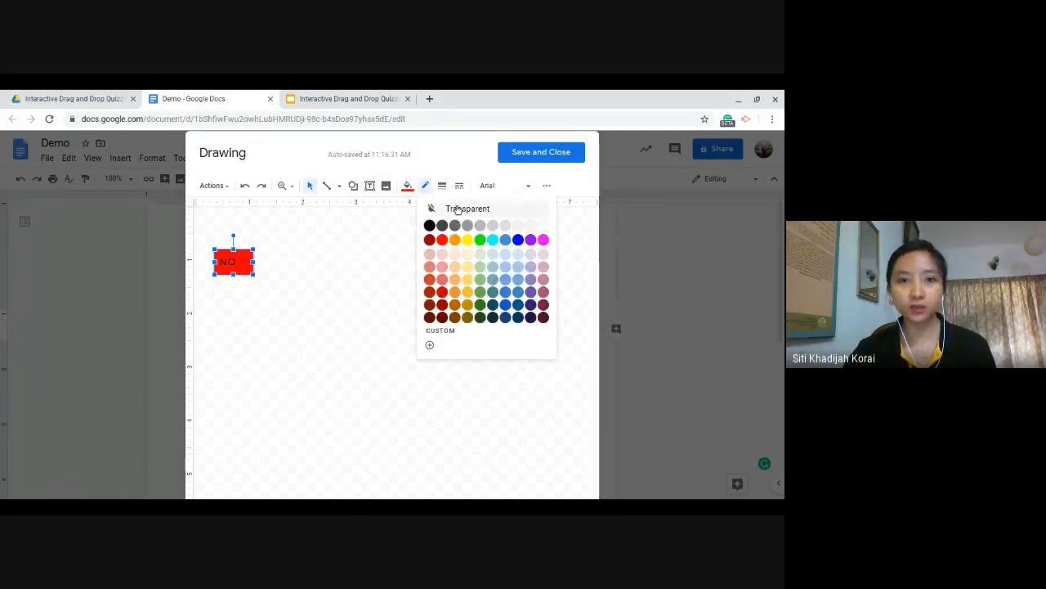
left_click(429, 227)
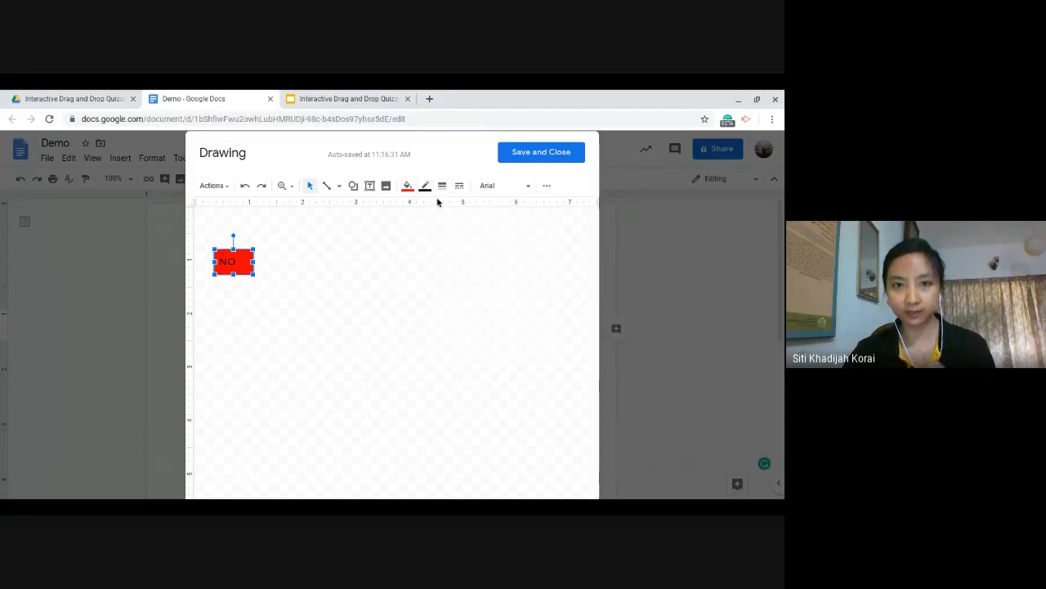
left_click(443, 185)
left_click(456, 244)
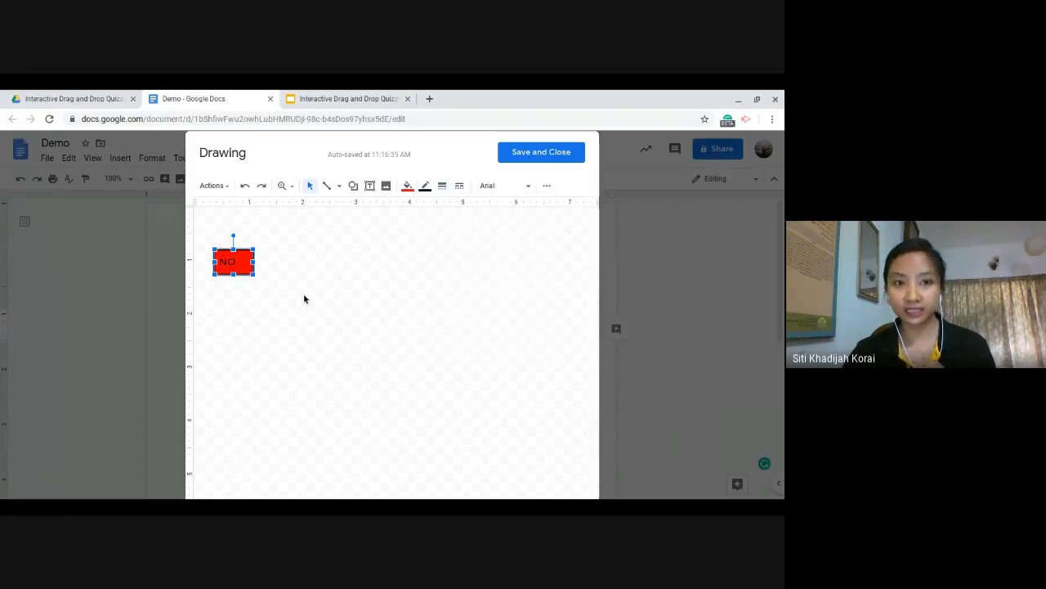
left_click(260, 276)
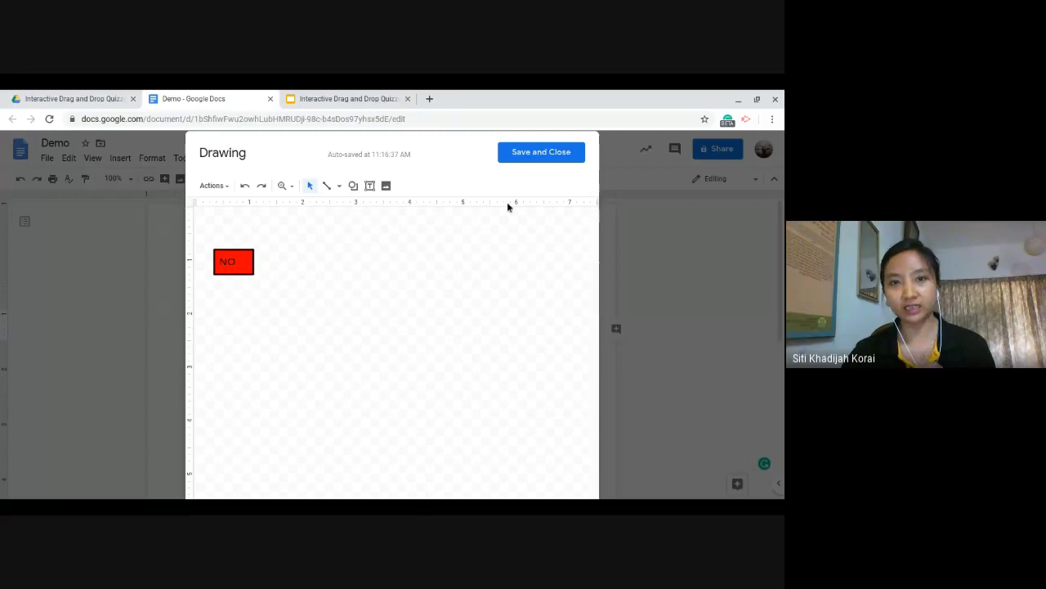
left_click(541, 152)
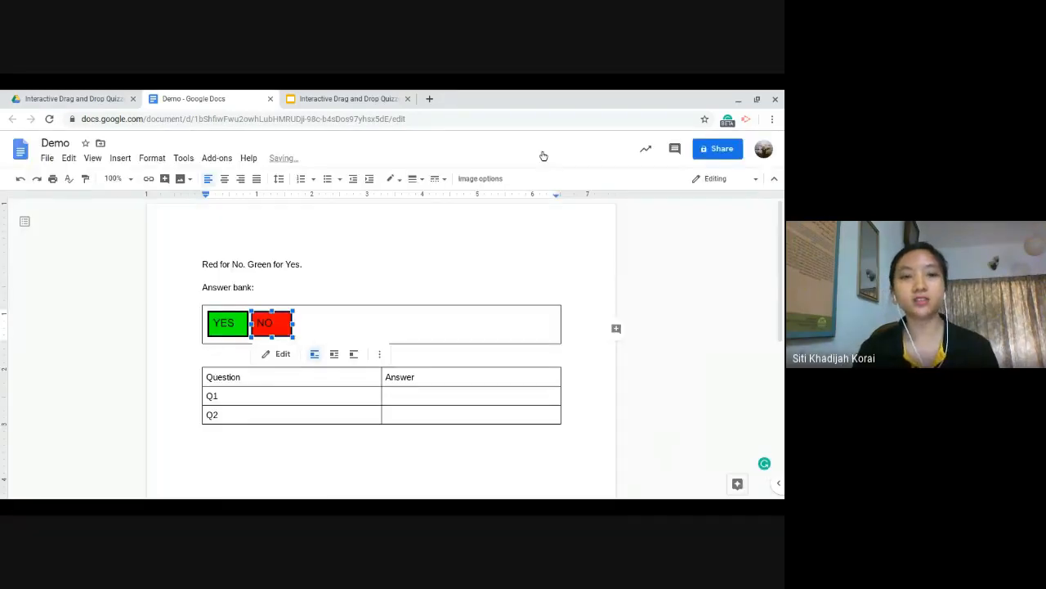
left_click(343, 313)
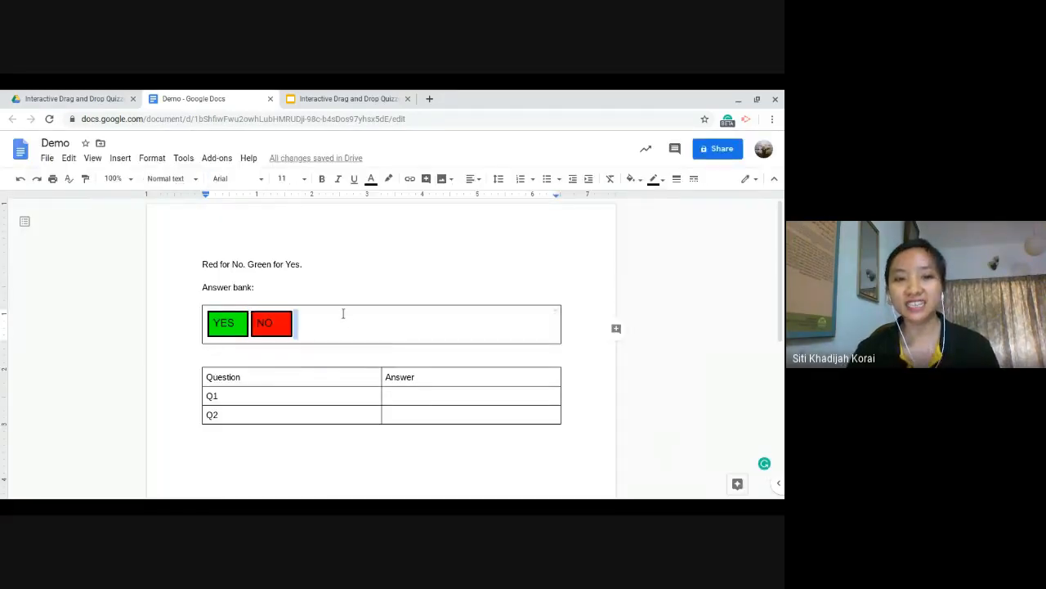
- Switch to the Interactive Drag and Drop Quizzes presentation and review the slides from Change The Shape Style to Final Output
key("ctrl+Tab")
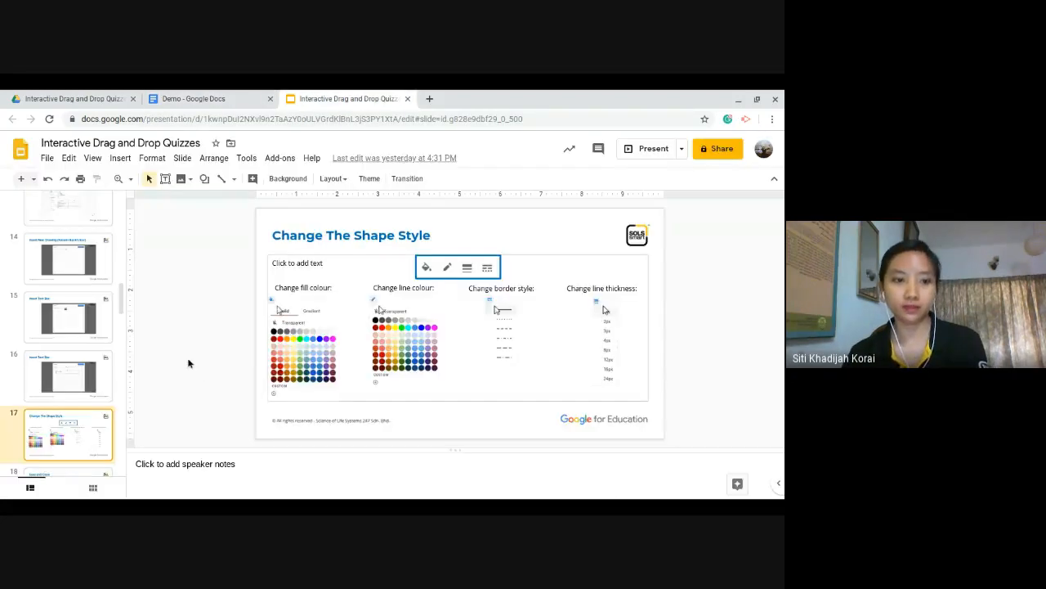
key("Down")
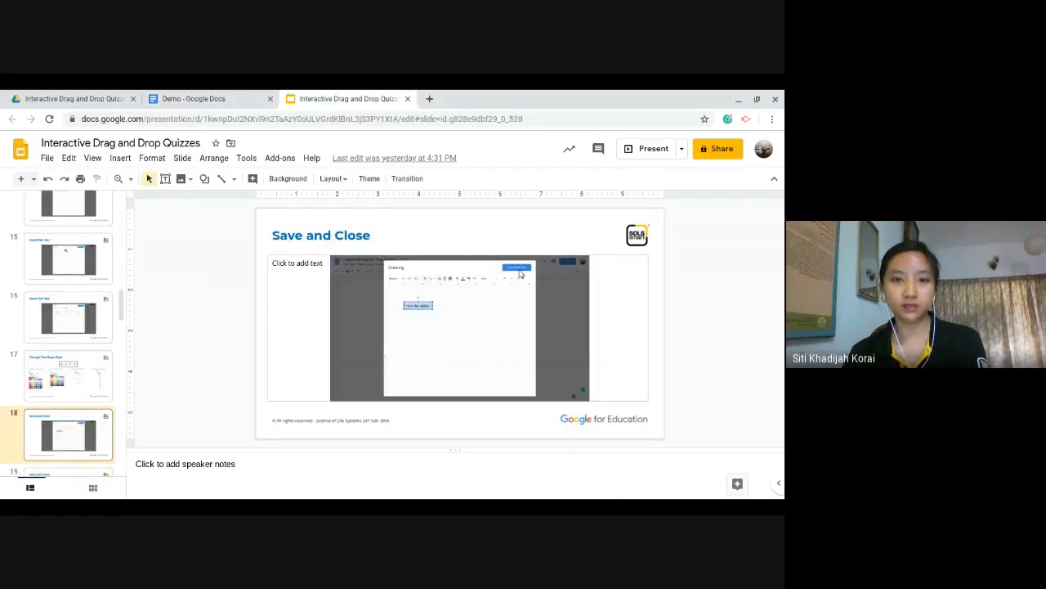
key("Down")
key("Down")
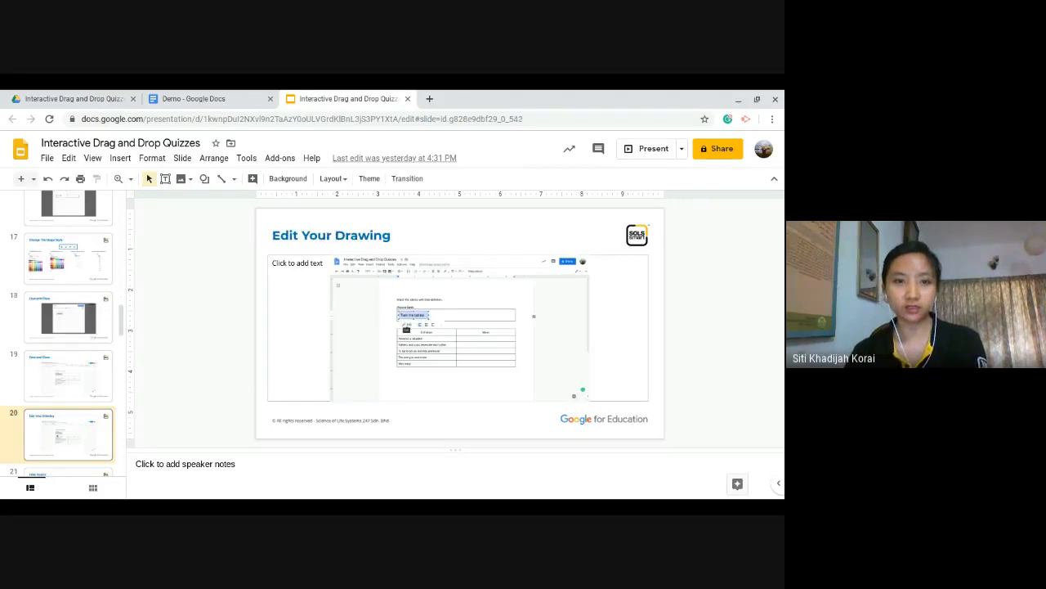
key("Down")
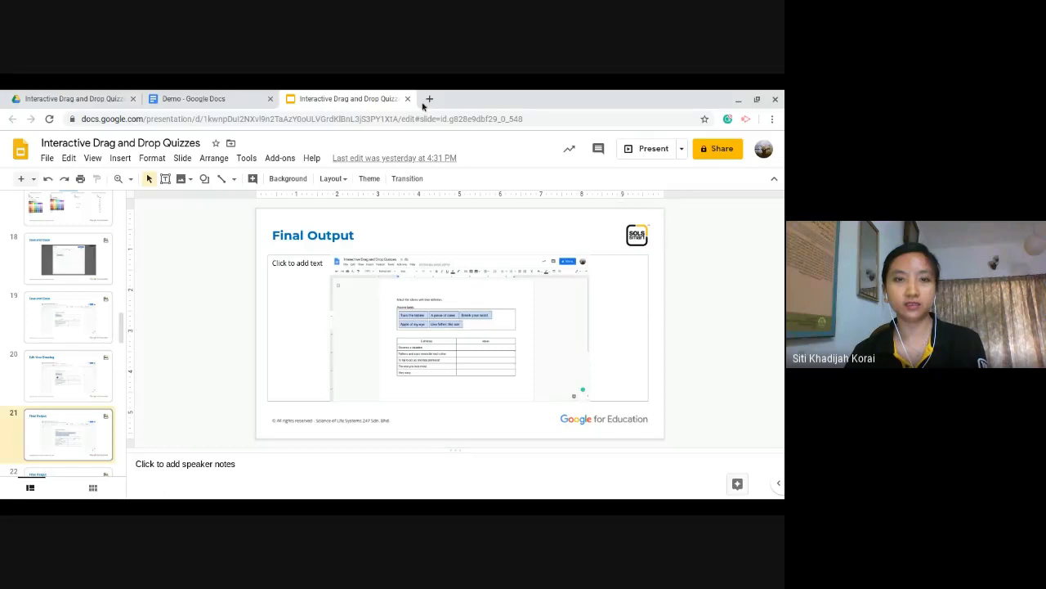
- In the Demo document, move the NO drawing into the Q1 answer cell and the YES drawing into the Q2 answer cell
left_click(249, 95)
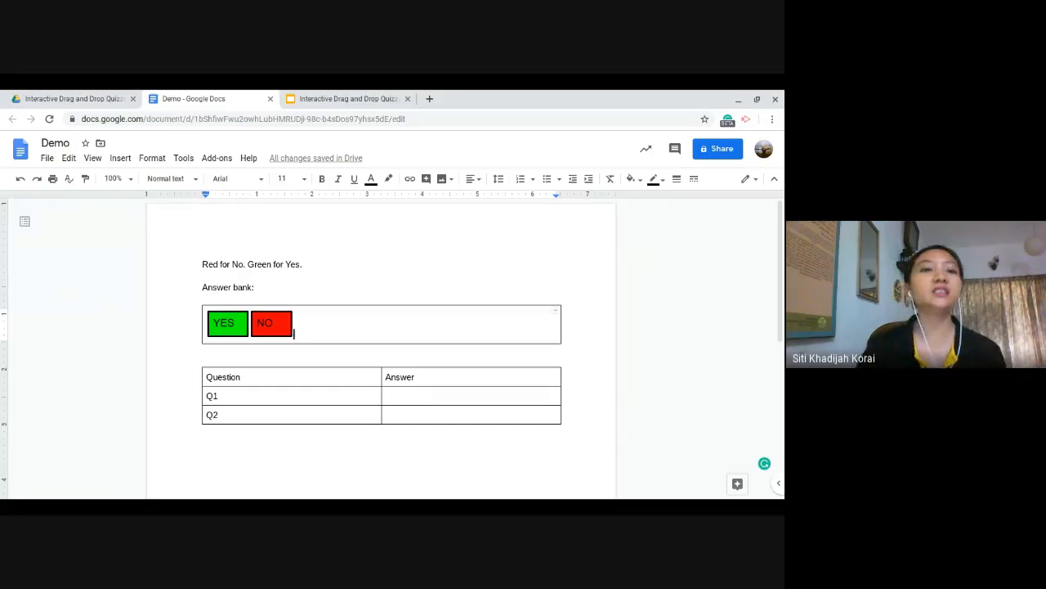
left_click_drag(284, 323, 395, 398)
left_click_drag(346, 344, 392, 398)
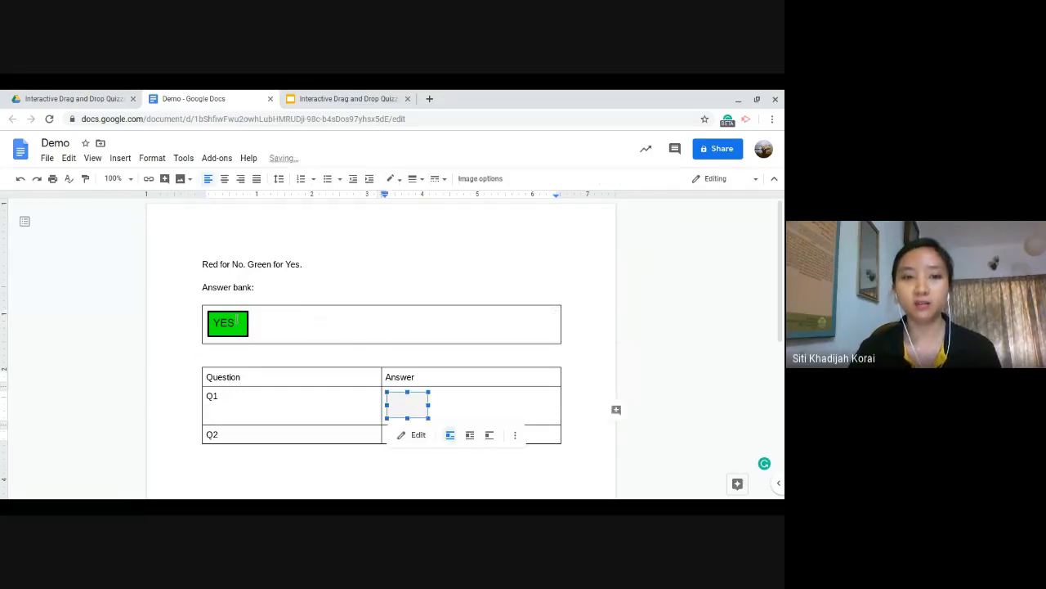
left_click_drag(227, 323, 415, 434)
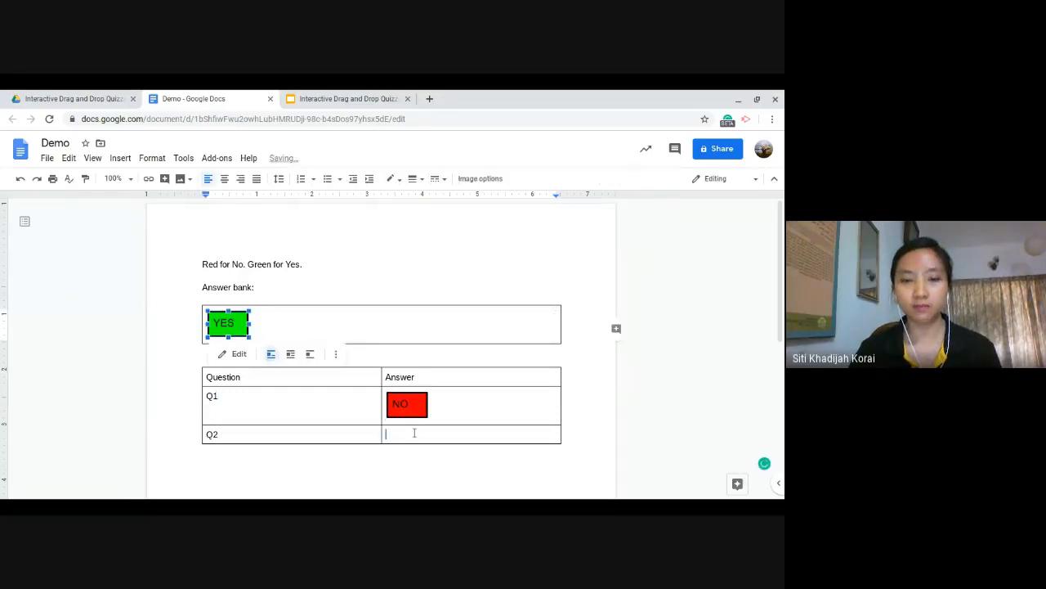
left_click_drag(479, 435, 496, 423)
left_click(496, 423)
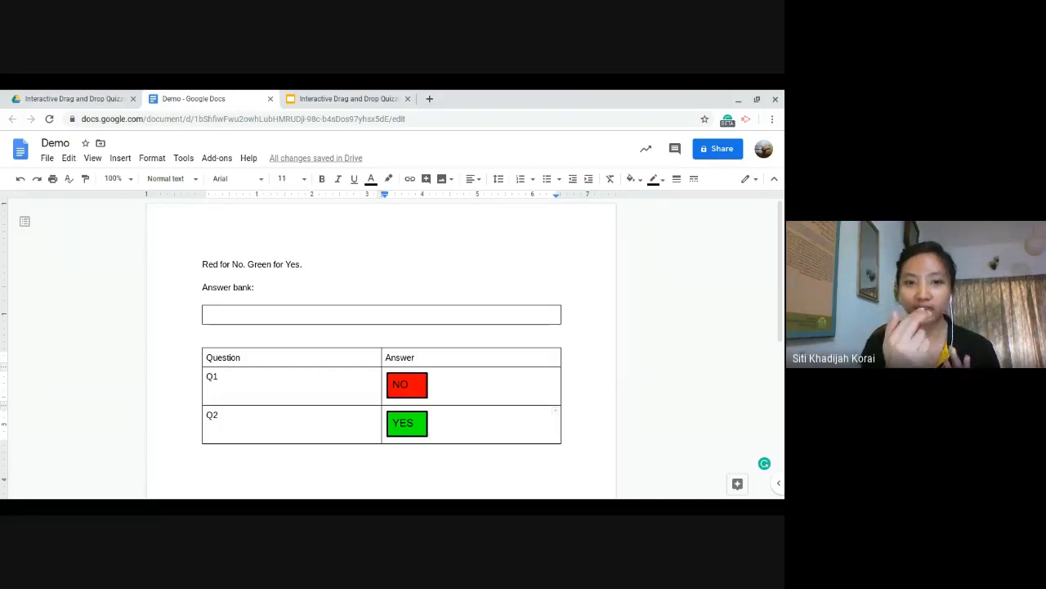
- Swap the YES and NO drawings between the Q1 and Q2 answer cells, and return both to the answer bank
left_click(397, 429)
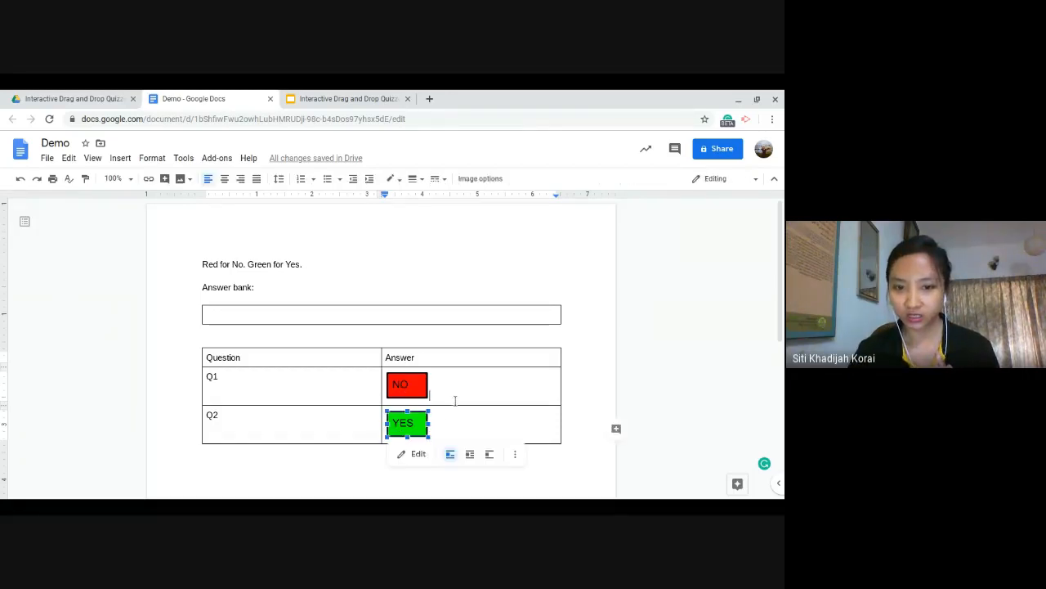
left_click_drag(453, 389, 451, 388)
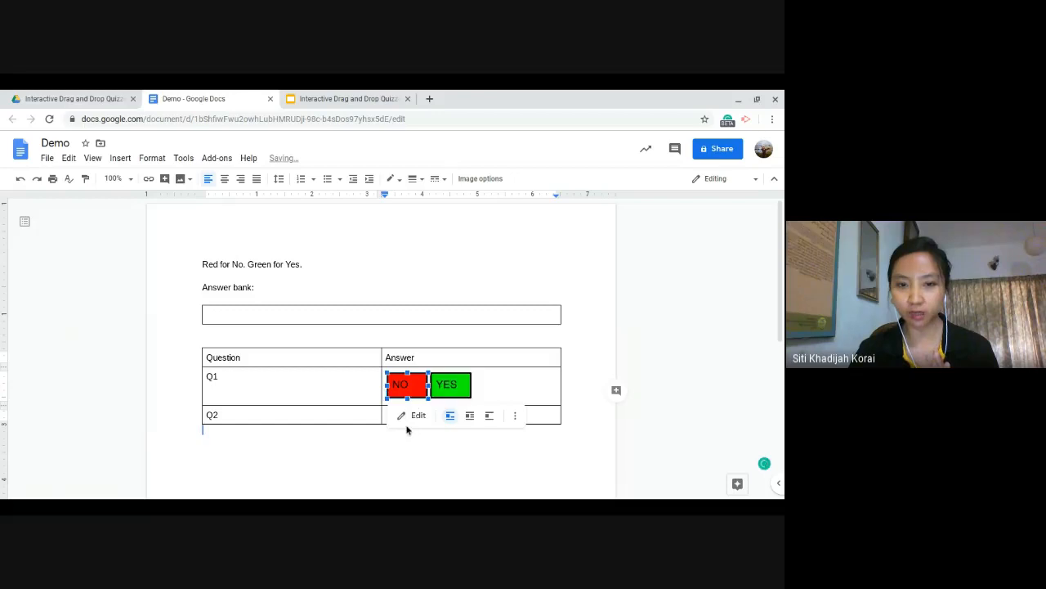
left_click_drag(382, 416, 388, 420)
left_click(482, 389)
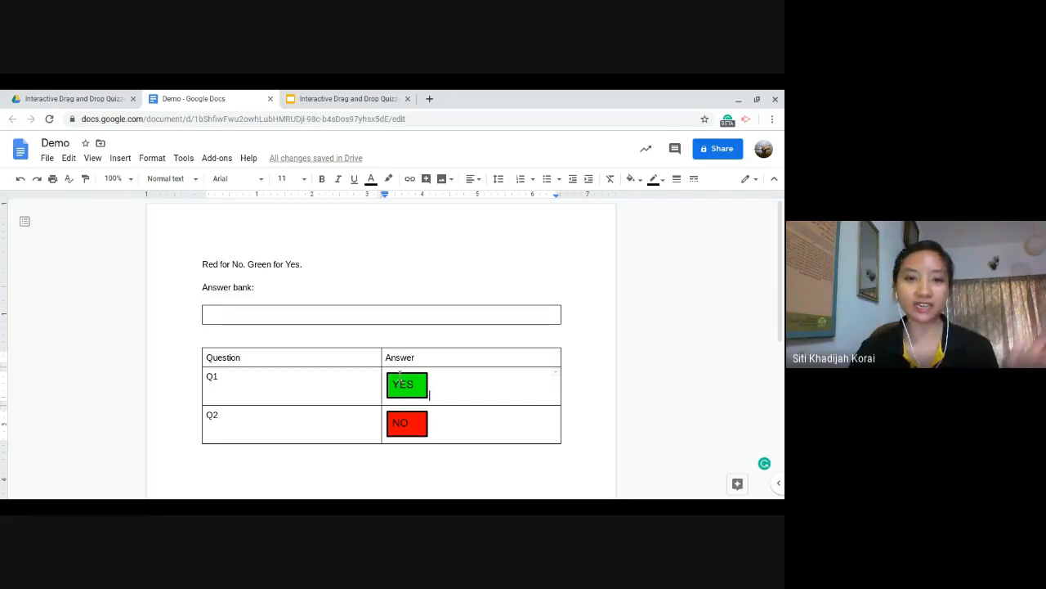
left_click_drag(405, 392, 351, 321)
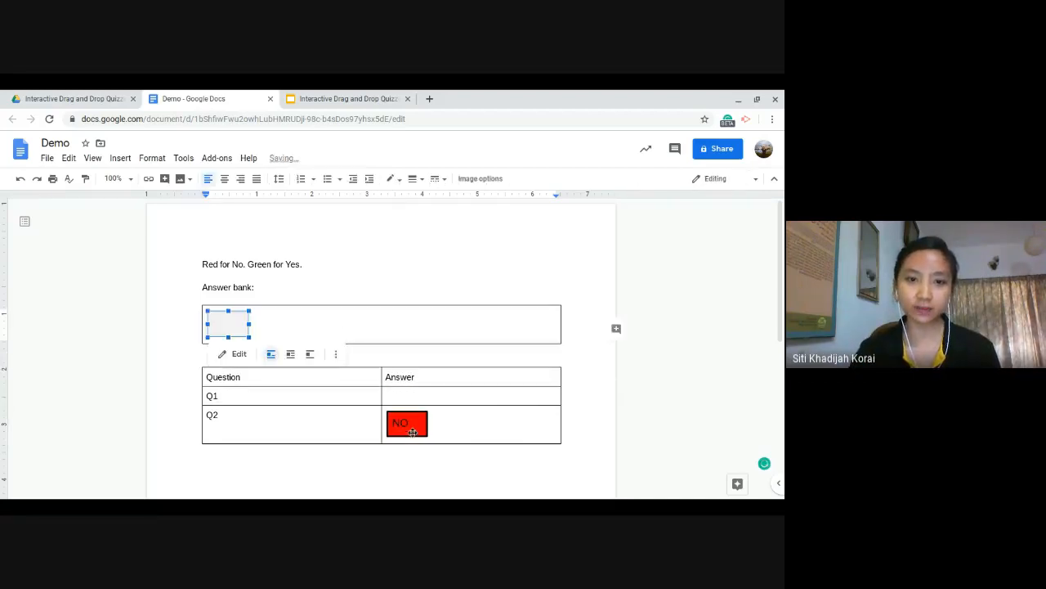
left_click_drag(406, 429, 365, 330)
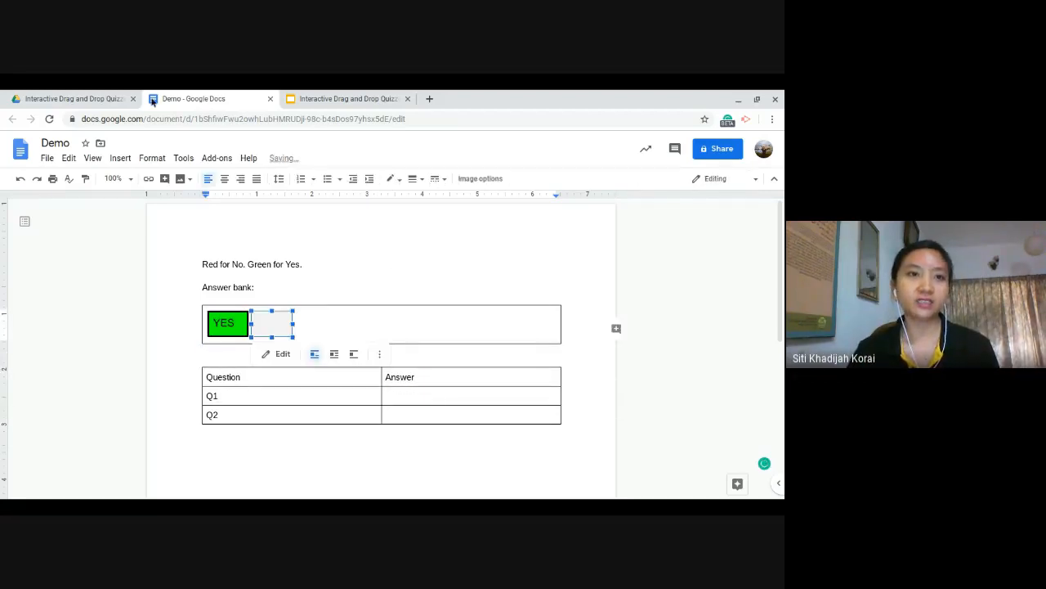
- Switch to the Interactive Drag and Drop Quizzes folder in Google Drive and open the Matching document
left_click(339, 98)
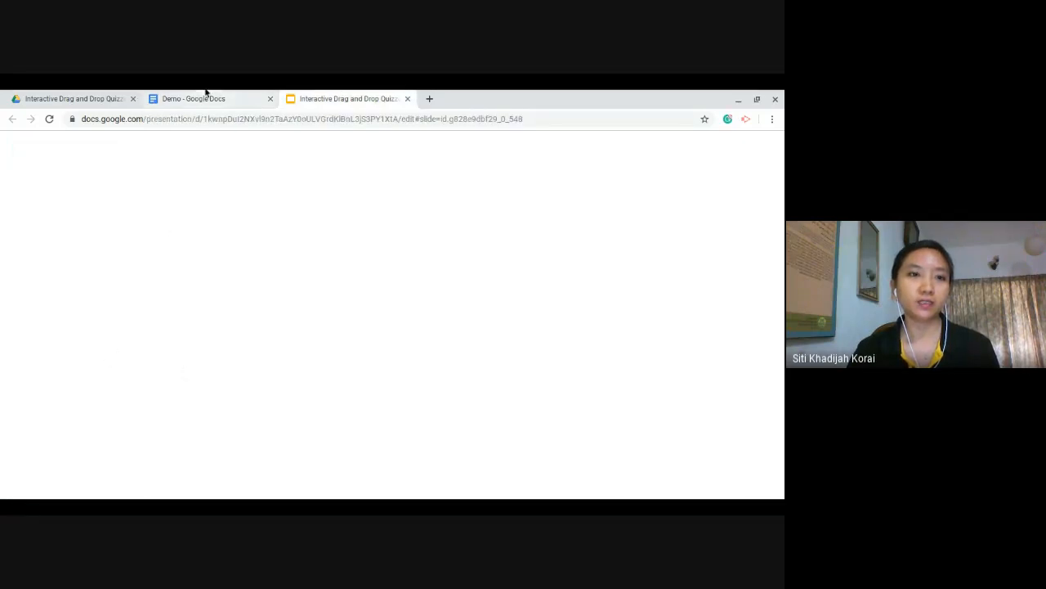
left_click(77, 97)
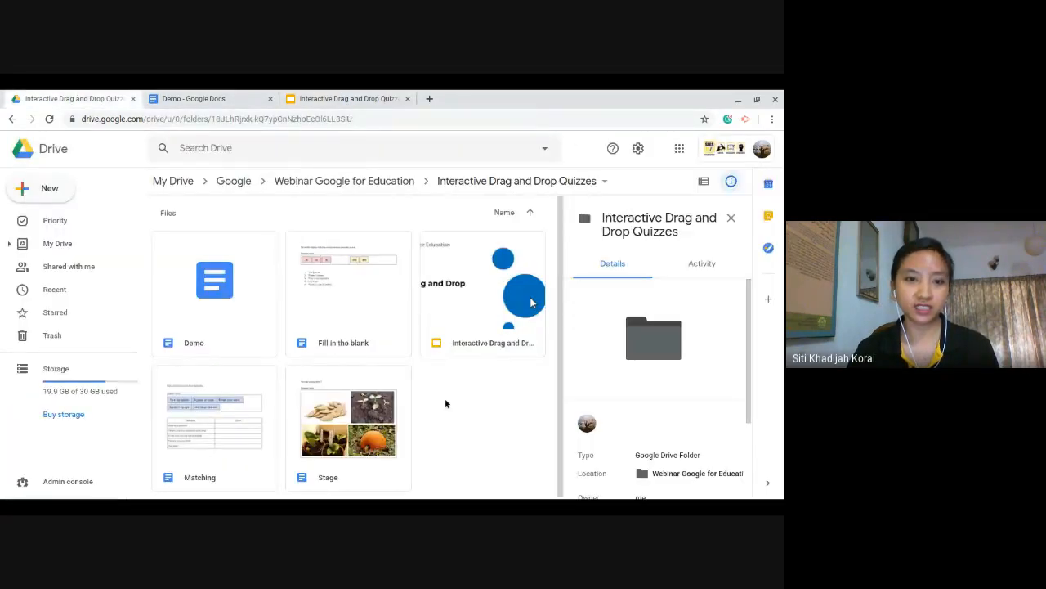
left_click(251, 418)
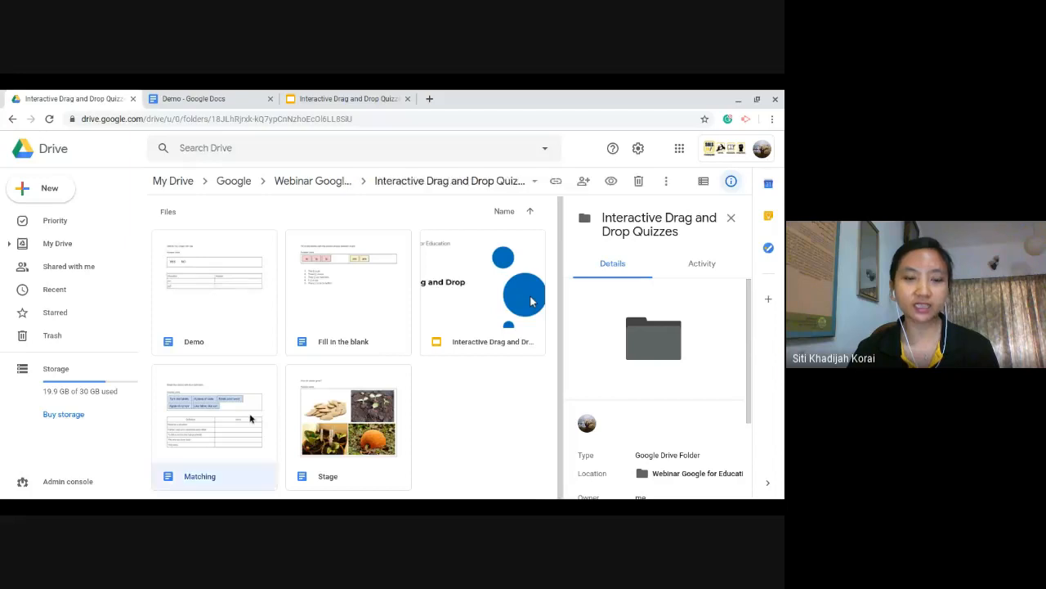
double_click(251, 418)
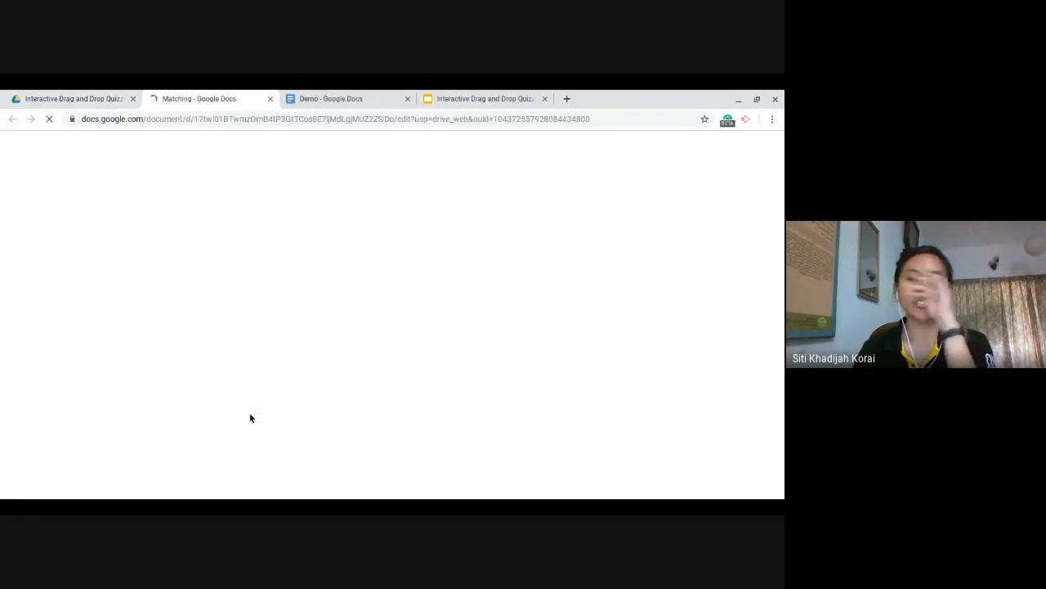
- Return to the quiz presentation and go through the slides from Save and Close to Final Output again
left_click(519, 92)
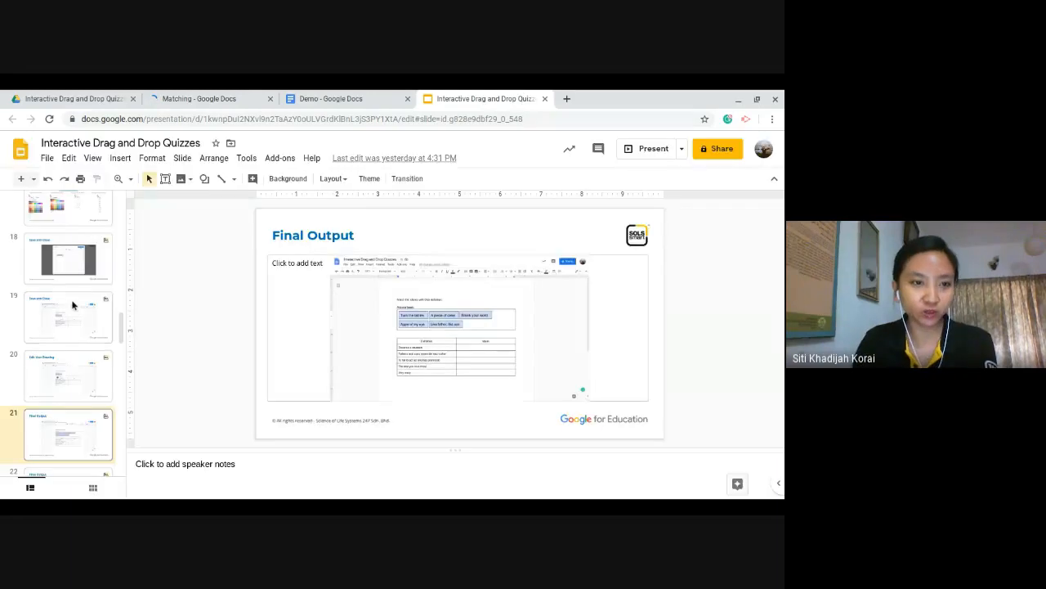
left_click(90, 257)
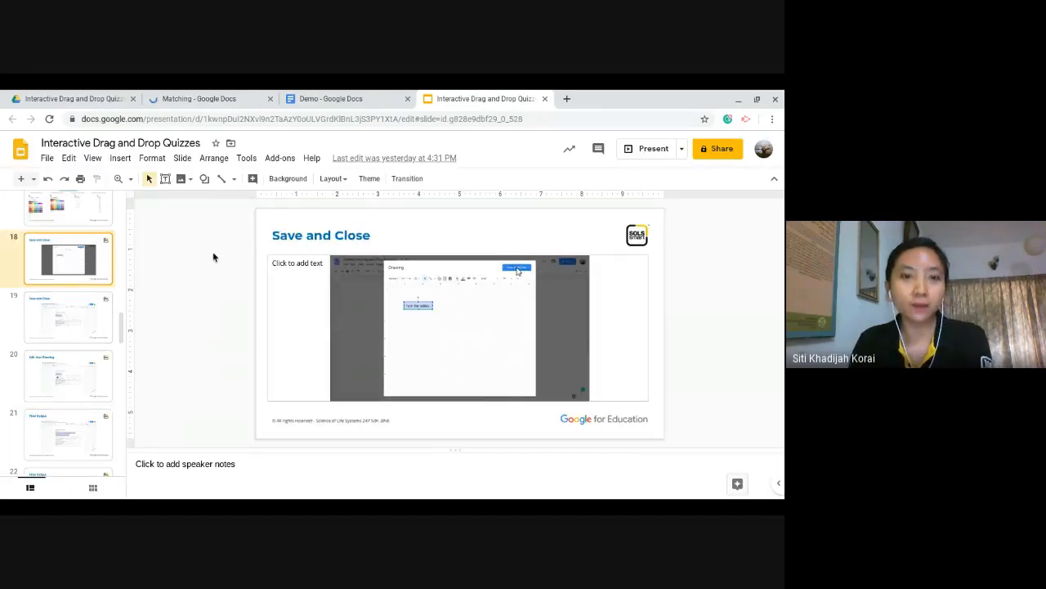
key("Down")
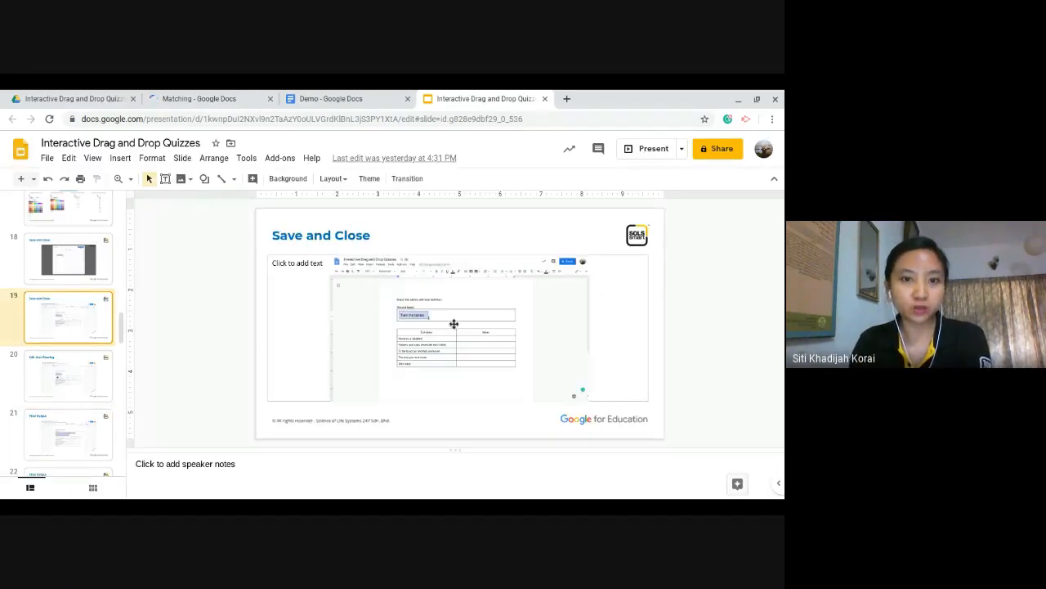
key("Down")
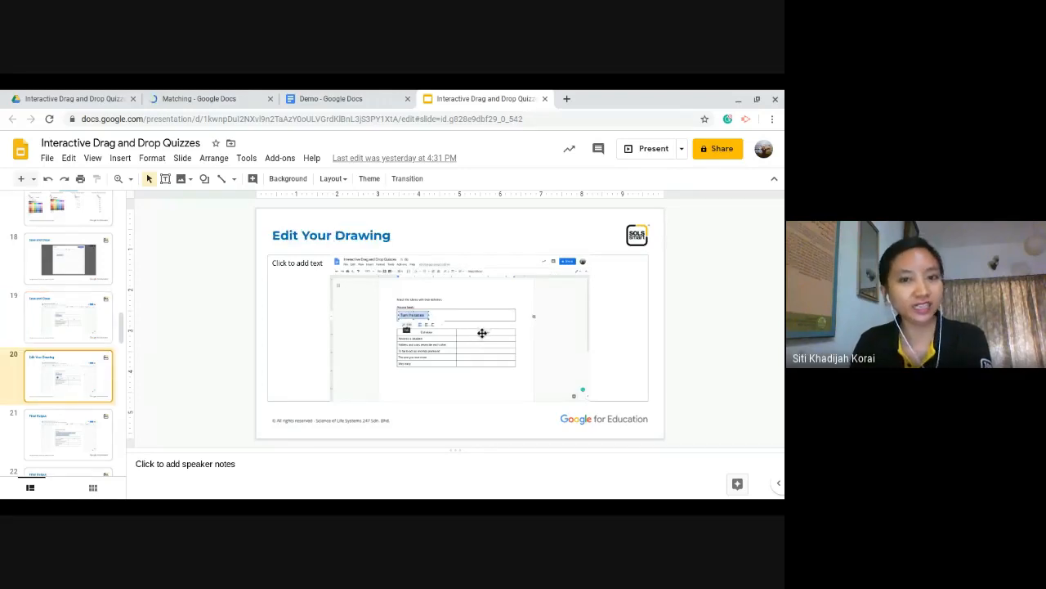
key("Down")
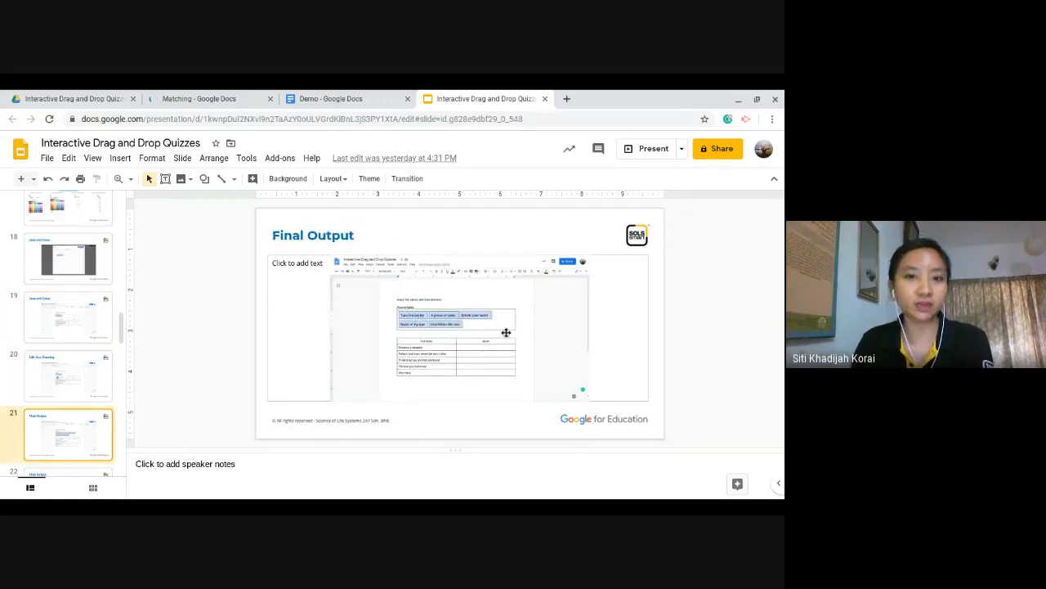
- Switch to the Matching document and place the cursor in the Idiom cell beside "Reverse a situation"
left_click(254, 98)
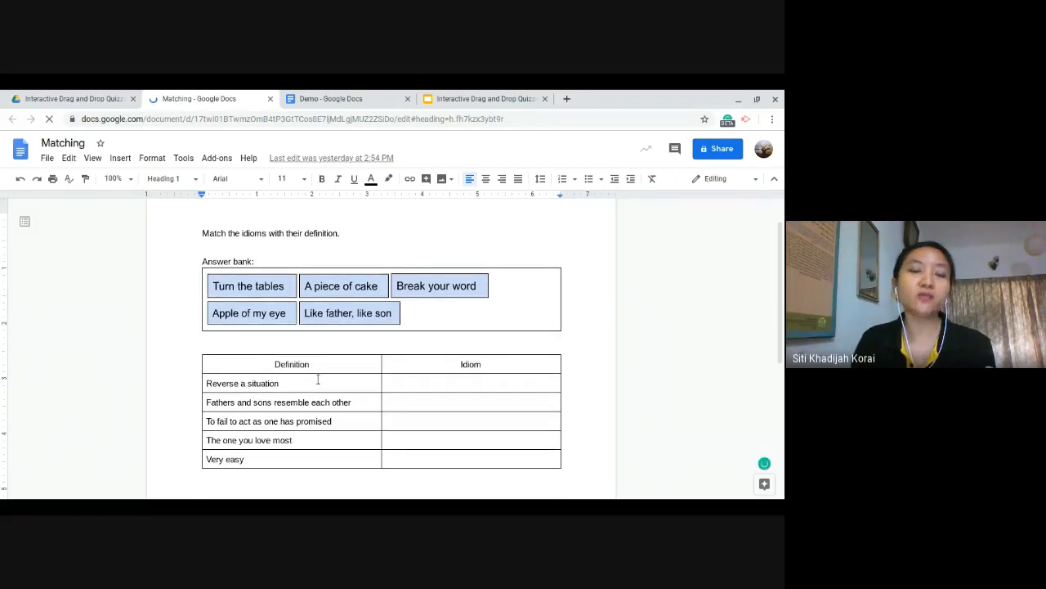
left_click(318, 379)
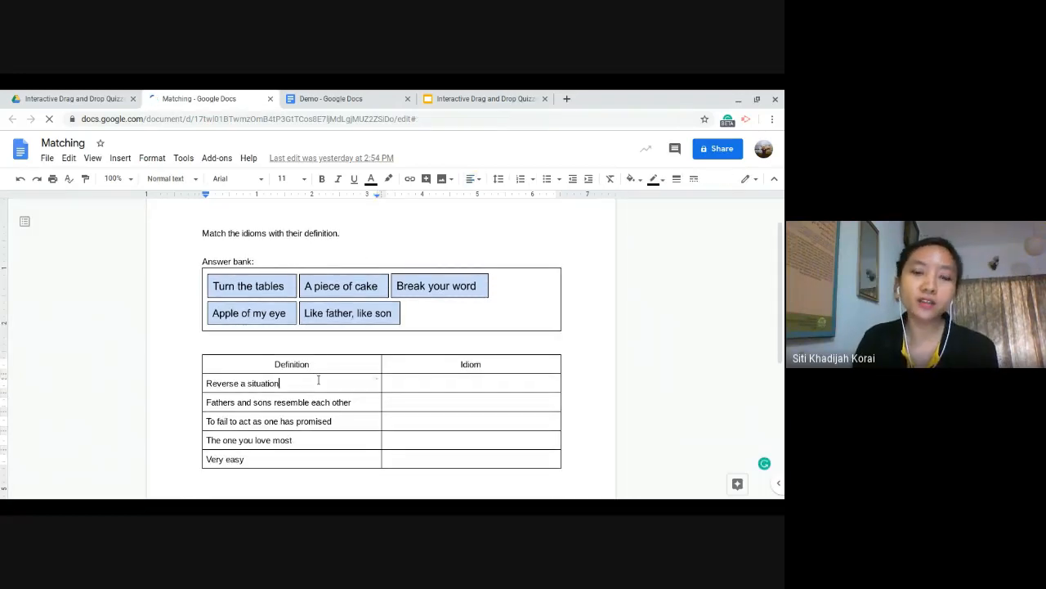
left_click(420, 390)
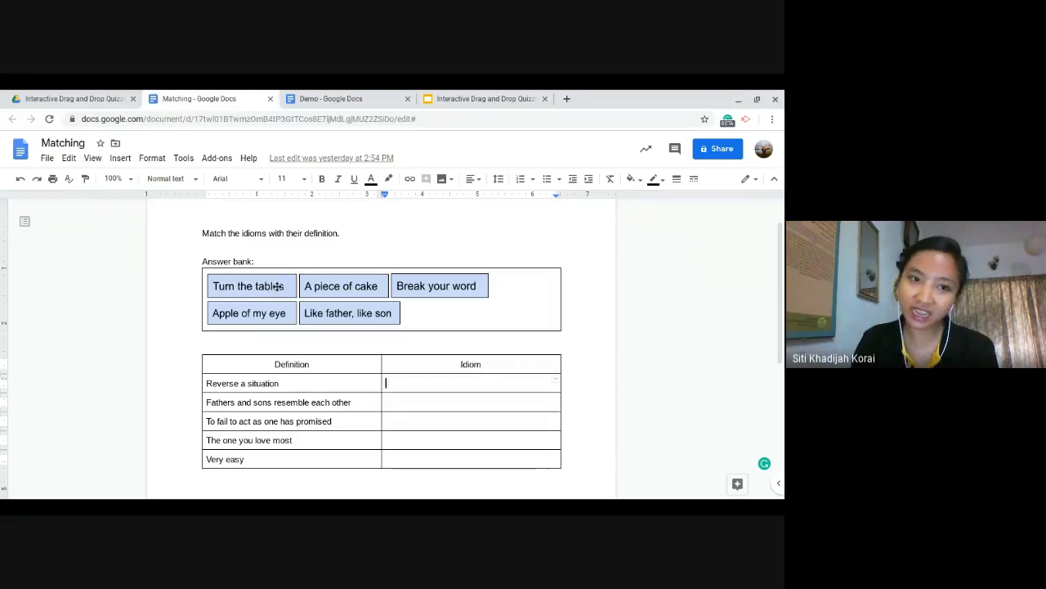
- Place the "Turn the tables" drawing beside "Reverse a situation" and "Like father, like son" beside "Fathers and sons resemble each other"
mouse_move(408, 383)
left_mouse_down()
mouse_move(447, 397)
mouse_move(422, 397)
left_mouse_up()
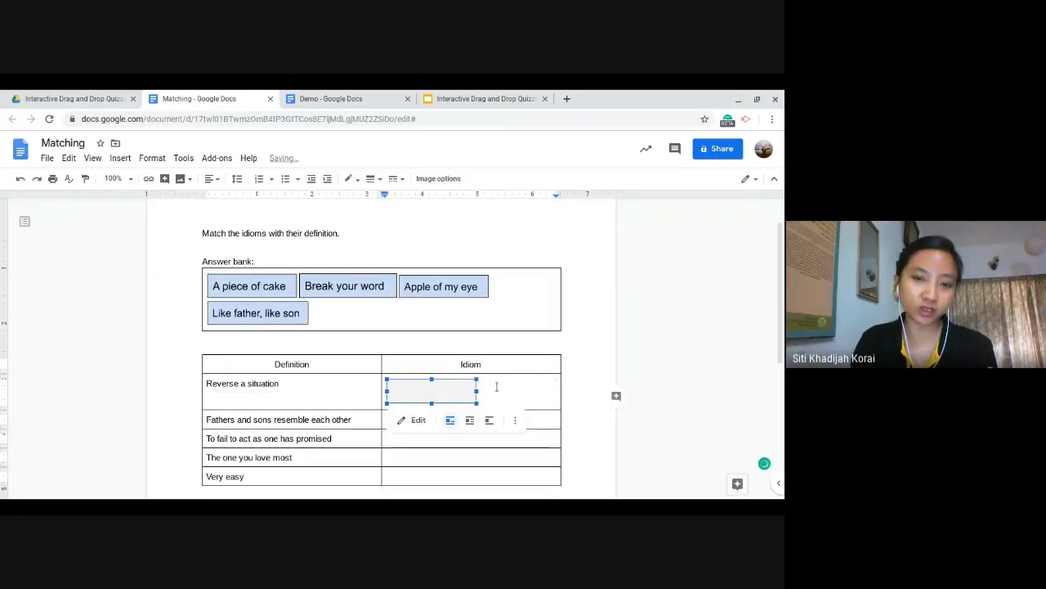
left_click(495, 397)
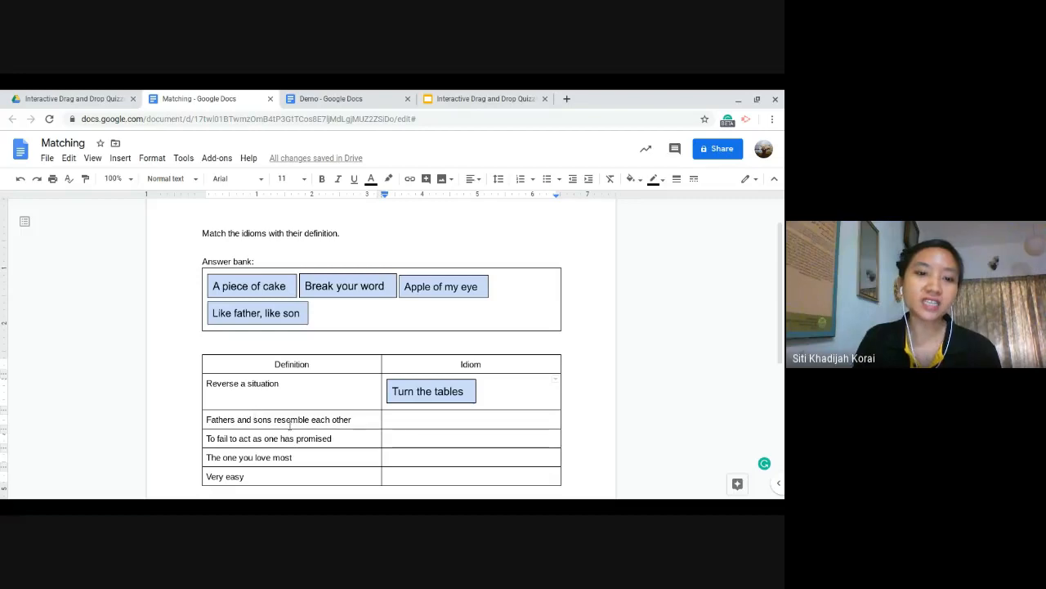
left_click(401, 420)
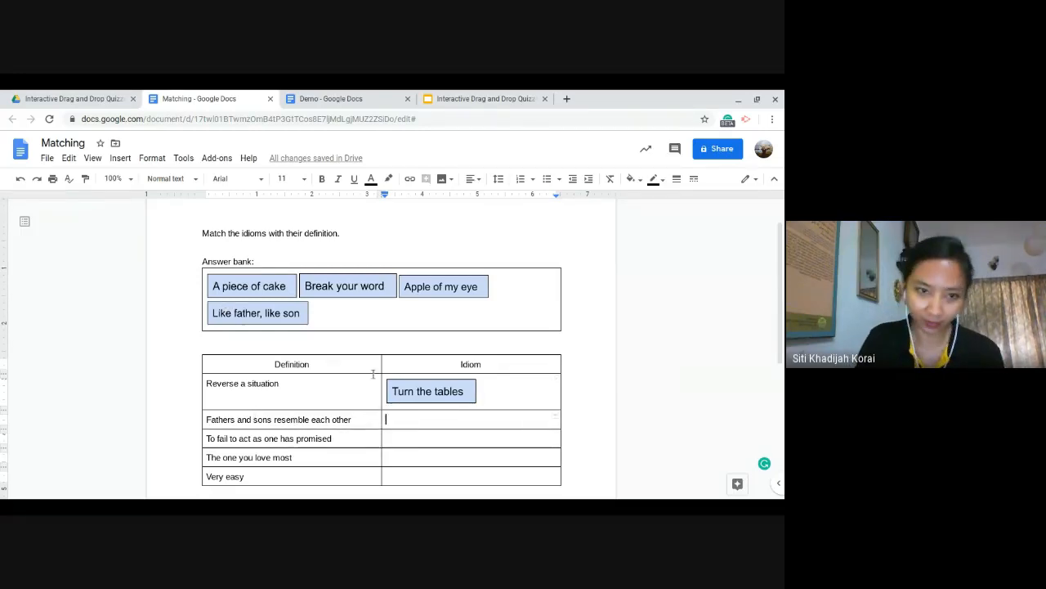
left_click(252, 310)
left_click_drag(400, 418, 397, 422)
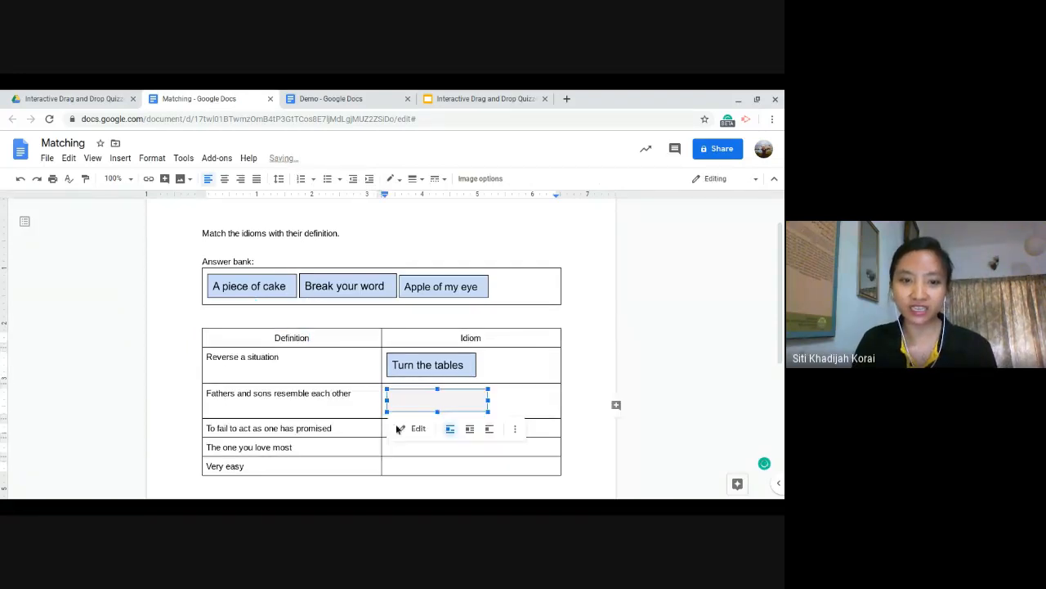
left_click(323, 433)
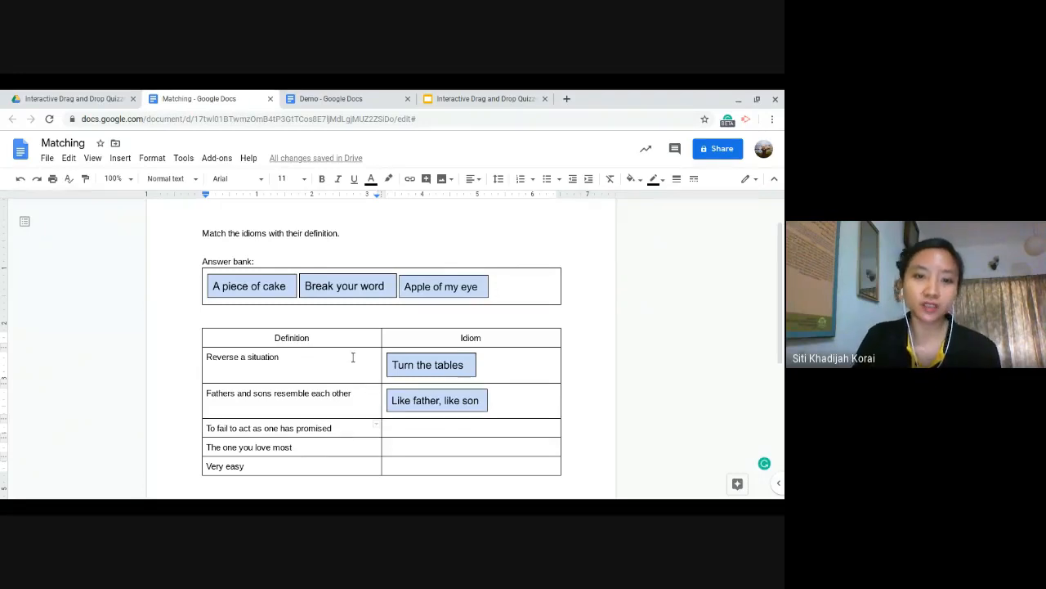
- Place "Break your word" beside "To fail to act as one has promised" and "Apple of my eye" beside "The one you love most"
left_click_drag(348, 318, 397, 428)
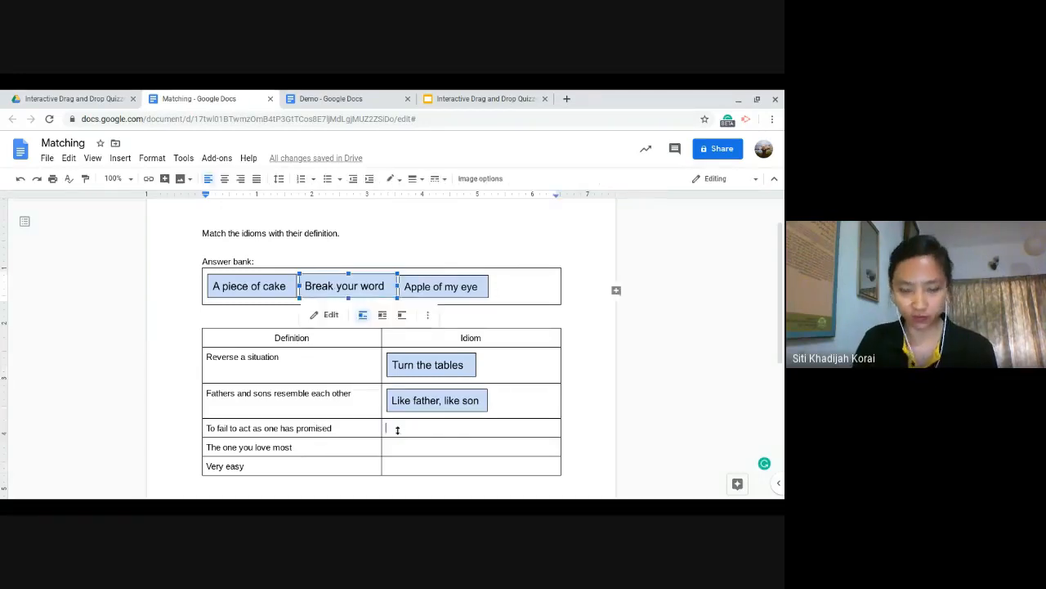
left_click(304, 464)
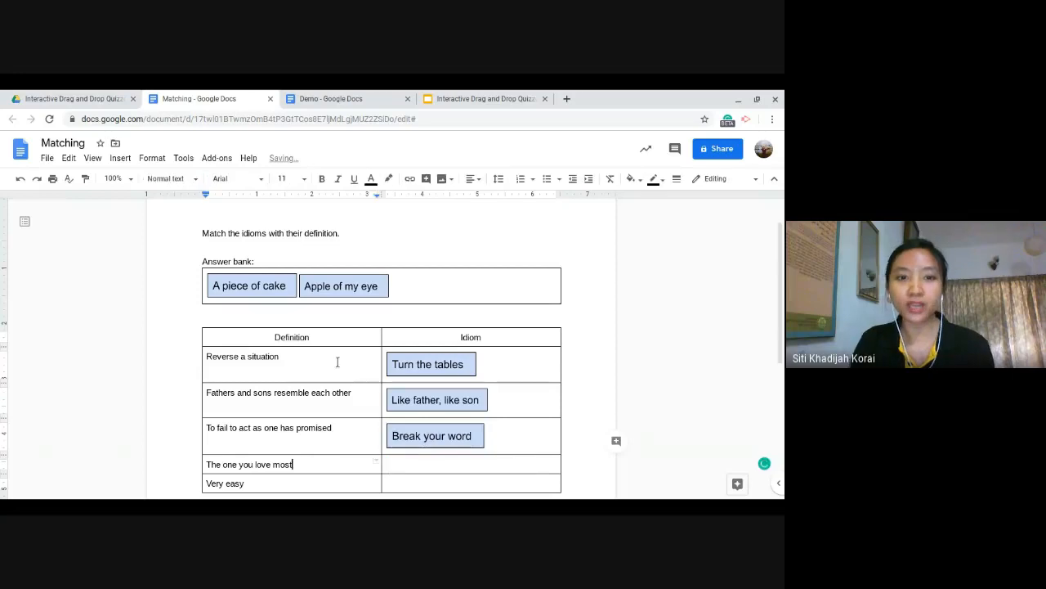
scroll(340, 341, "down", 1)
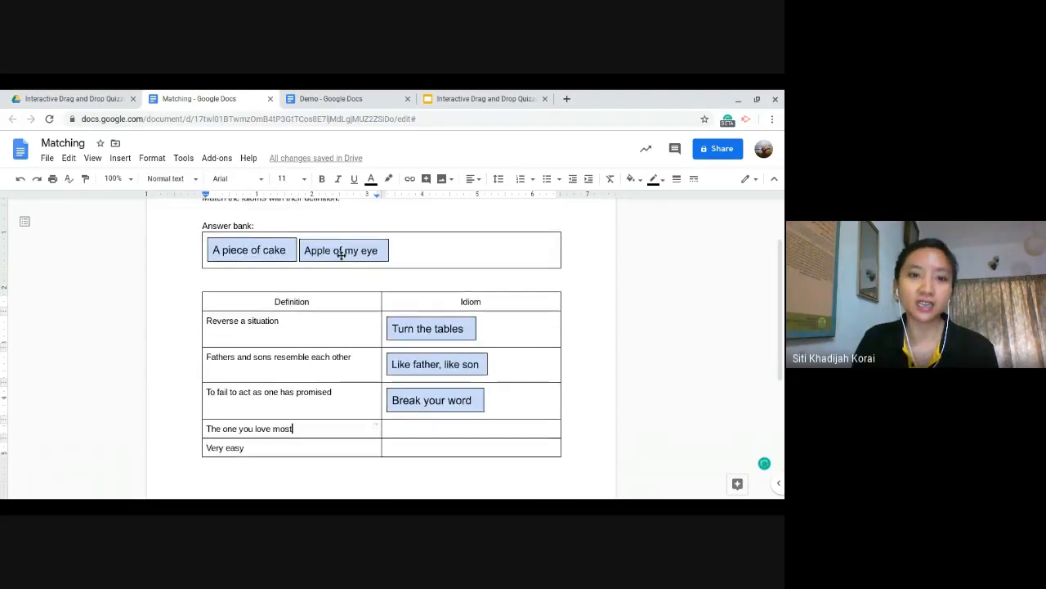
left_click_drag(340, 251, 401, 430)
left_click(325, 367)
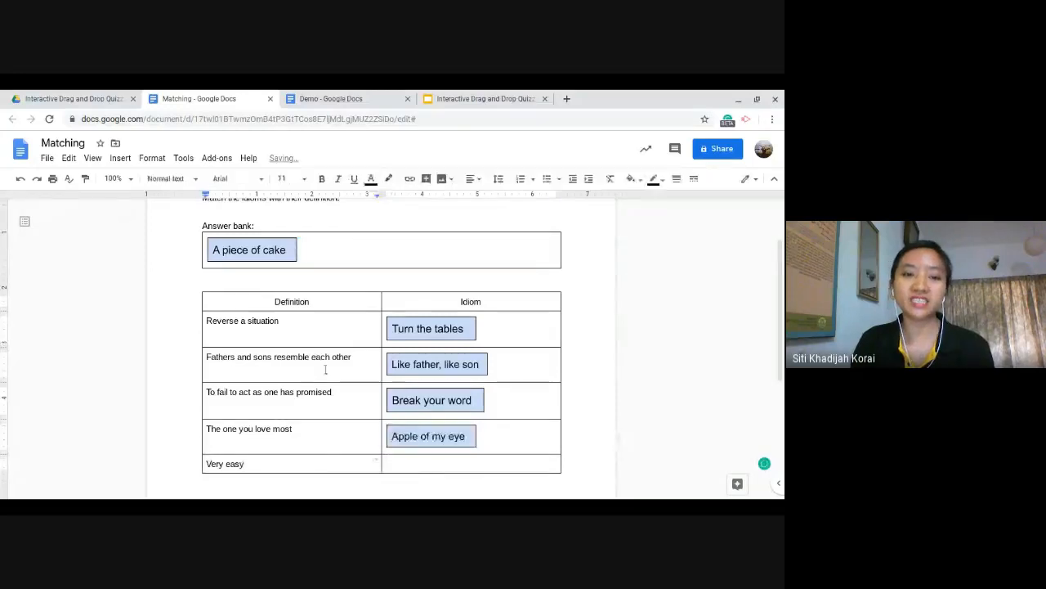
- Place the "A piece of cake" drawing in the Idiom cell beside "Very easy" and check the answer bank and matching table
scroll(270, 270, "down", 1)
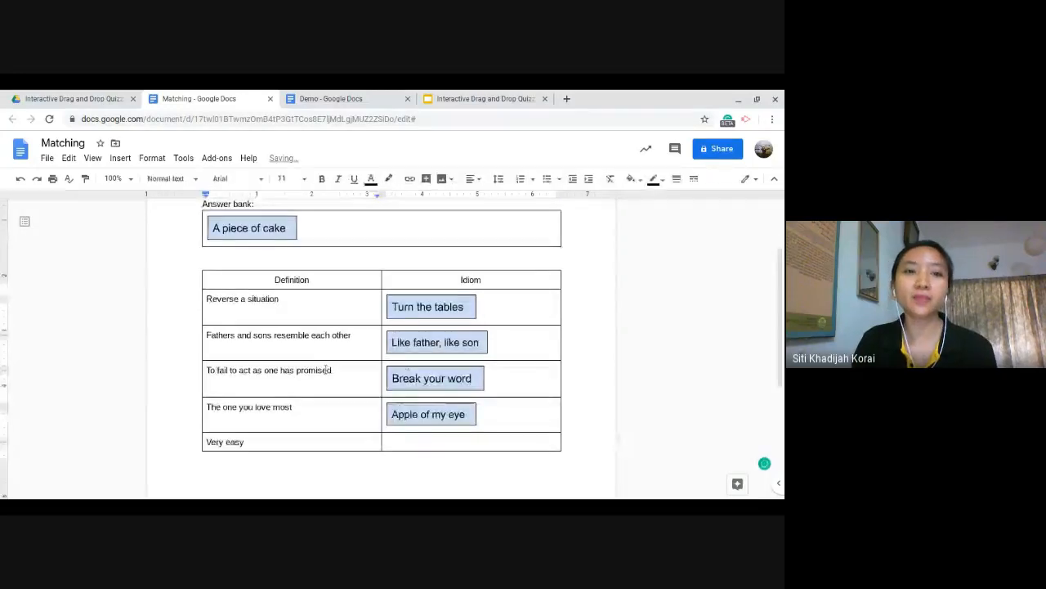
left_click(262, 215)
key("ctrl+x")
left_click(388, 428)
key("ctrl+v")
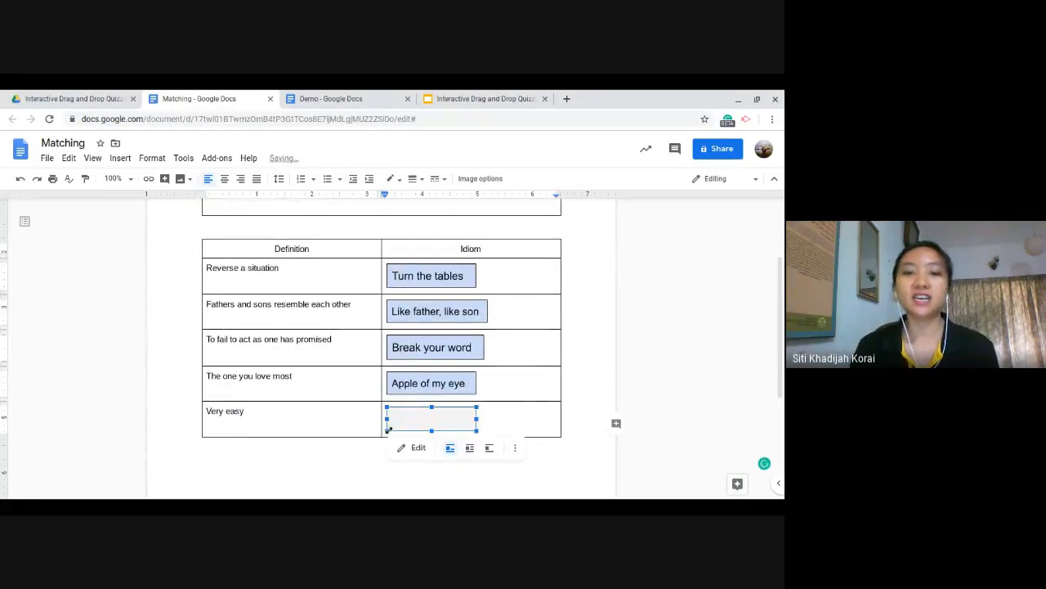
scroll(536, 357, "up", 2)
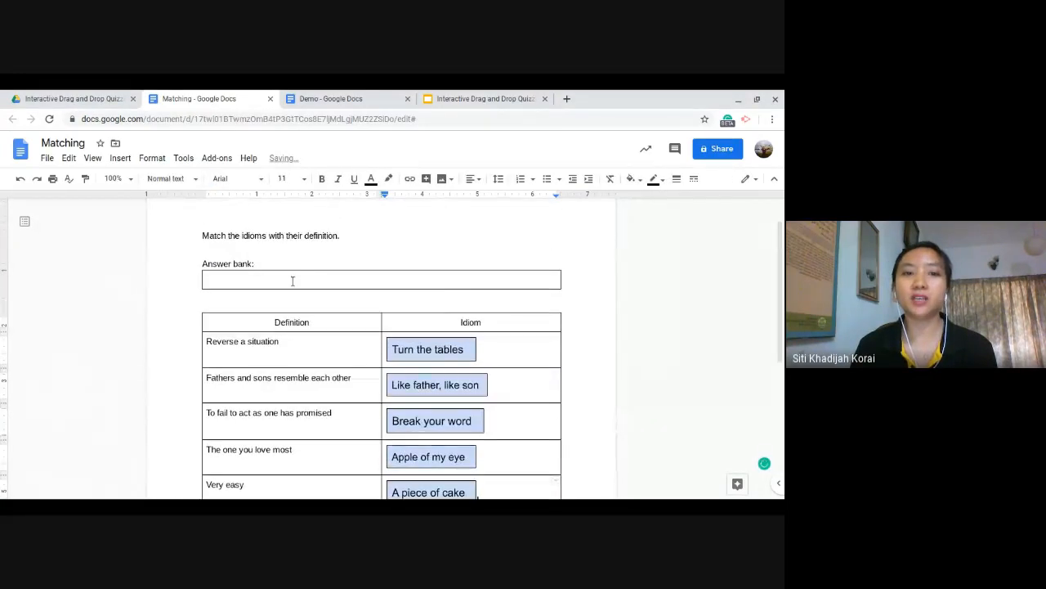
left_click(295, 280)
scroll(540, 370, "down", 1)
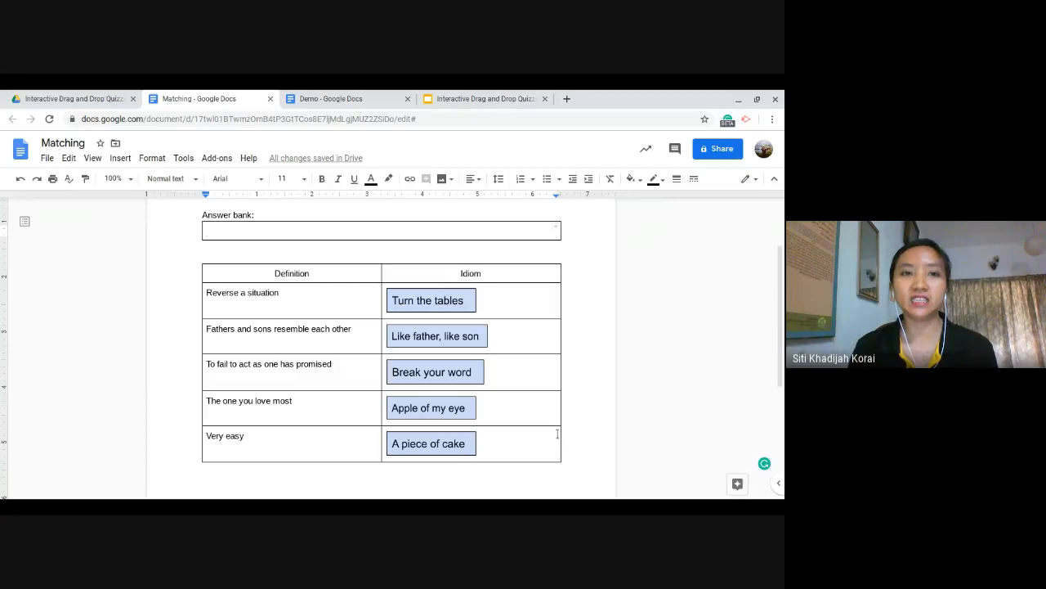
- Switch to the quiz presentation in Google Slides and present it from the Fill In The Blanks slide
left_click(471, 96)
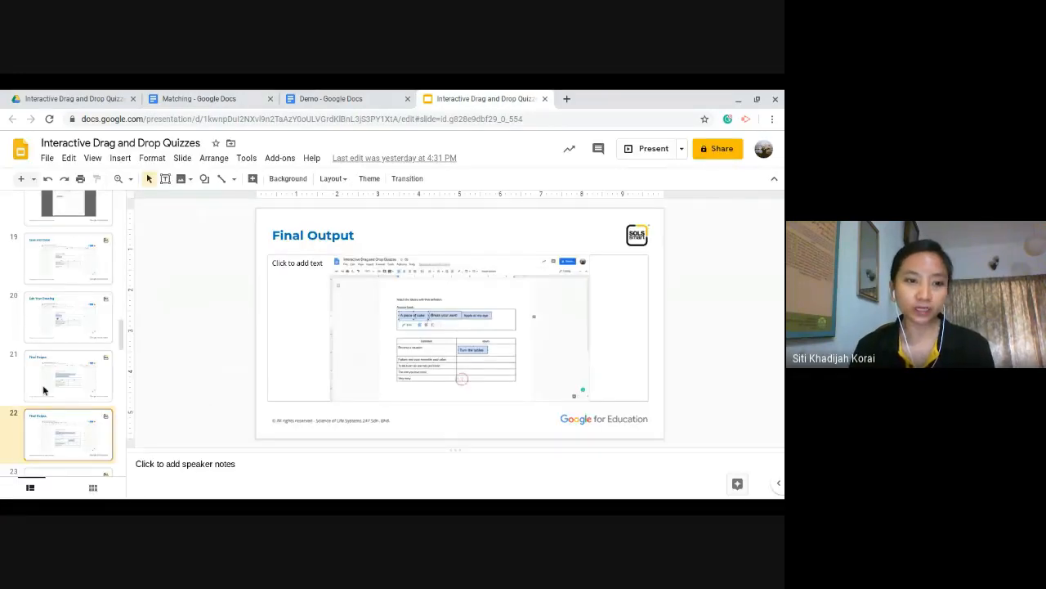
scroll(45, 390, "down", 1)
left_click(76, 409)
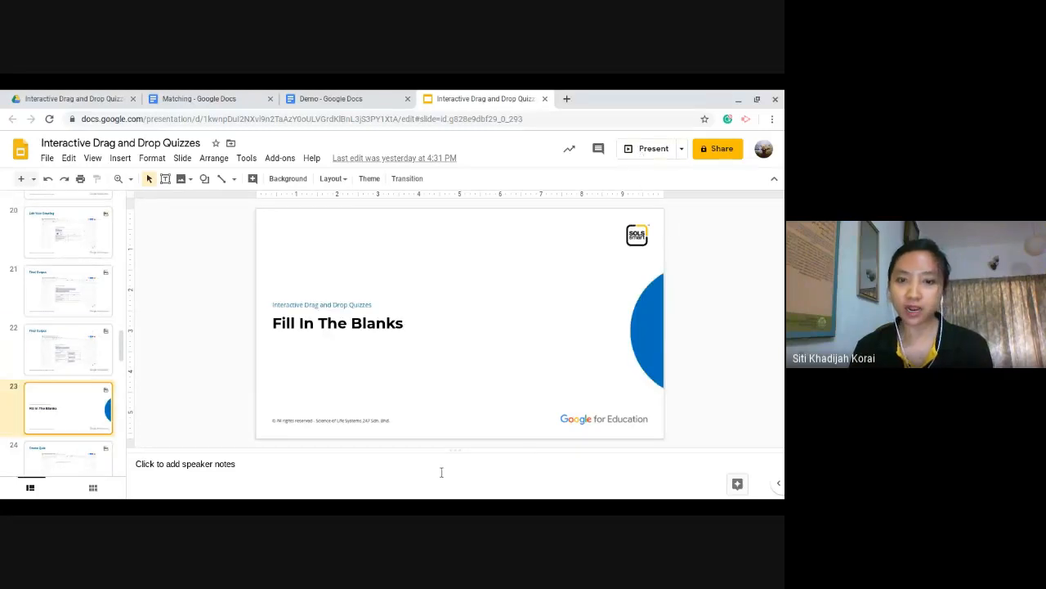
left_click(644, 149)
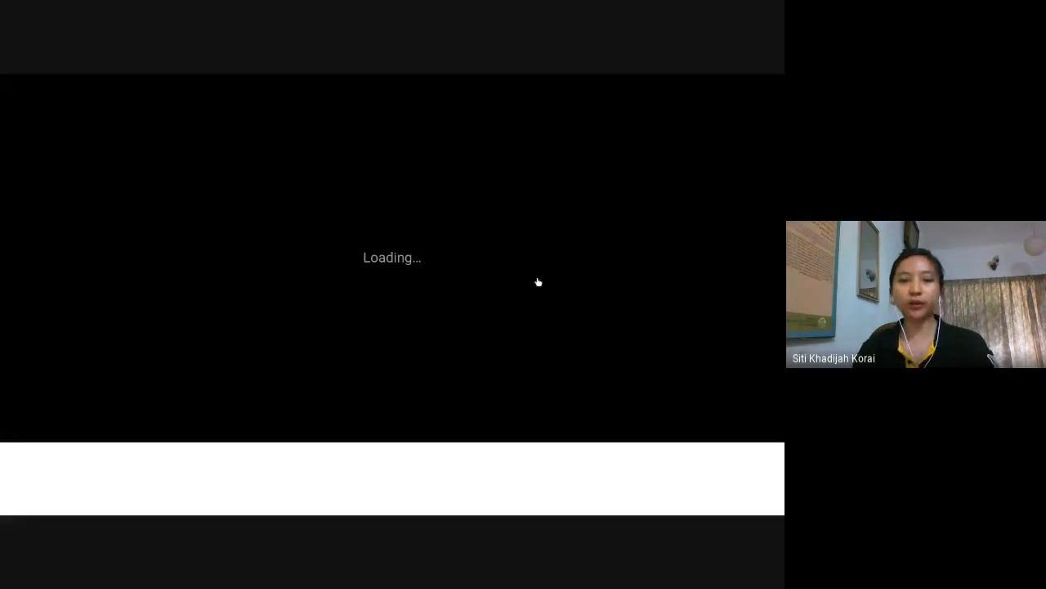
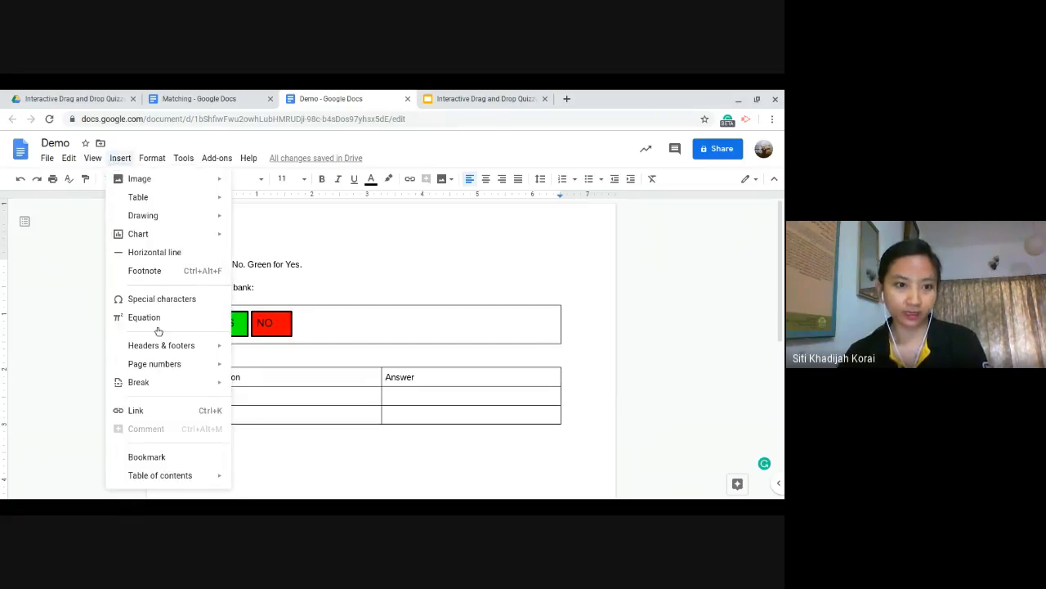
- Insert a page break below the Yes/No quiz in the Demo document and go to the new page
mouse_move(159, 381)
left_click(285, 388)
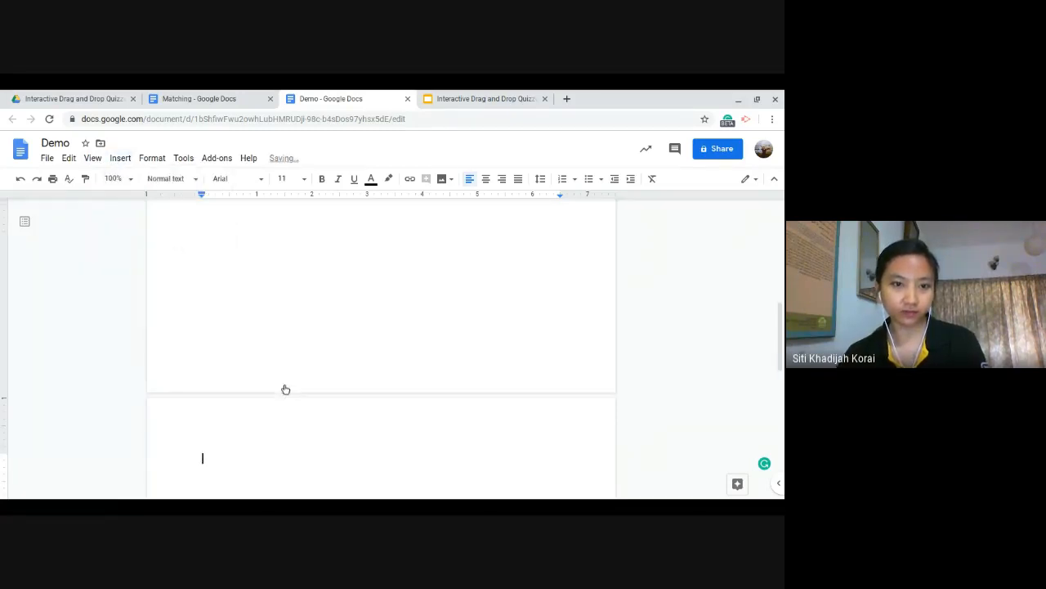
scroll(341, 351, "down", 3)
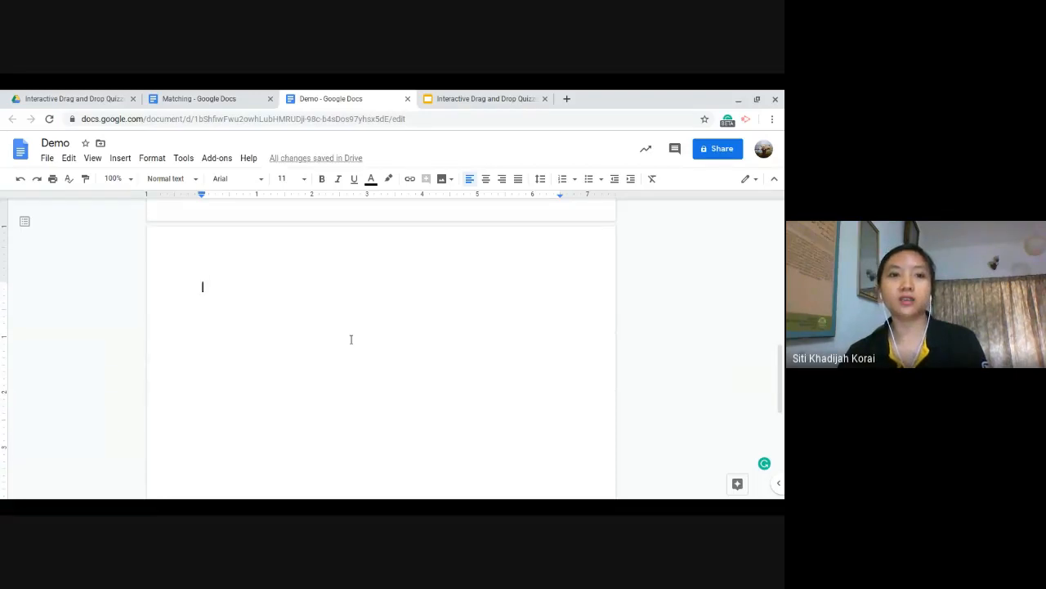
scroll(351, 339, "down", 1)
- Switch to the presentation's Final Output slide for reference and return to the new page of the Demo document
left_click(202, 98)
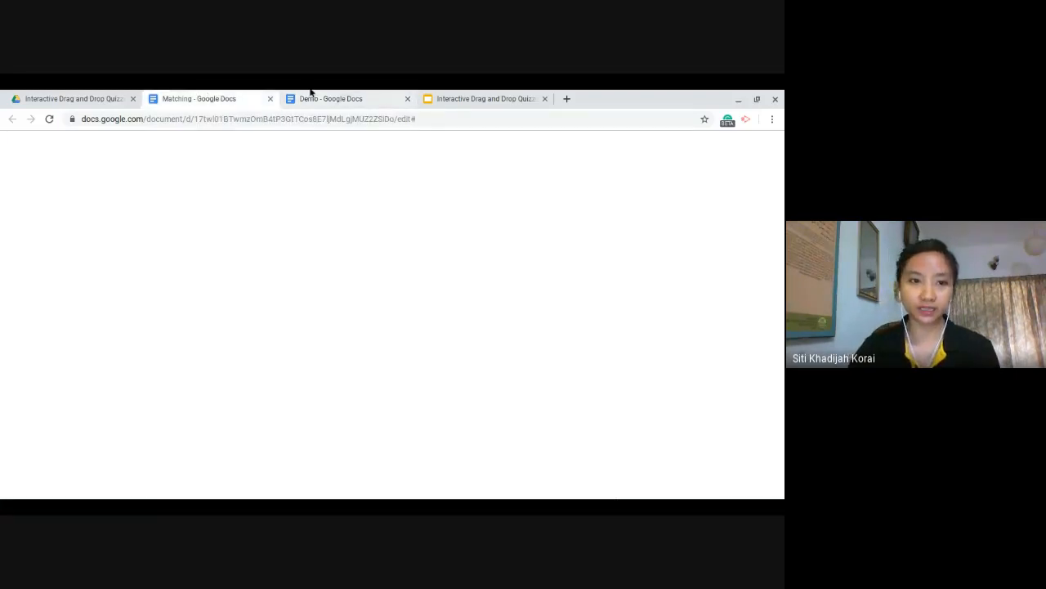
left_click(459, 96)
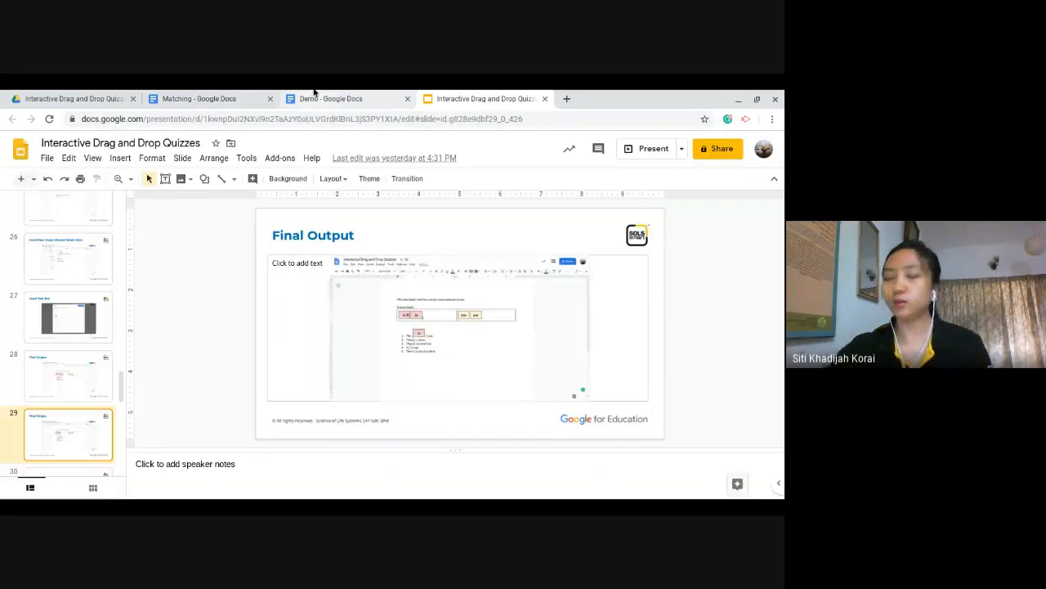
left_click(314, 95)
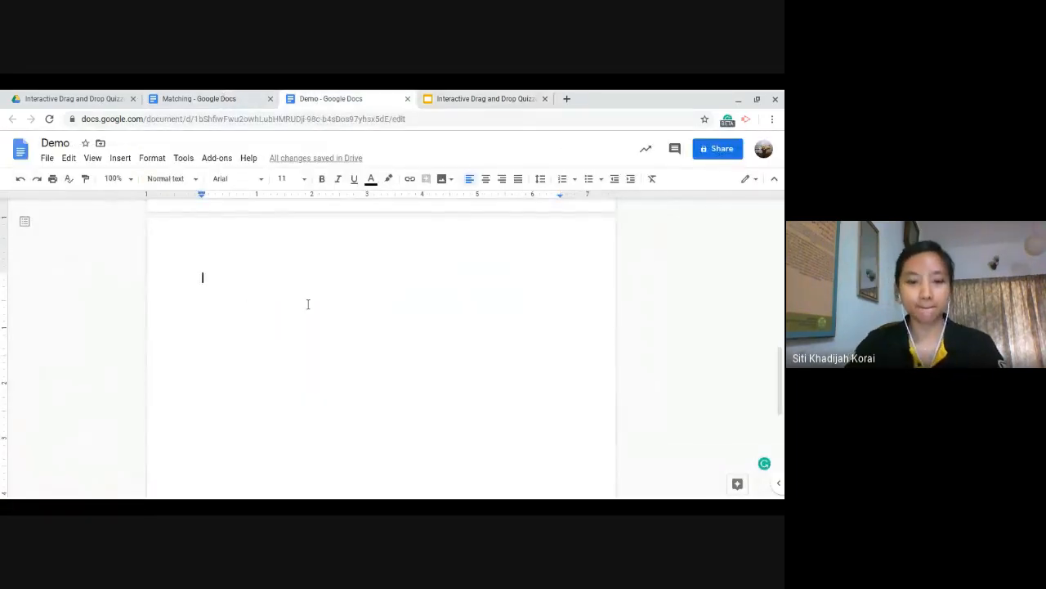
- Write the instruction line "Fill in the blank." at the start of the new page
type("Fill in the")
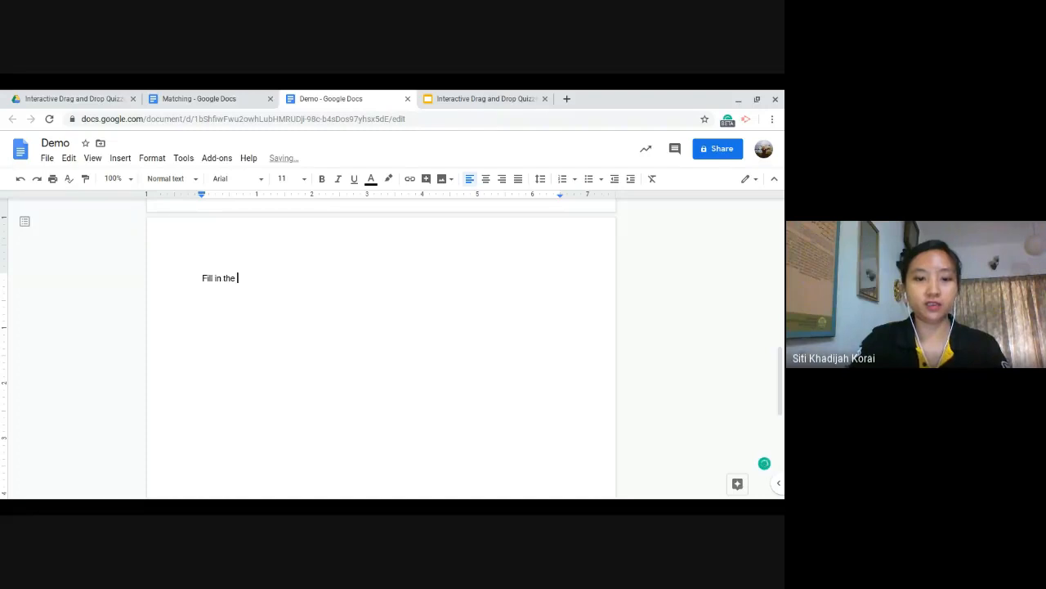
type(" blank")
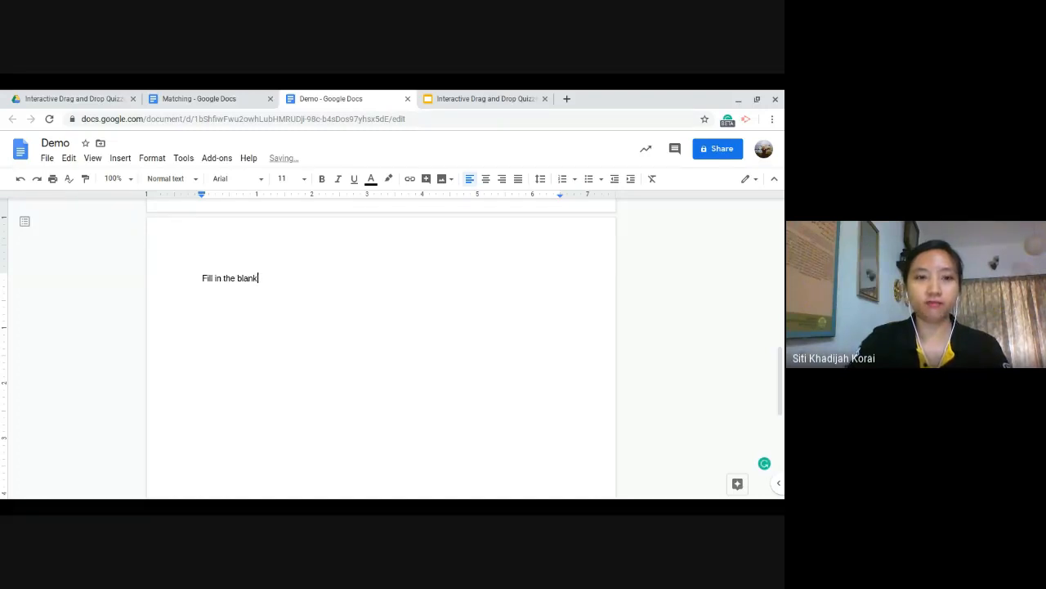
type(".")
key("Return")
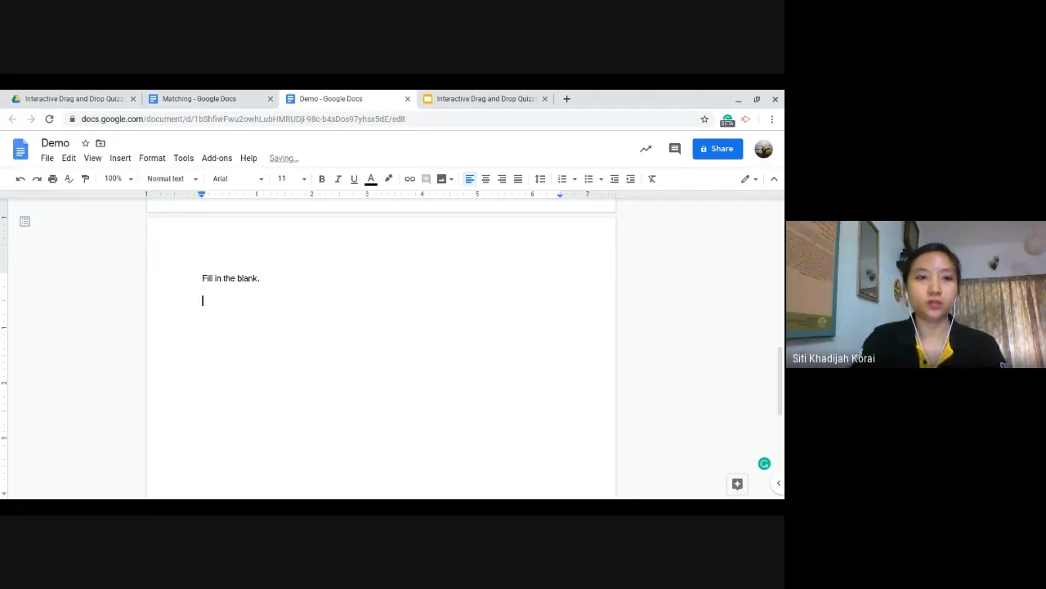
- Add the label "Answer bank:" beneath the instruction and start a new line below it
type("Answer")
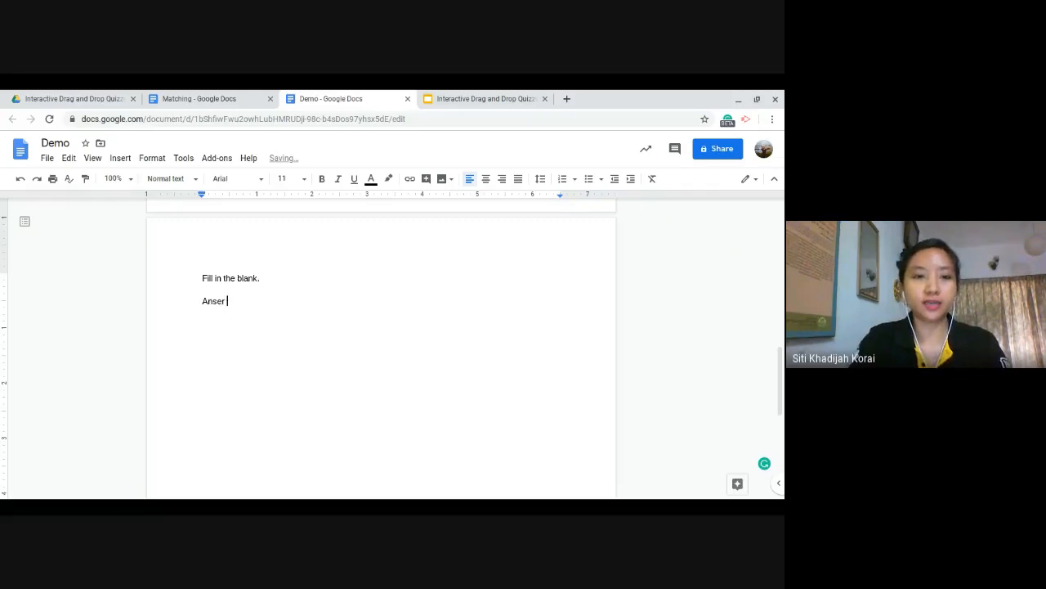
key("BackSpace")
key("BackSpace")
key("BackSpace")
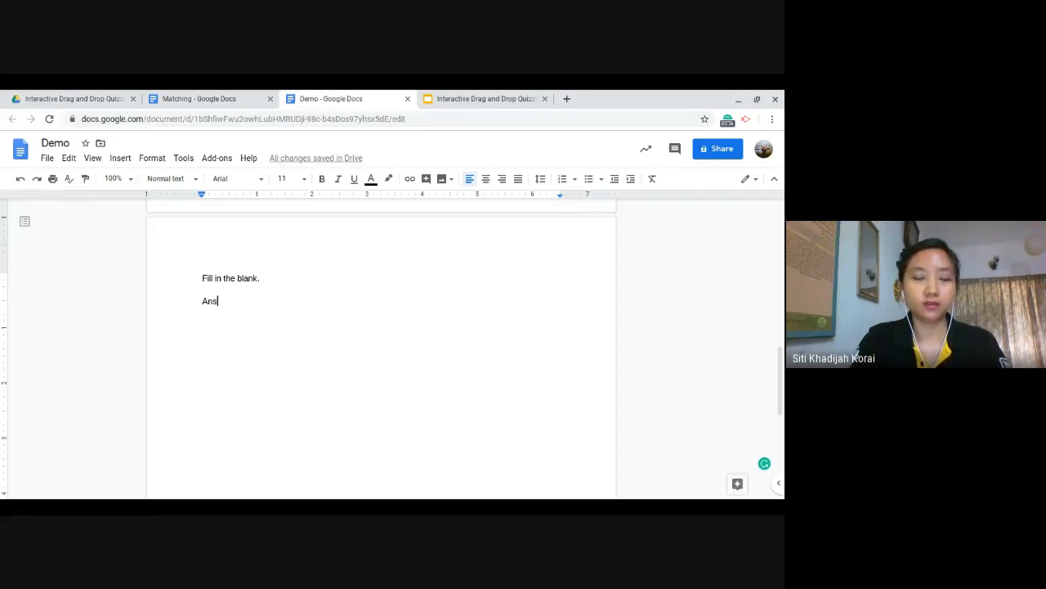
type("wer bank")
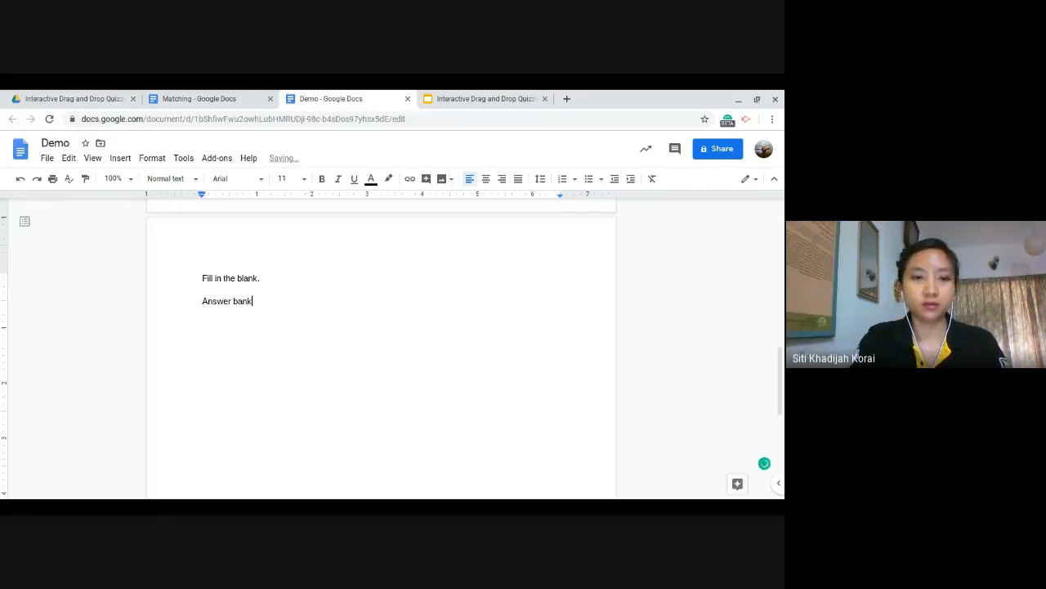
type(":")
key("Return")
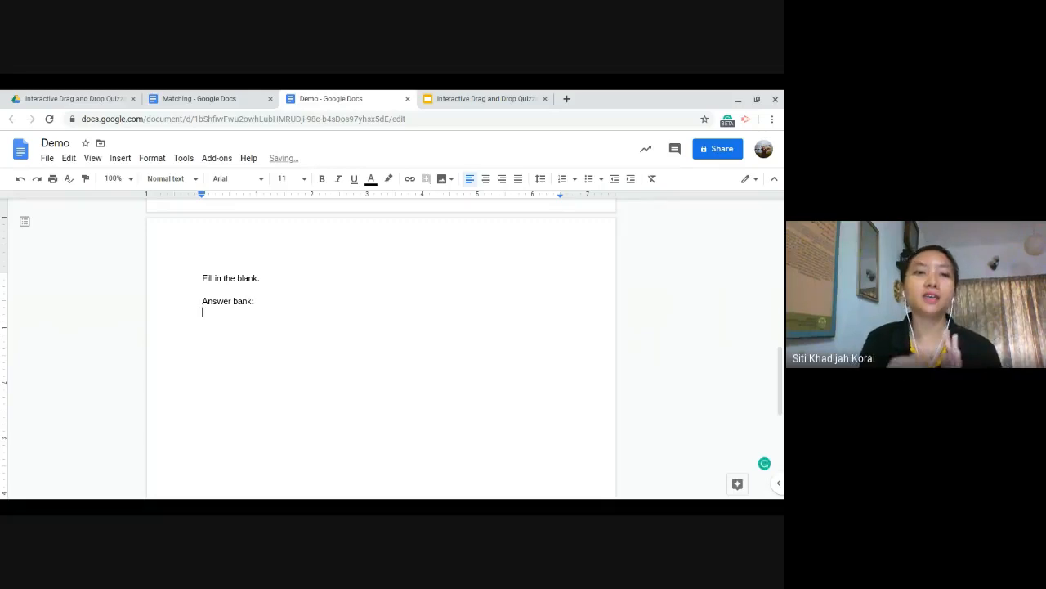
- Insert a table with two columns and one row under the "Answer bank:" label
left_click(120, 158)
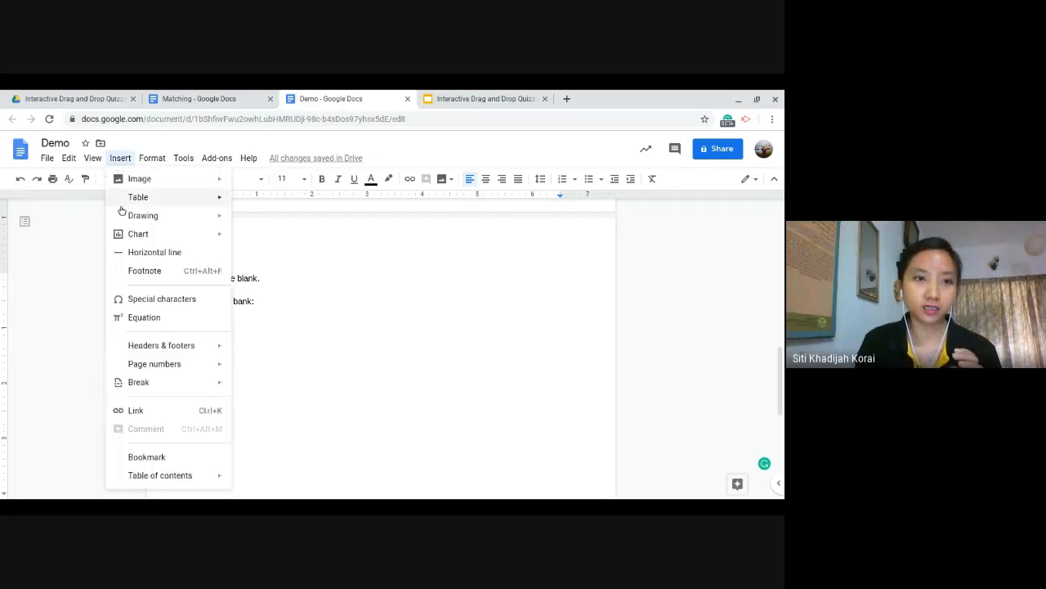
mouse_move(193, 197)
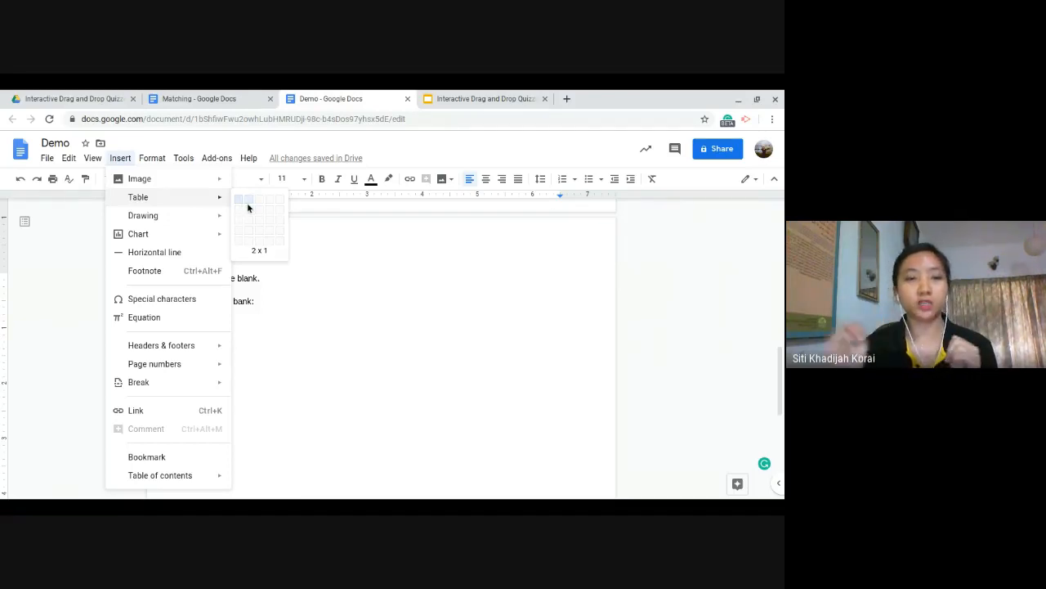
left_click(248, 204)
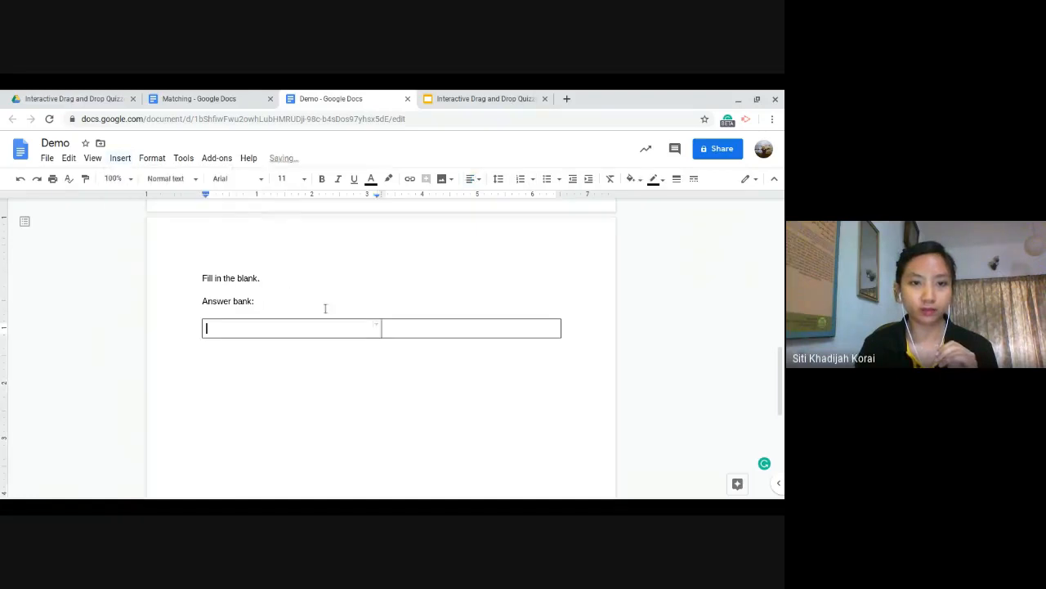
- Start a numbered list on the line below the answer bank table
left_click(439, 359)
key("Return")
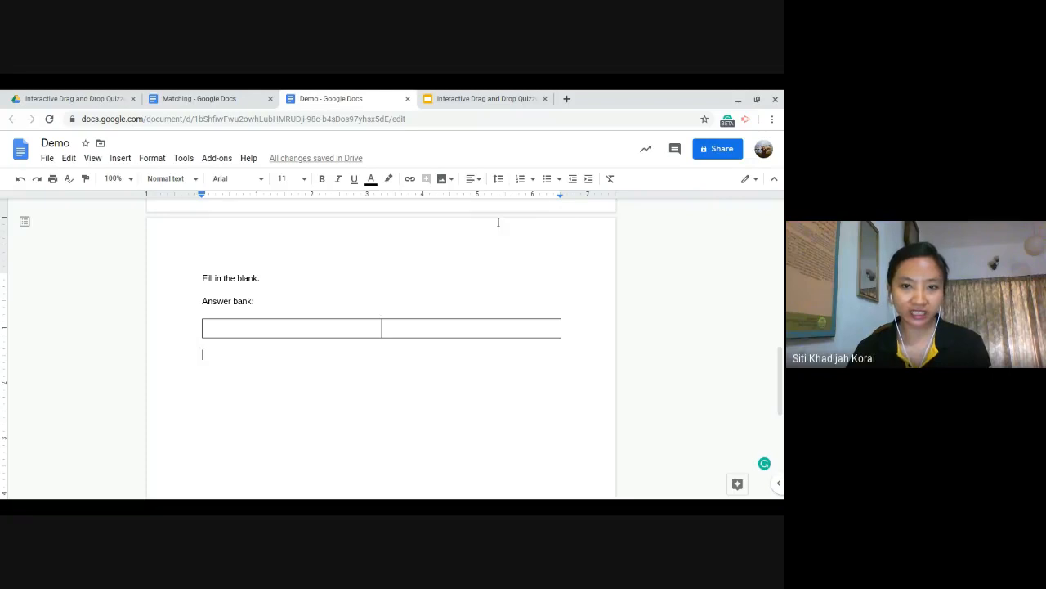
left_click(520, 181)
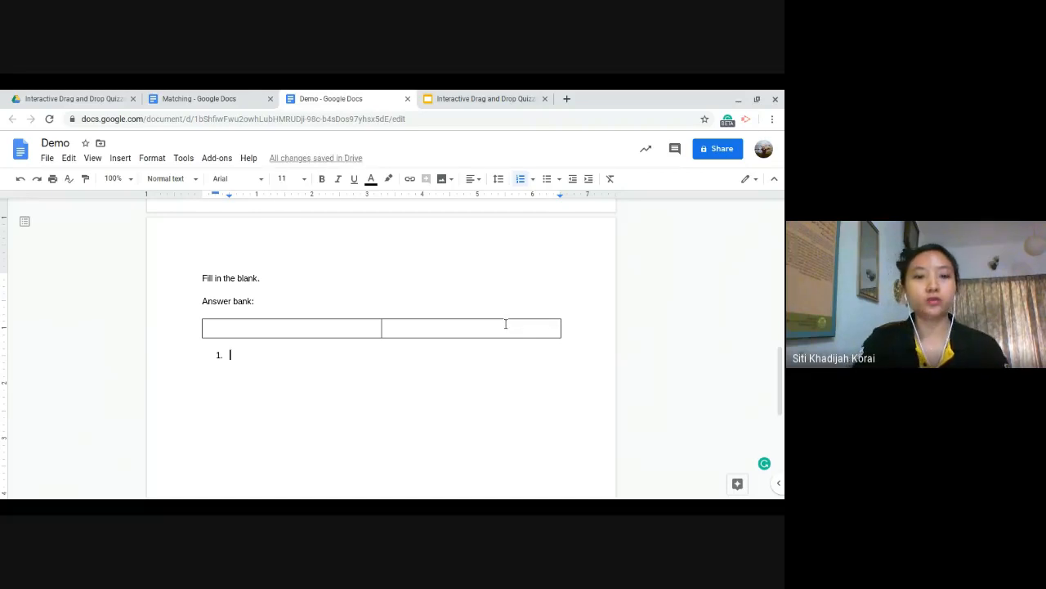
type("Stude")
key("BackSpace")
key("BackSpace")
key("BackSpace")
key("BackSpace")
key("BackSpace")
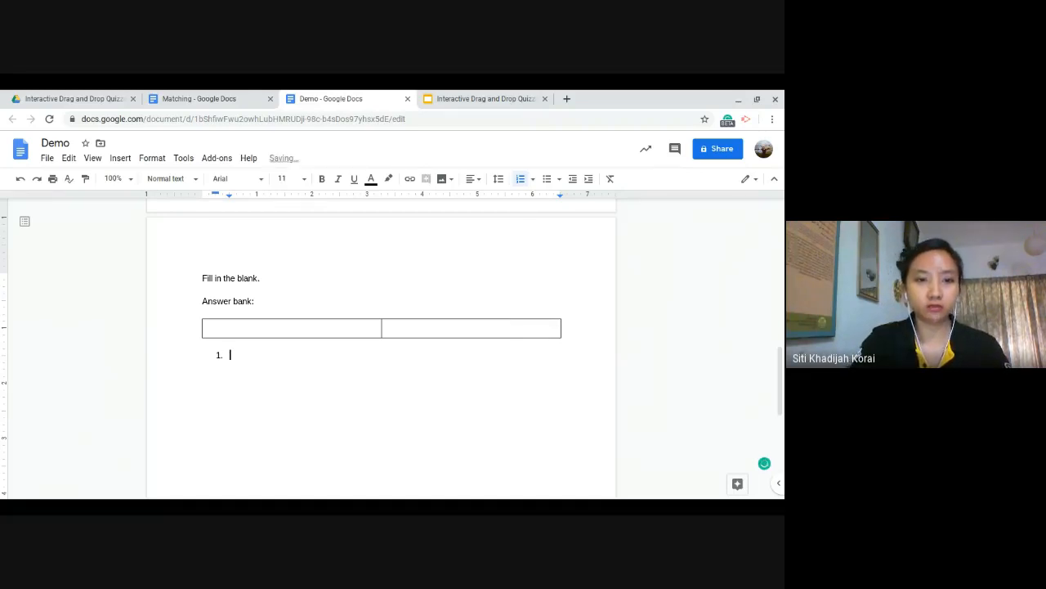
- Write "Are you a student?" as item 1 and "Female?" as item 2 of the numbered list
type("Are you are")
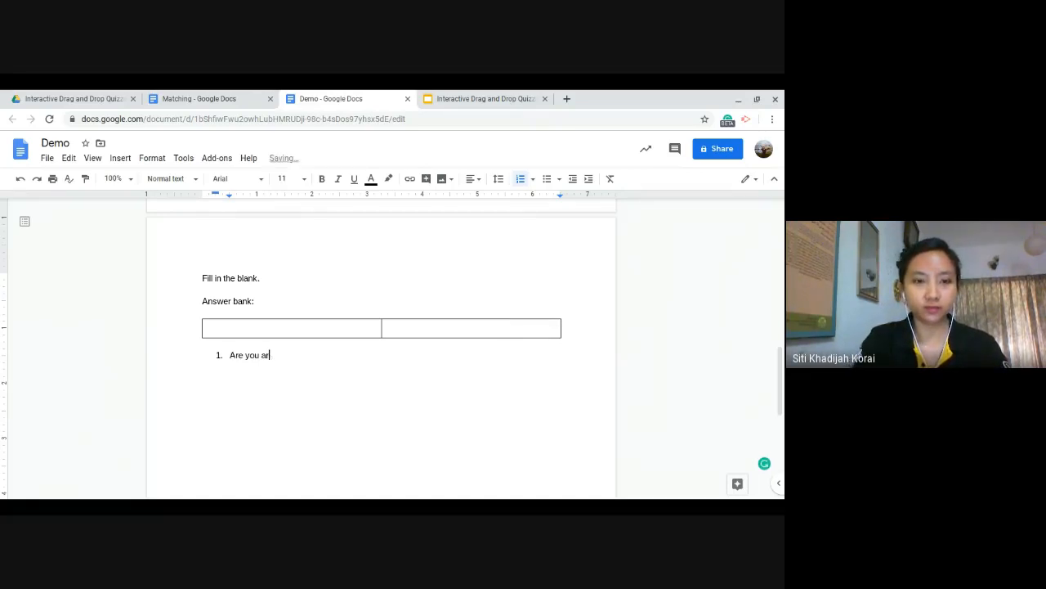
key("BackSpace")
type("student")
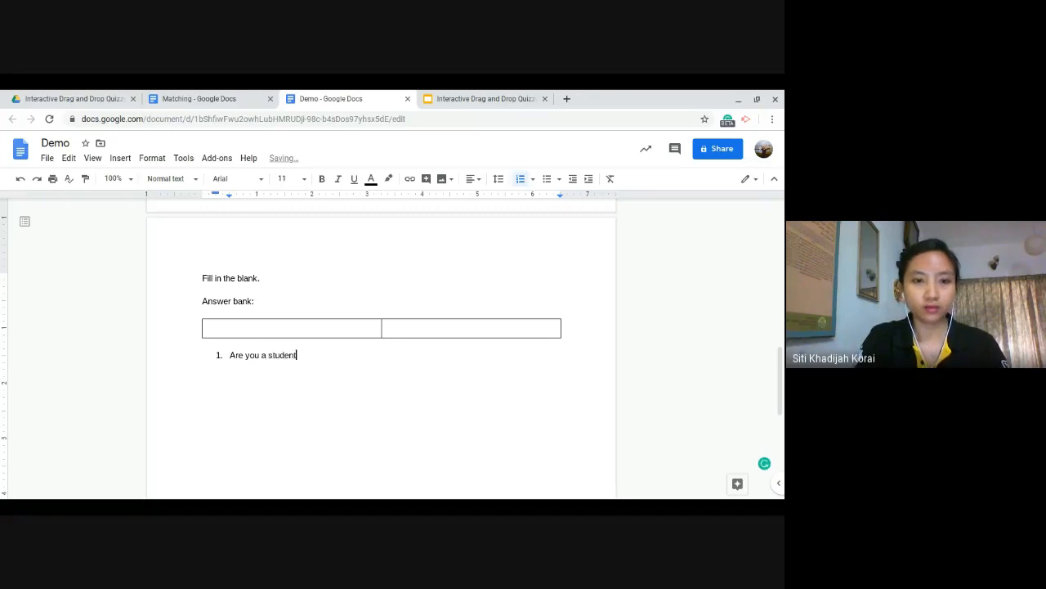
type("?")
key("Return")
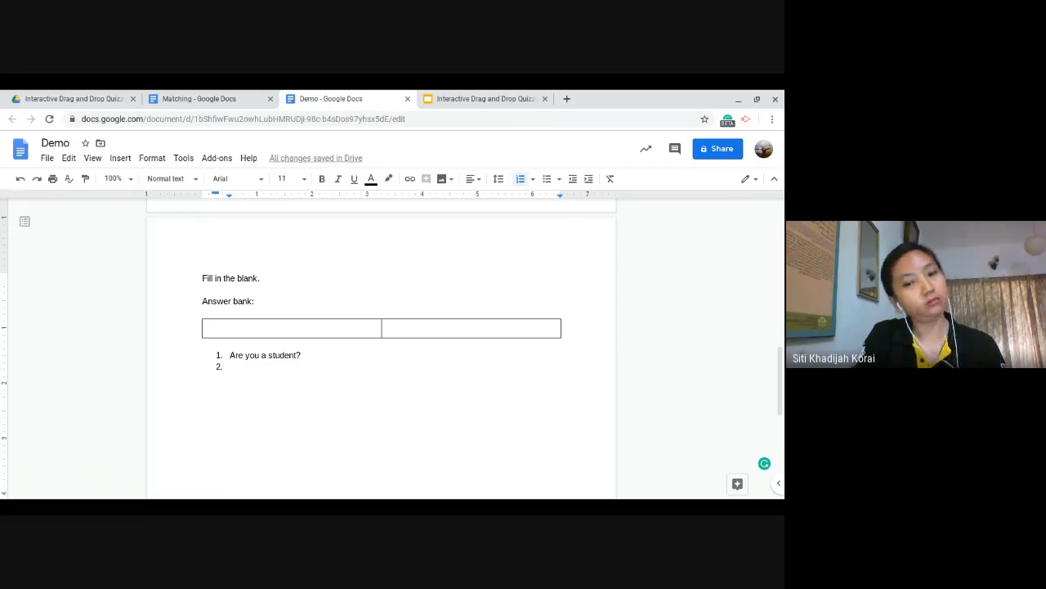
type("Fem")
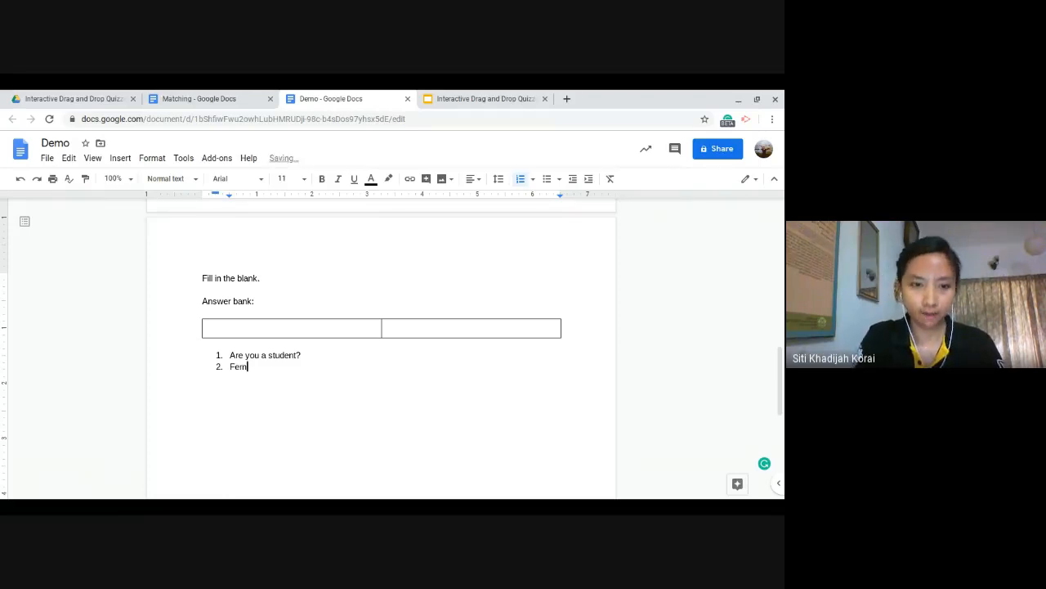
type("ale?")
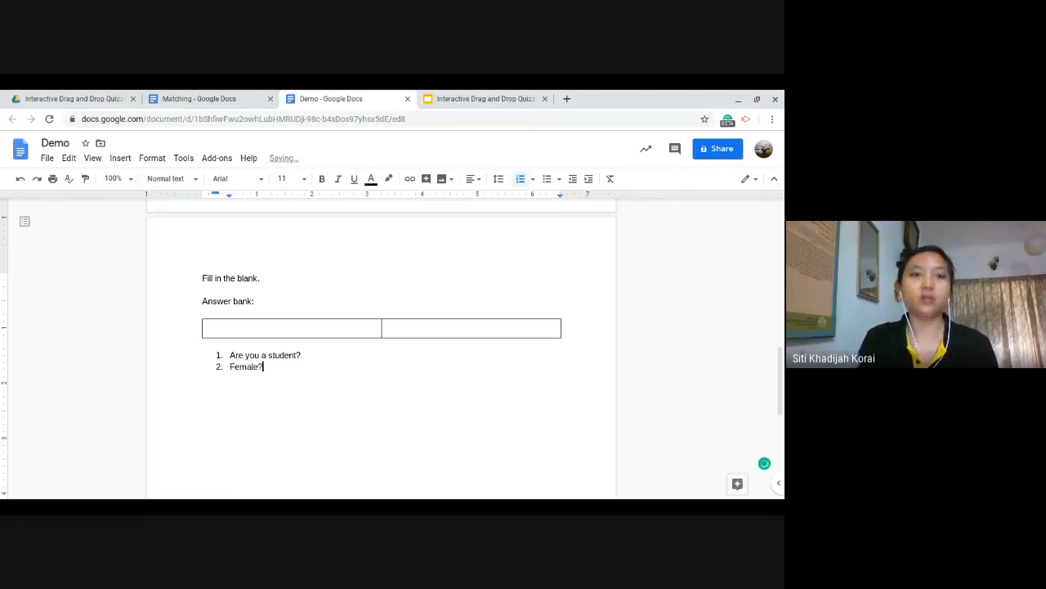
- Add an underscore blank "__________" after "Are you a student?" and square brackets "[]" after "Female?"
left_click(343, 355)
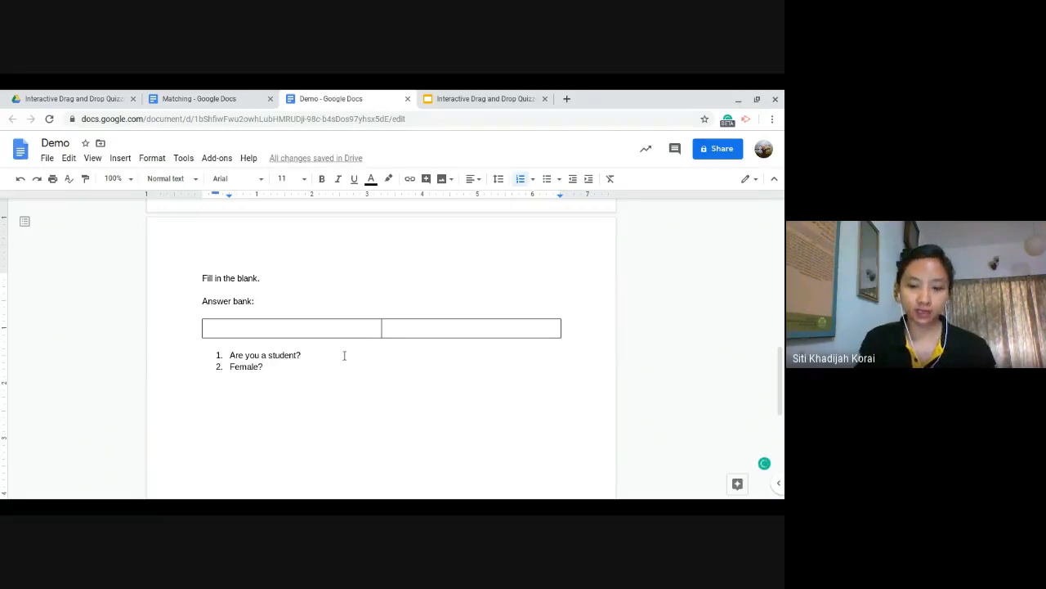
type("[]")
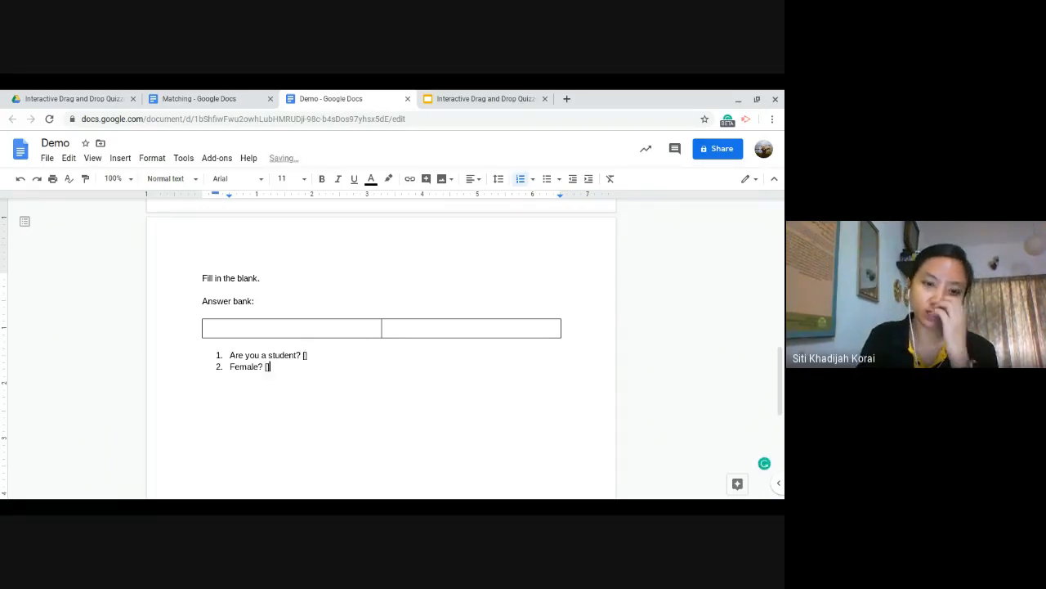
left_click(306, 357)
key("BackSpace")
key("BackSpace")
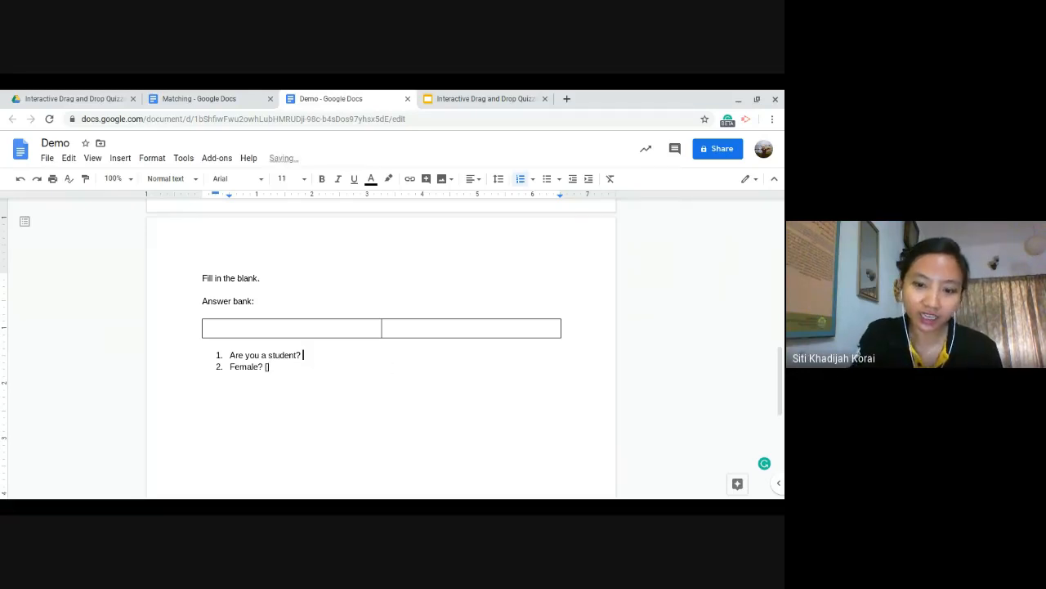
type("__________")
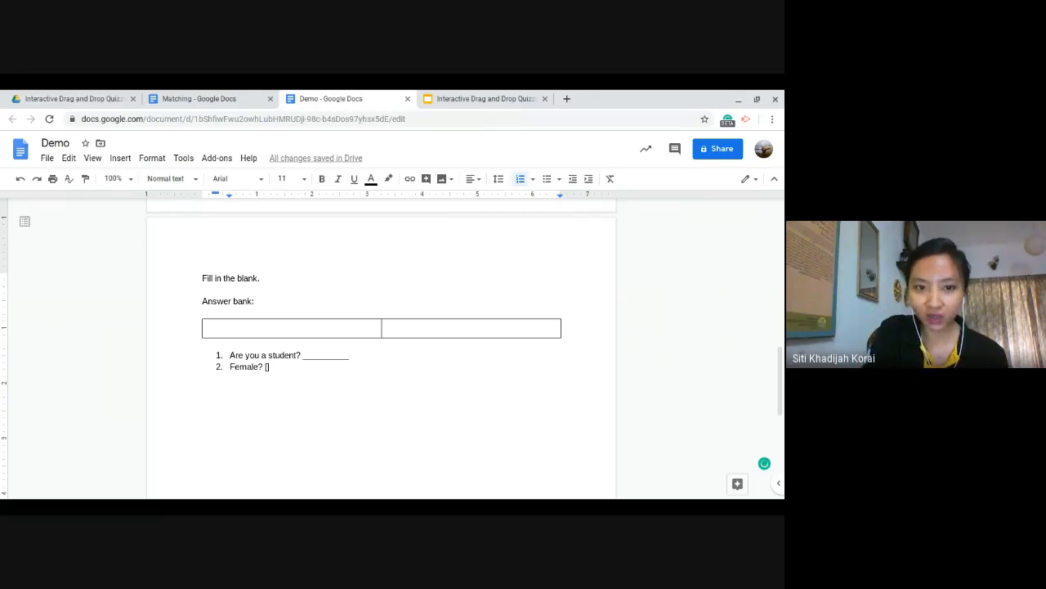
left_click_drag(302, 355, 345, 353)
left_click(349, 355)
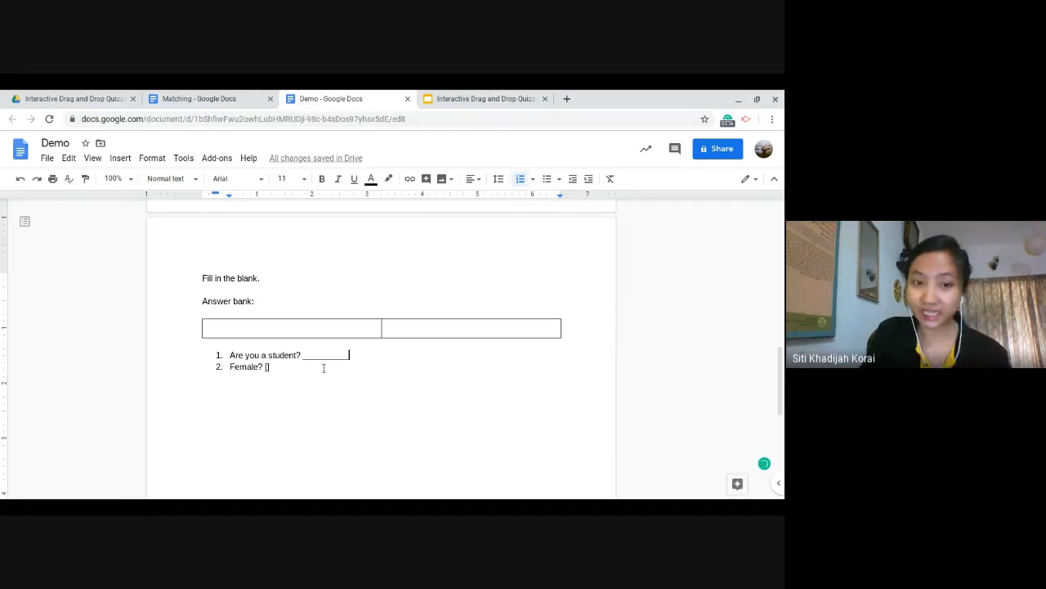
- Widen the square brackets after "Female?" with spaces between them
left_click(323, 368)
key("BackSpace")
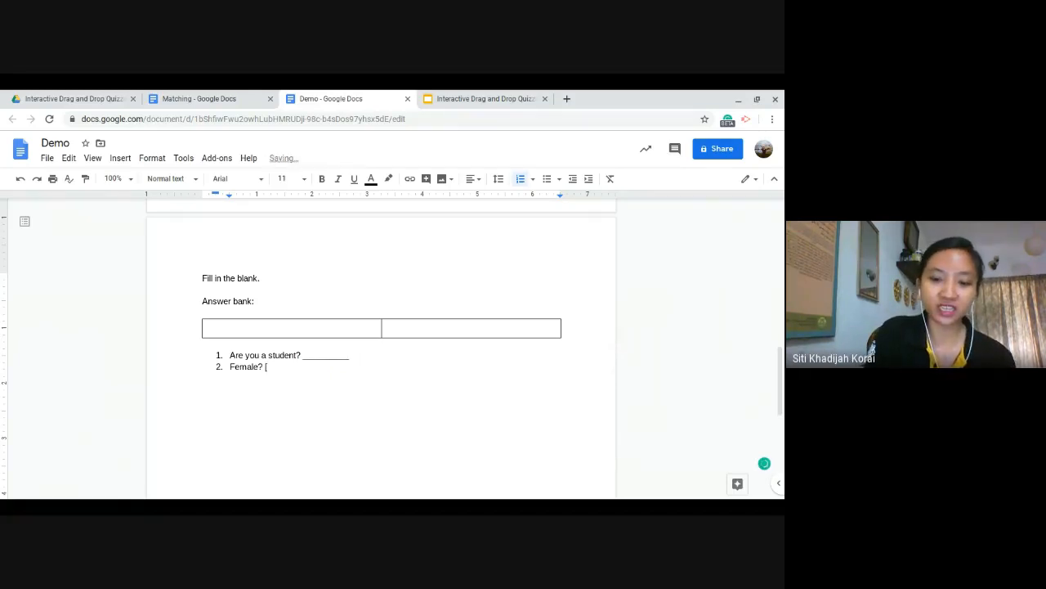
type("]")
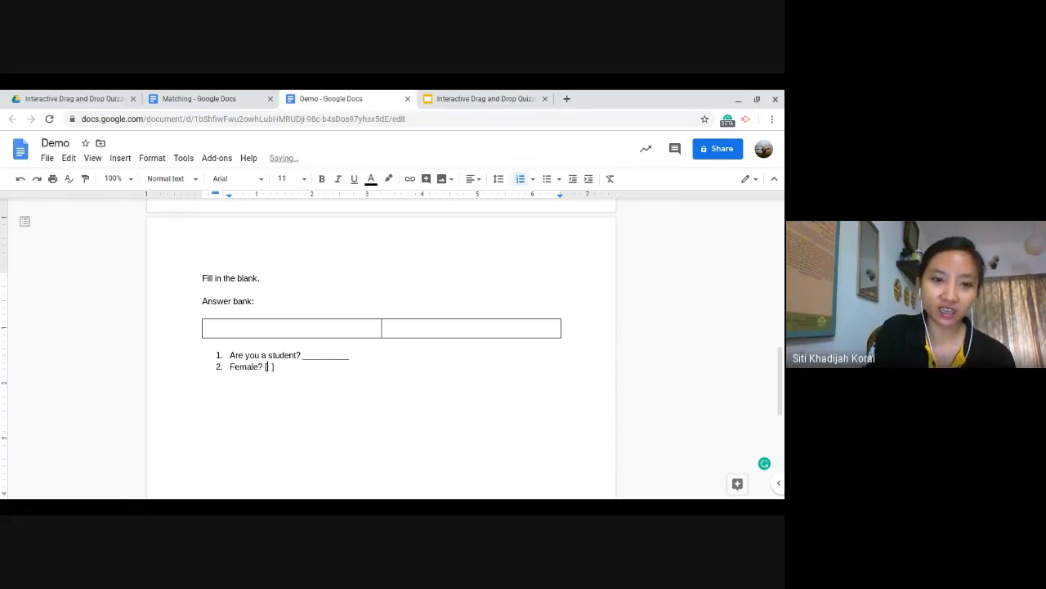
key("Right")
key("Right")
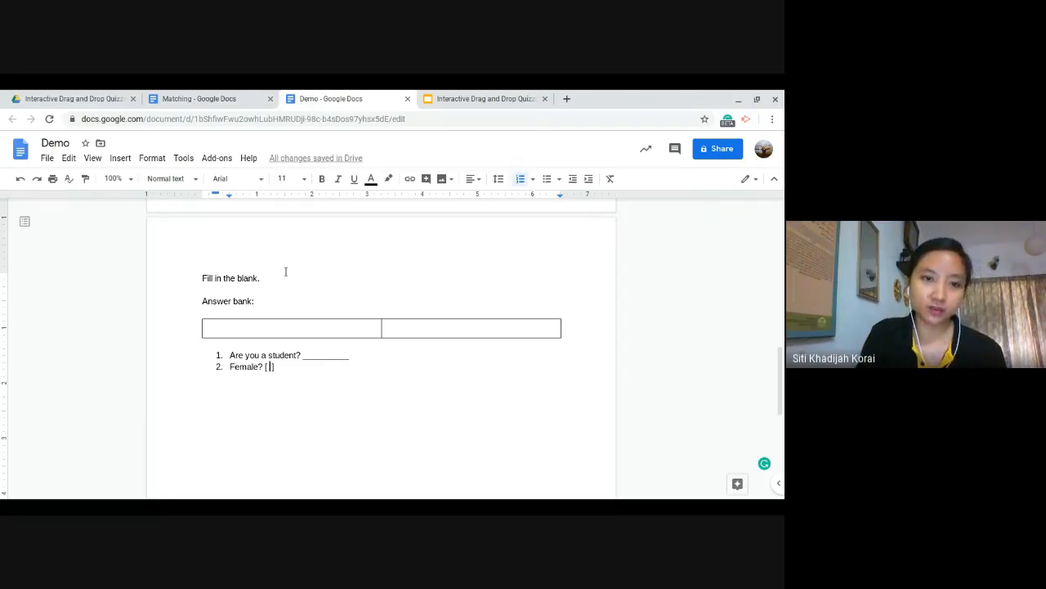
- Insert a new drawing with a text box reading "YES", narrowed to fit its text, in the first cell of the answer bank
left_click(285, 330)
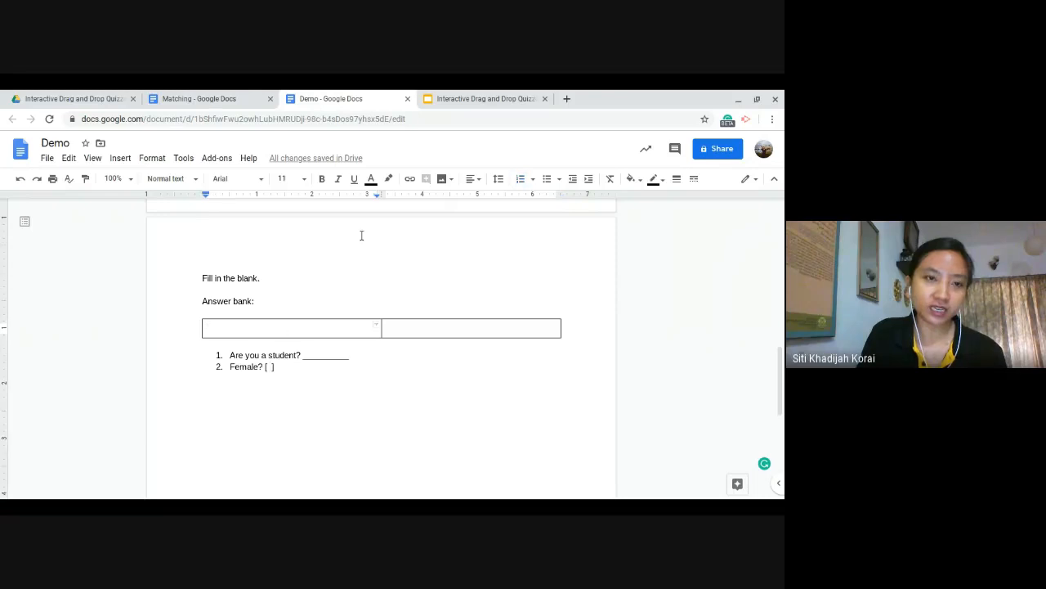
left_click(120, 158)
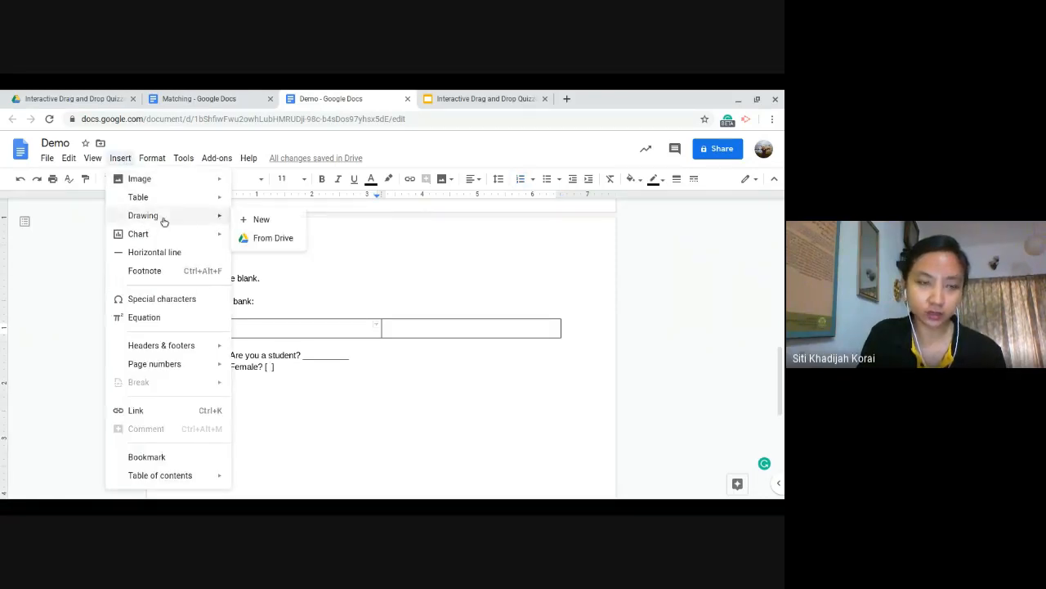
mouse_move(163, 215)
left_click(263, 221)
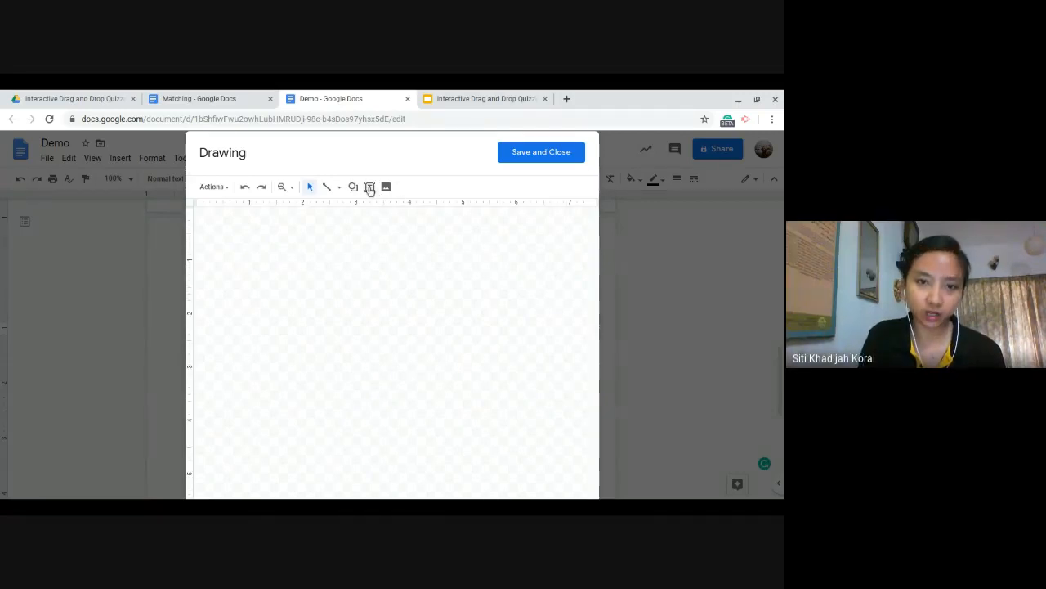
left_click(370, 187)
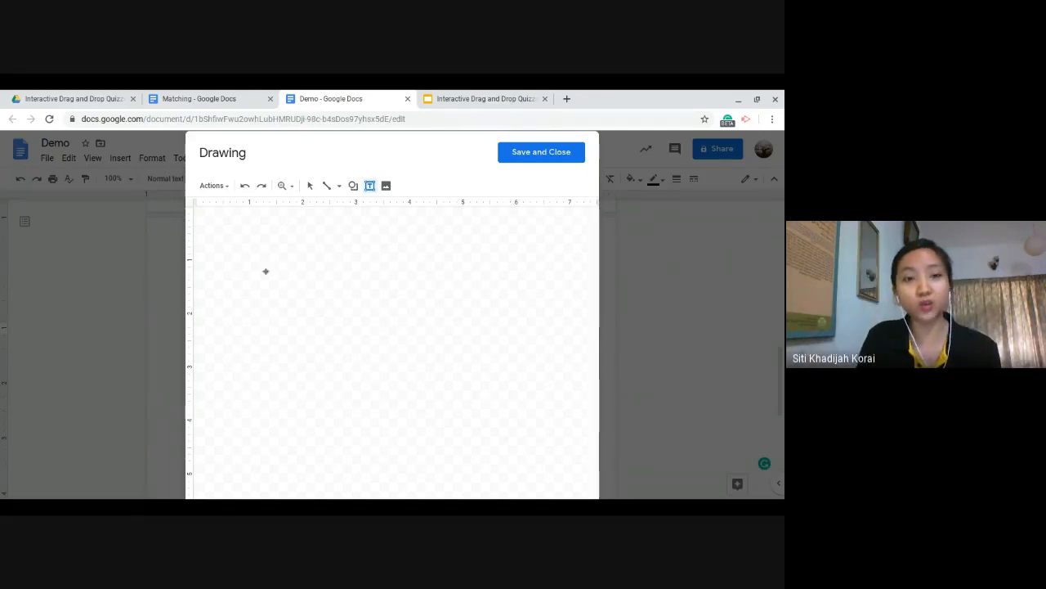
mouse_move(215, 248)
left_mouse_down()
mouse_move(327, 292)
mouse_move(290, 287)
mouse_move(299, 276)
left_mouse_up()
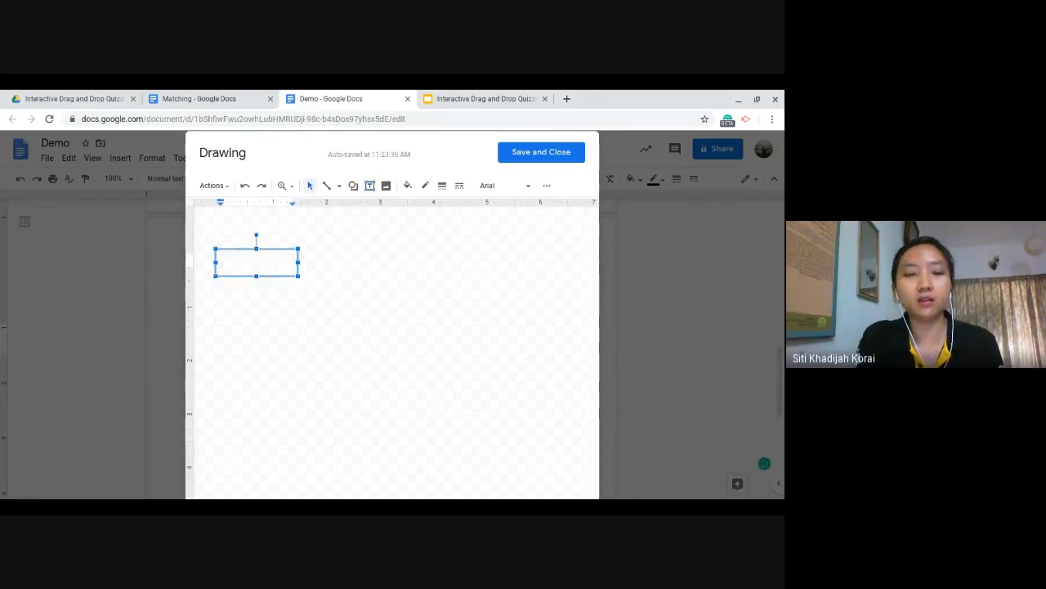
type("YES")
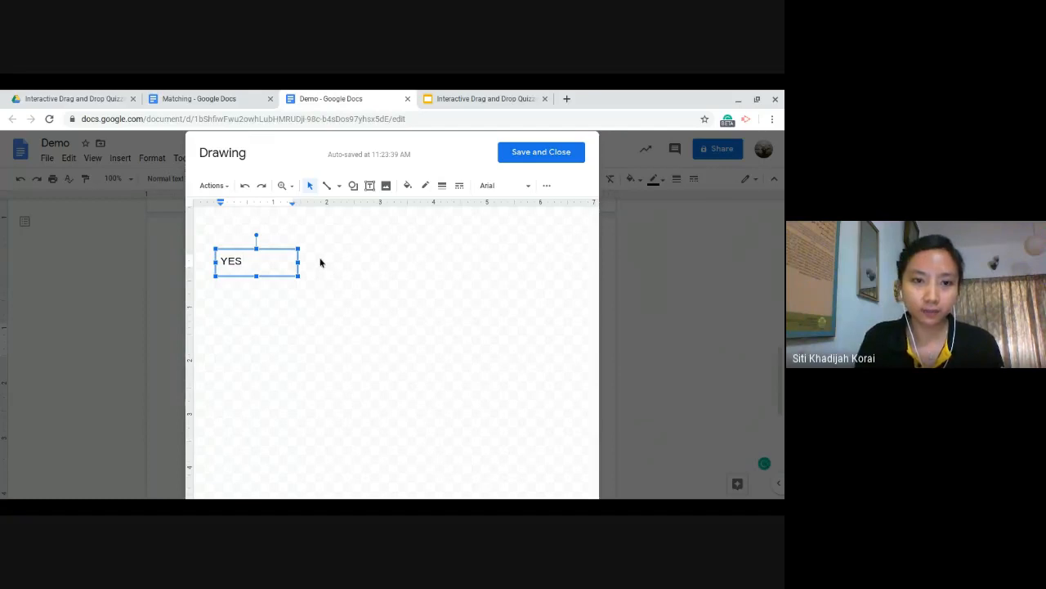
left_click_drag(298, 261, 257, 262)
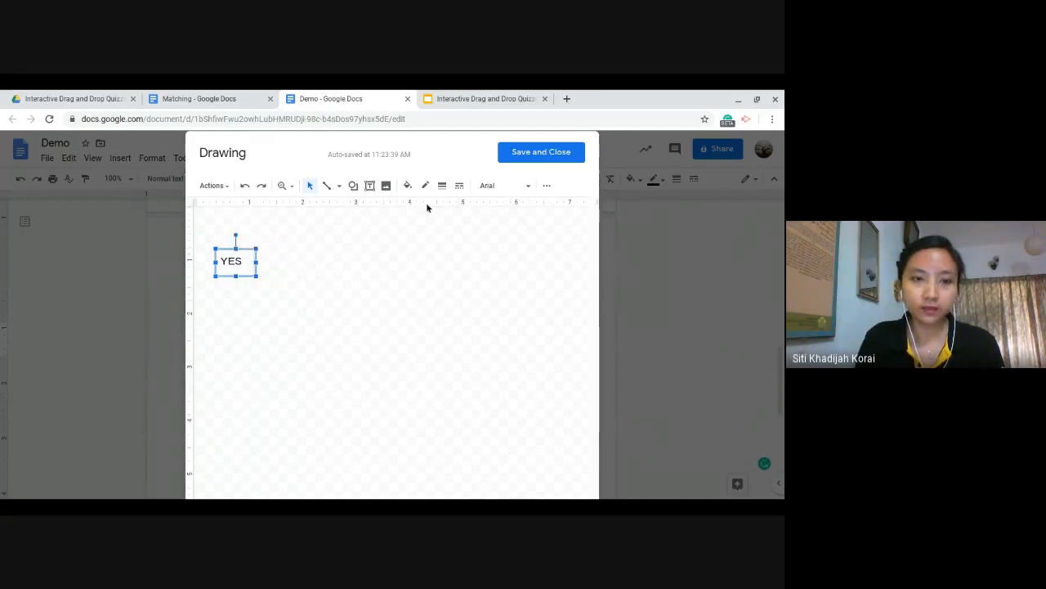
left_click(540, 310)
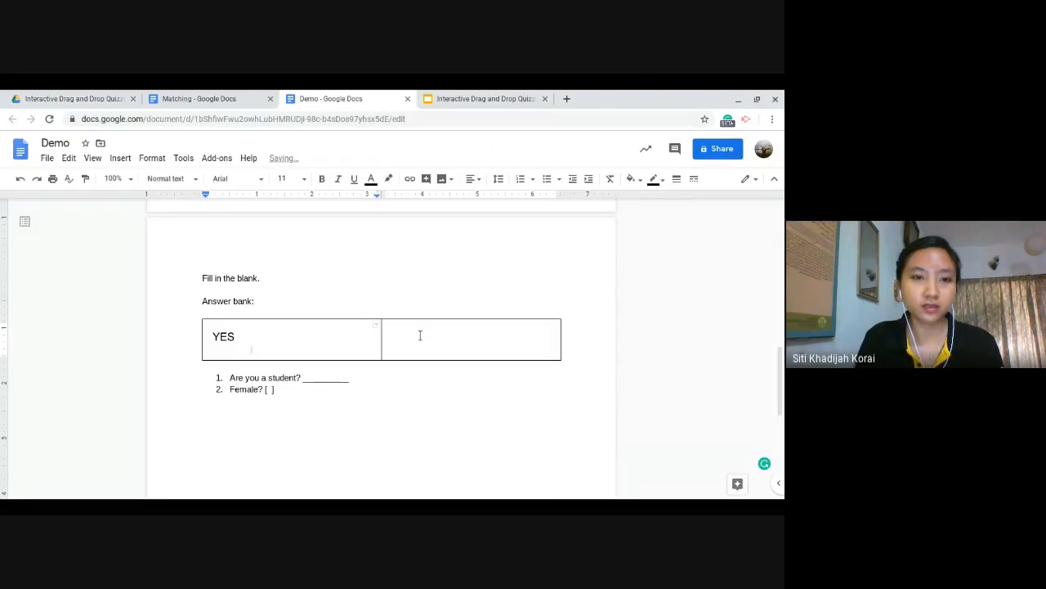
- Copy the "YES" drawing into the second cell of the answer bank
left_click(246, 343)
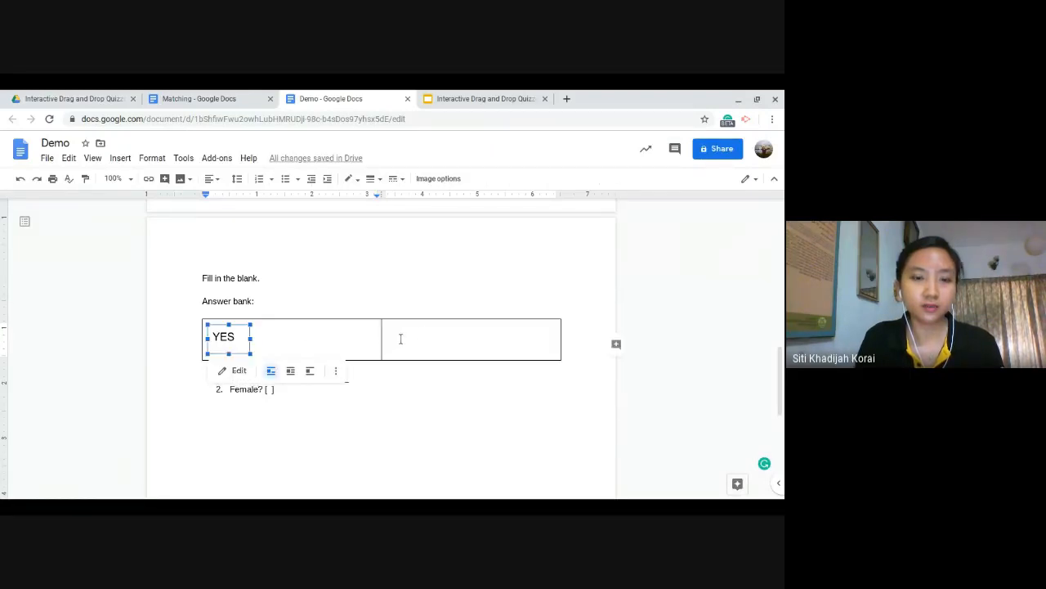
left_click(401, 338)
key("ctrl+v")
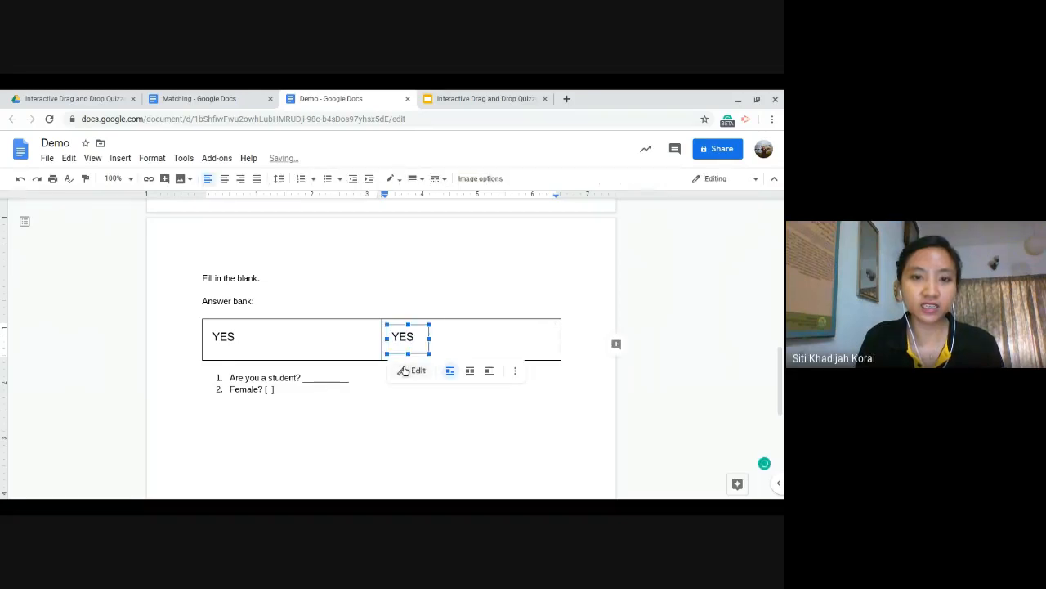
- Change the text of the copied drawing in the second cell to "NO" and save the drawing
left_click(405, 368)
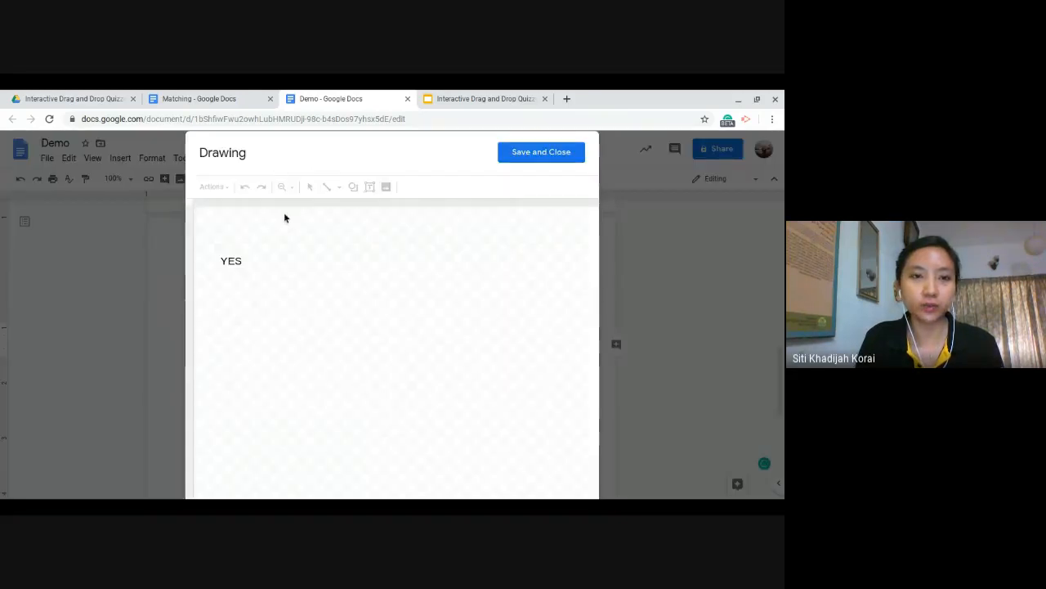
left_click(239, 261)
key("ctrl+a")
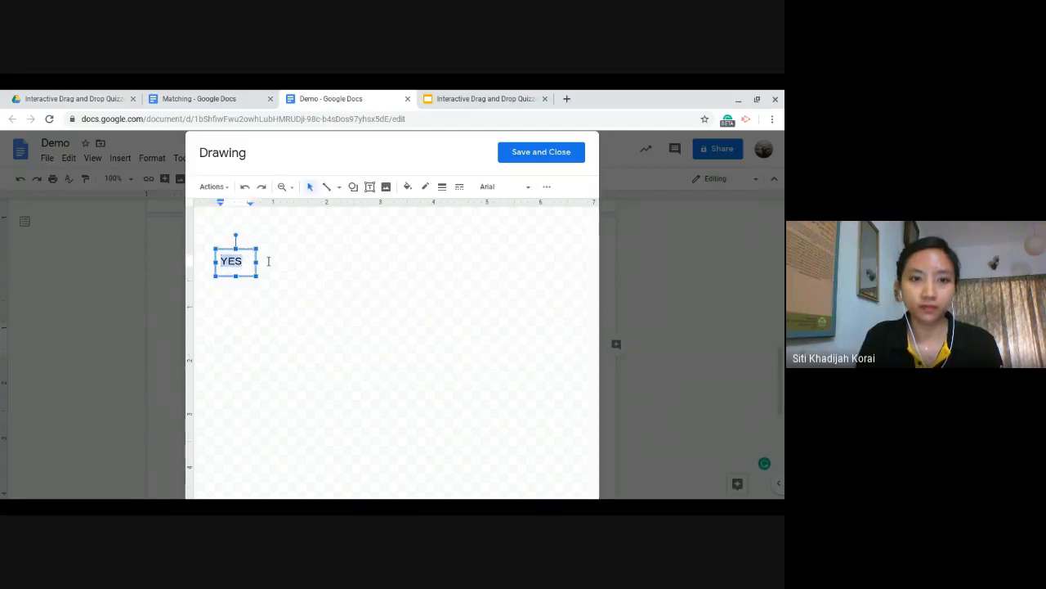
type("NO")
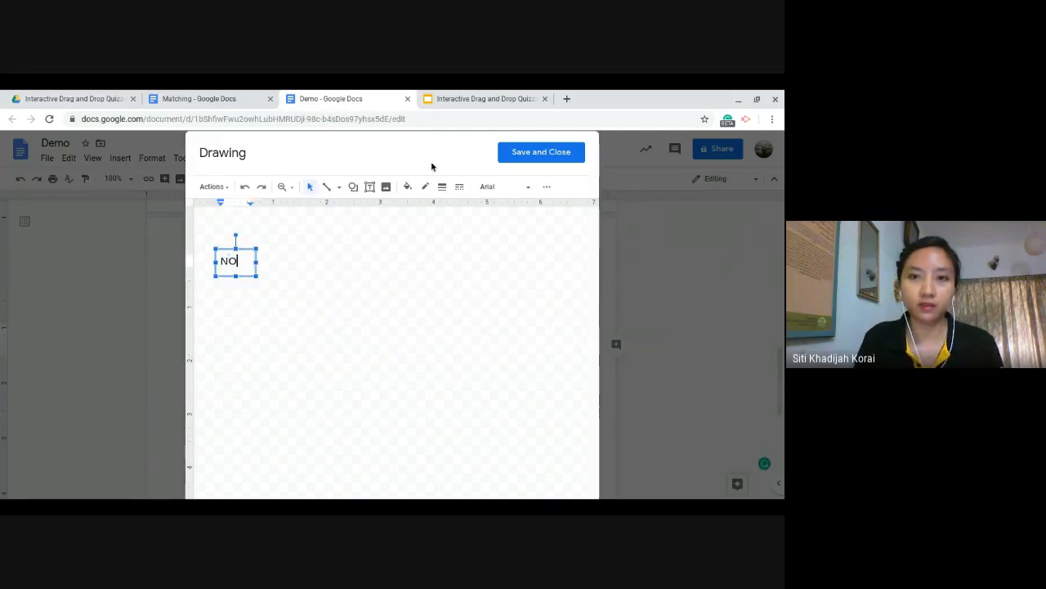
left_click(539, 153)
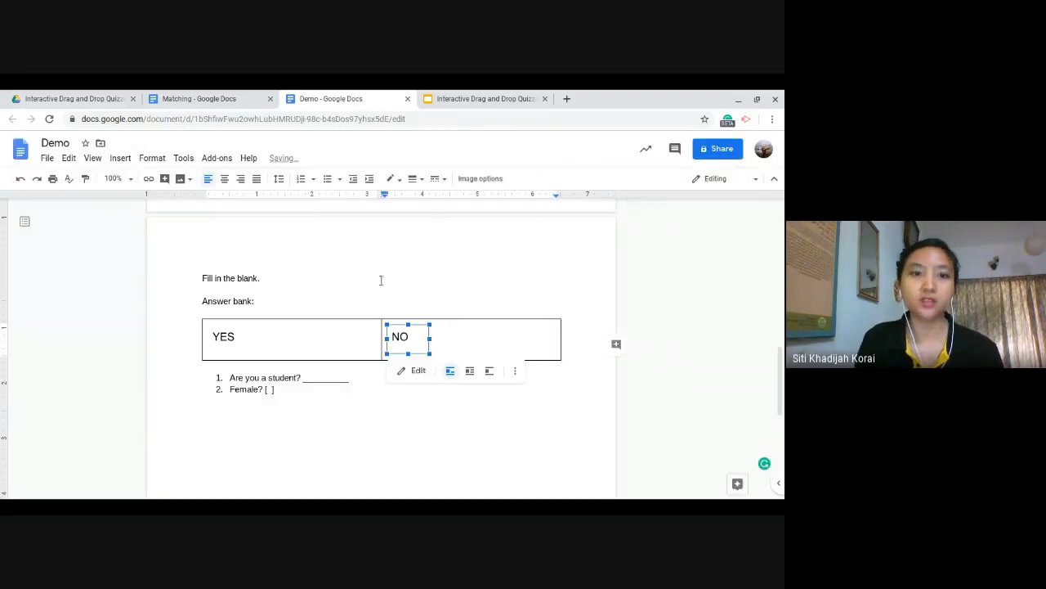
- Move the "YES" drawing from the answer bank into the middle of the blank after "Are you a student?"
left_click(282, 321)
scroll(294, 319, "down", 1)
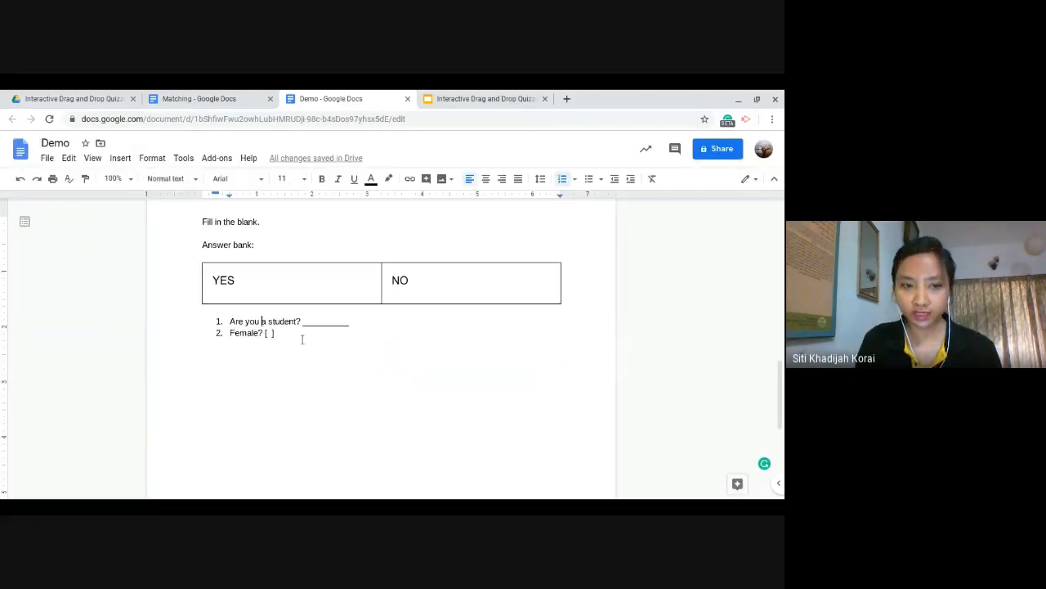
left_click(317, 320)
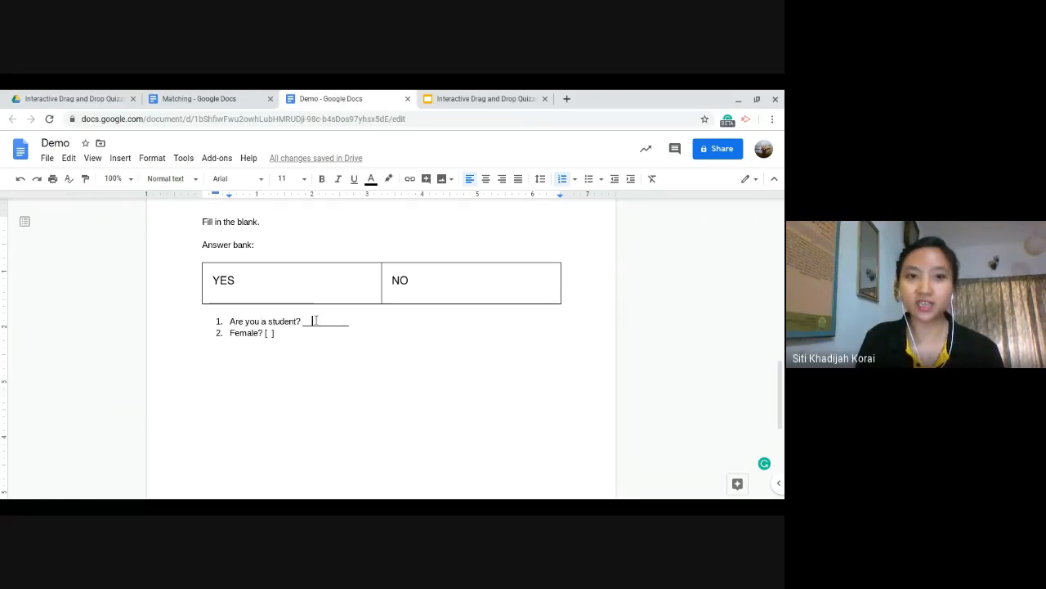
left_click_drag(313, 320, 334, 318)
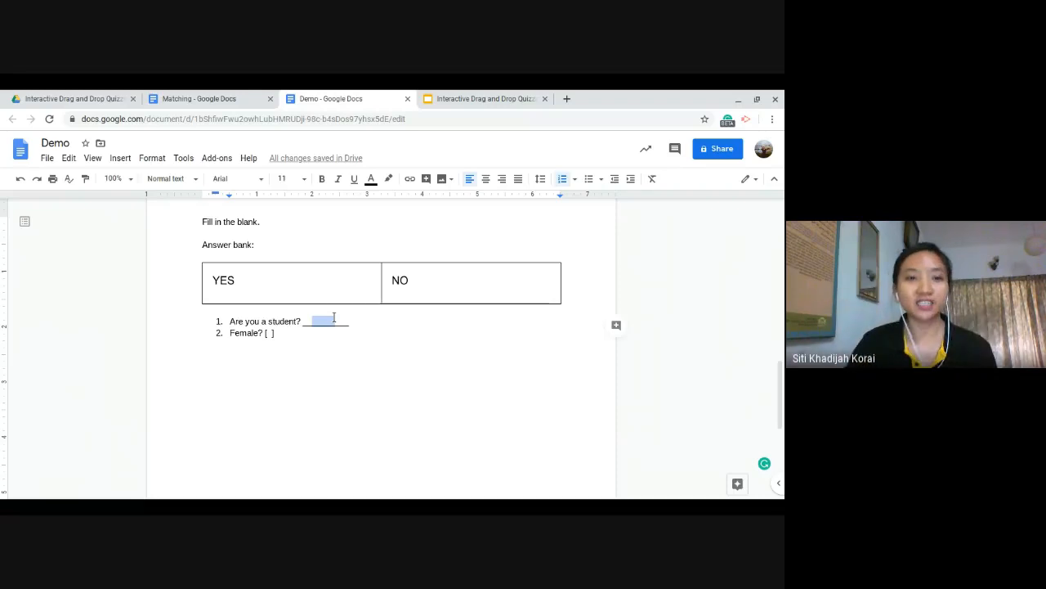
left_click(245, 281)
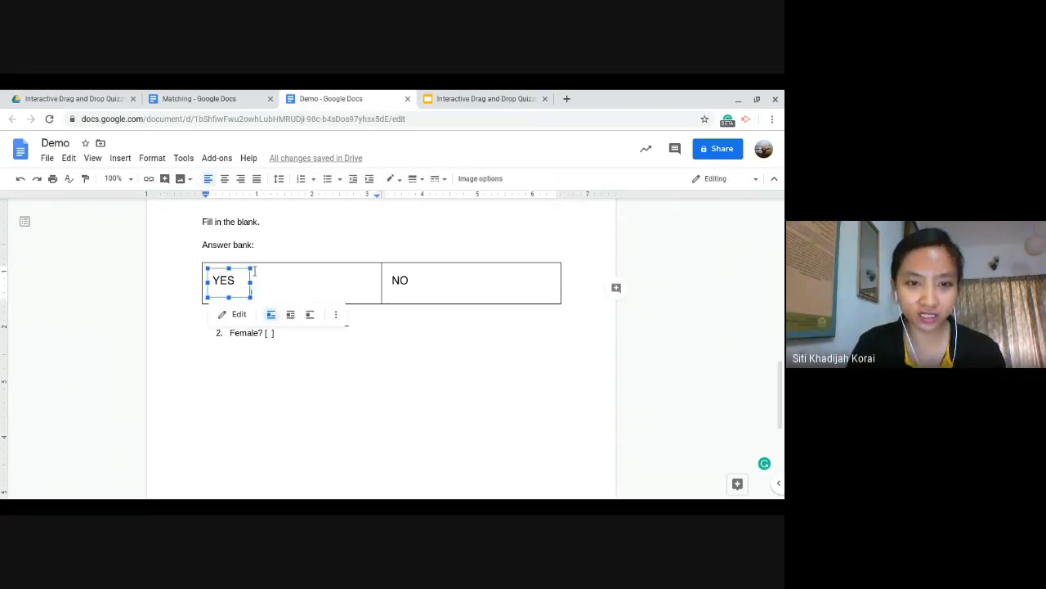
mouse_move(347, 325)
left_mouse_down()
mouse_move(367, 331)
mouse_move(328, 336)
left_mouse_up()
left_click(411, 329)
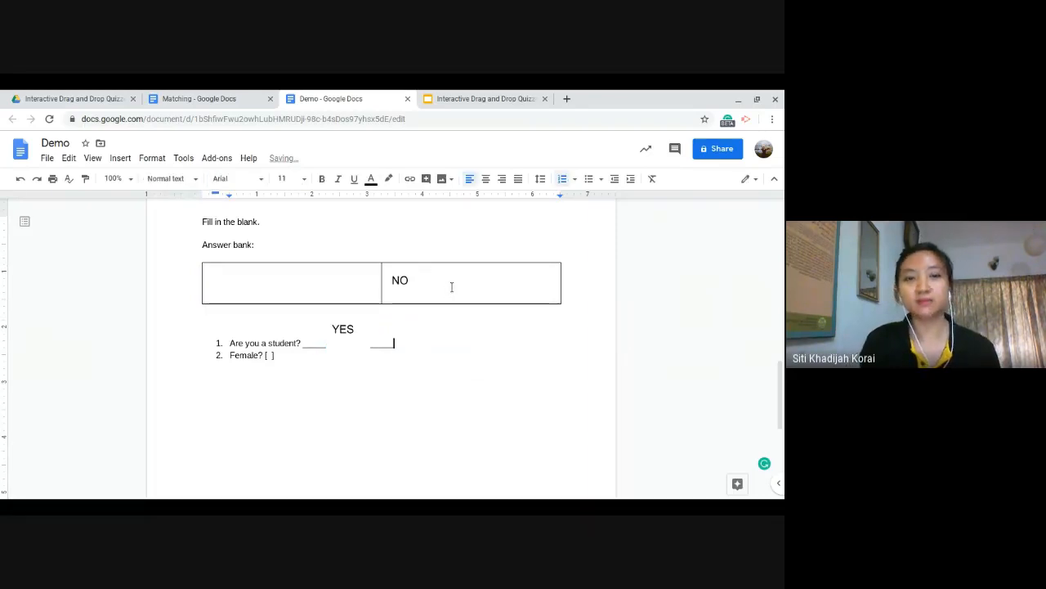
left_click(341, 334)
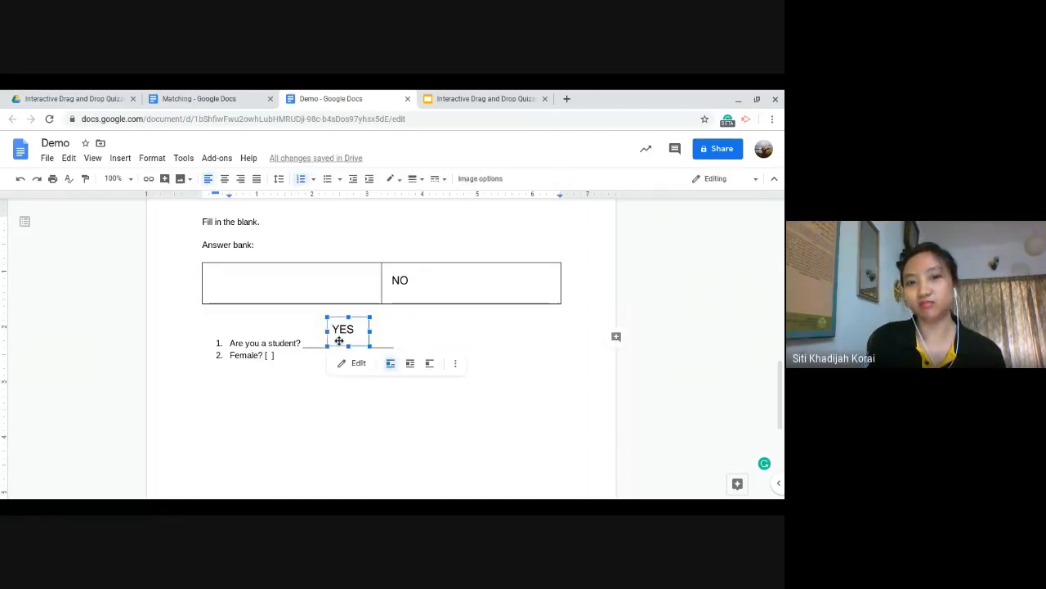
left_click(399, 337)
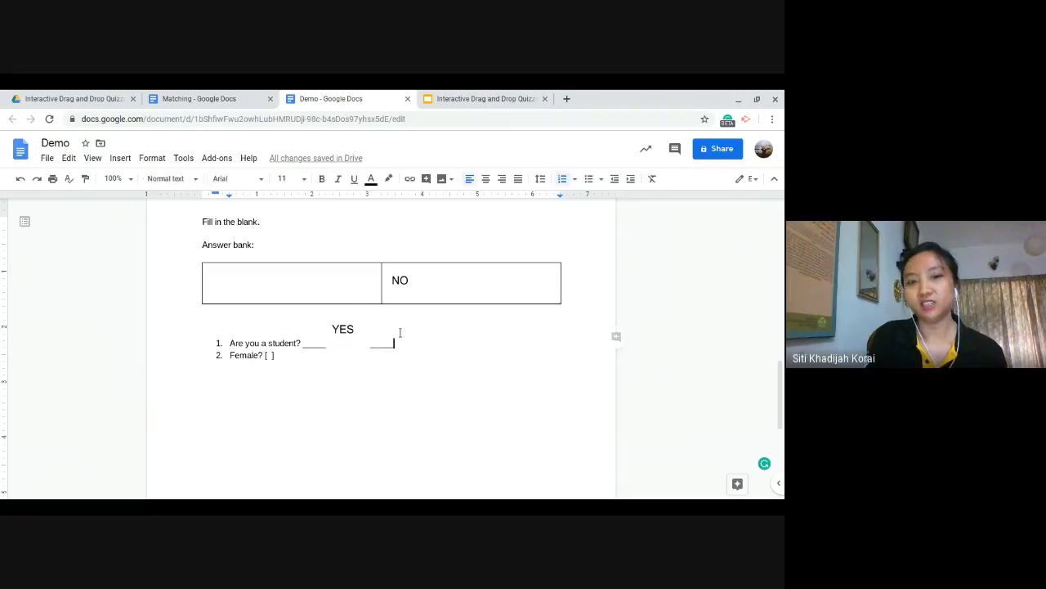
- Move the "NO" drawing from the answer bank into the brackets after "Female?"
left_click(270, 356)
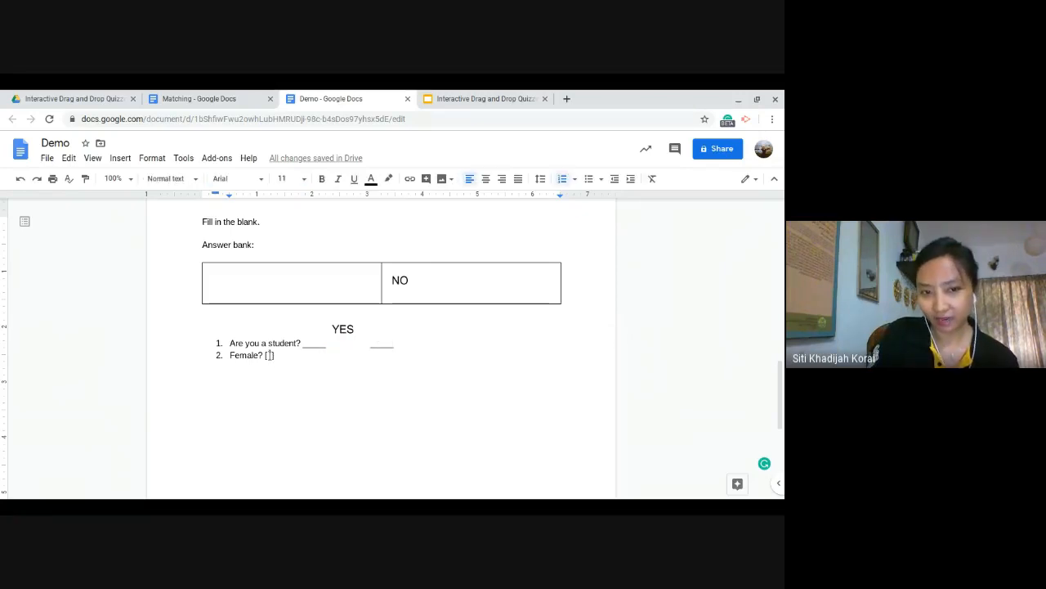
left_click(407, 292)
left_click_drag(407, 295, 271, 357)
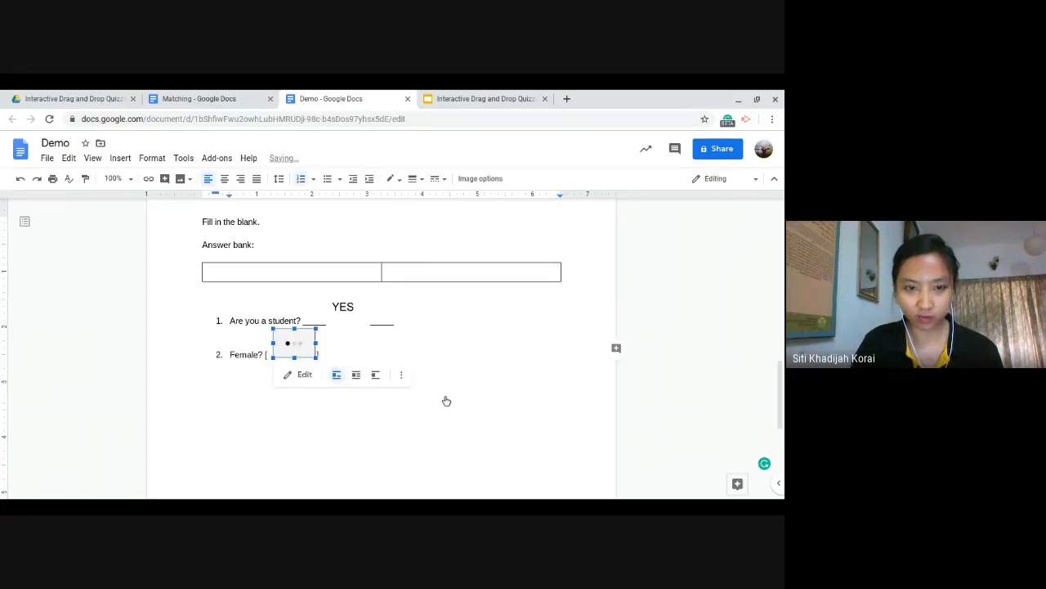
left_click(361, 340)
left_click(311, 336)
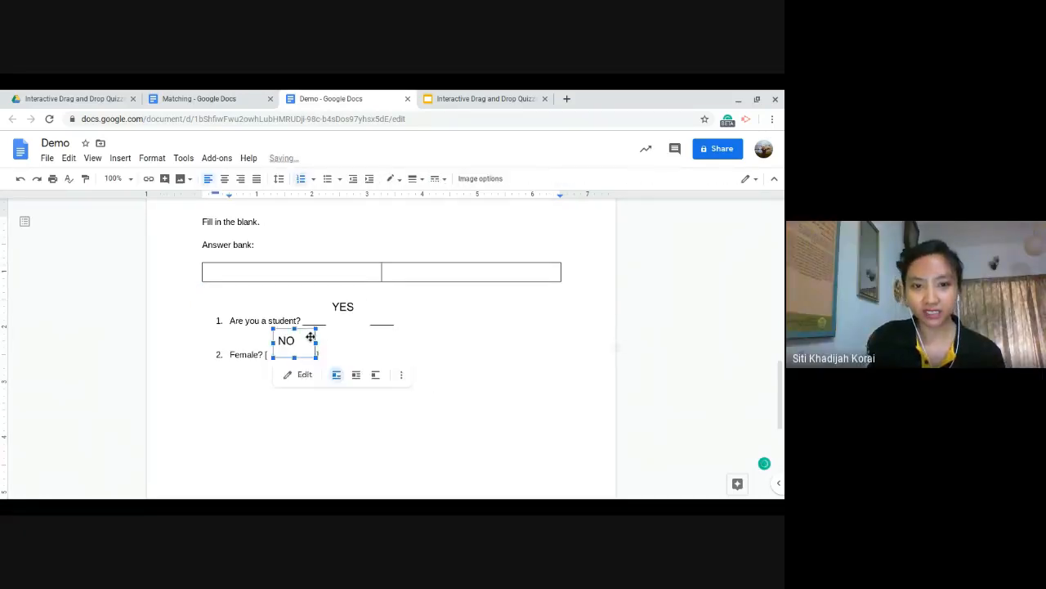
left_click(321, 345)
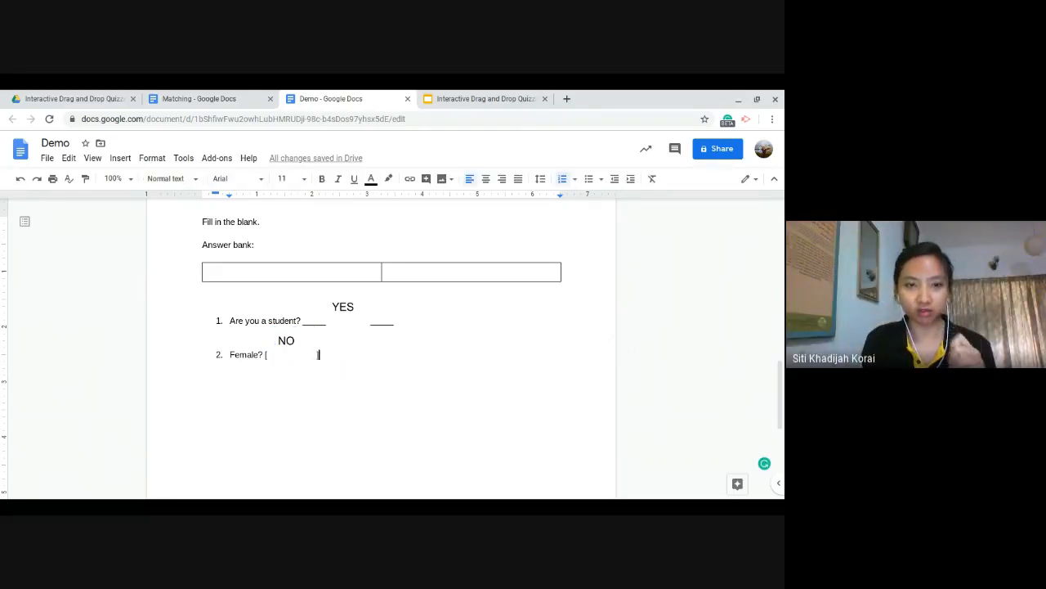
- Give the text box in the "YES" drawing a black 3px border and save the drawing
left_click(330, 311)
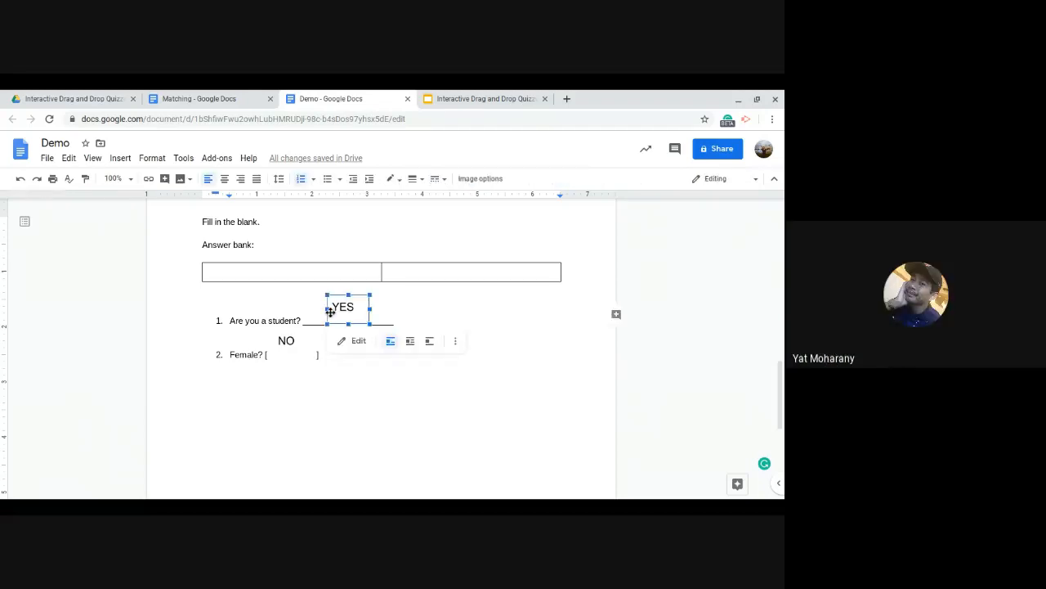
left_click(347, 340)
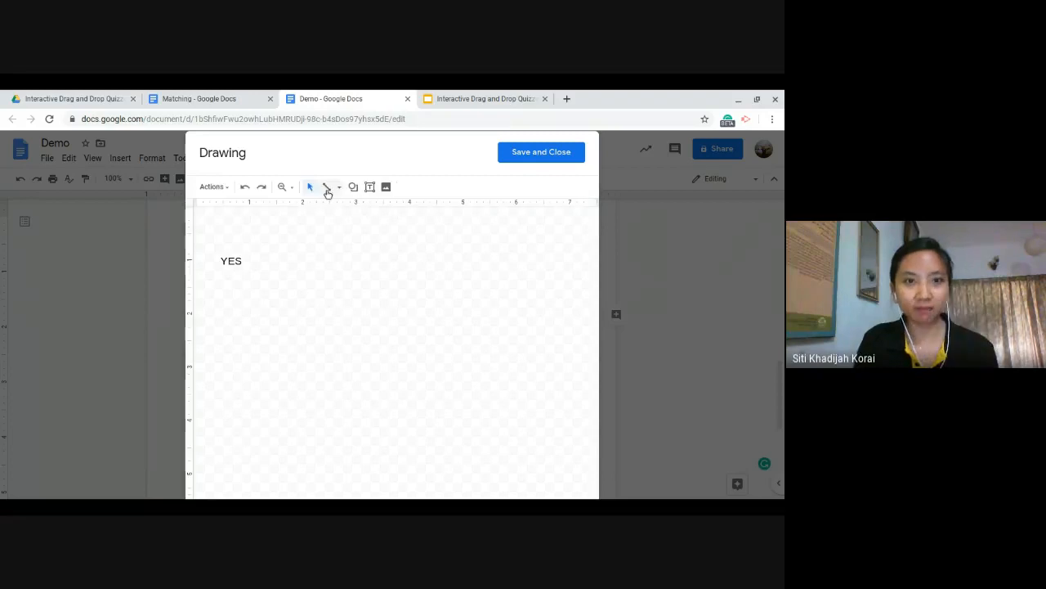
left_click(353, 188)
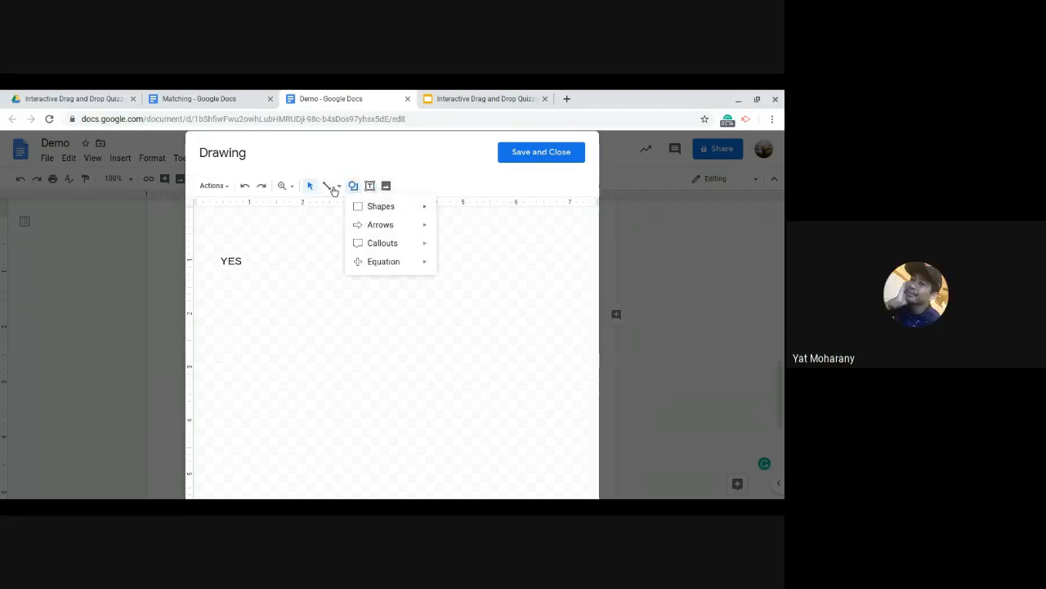
left_click(255, 267)
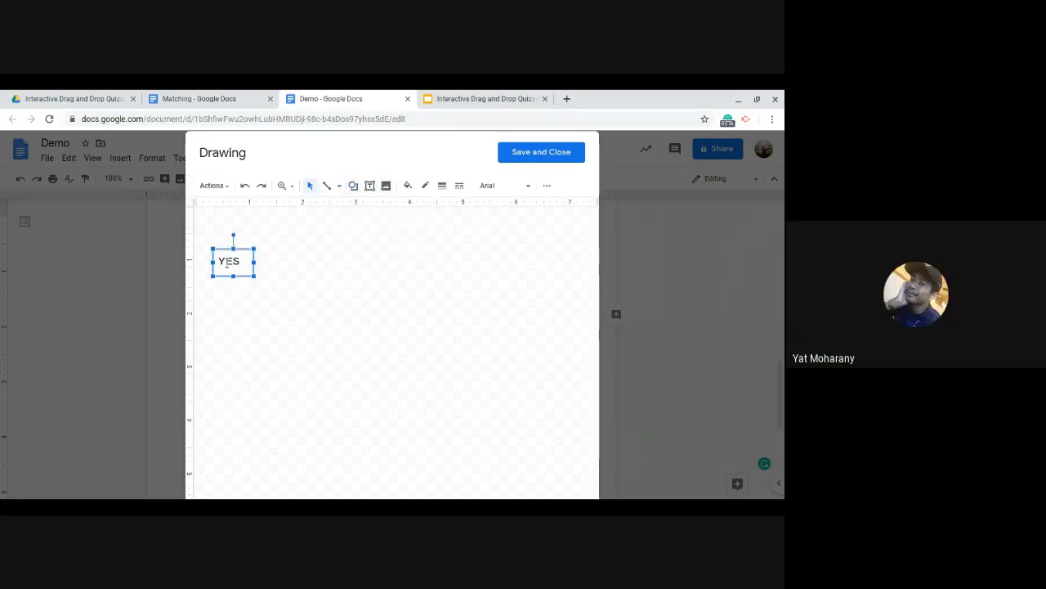
left_click(422, 187)
left_click(427, 225)
left_click(442, 186)
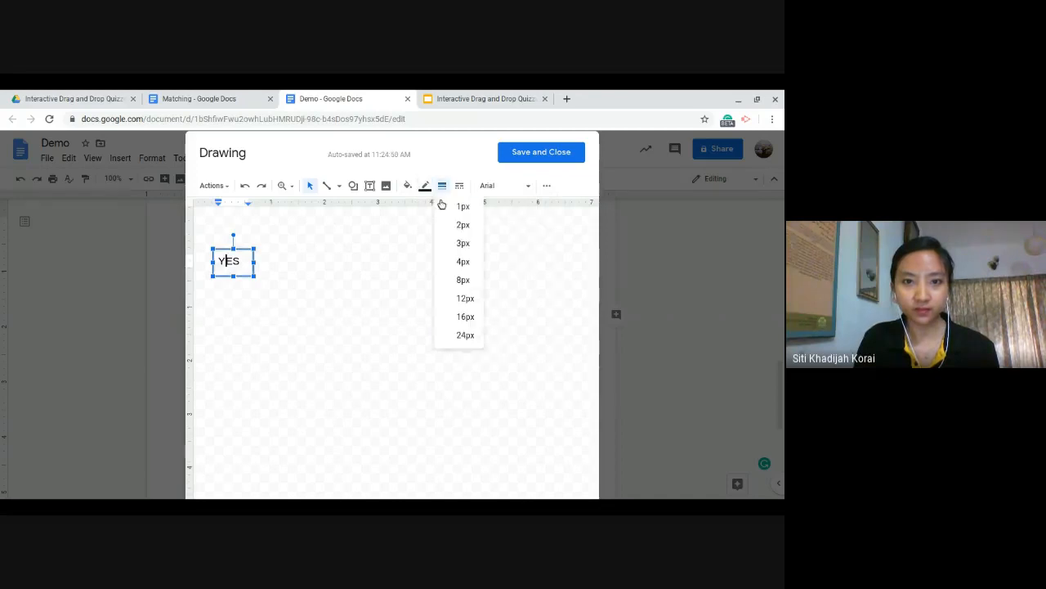
left_click(462, 243)
left_click(530, 164)
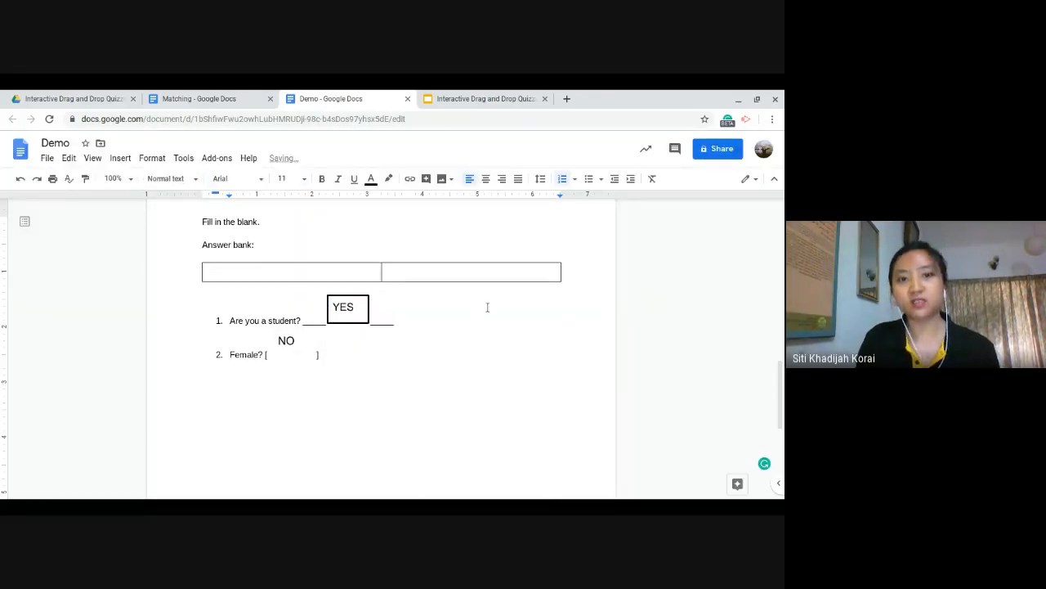
left_click(331, 317)
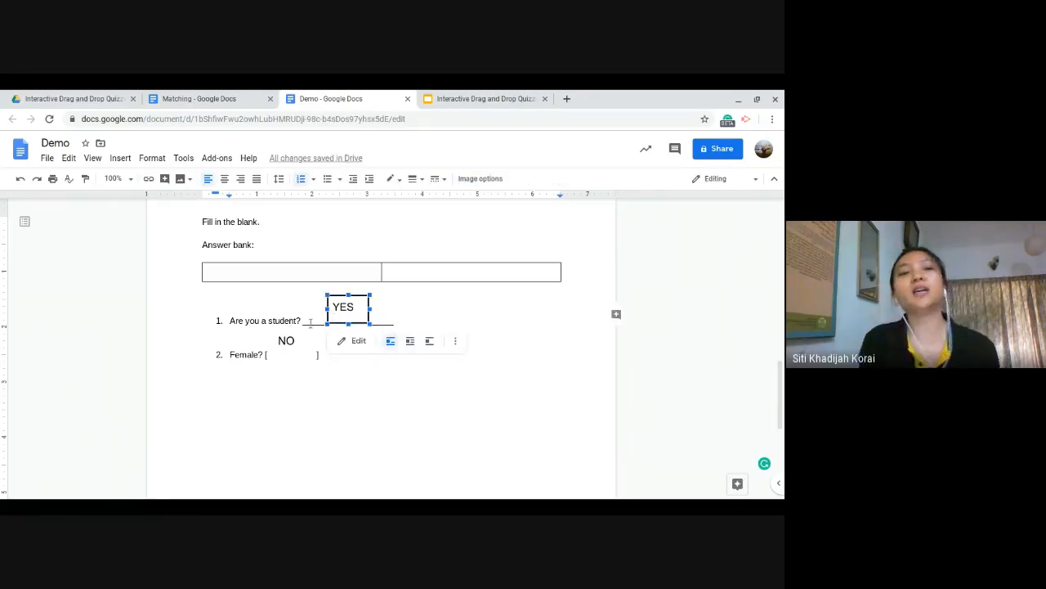
left_click(379, 318)
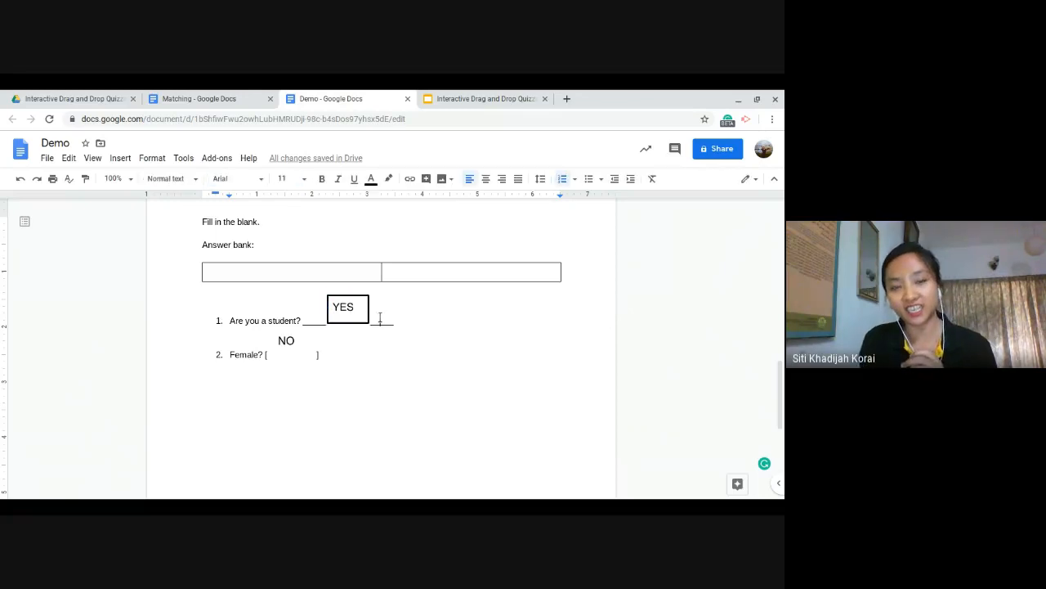
left_click(297, 350)
left_click(323, 349)
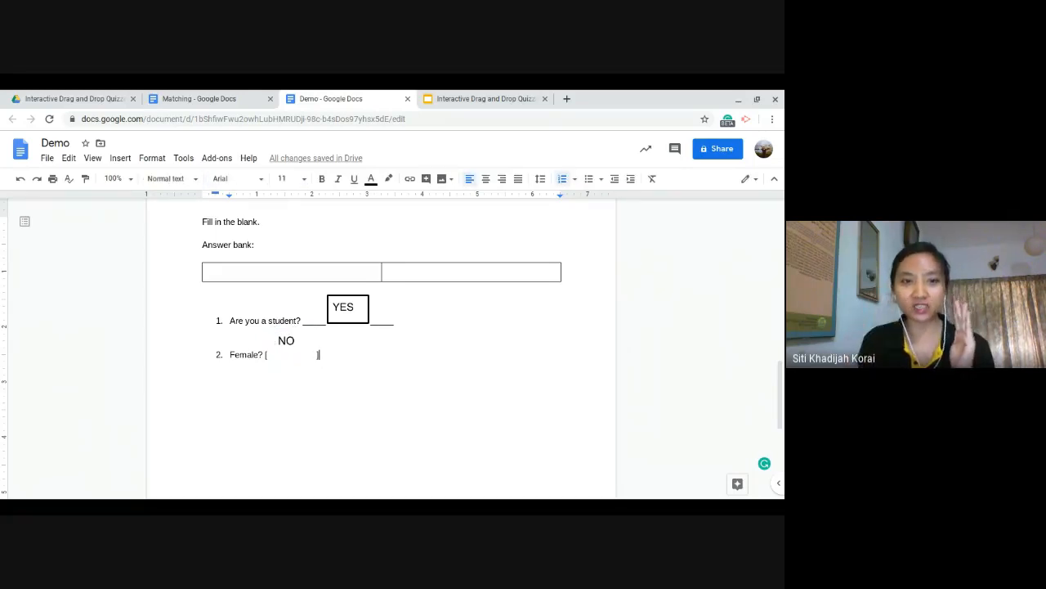
- Try to reduce the height of the "NO" drawing after "Female?" and undo the resize
left_click(279, 352)
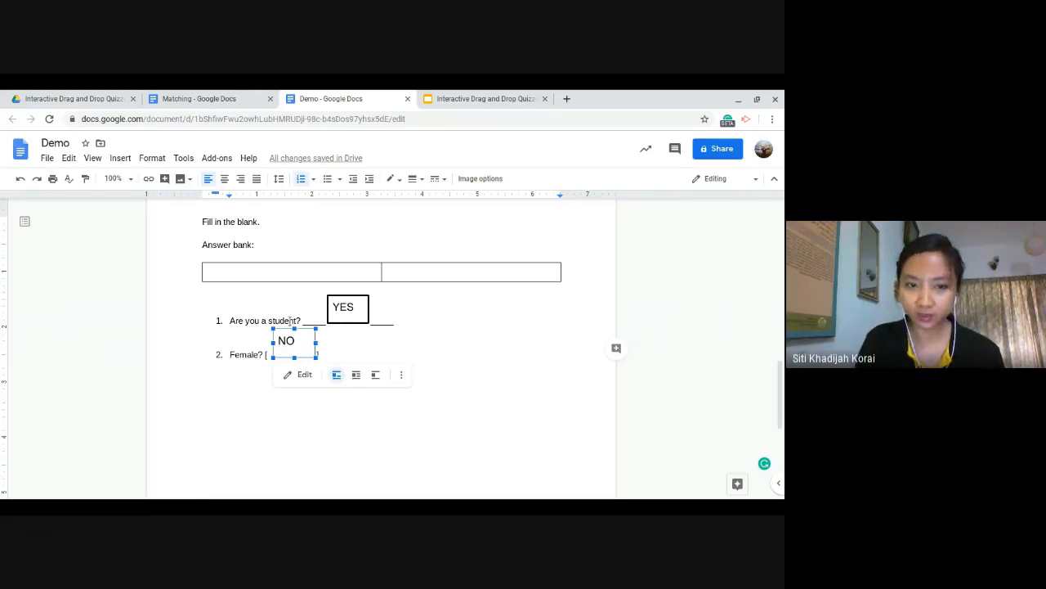
left_click_drag(295, 328, 296, 336)
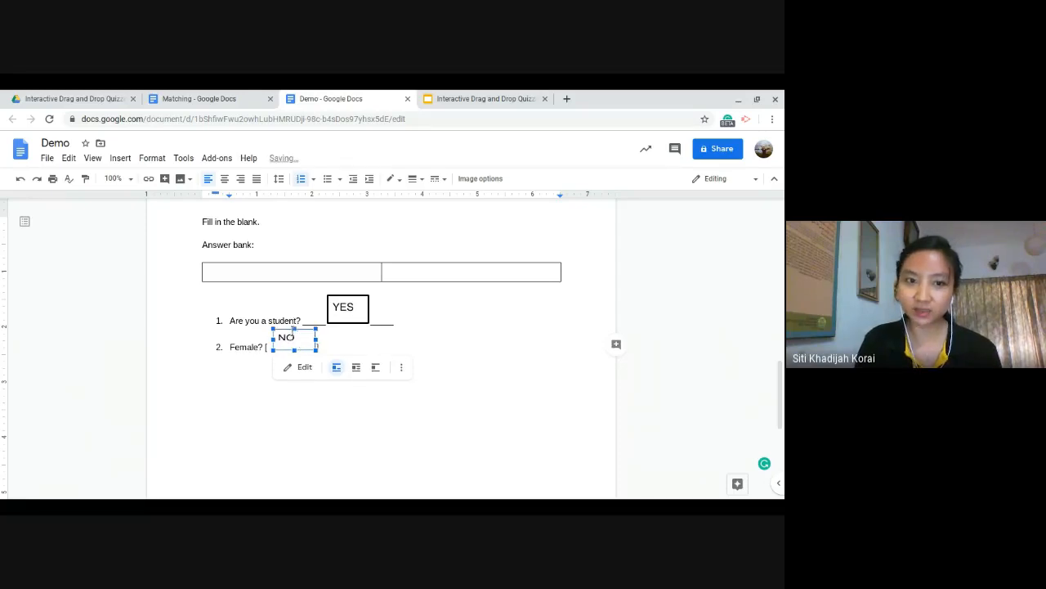
key("ctrl+z")
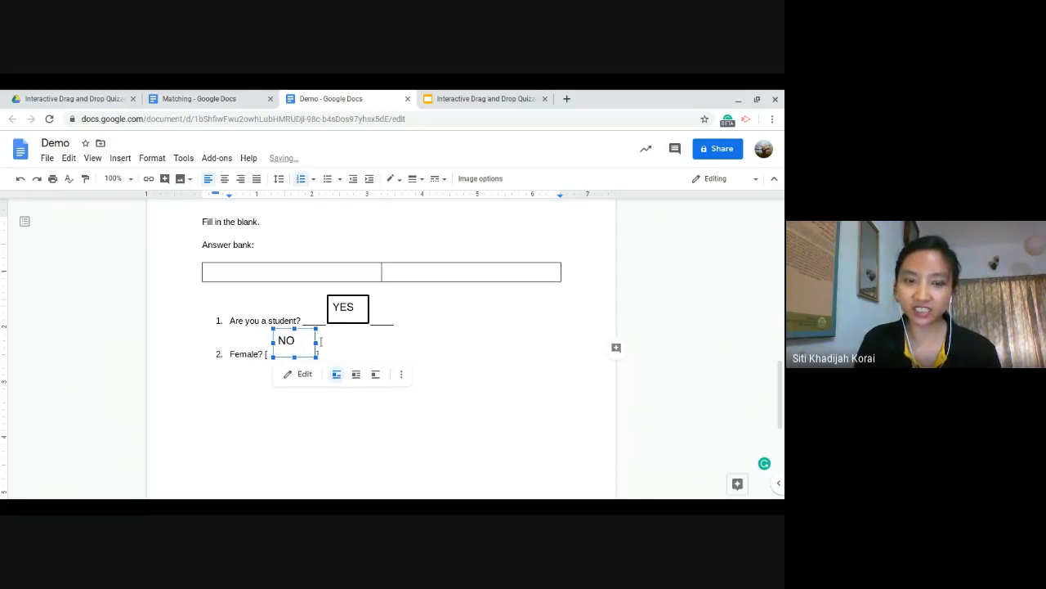
- Resize the bordered "YES" drawing slightly in the blank after "Are you a student?"
left_click(360, 313)
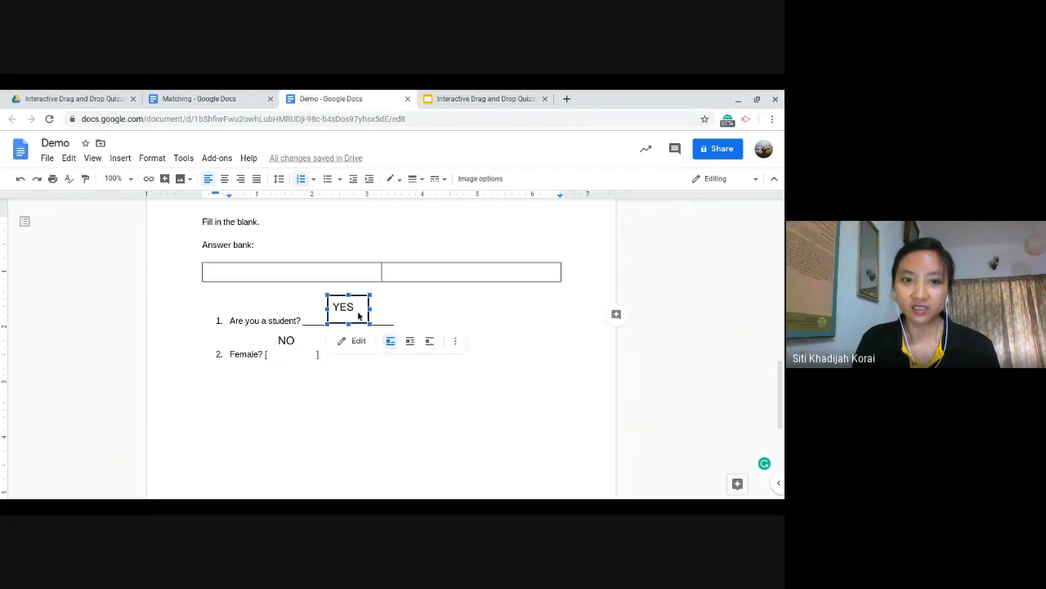
mouse_move(350, 300)
left_mouse_down()
mouse_move(352, 290)
mouse_move(369, 309)
left_mouse_up()
left_click(299, 343)
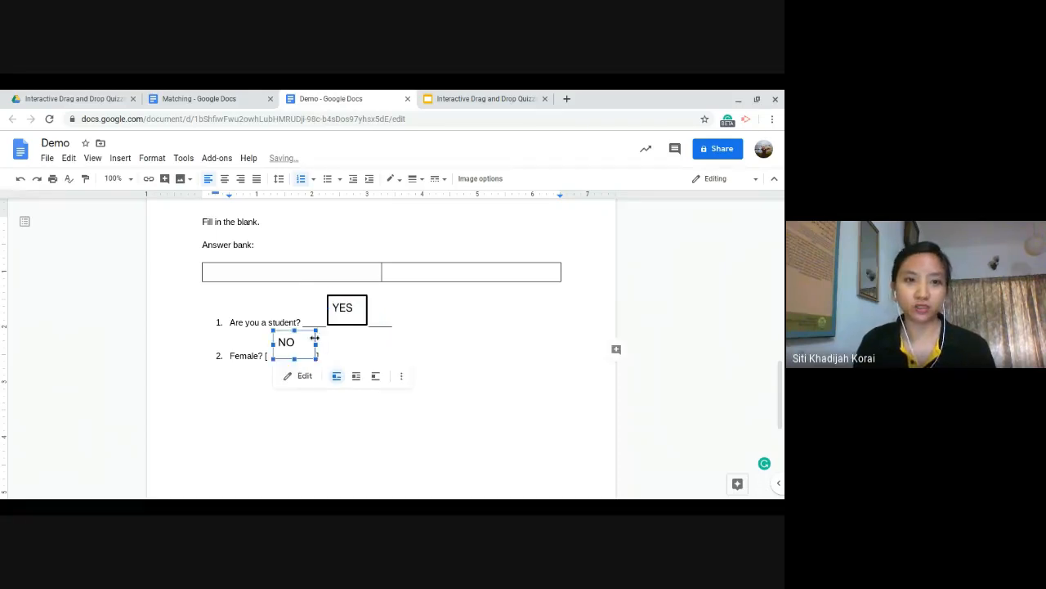
left_click(483, 330)
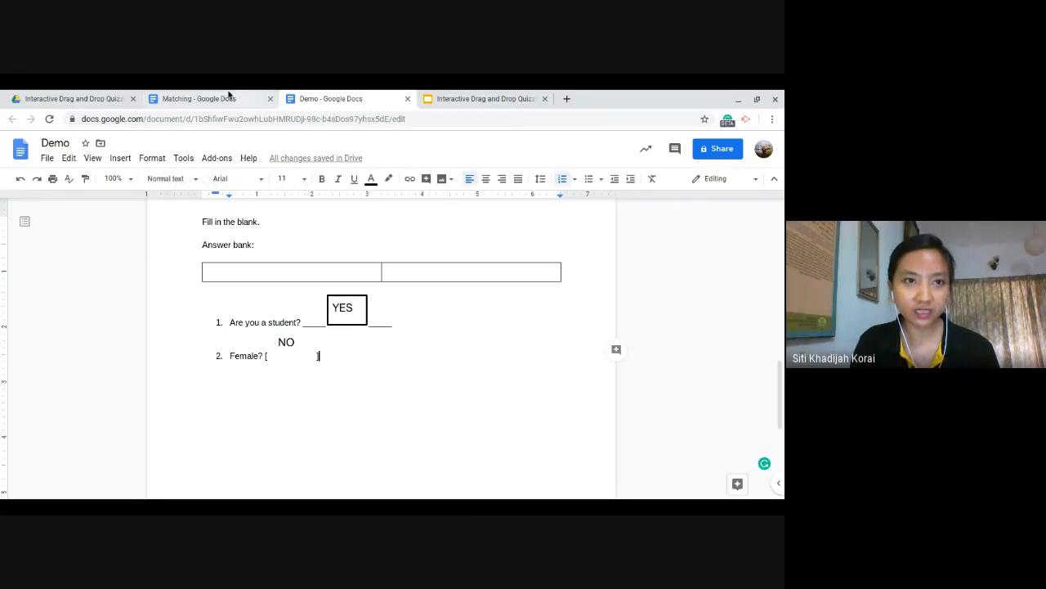
- Open the "Fill in the blank" document from the Drive folder and examine its is/are quiz
left_click(57, 97)
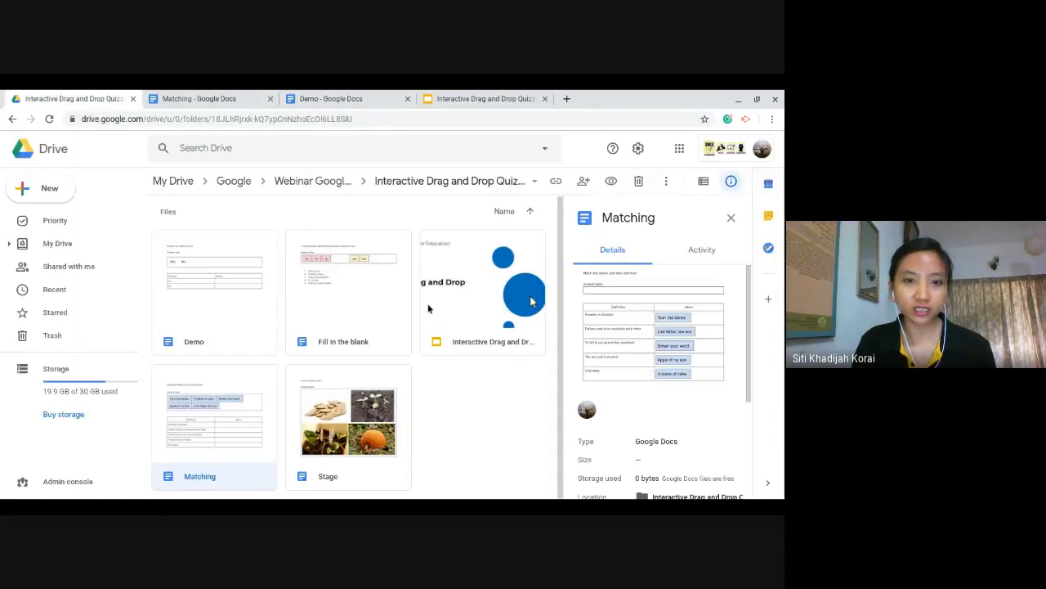
double_click(345, 264)
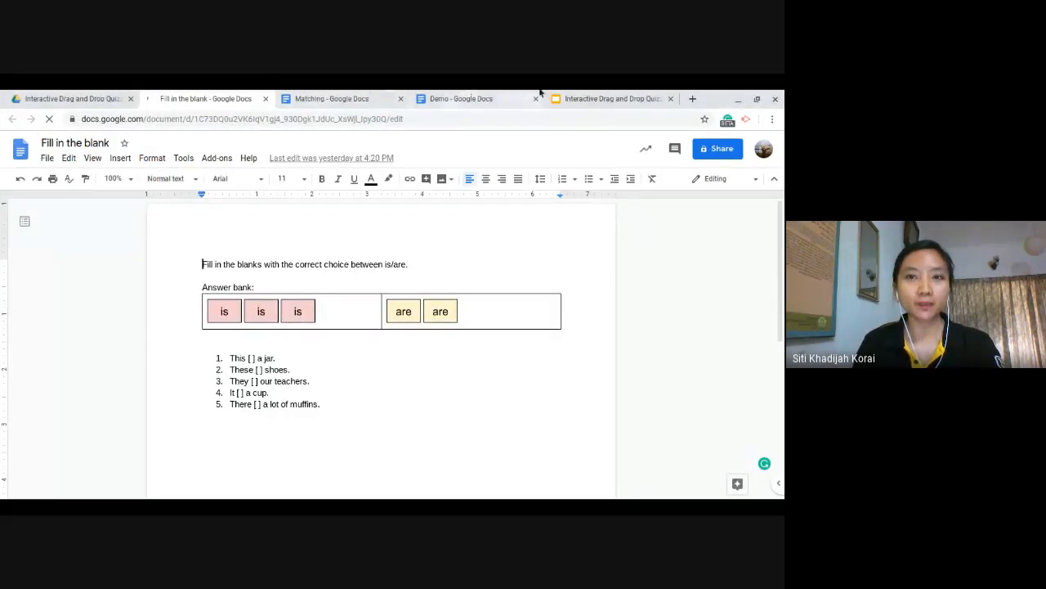
left_click(572, 98)
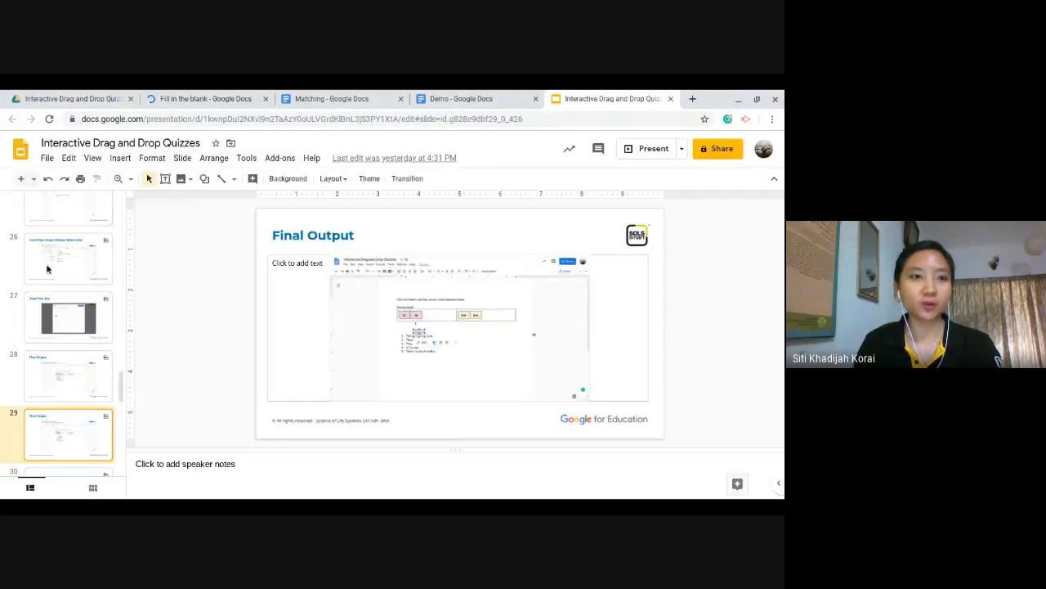
scroll(54, 282, "up", 5)
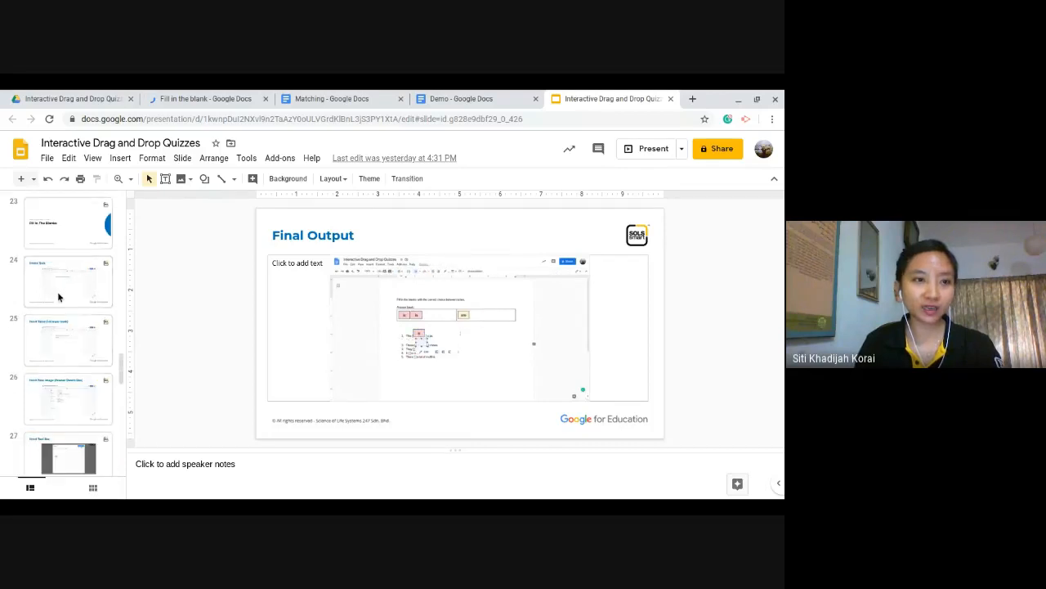
left_click(470, 98)
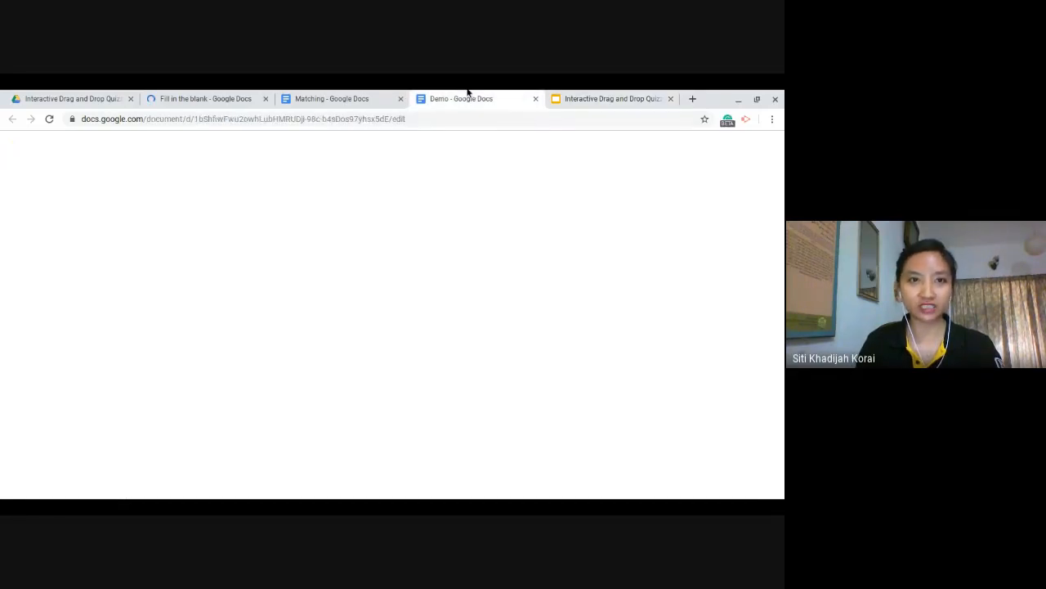
left_click(195, 93)
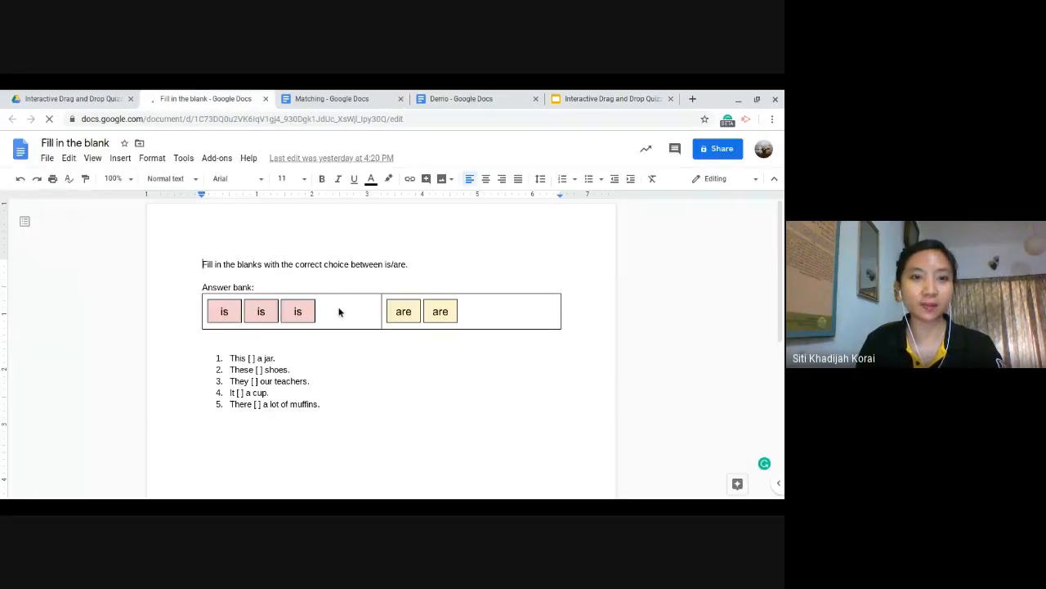
left_click(505, 260)
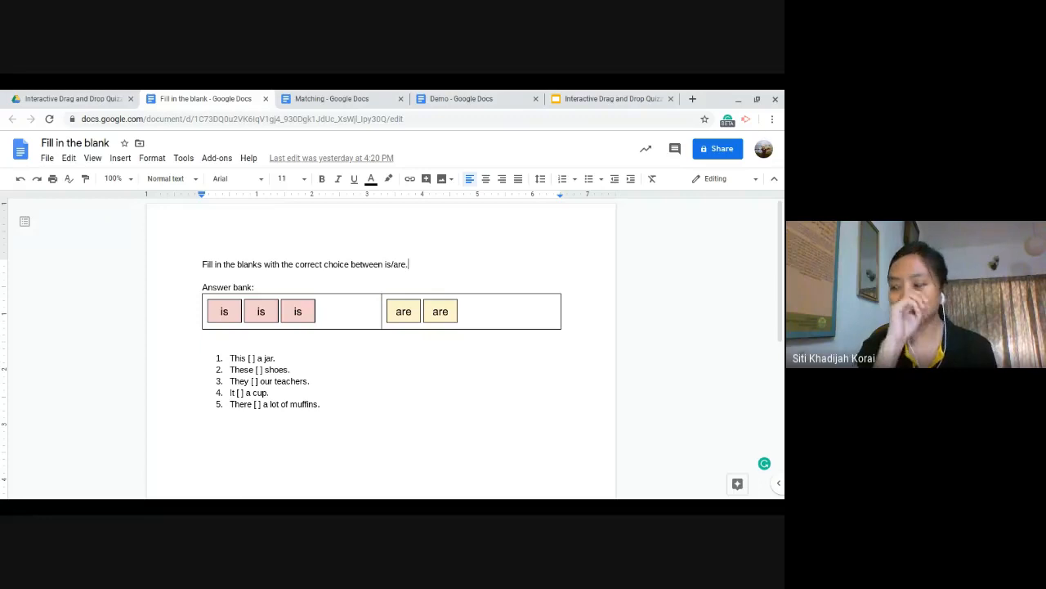
- In the Matching document, move all five idiom drawings from the Idiom column back into the answer bank
left_click(333, 98)
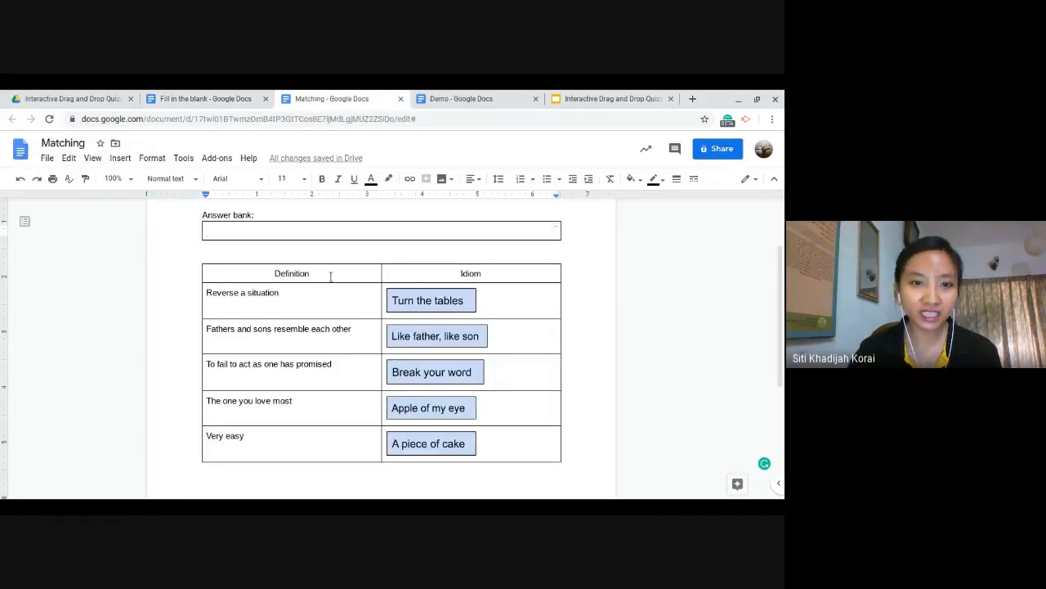
scroll(320, 235, "up", 1)
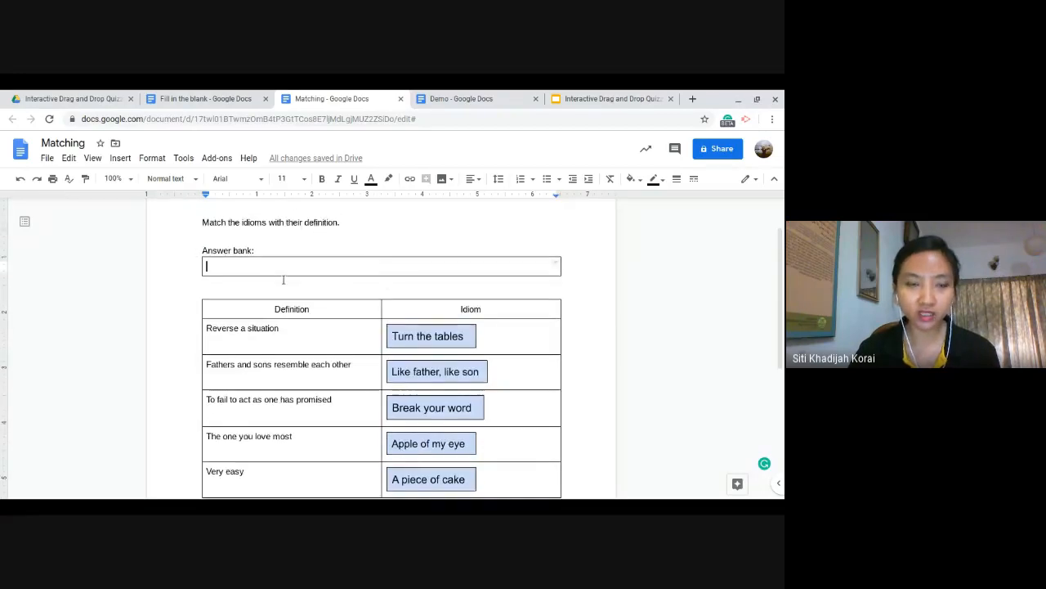
left_click(416, 335)
left_click_drag(416, 335, 302, 268)
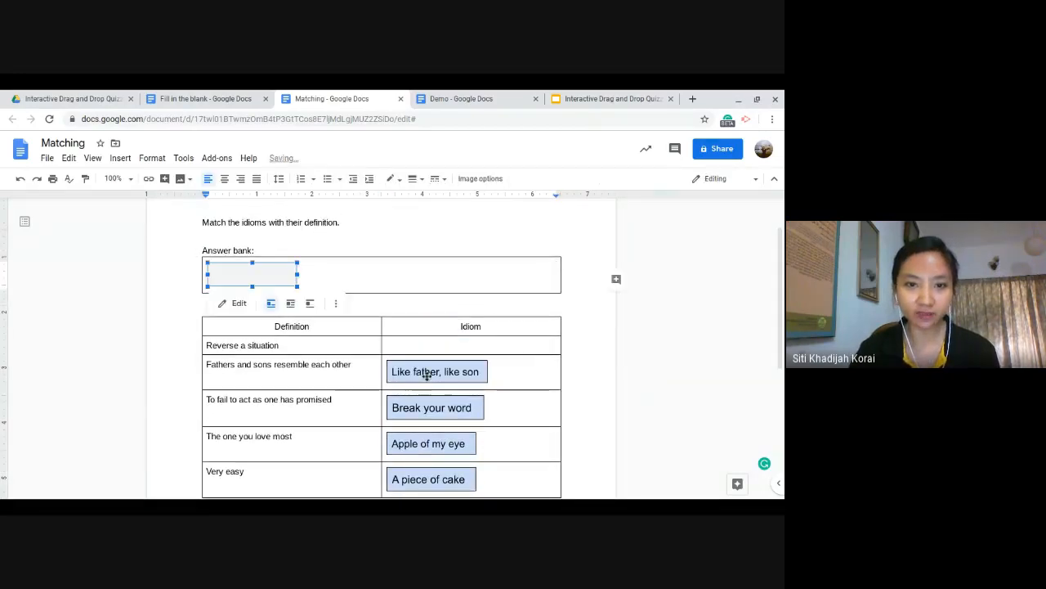
left_click_drag(426, 375, 334, 274)
left_click_drag(439, 387, 440, 286)
left_click_drag(424, 418, 502, 294)
left_click_drag(448, 456, 443, 302)
left_click(437, 379)
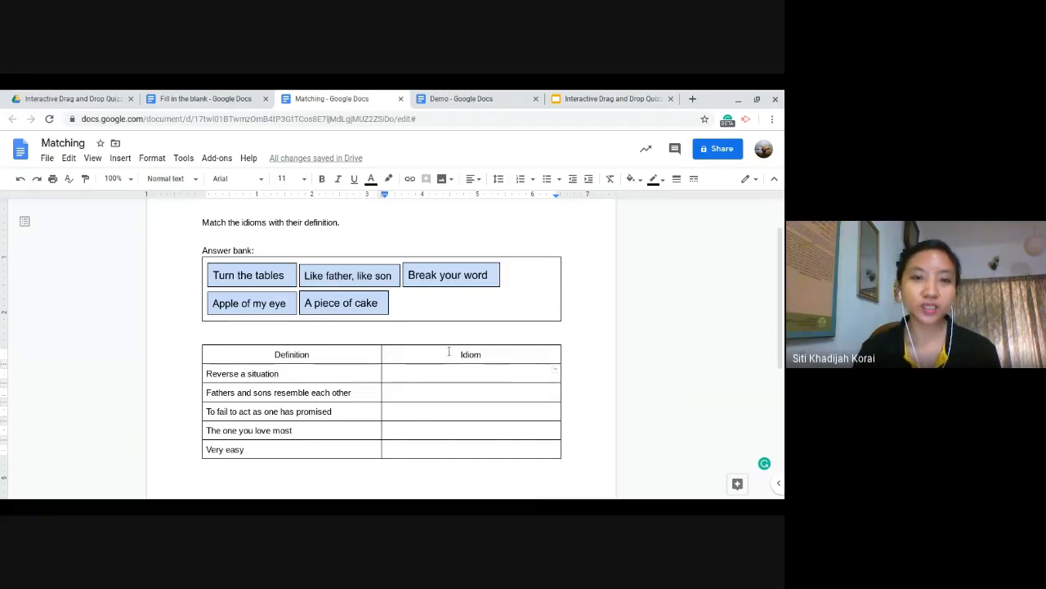
- Start a new drawing after "A piece of cake" in the answer bank
left_click(399, 306)
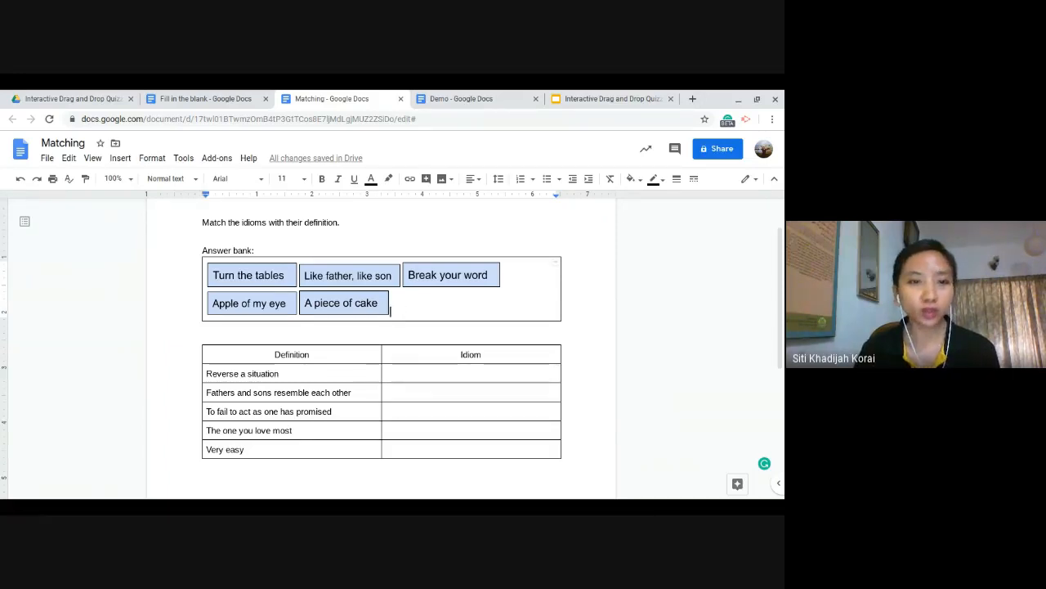
left_click(120, 158)
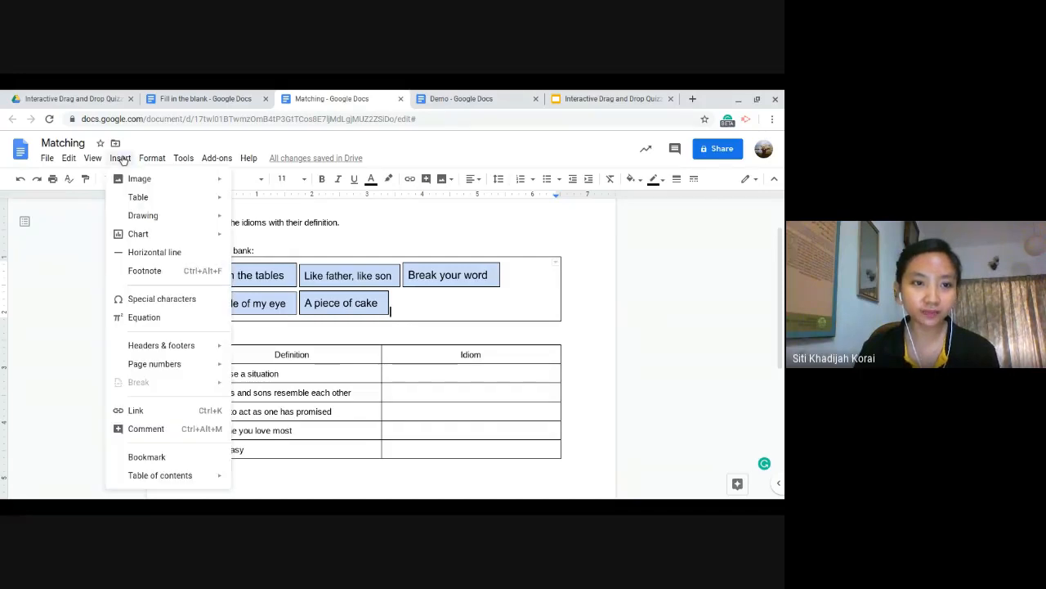
mouse_move(130, 219)
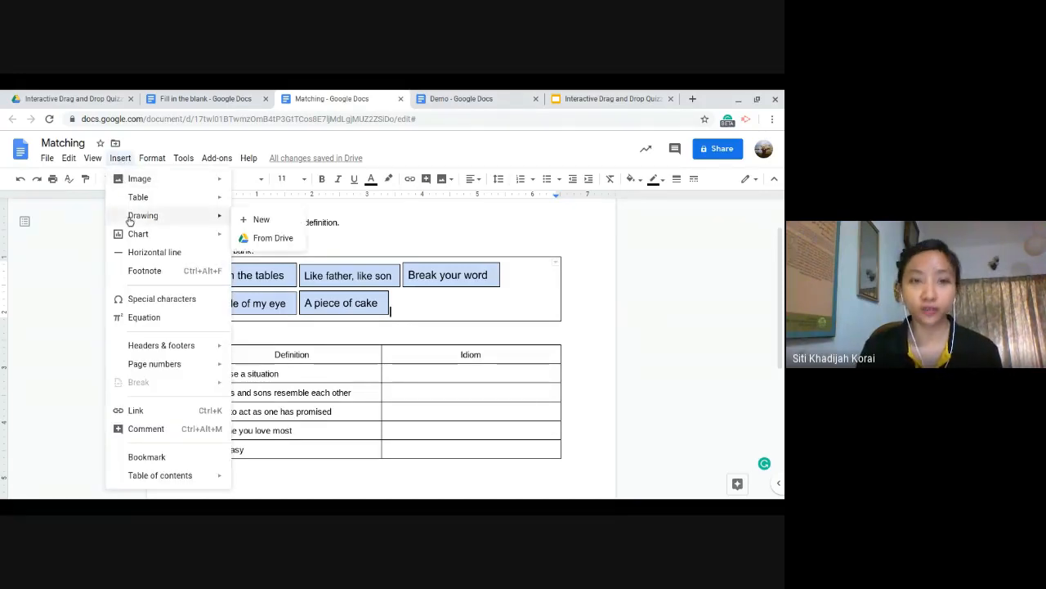
left_click(262, 220)
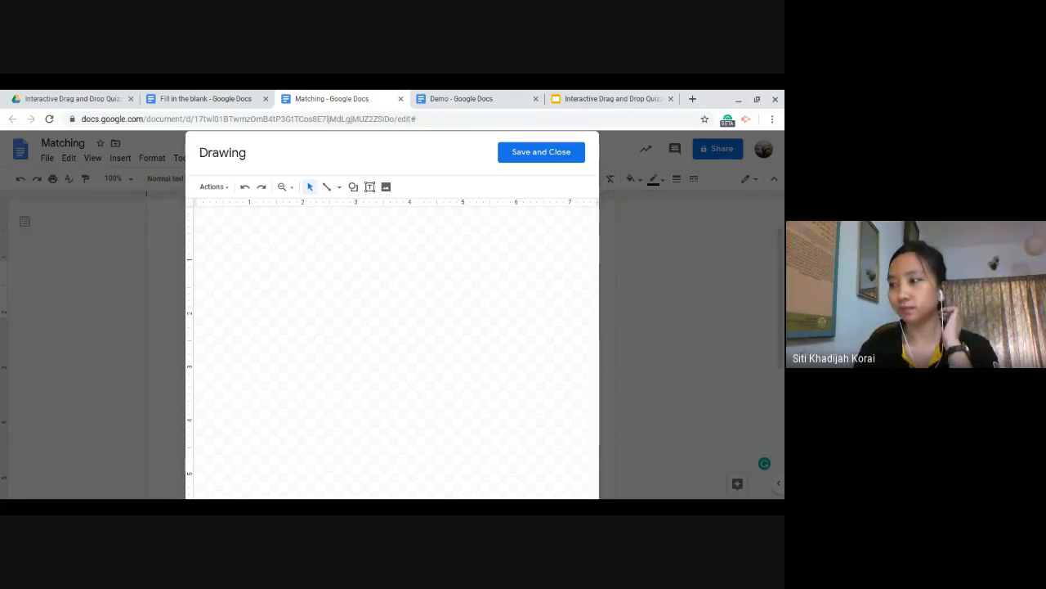
left_click(370, 187)
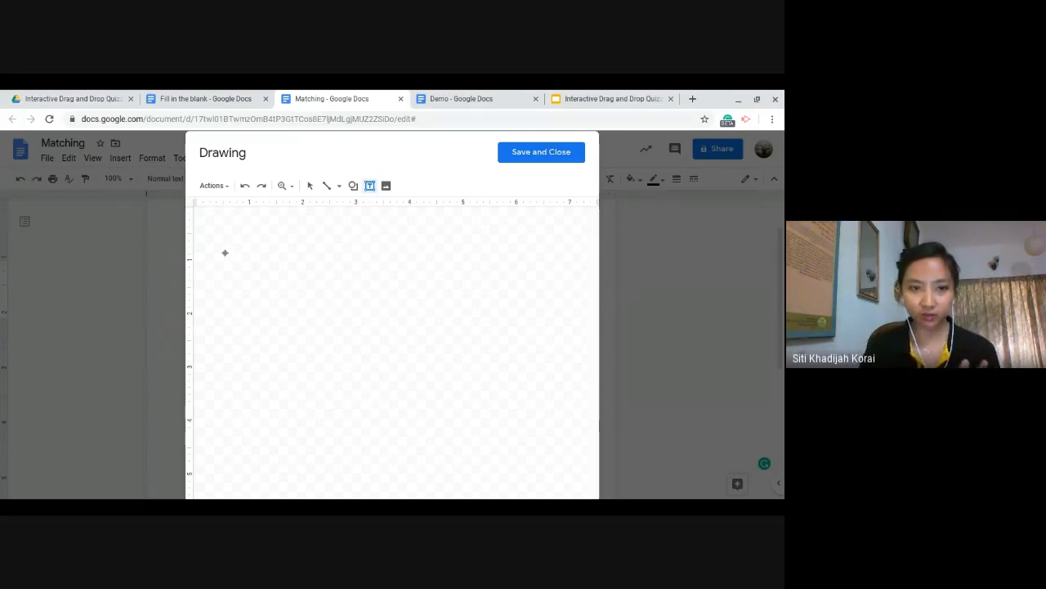
left_click_drag(224, 252, 546, 290)
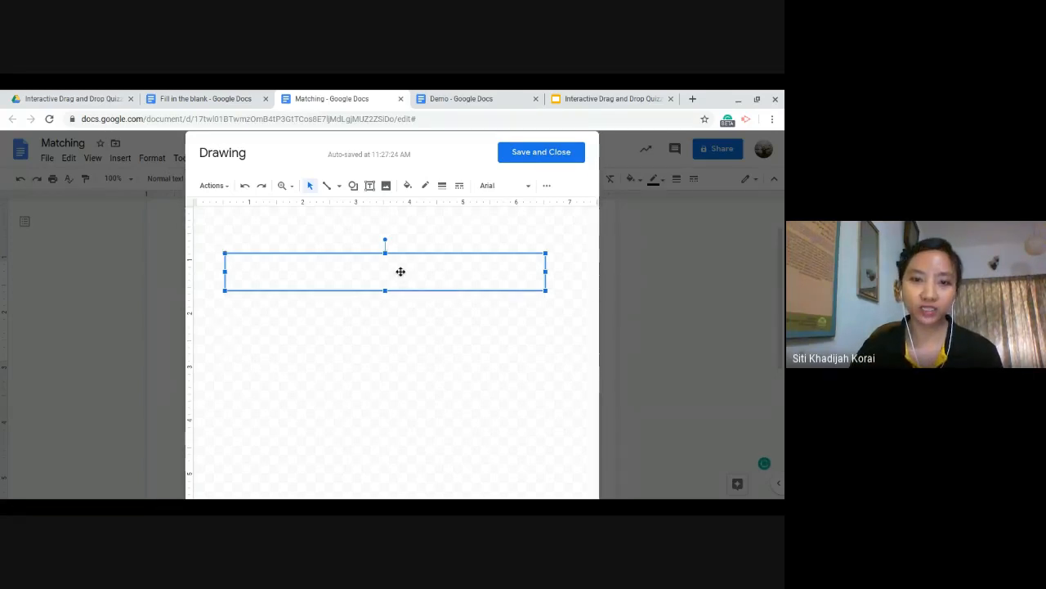
key("Delete")
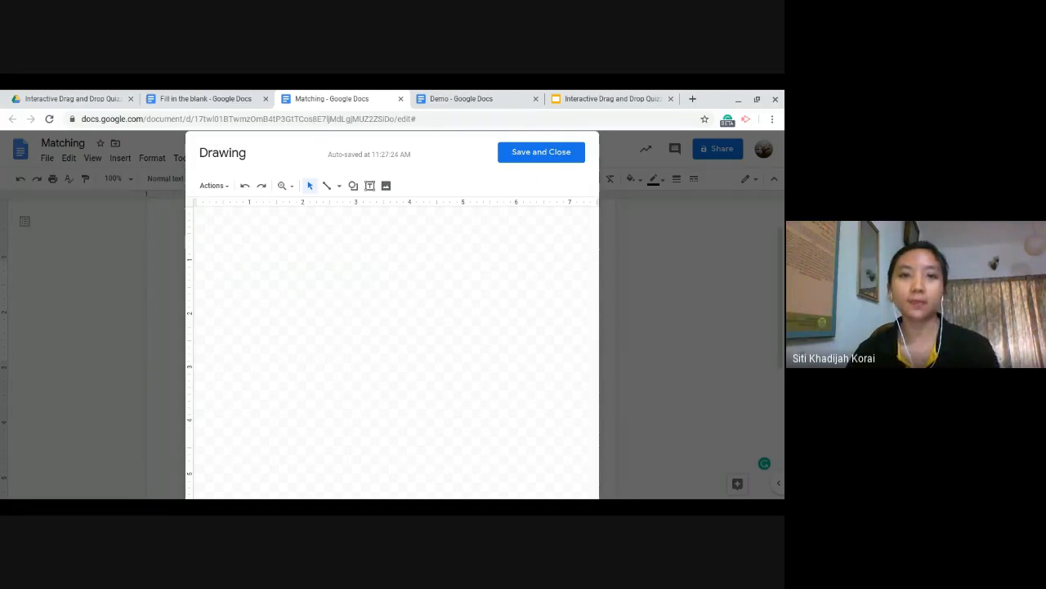
- Start a text box in the new drawing
left_click(369, 185)
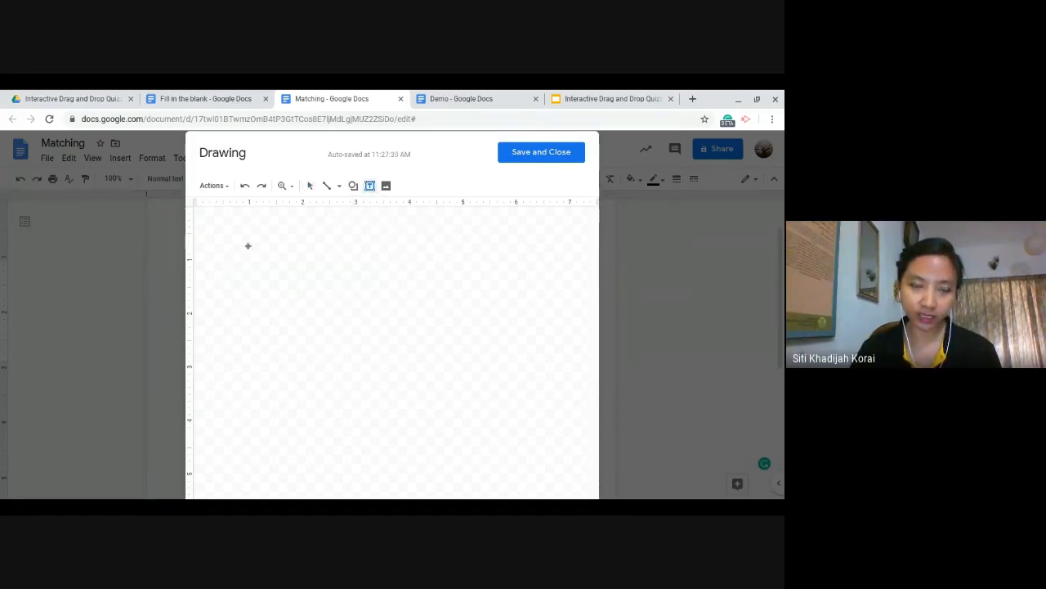
- Draw a small text box near the drawing's upper-left corner, enter "idioms" in it, and fill it with cyan
left_click_drag(226, 246, 313, 276)
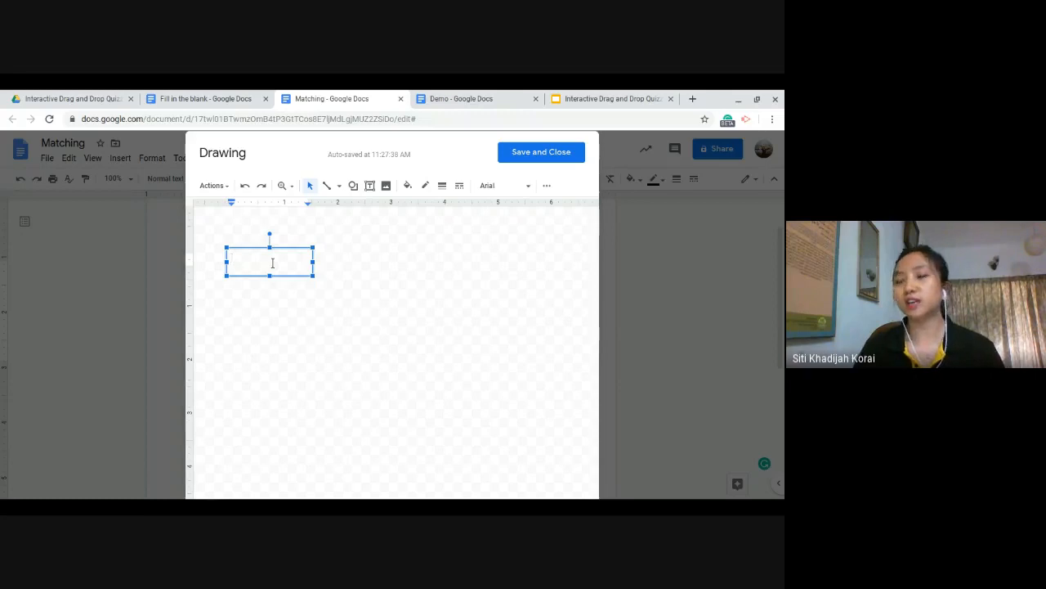
type("idioms")
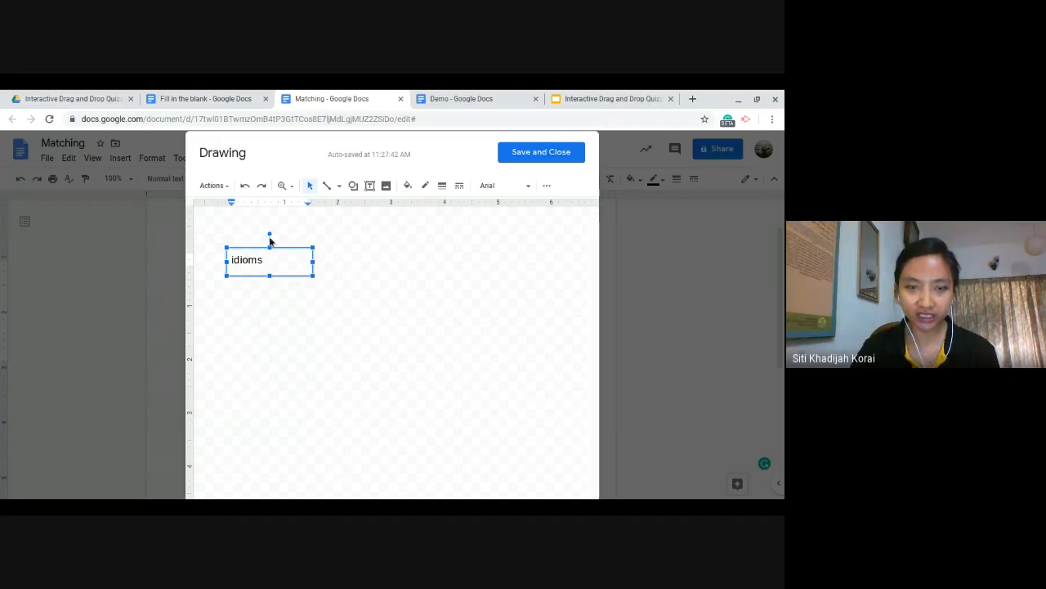
left_click(407, 187)
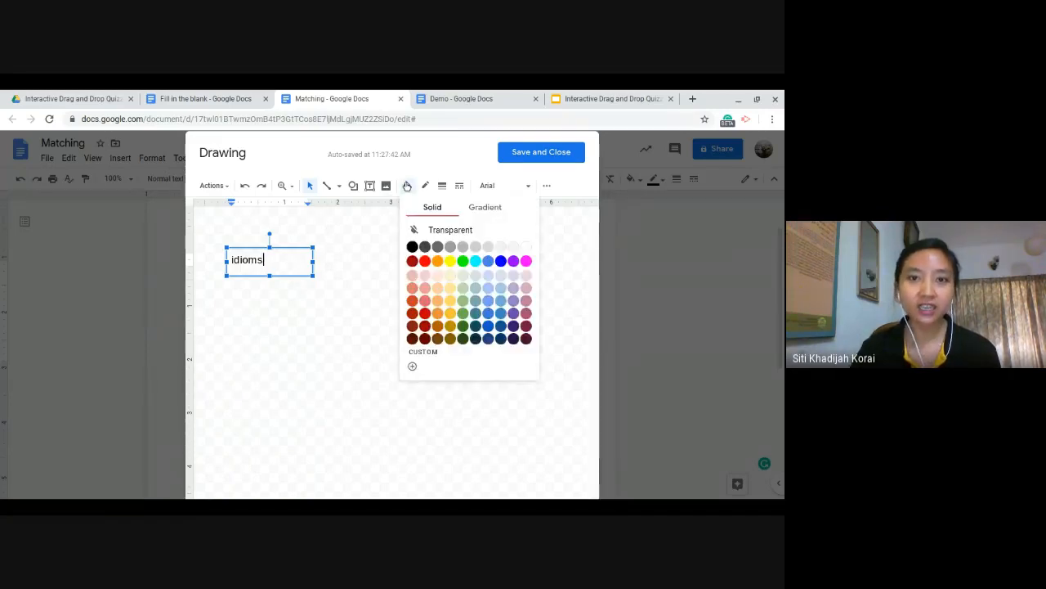
left_click(475, 262)
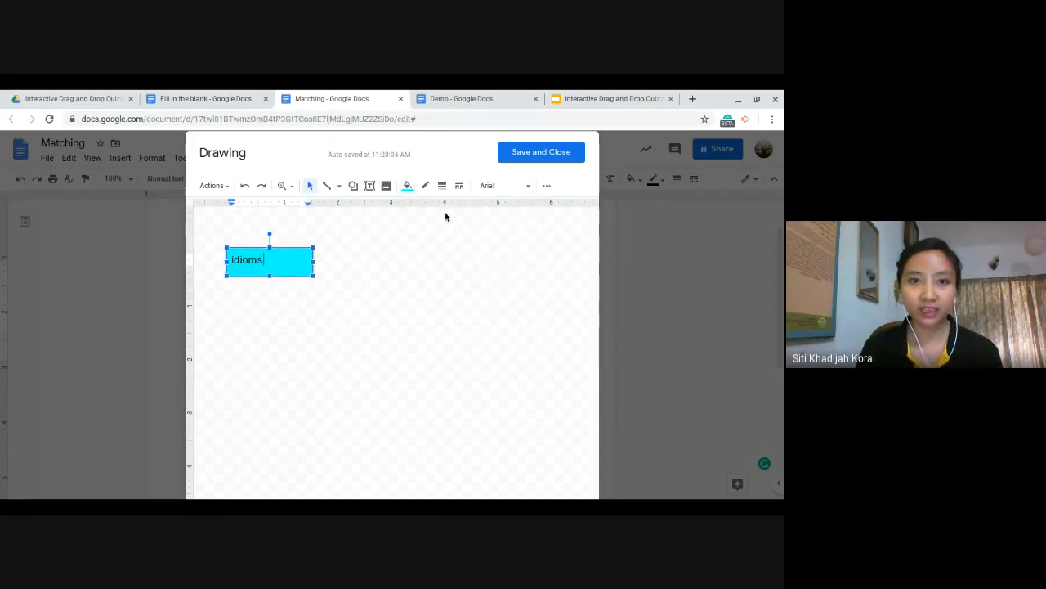
- Give the "idioms" text box a black border
left_click(429, 187)
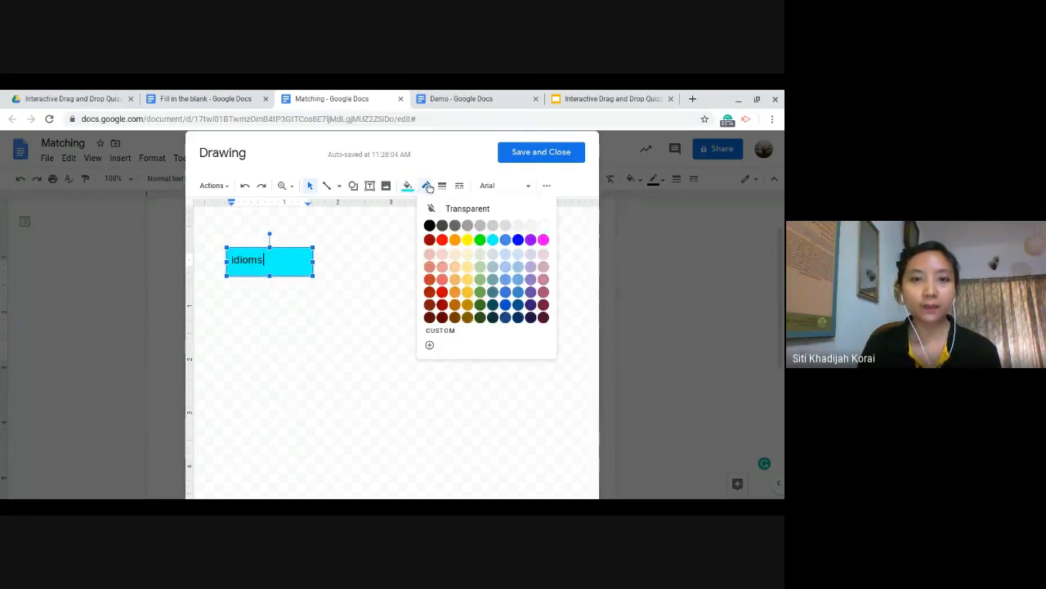
left_click(346, 281)
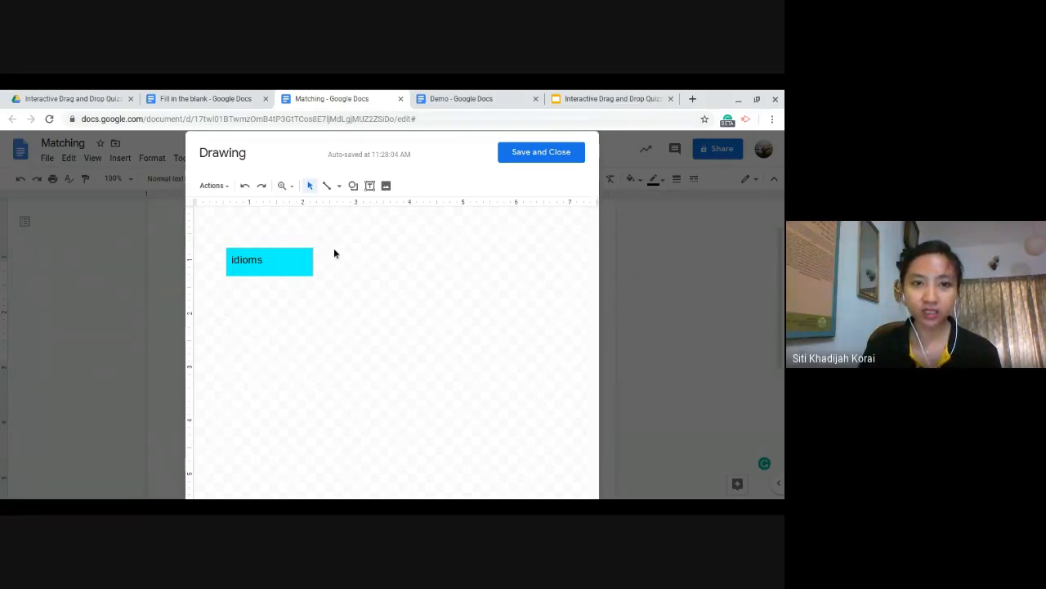
left_click(283, 271)
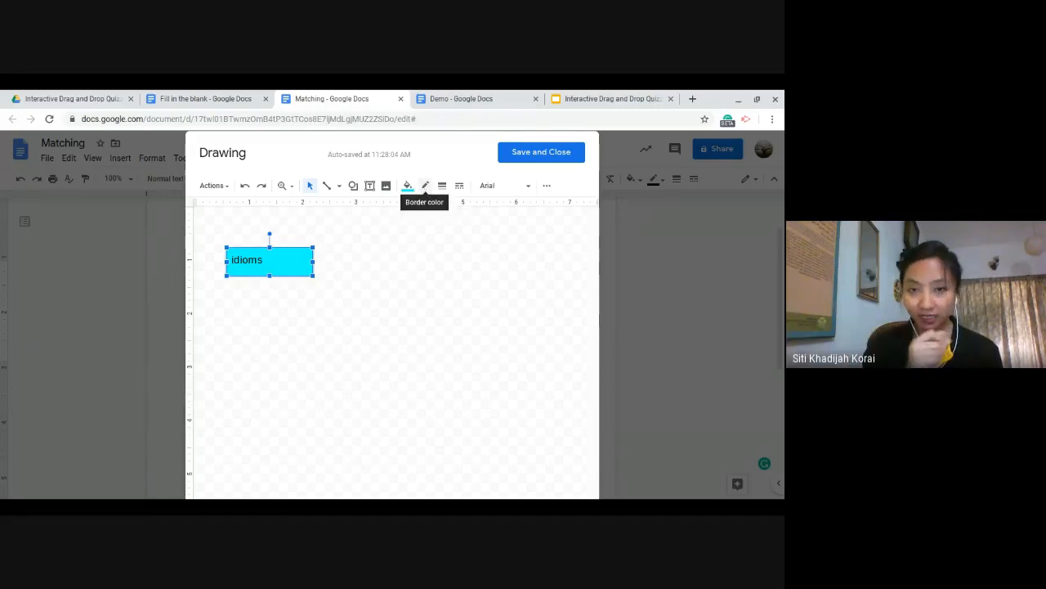
left_click(425, 185)
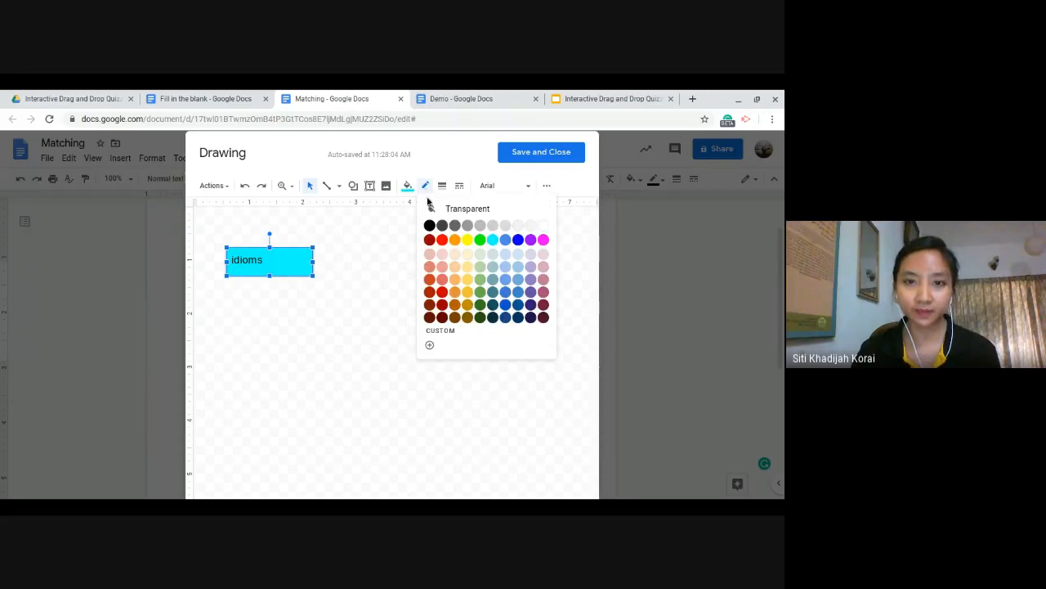
left_click(430, 231)
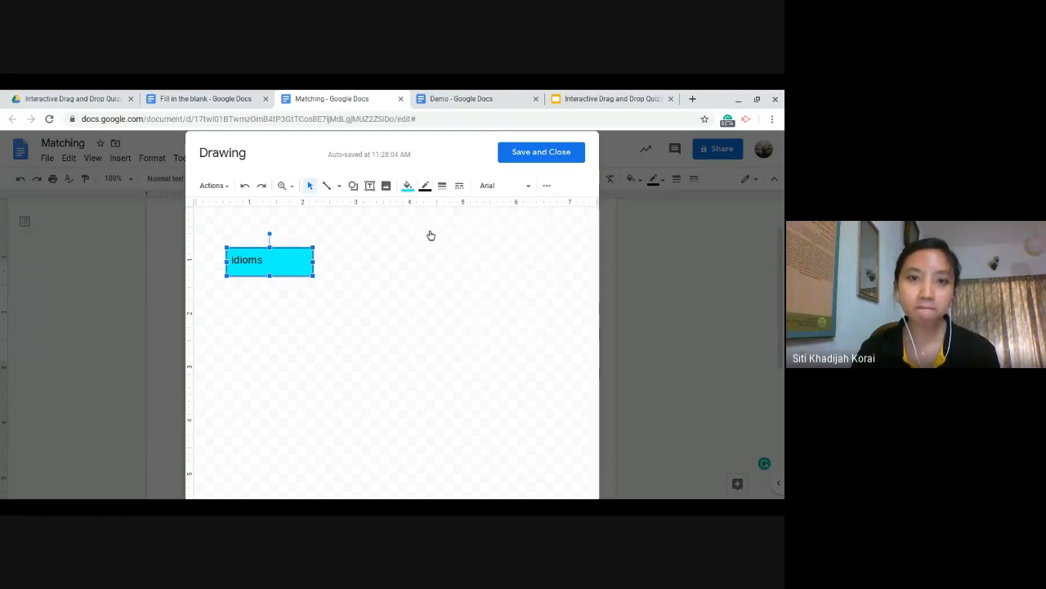
left_click(378, 263)
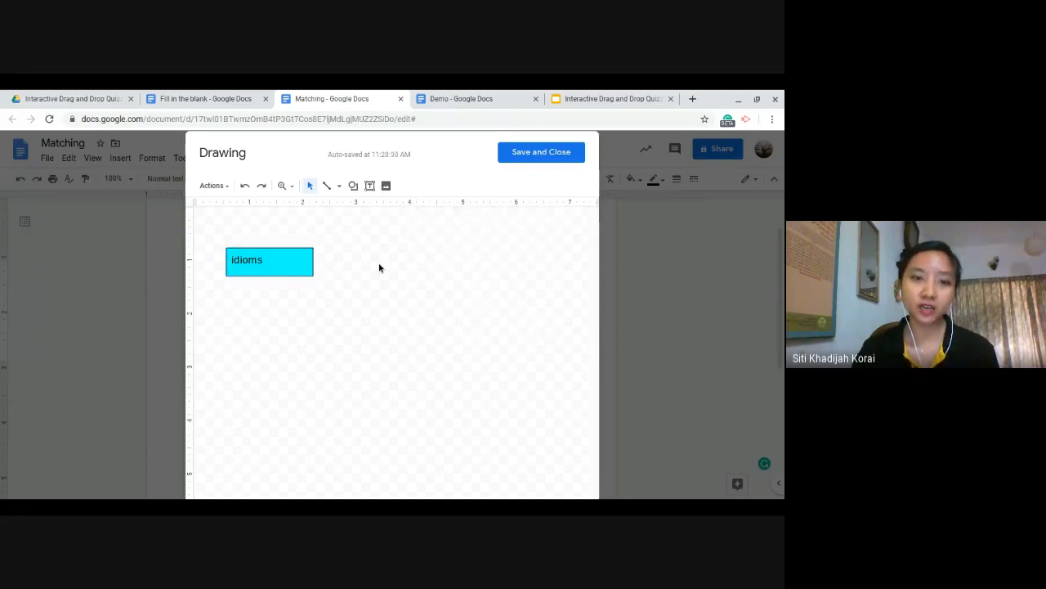
- Set the border weight of the "idioms" text box to 3px
left_click(290, 254)
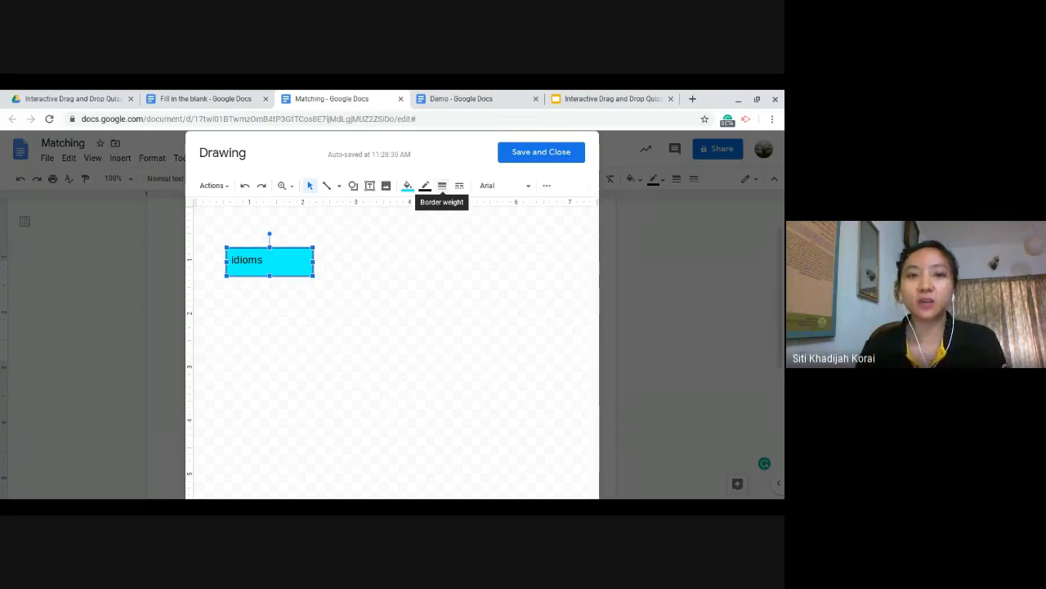
left_click(442, 186)
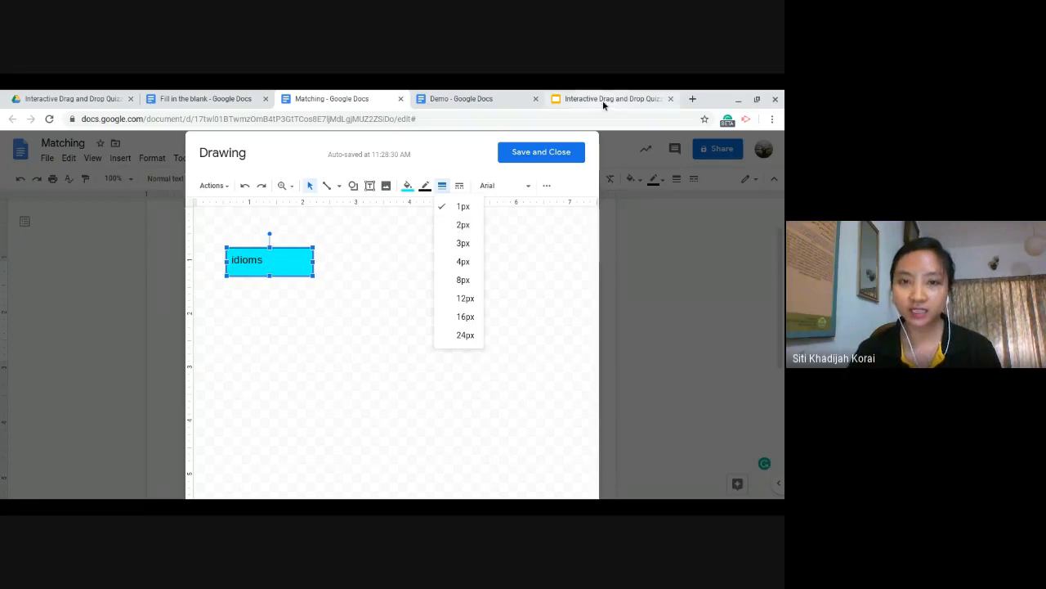
left_click(464, 244)
left_click(399, 246)
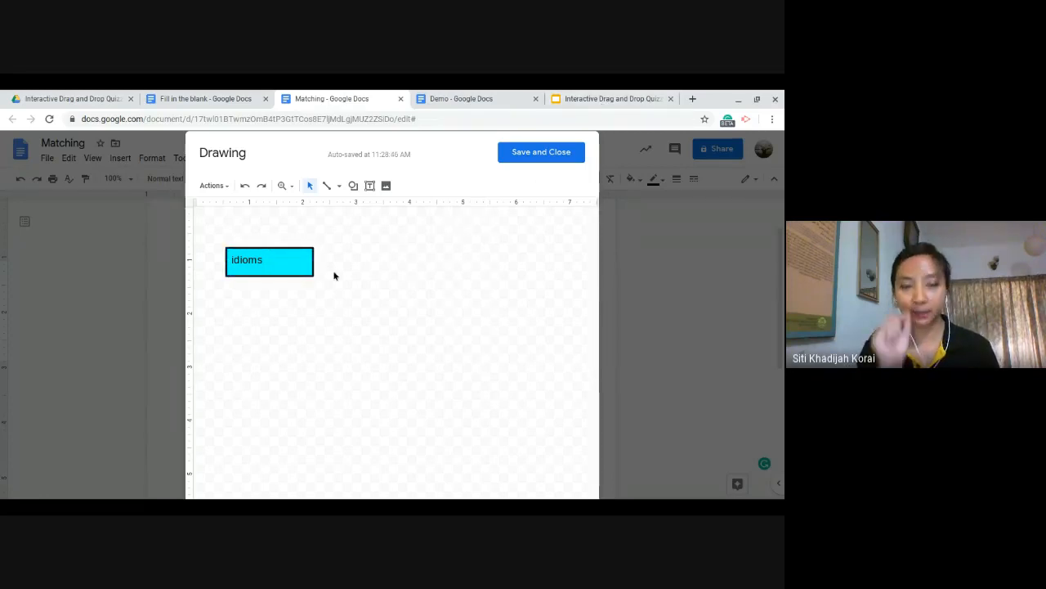
- Narrow the "idioms" box to fit its word, and save the drawing into the document's answer bank
left_click(276, 260)
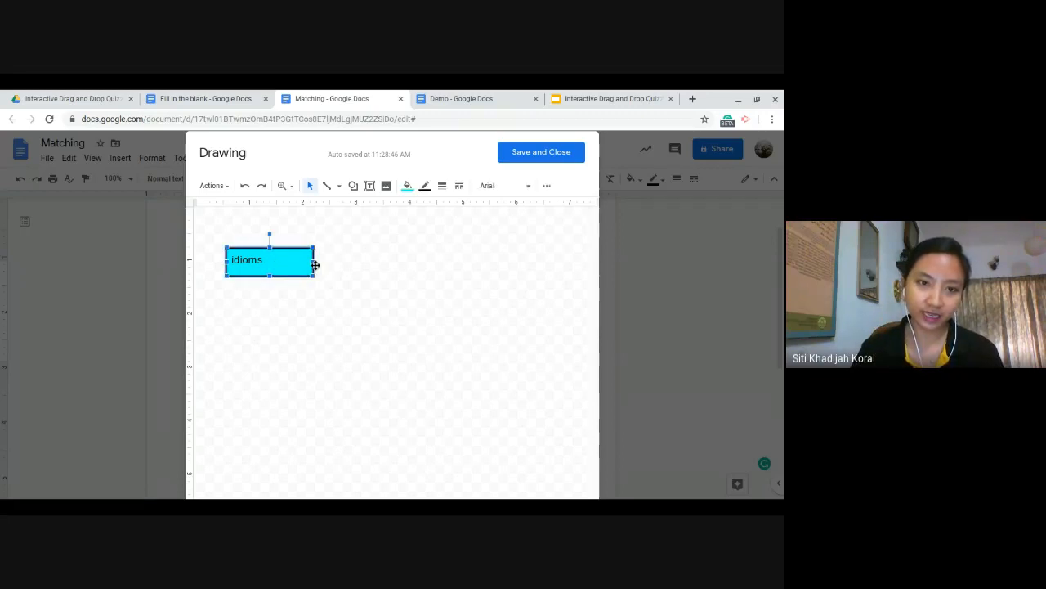
left_click_drag(313, 260, 269, 259)
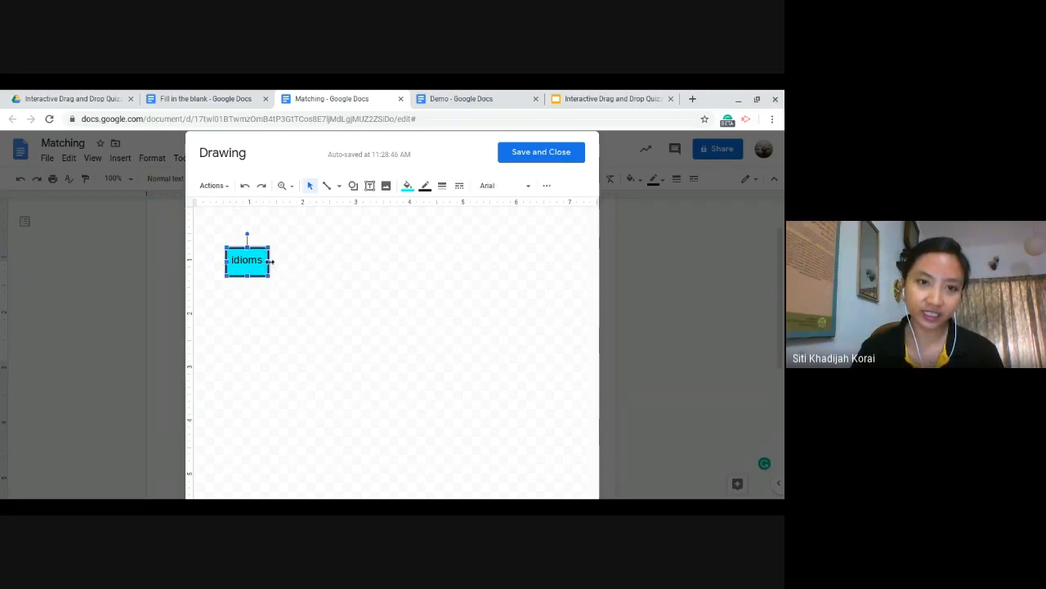
left_click(487, 243)
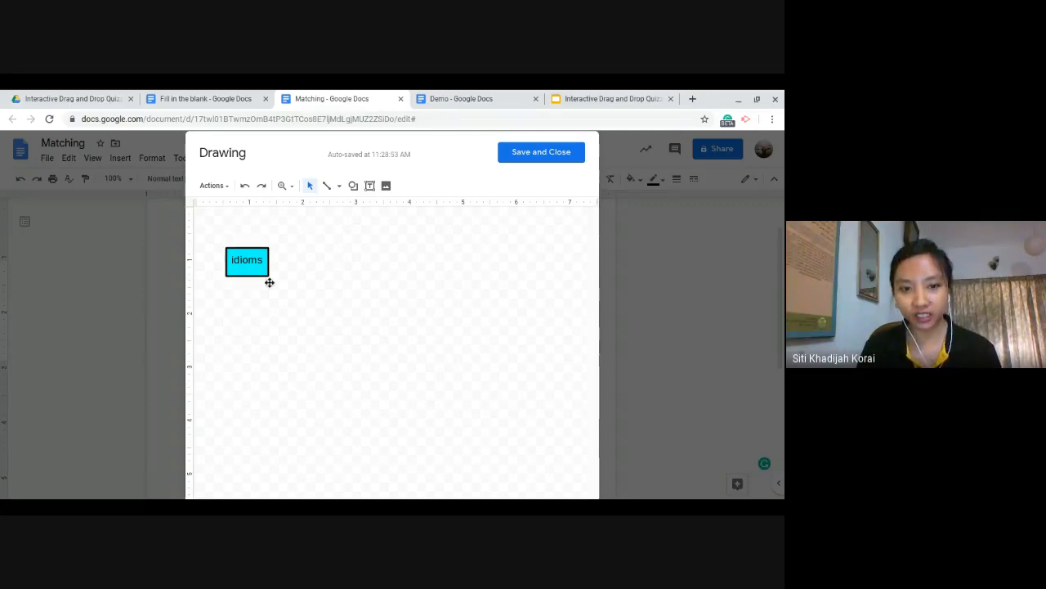
left_click(560, 161)
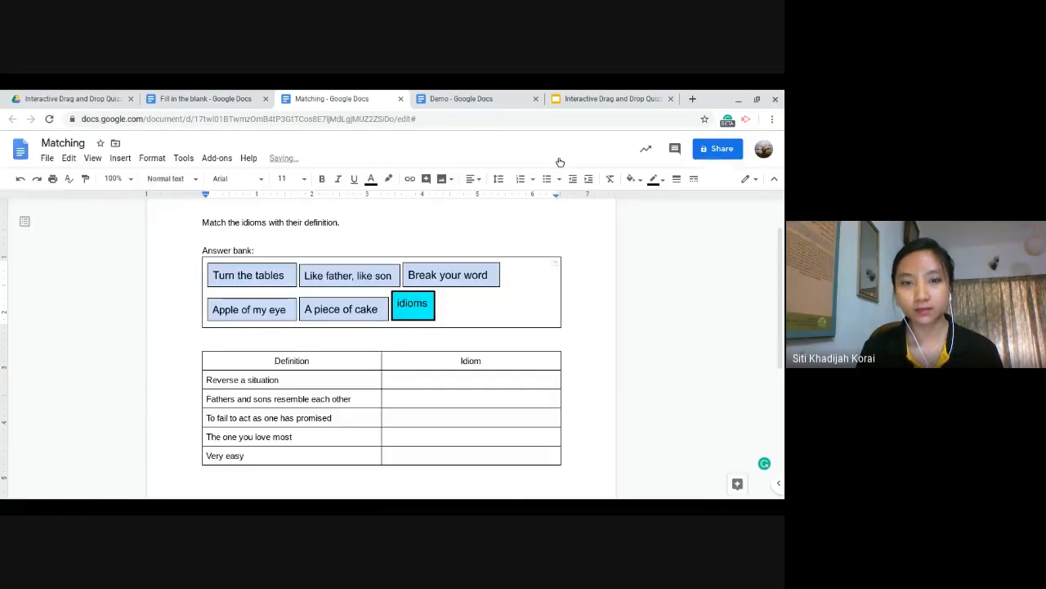
- Move the "idioms" drawing from the answer bank into the Idiom cell beside "To fail to act as one has promised"
left_click(414, 311)
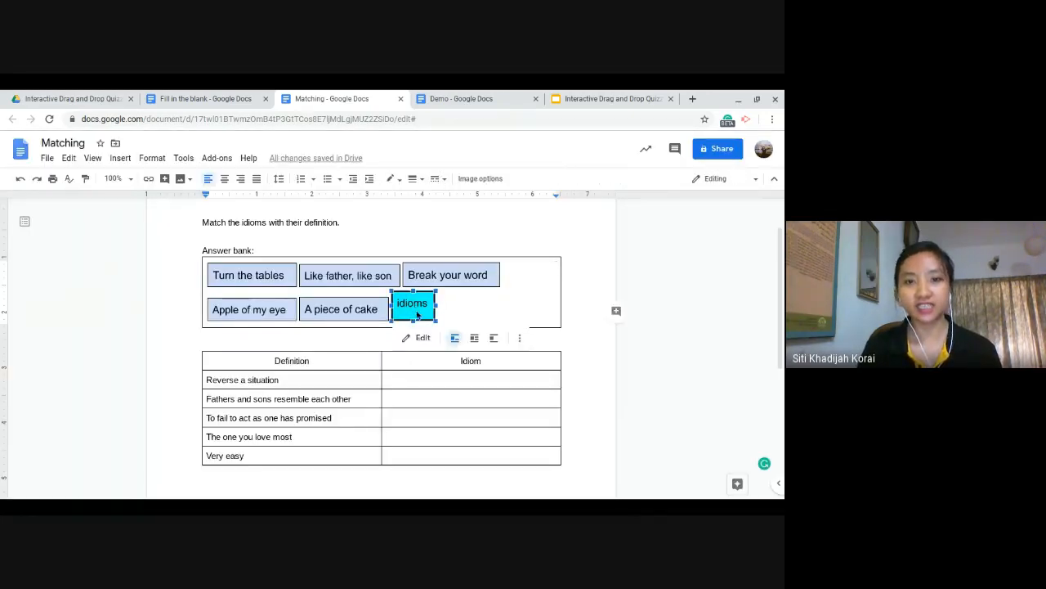
left_click(445, 301)
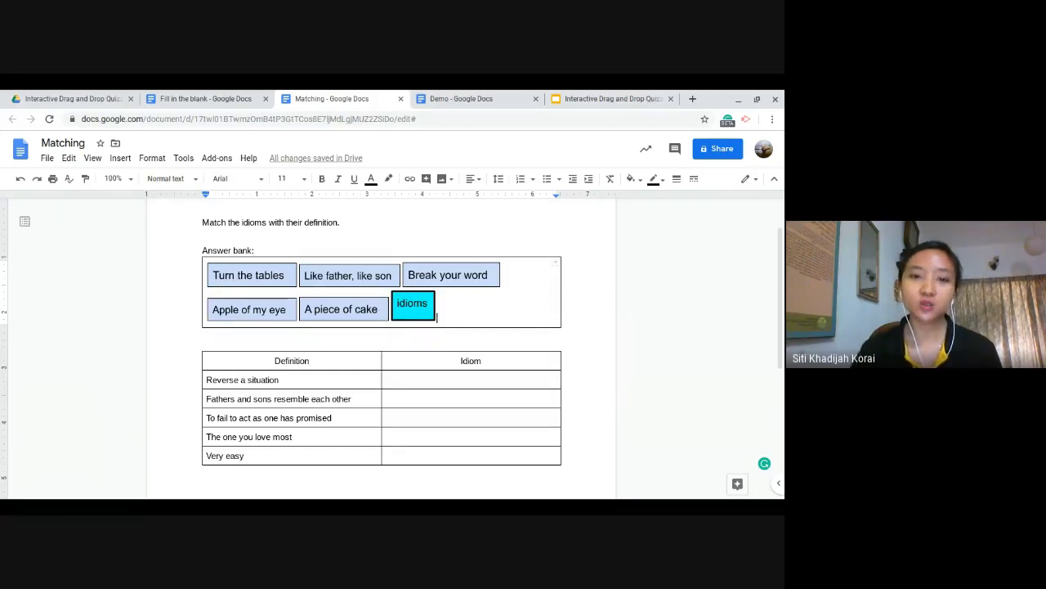
left_click(416, 306)
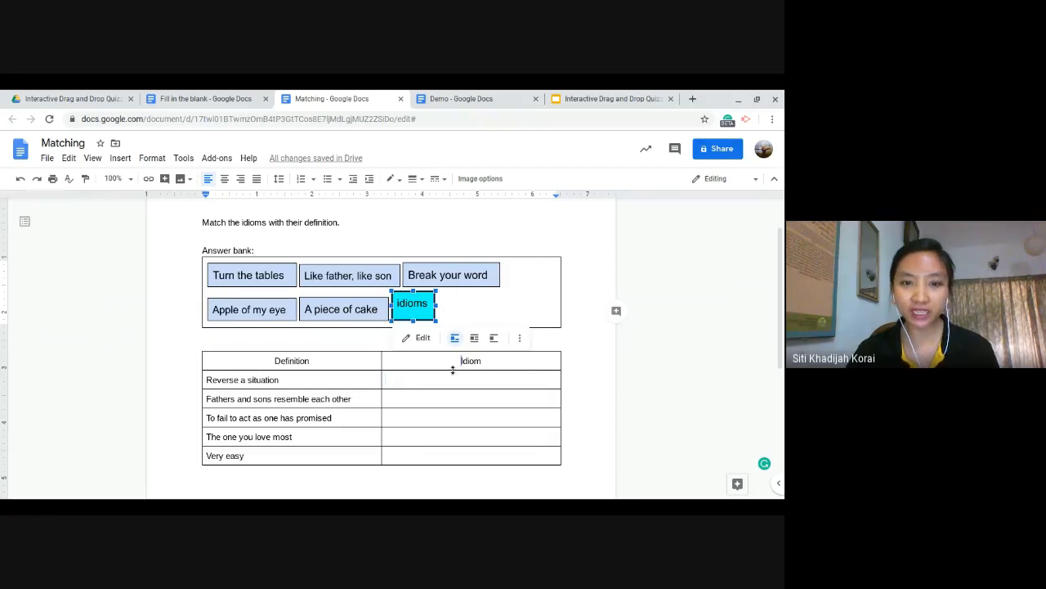
left_click_drag(414, 306, 530, 411)
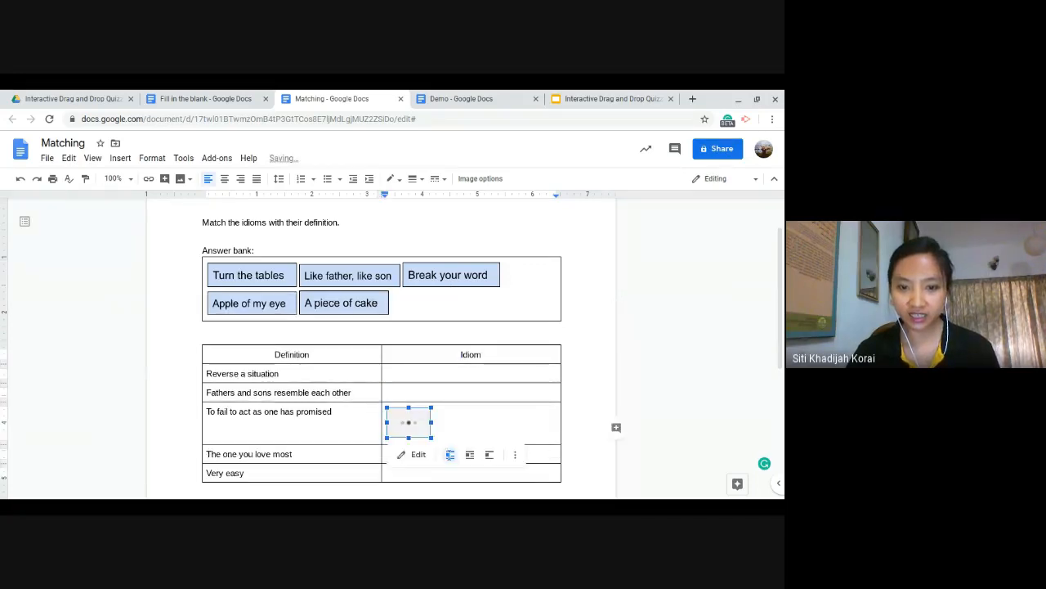
double_click(530, 404)
left_click(497, 421)
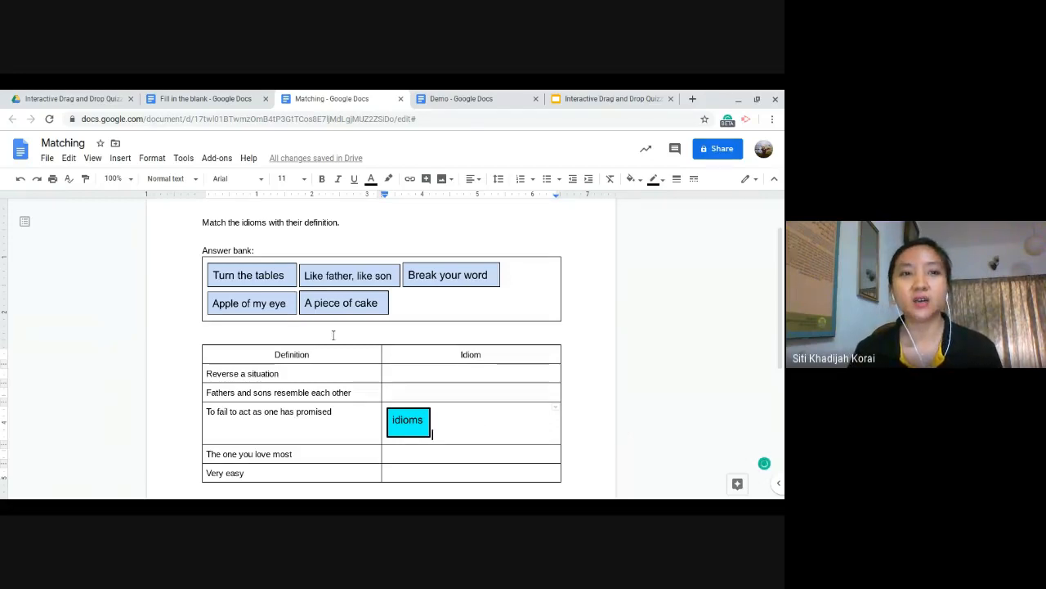
- Compare the answer bank and question layout of the Fill in the blank document with those of the Matching document
left_click(174, 94)
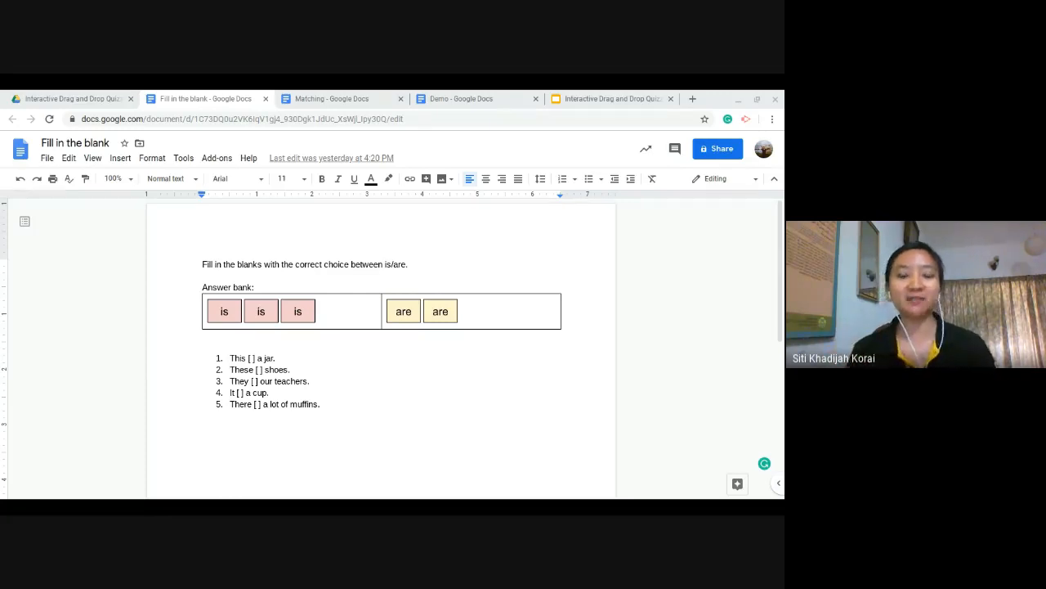
left_click(410, 264)
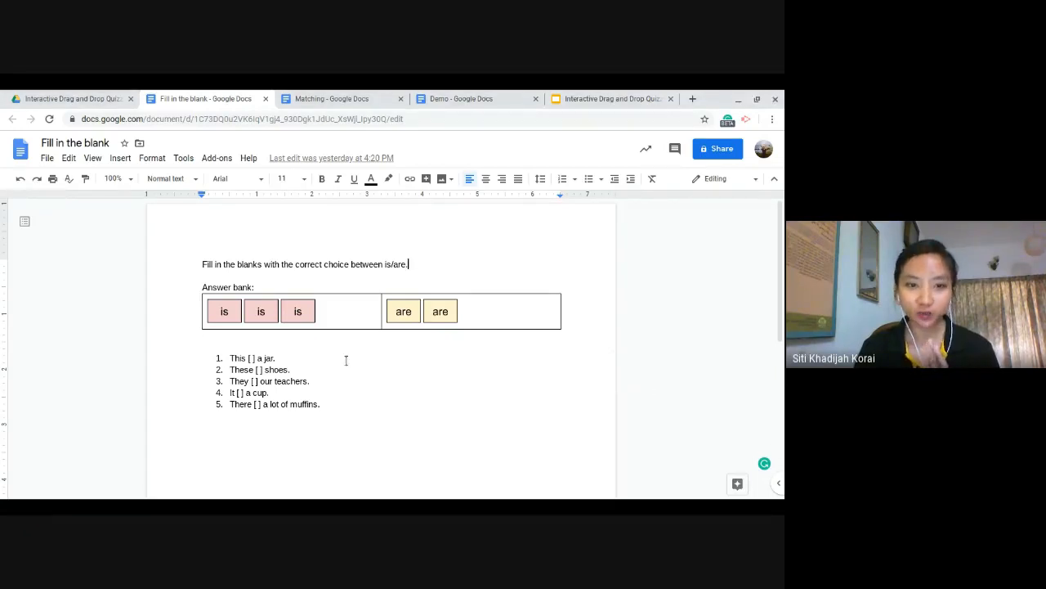
left_click(249, 335)
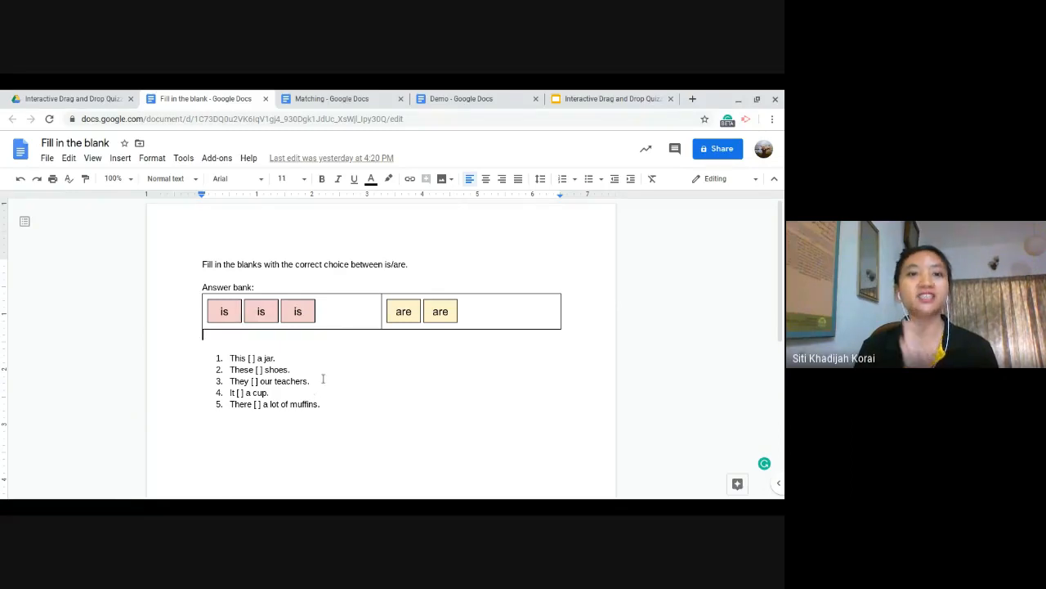
left_click(319, 98)
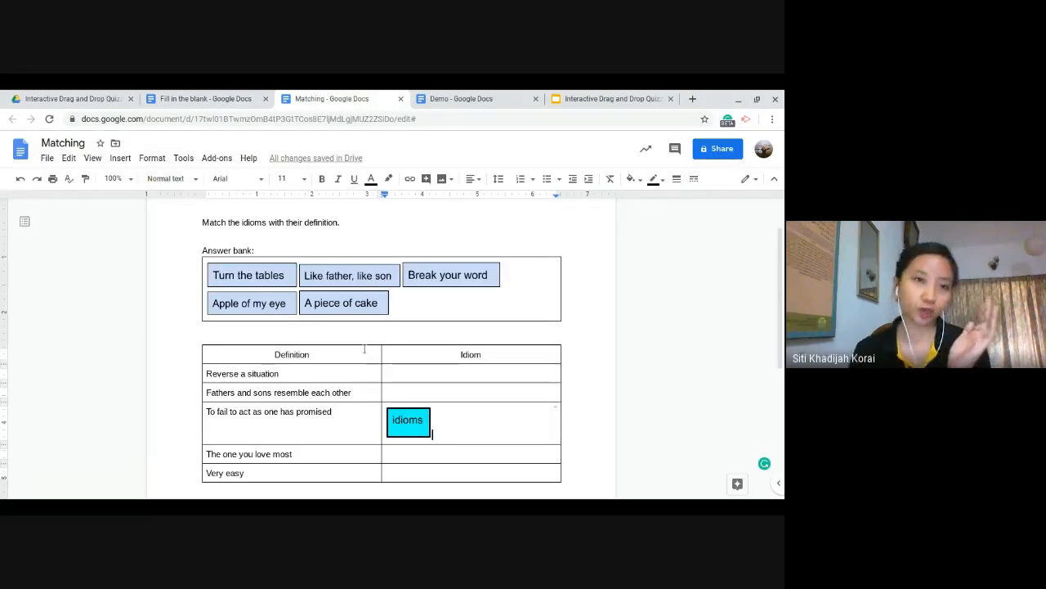
left_click(247, 94)
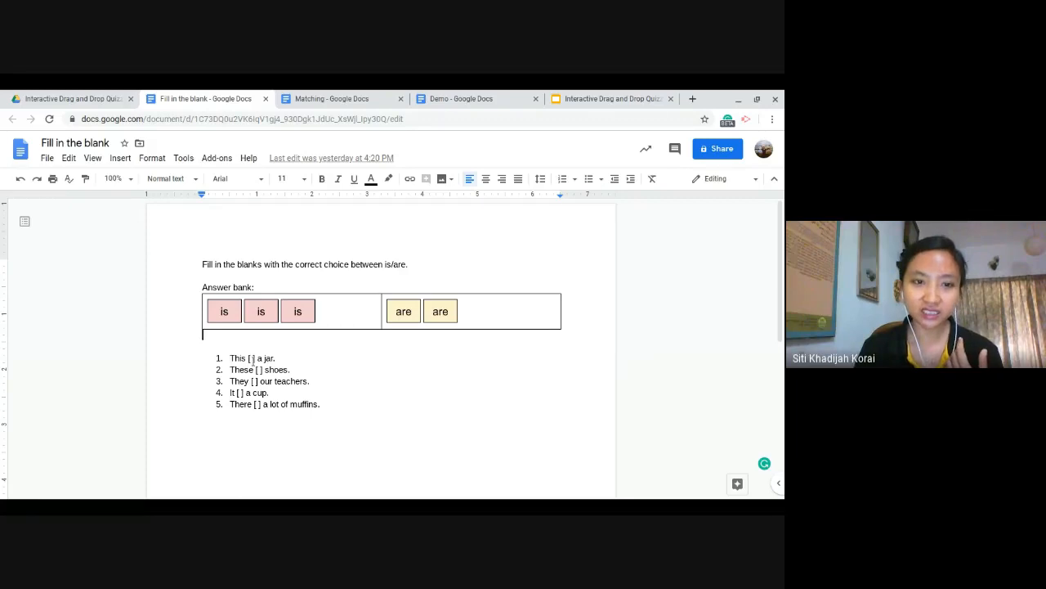
left_click(251, 358)
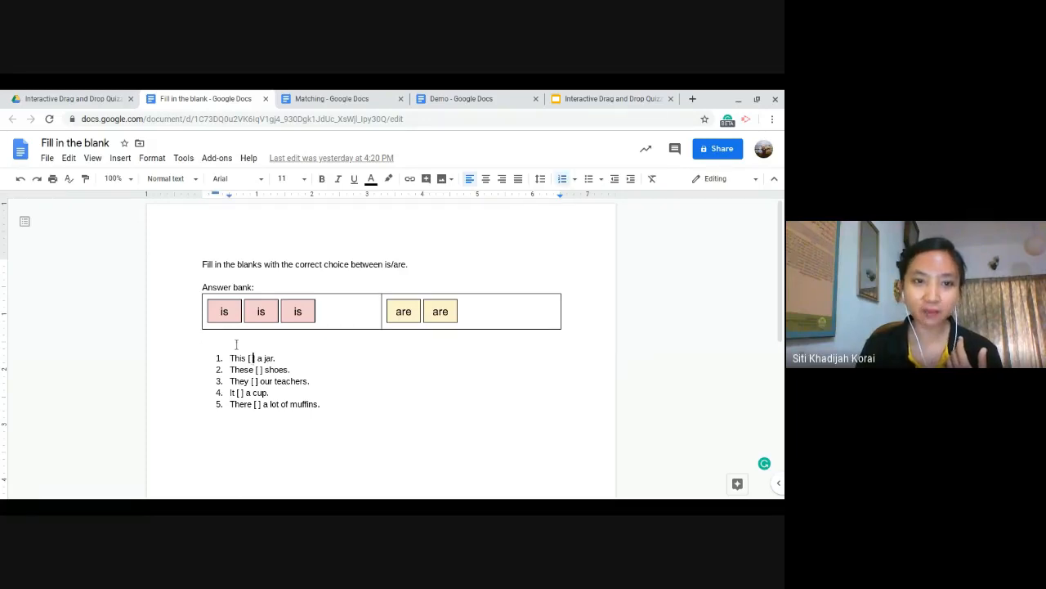
left_click(290, 346)
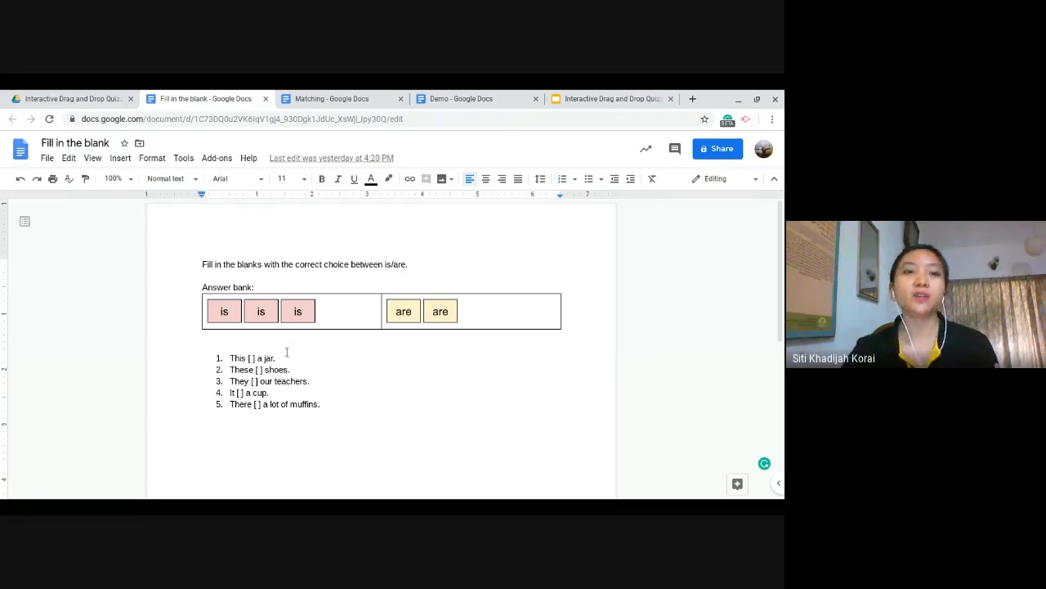
left_click(367, 98)
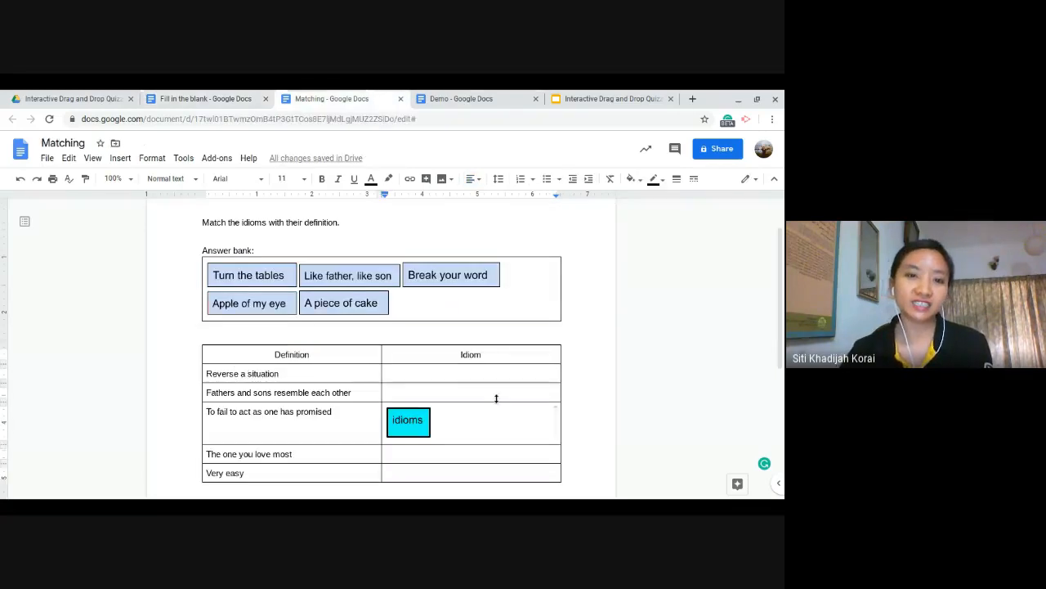
left_click(465, 247)
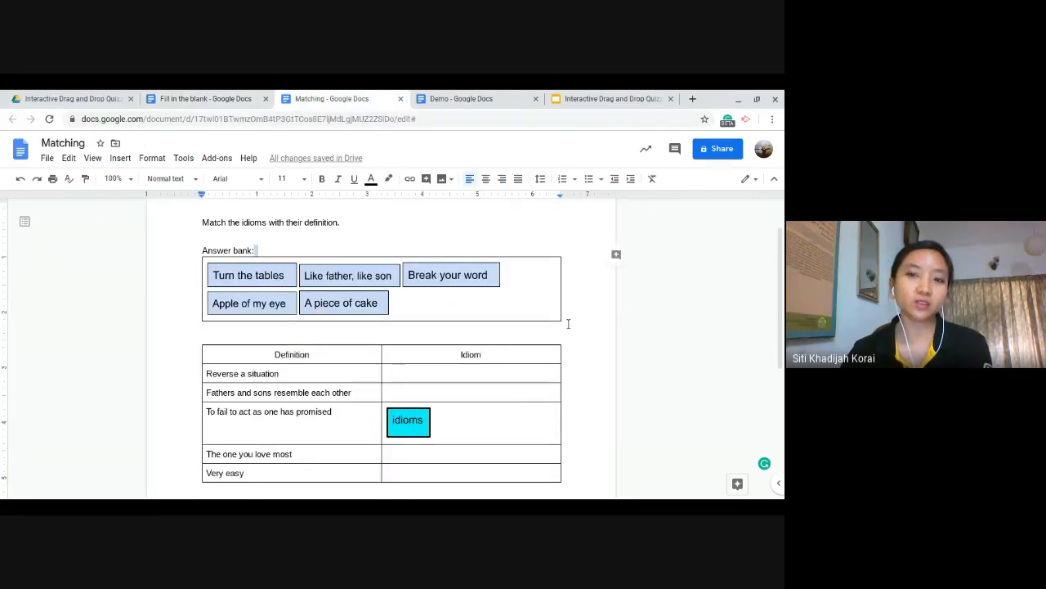
left_click(568, 325)
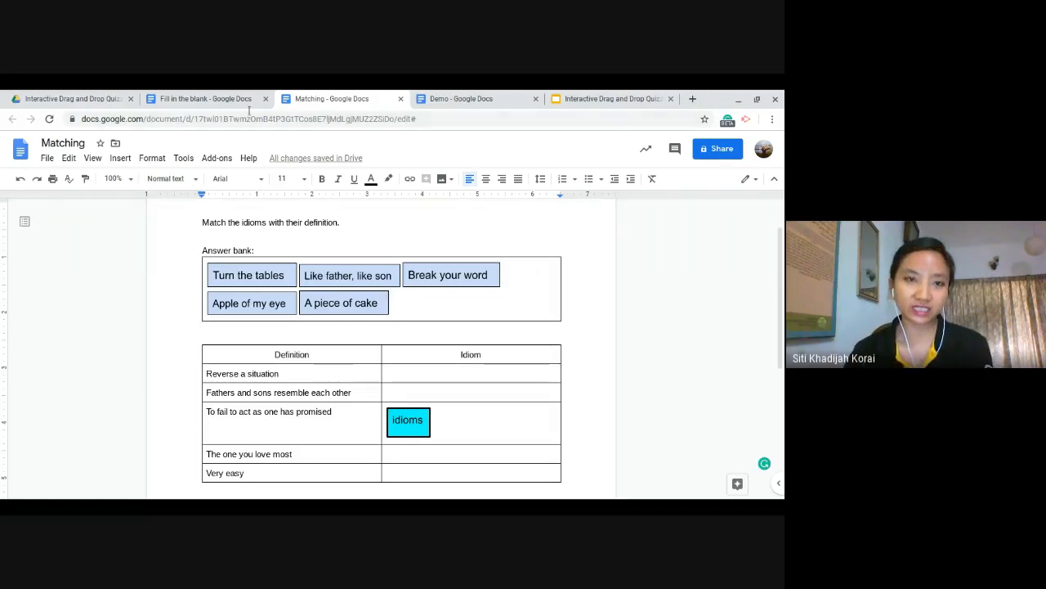
left_click(205, 98)
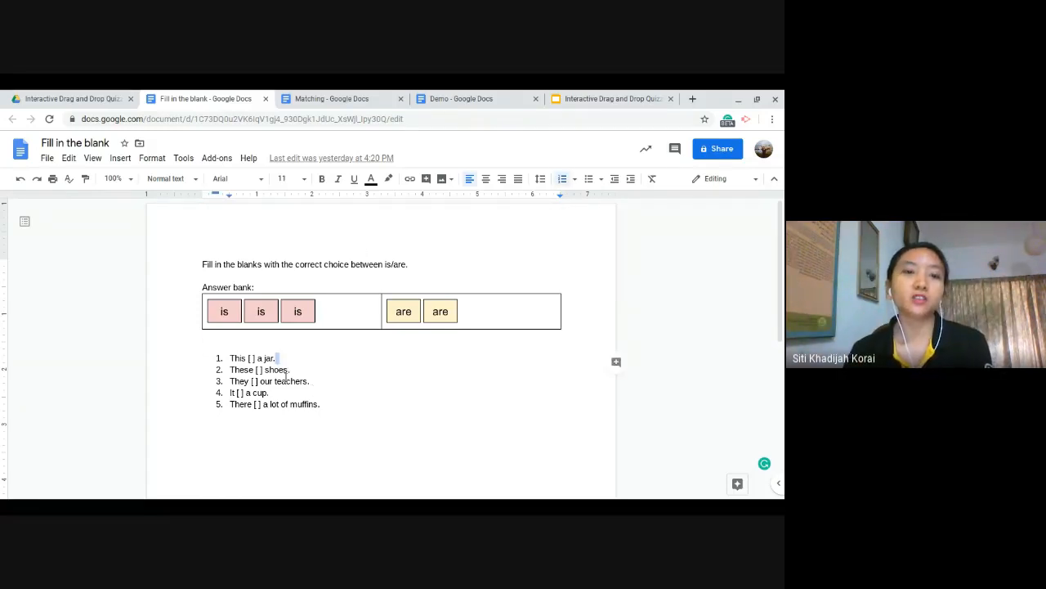
left_click(313, 363)
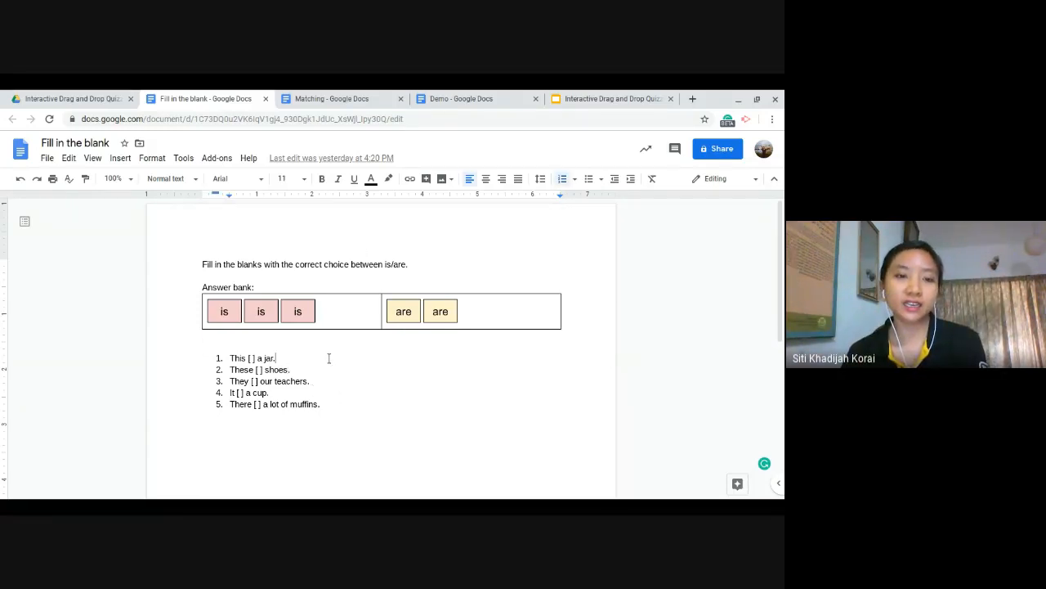
scroll(329, 358, "down", 1)
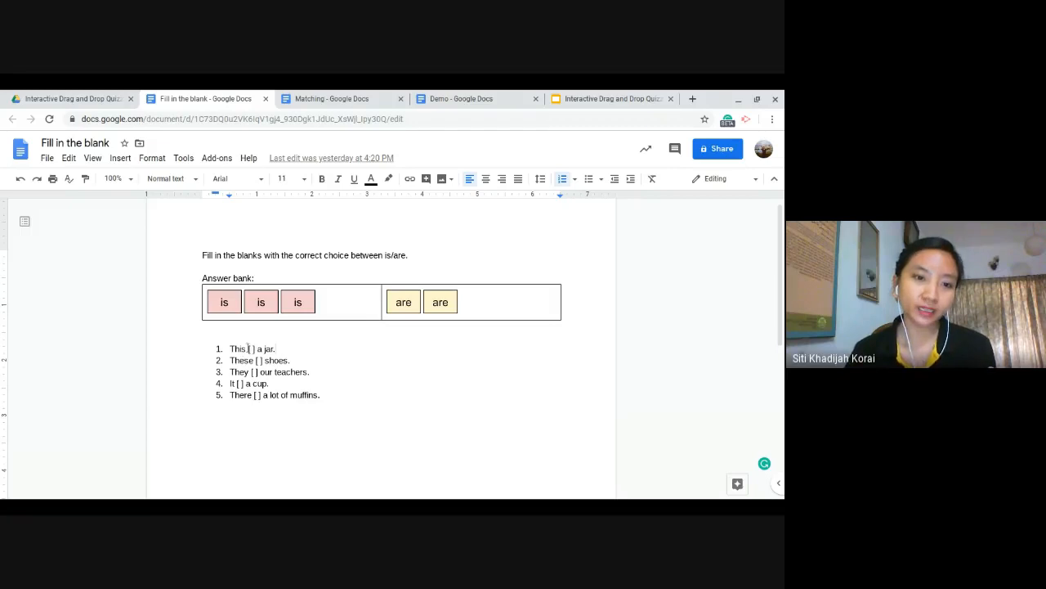
- Move an "is" box from the answer bank into the brackets of sentence 1, "This [ ] a jar."
left_click(217, 296)
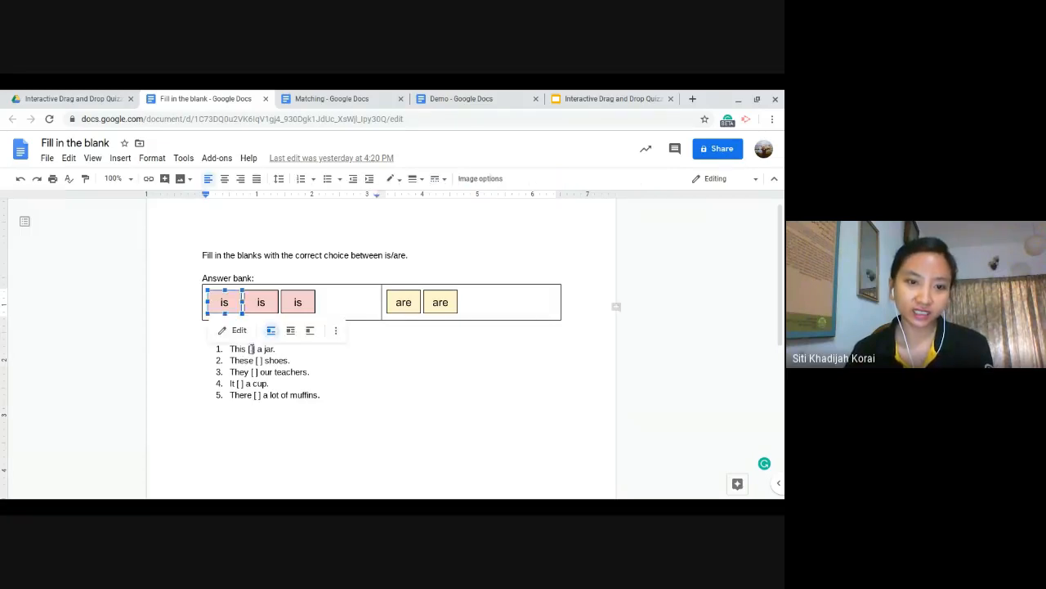
left_click_drag(224, 302, 251, 349)
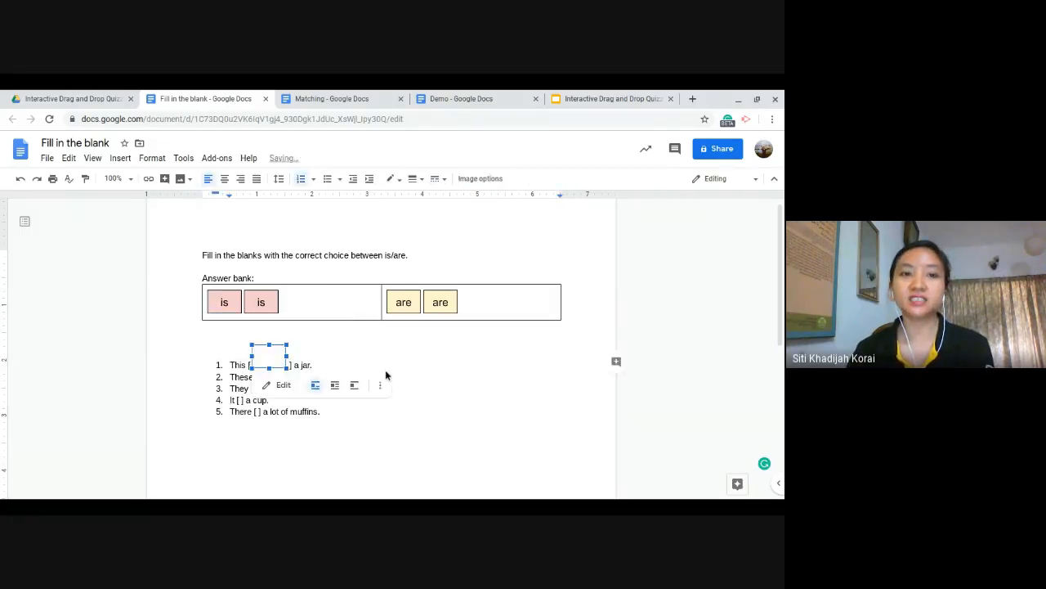
left_click(393, 356)
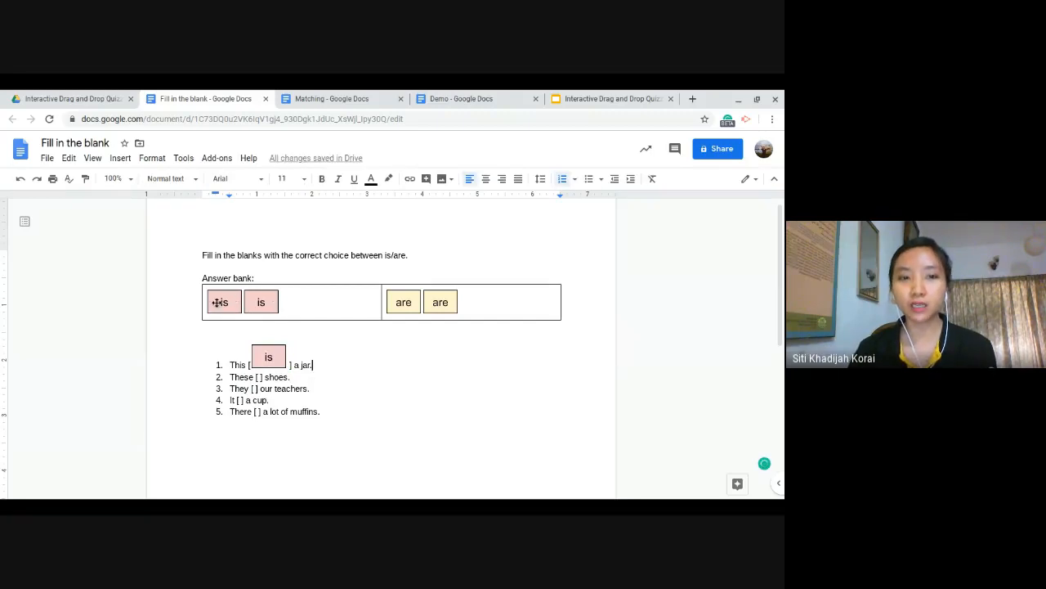
left_click(226, 304)
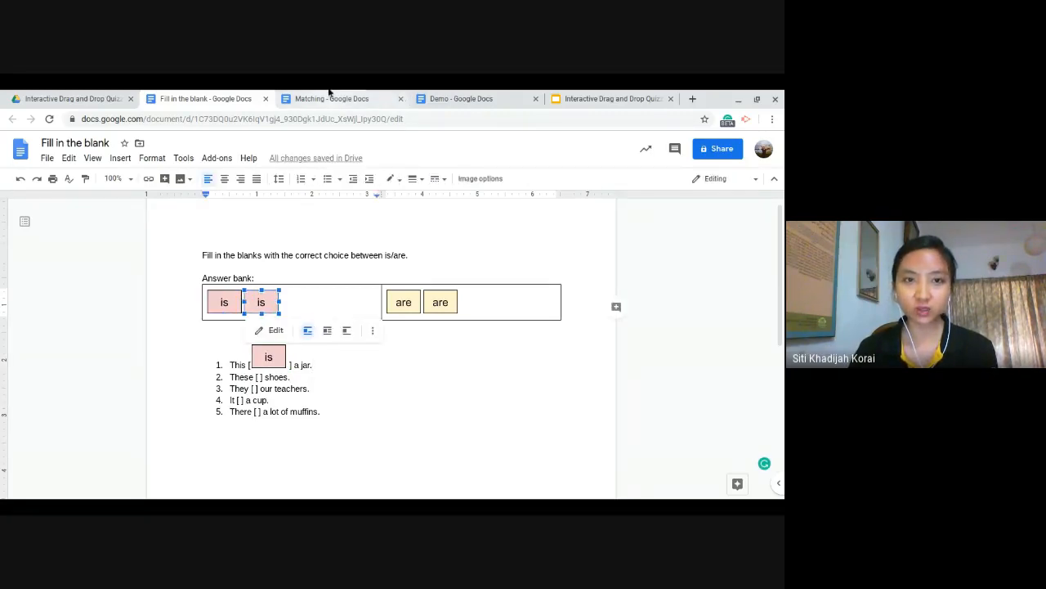
- Switch to the Demo document and delete the "YES" and "NO" drawings from the two fill-in-the-blank questions
left_click(331, 98)
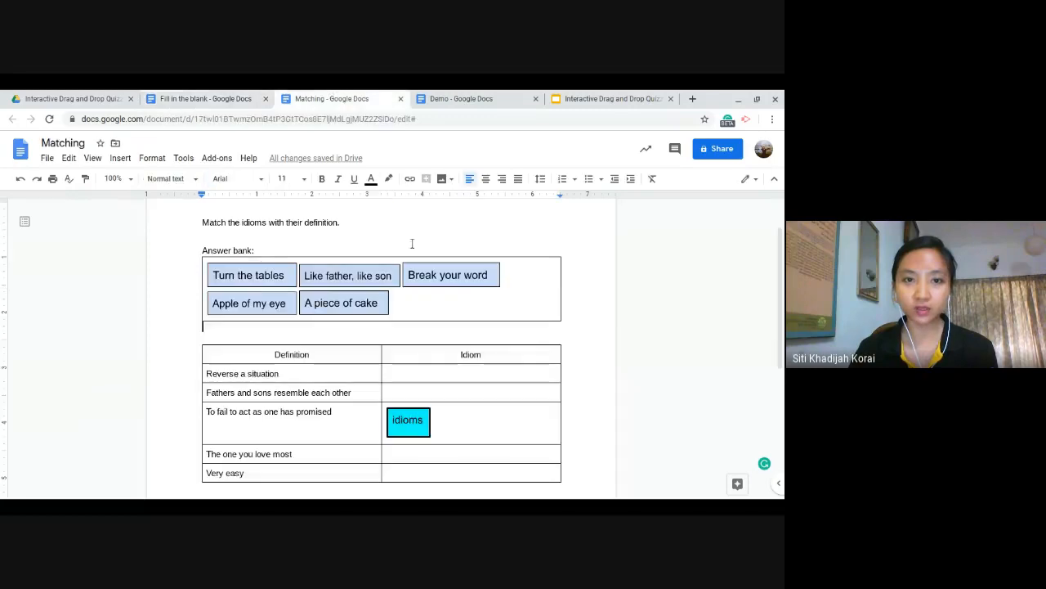
left_click(461, 99)
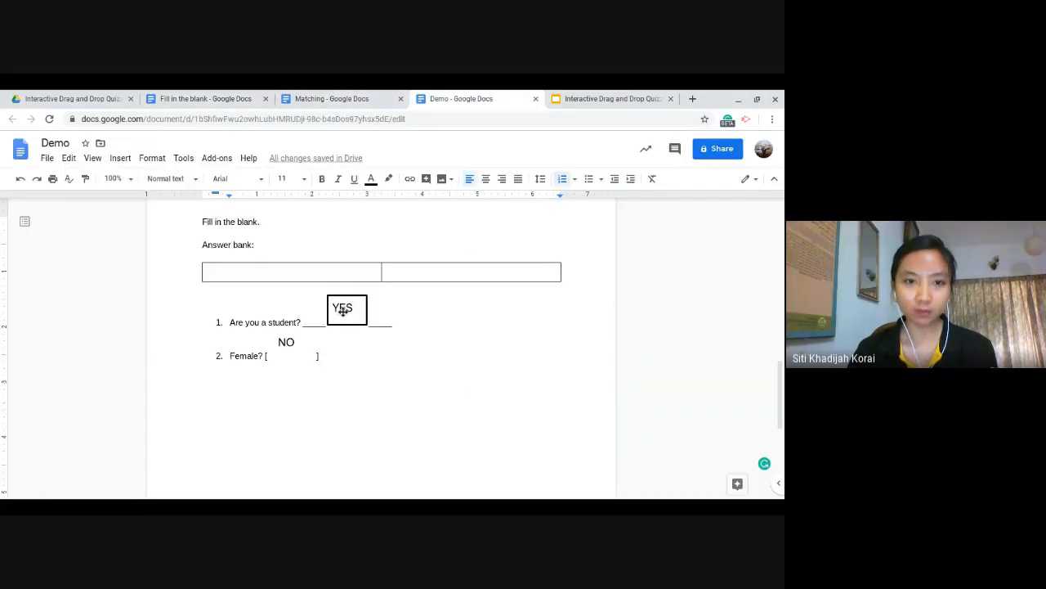
left_click(343, 311)
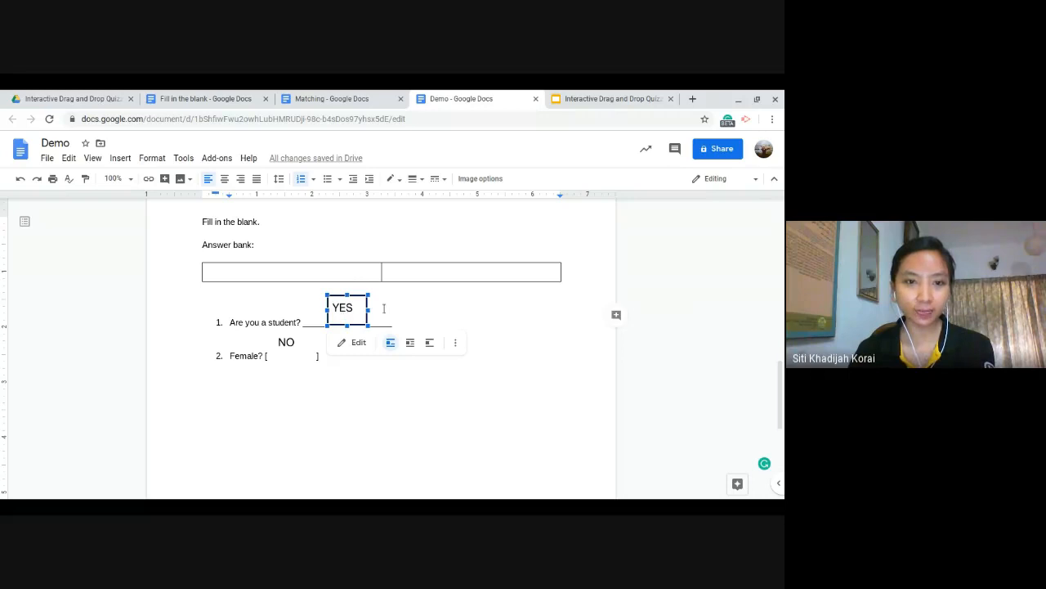
key("Delete")
left_click(288, 318)
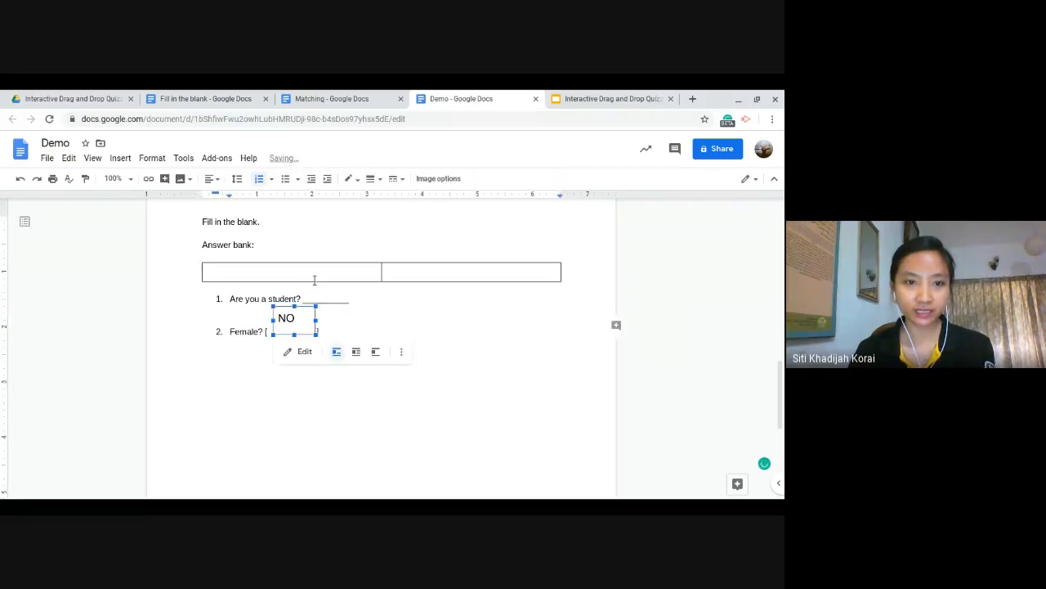
key("Delete")
- Insert a 1 x 1 table under "Answer bank:", above the existing two-cell table
left_click(311, 275)
left_click(312, 255)
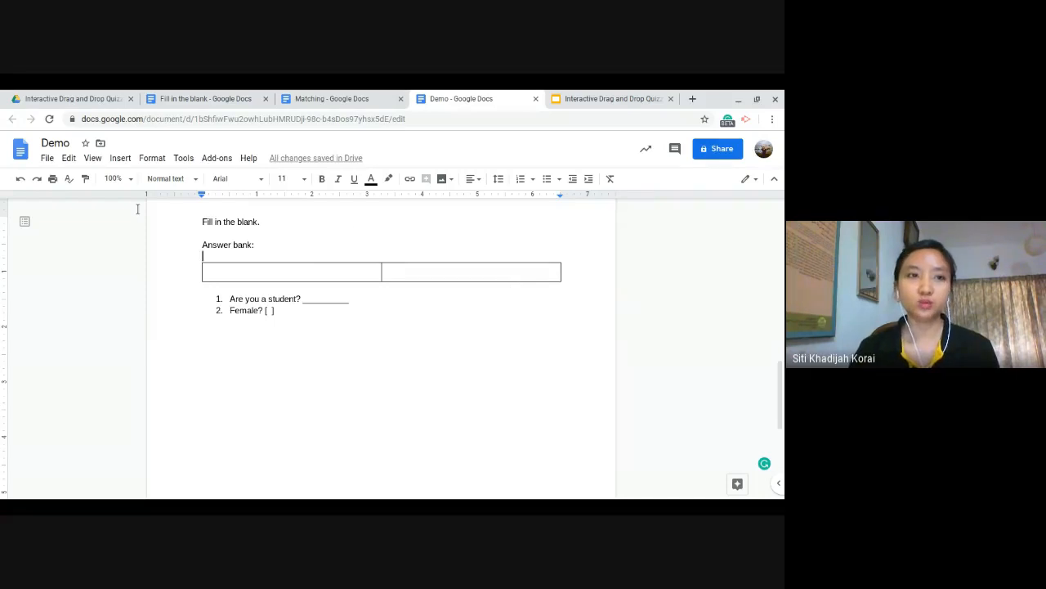
left_click(120, 158)
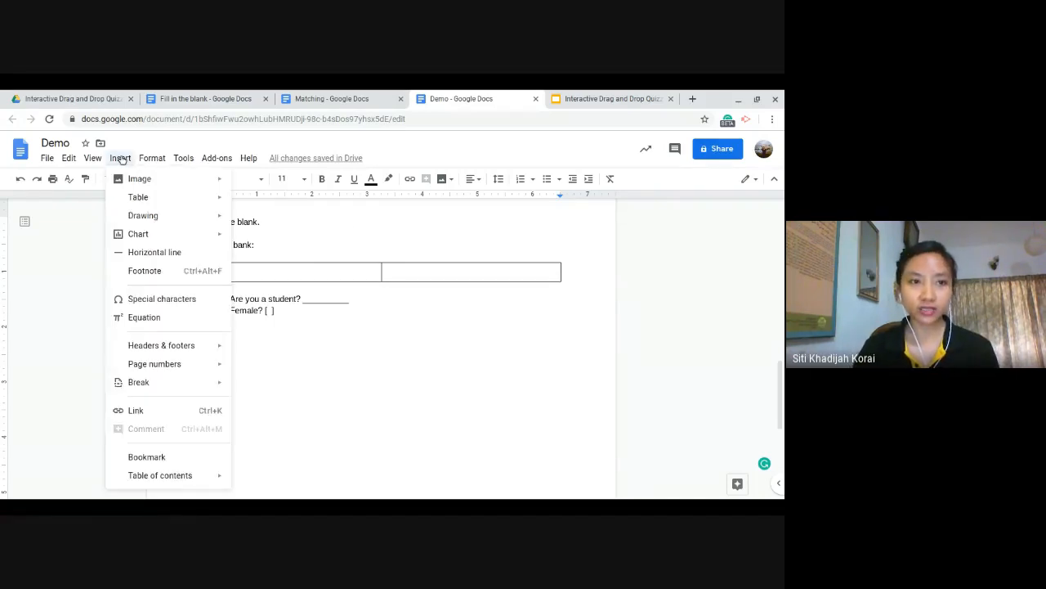
mouse_move(140, 197)
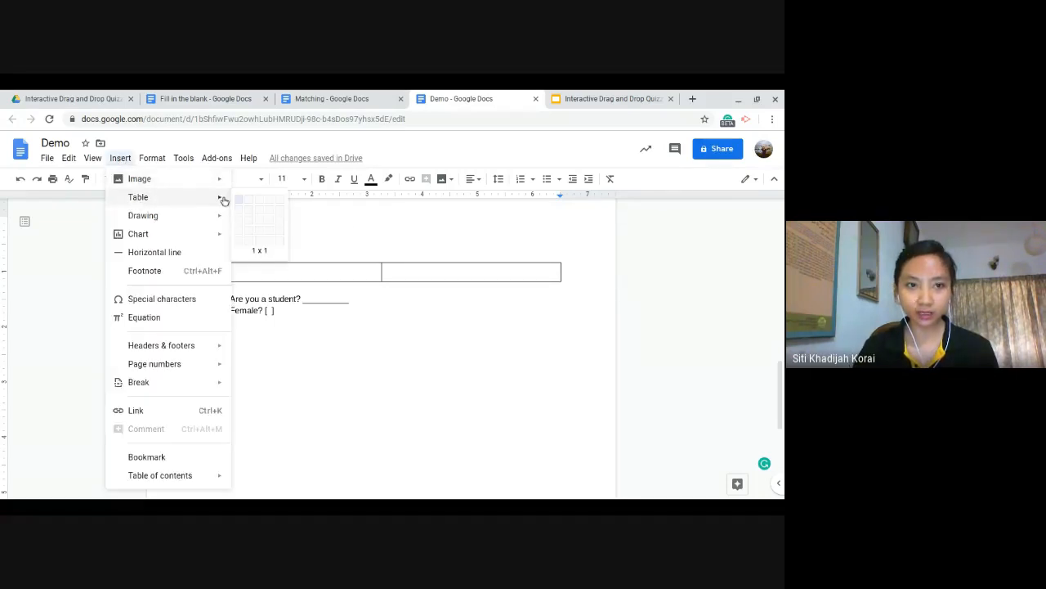
left_click(238, 202)
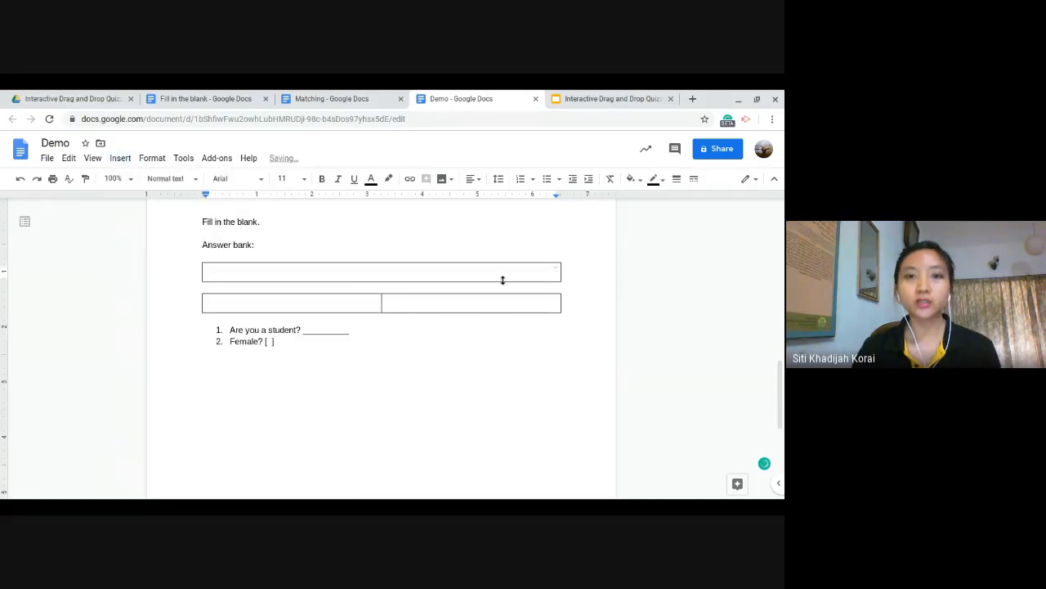
- Label the single-cell table "1x1" and the two-cell table "1X2", each on the line above its table
type("1")
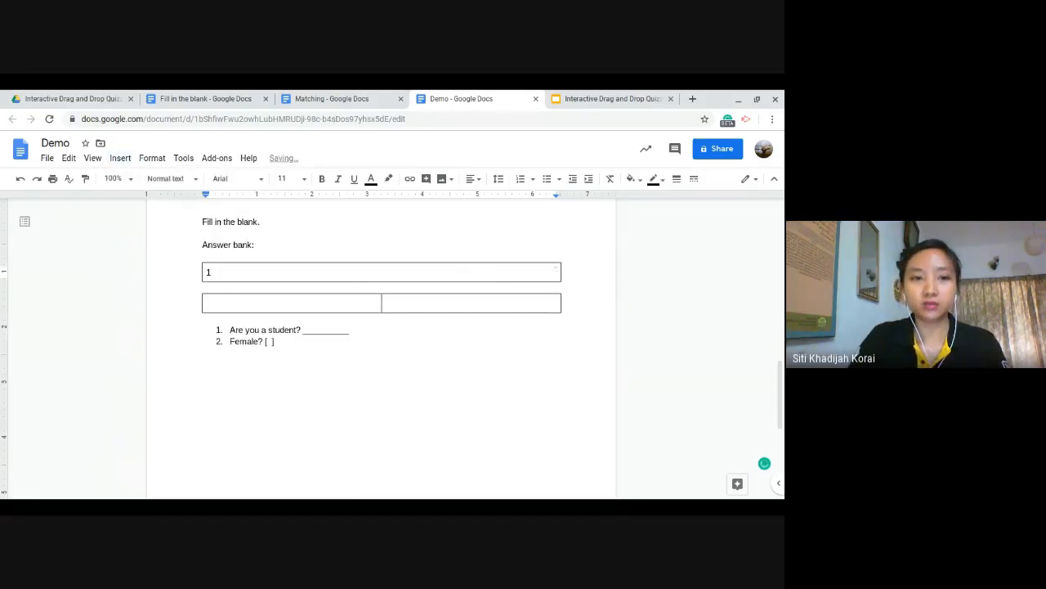
key("BackSpace")
key("BackSpace")
type("1x1")
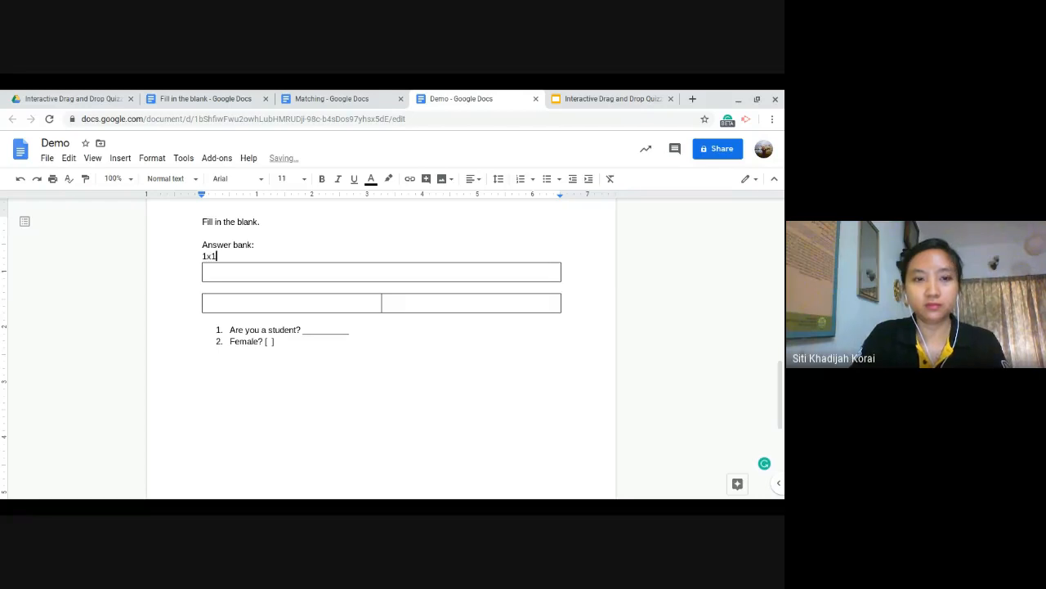
key("Down")
key("Down")
key("Return")
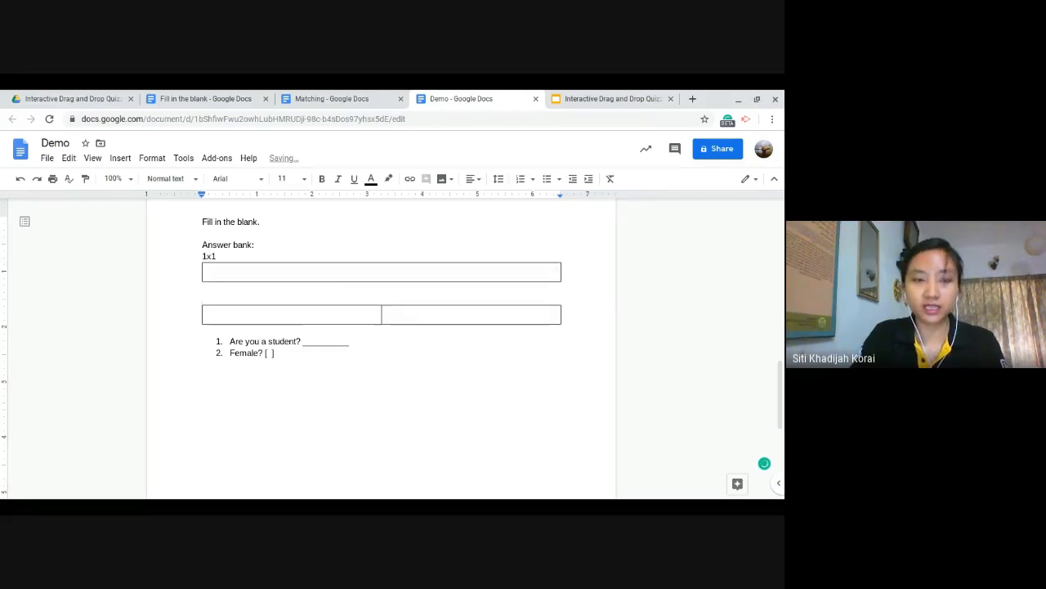
type("1X2")
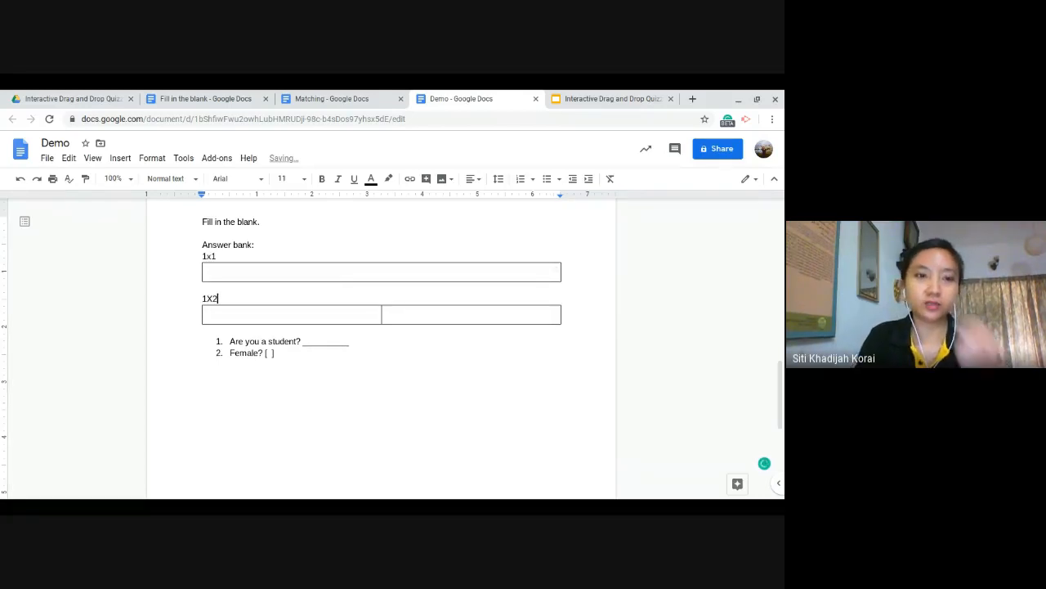
- Compare the 1x1 and 1X2 answer bank tables, and review the Yes/No quiz's answer bank at the start of the document
left_click(228, 255)
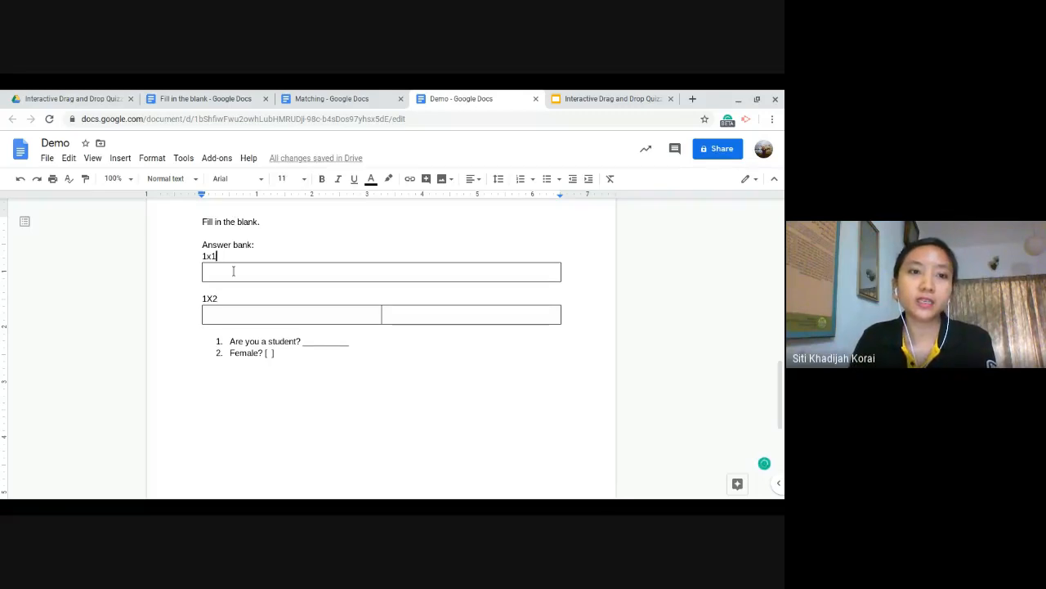
left_click_drag(233, 271, 259, 272)
left_click(262, 272)
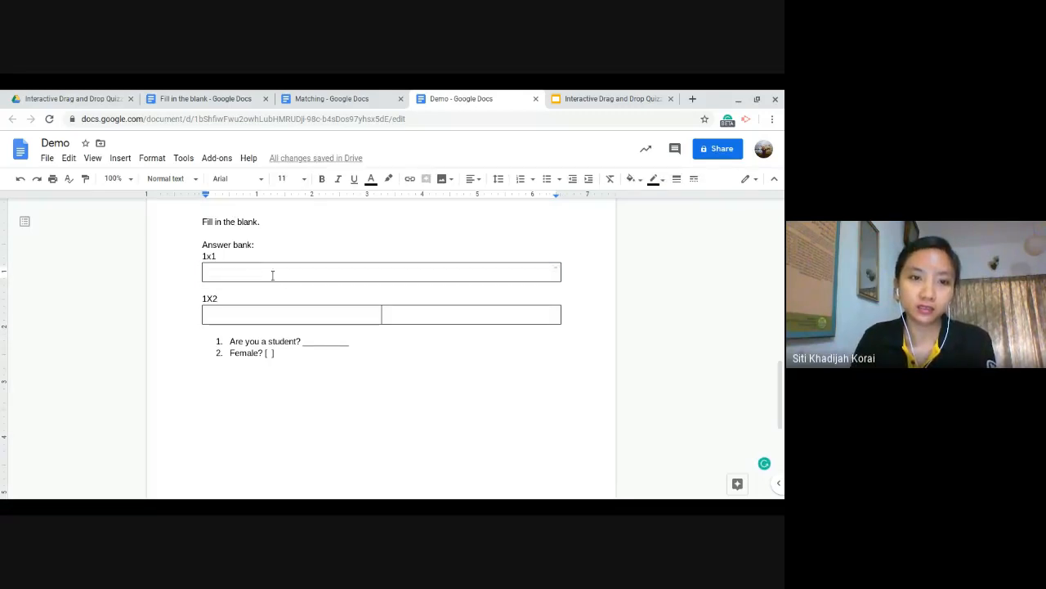
left_click(297, 318)
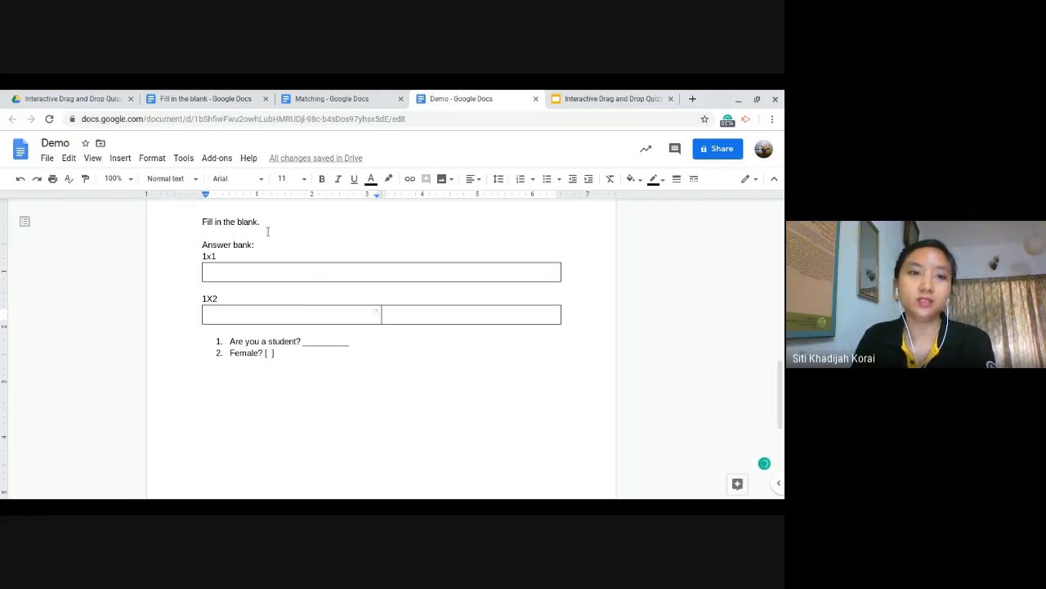
left_click(247, 254)
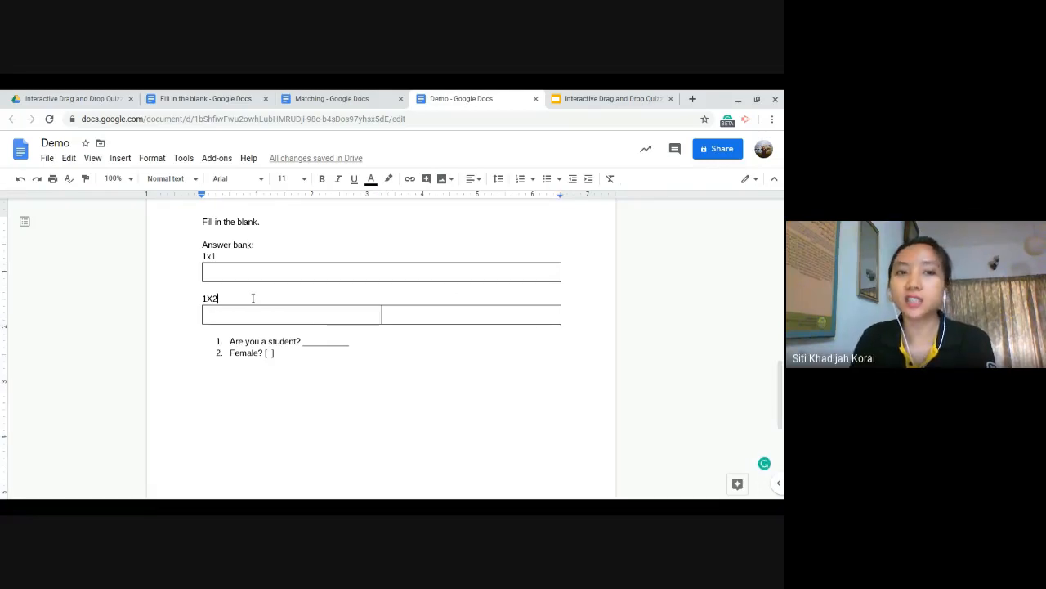
left_click(271, 270)
left_click(276, 313)
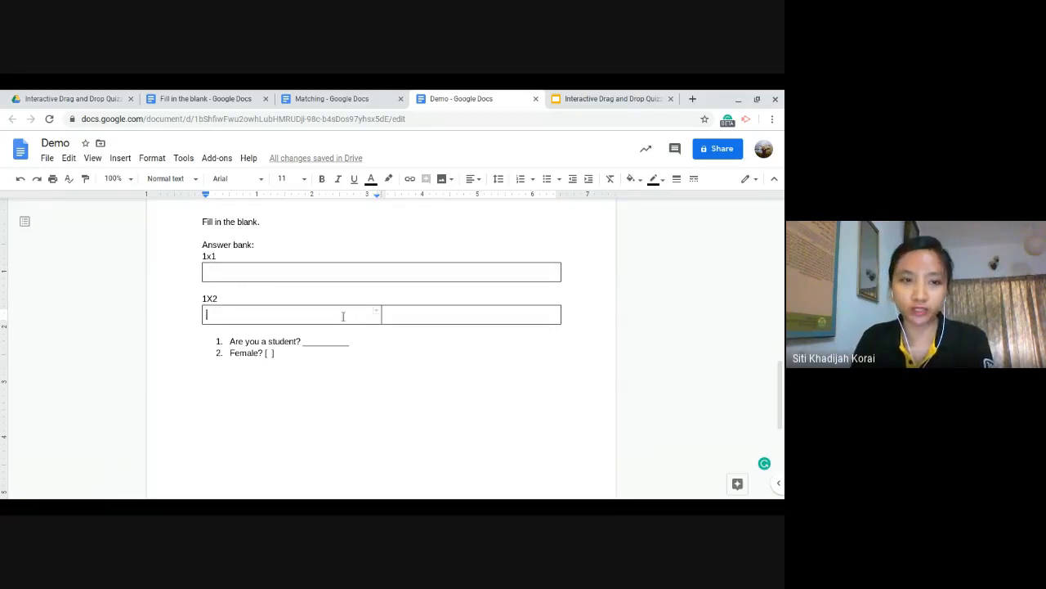
left_click(259, 276)
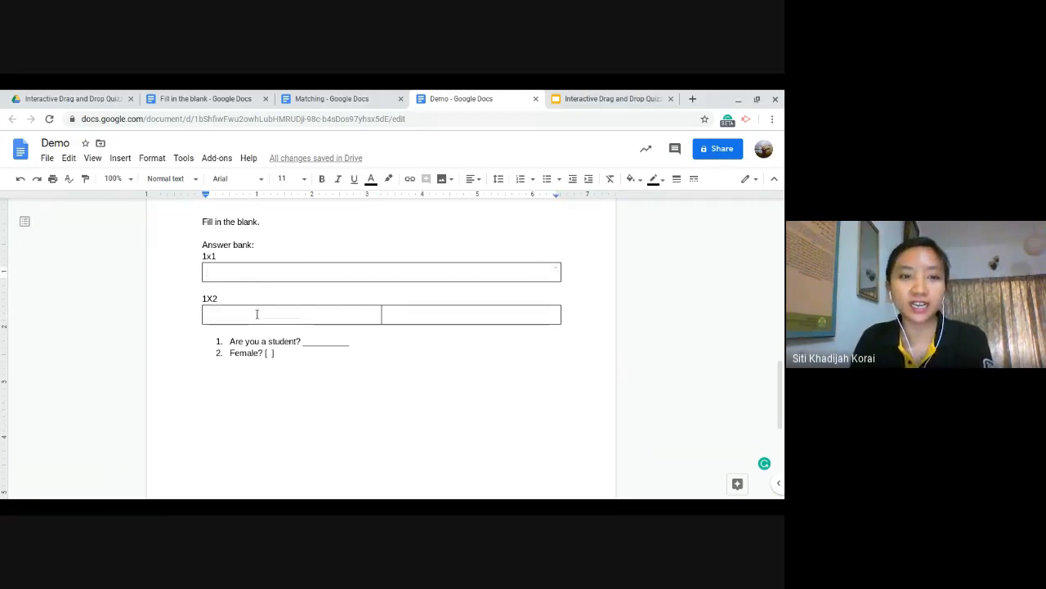
left_click(257, 314)
left_click(415, 312)
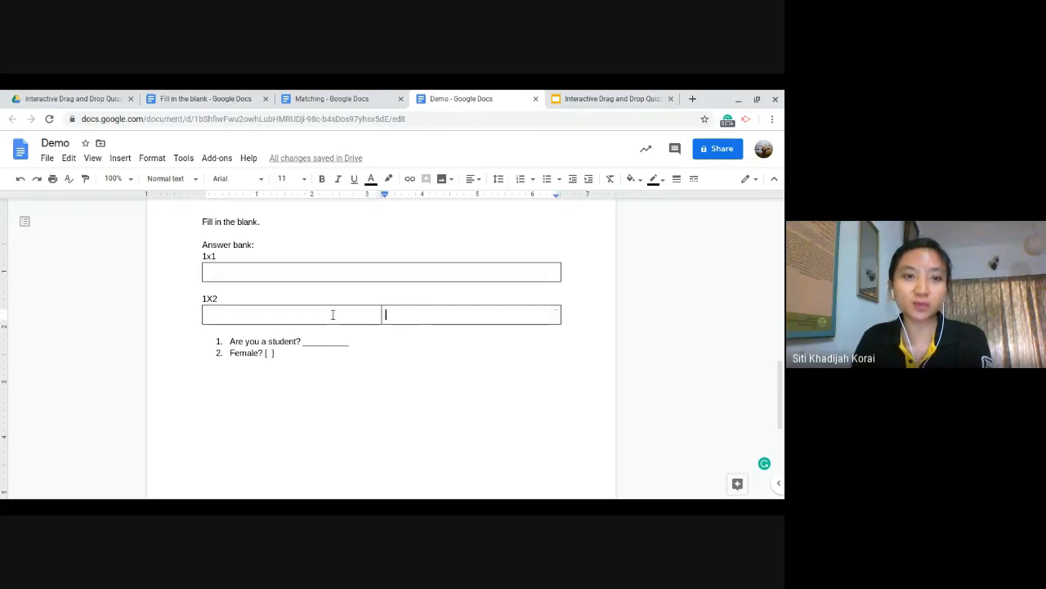
left_click(329, 314)
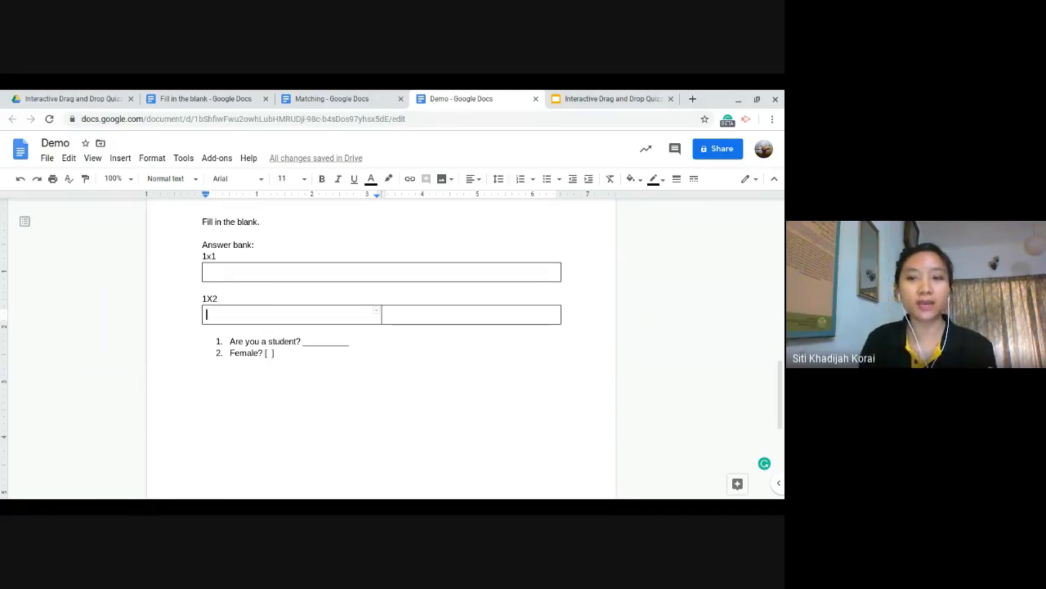
scroll(289, 344, "up", 10)
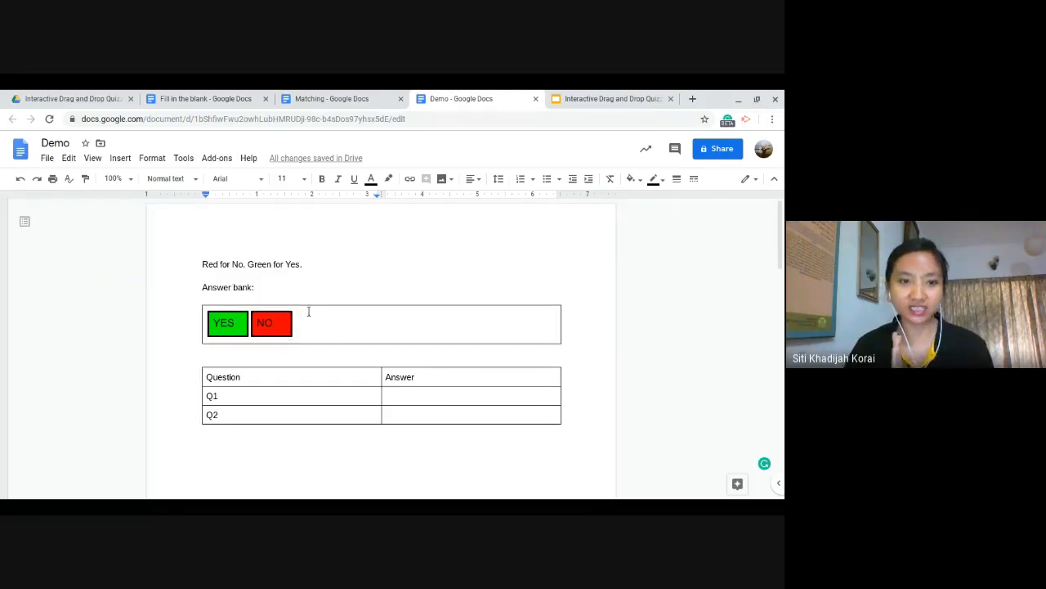
scroll(308, 312, "down", 10)
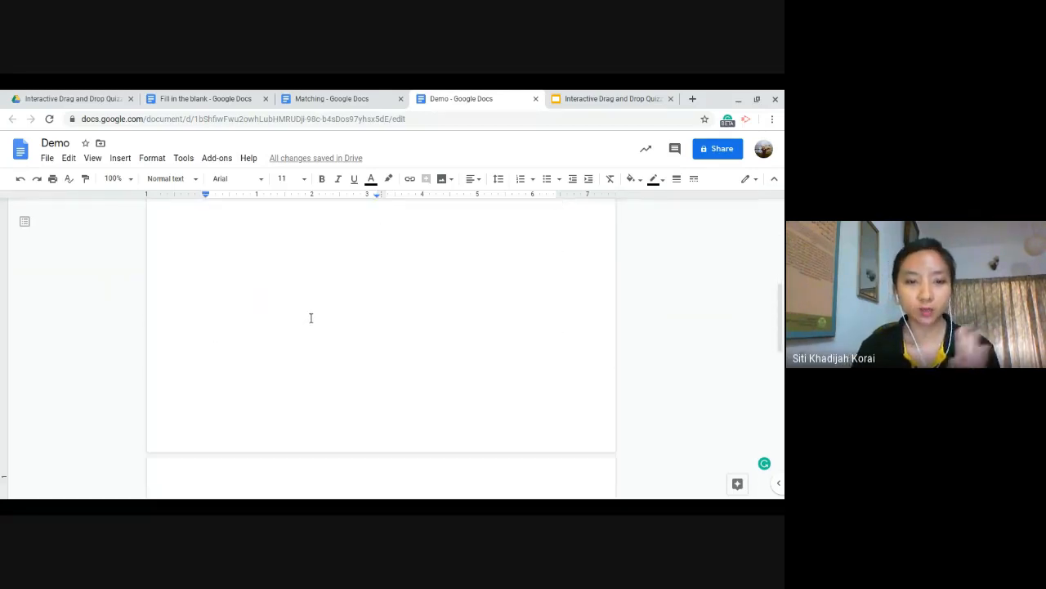
scroll(325, 375, "down", 2)
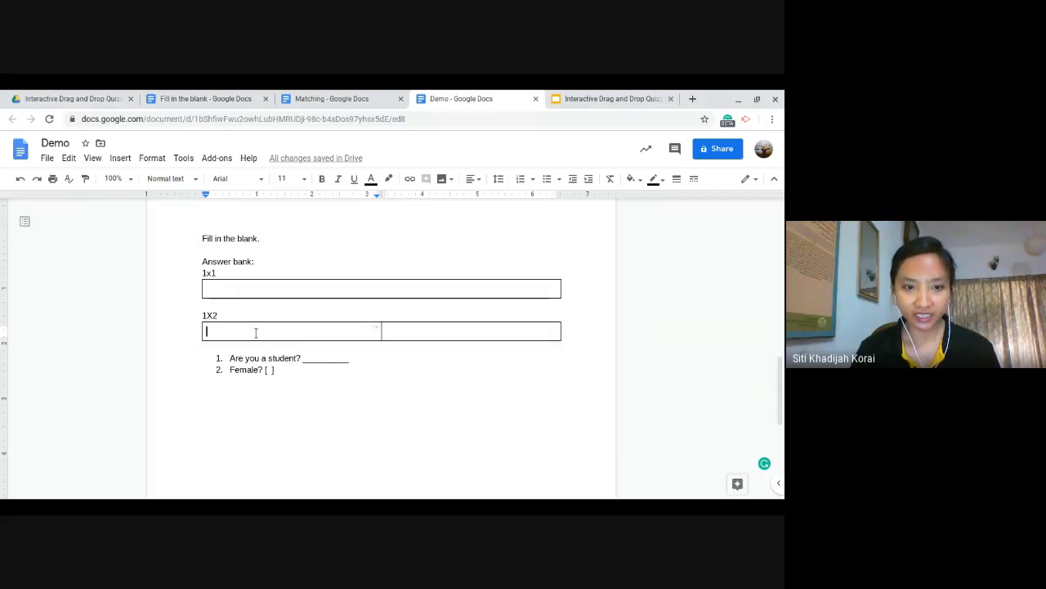
- Start a new drawing in the first cell of the 1X2 table and add a small text box reading "YES"
left_click(119, 159)
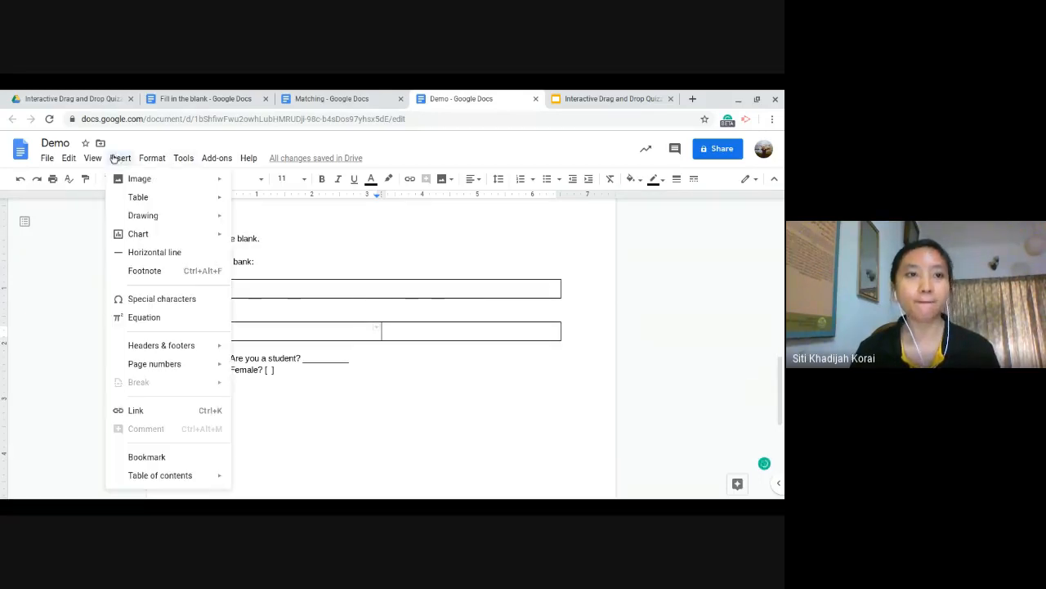
mouse_move(131, 216)
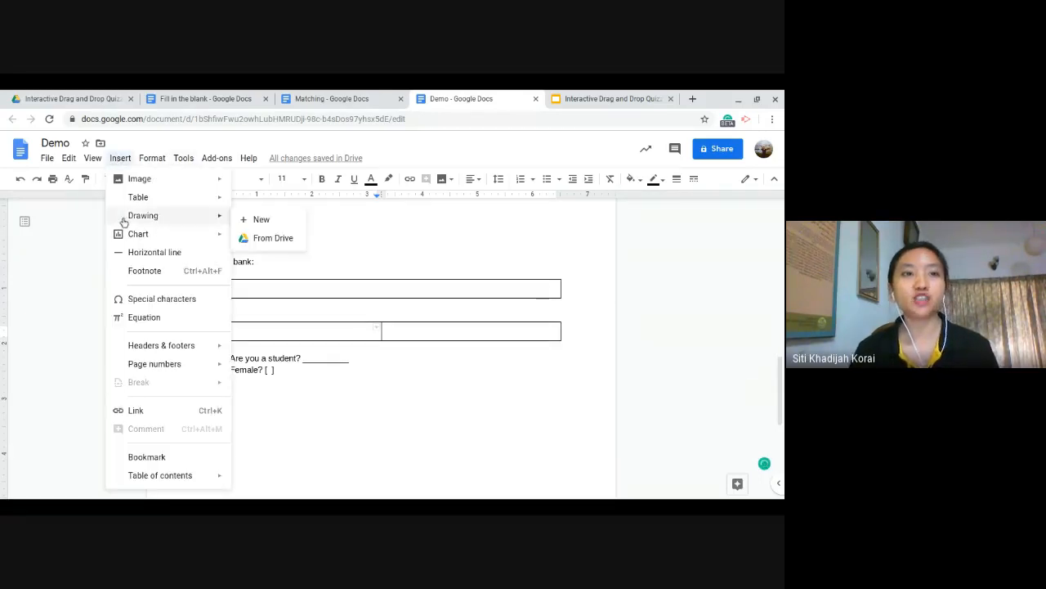
left_click(259, 220)
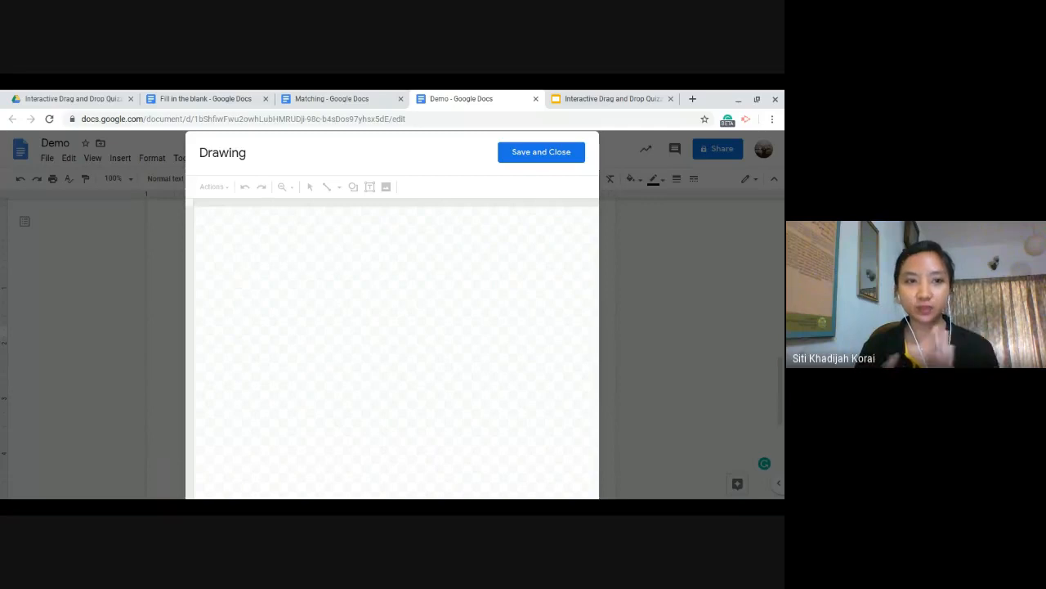
left_click(369, 186)
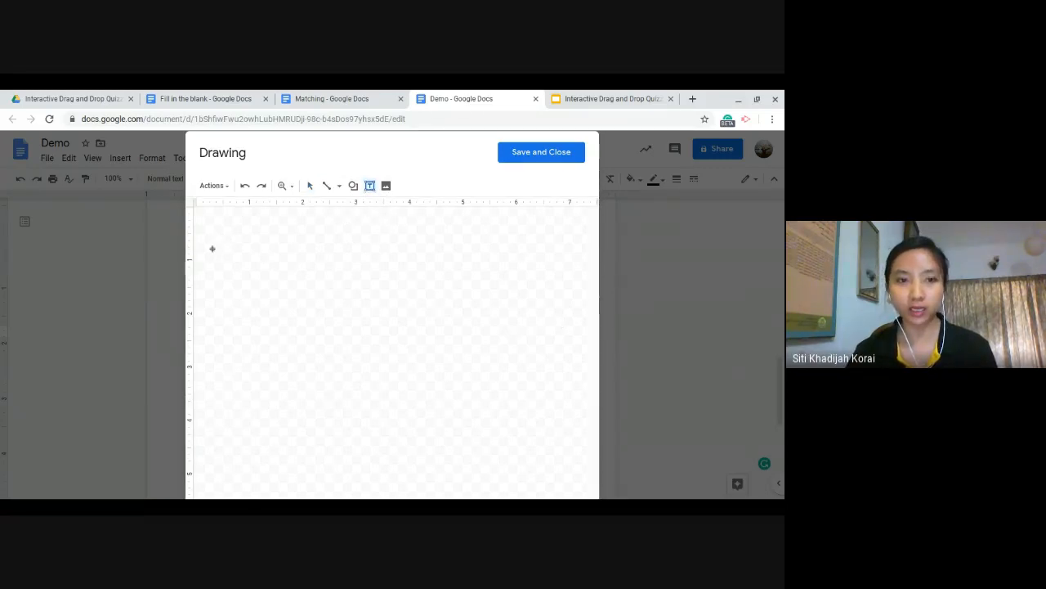
left_click_drag(217, 239, 287, 269)
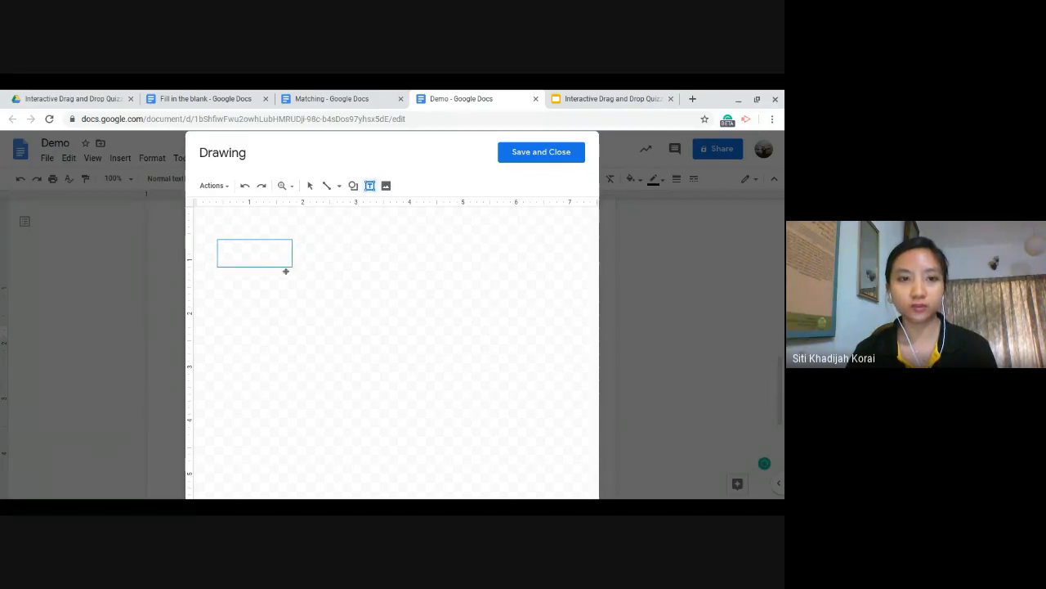
left_click(259, 259)
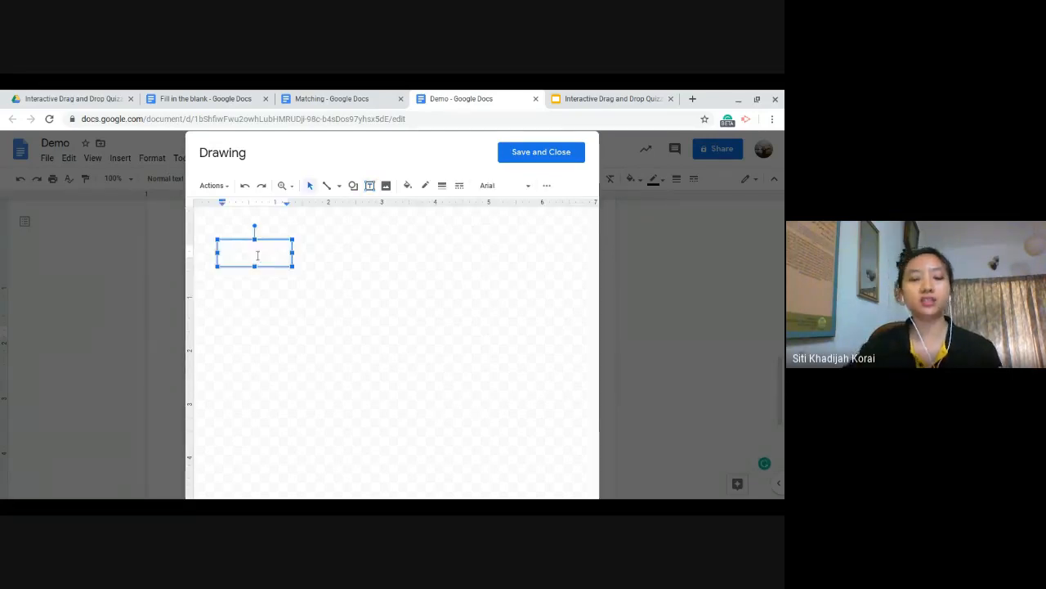
type("YES")
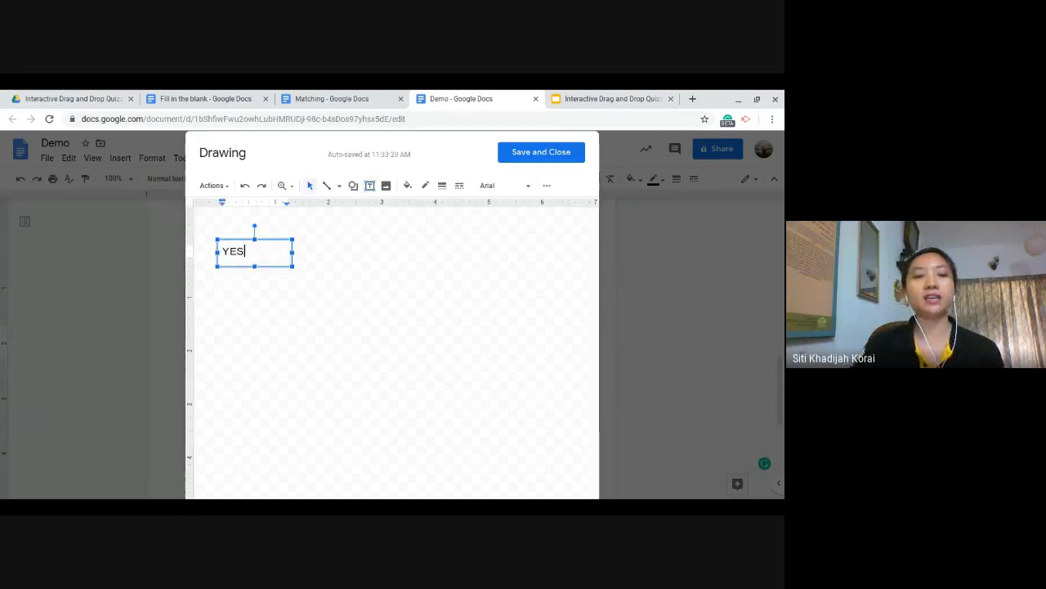
- Style the YES text box with a green fill and 3px black border, narrow it around the word, and save the drawing
left_click(407, 193)
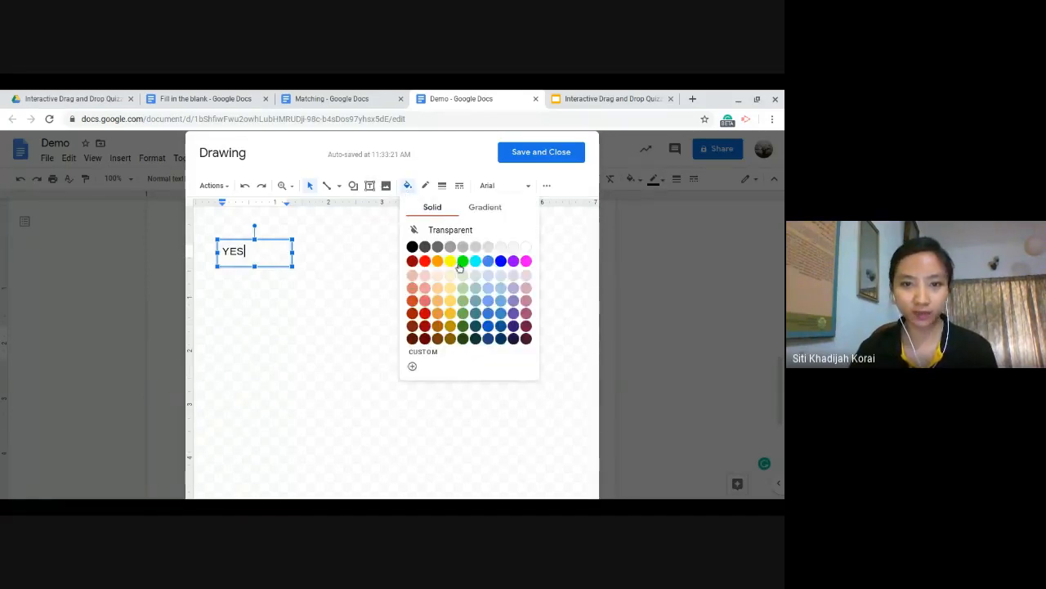
left_click(463, 261)
left_click(428, 186)
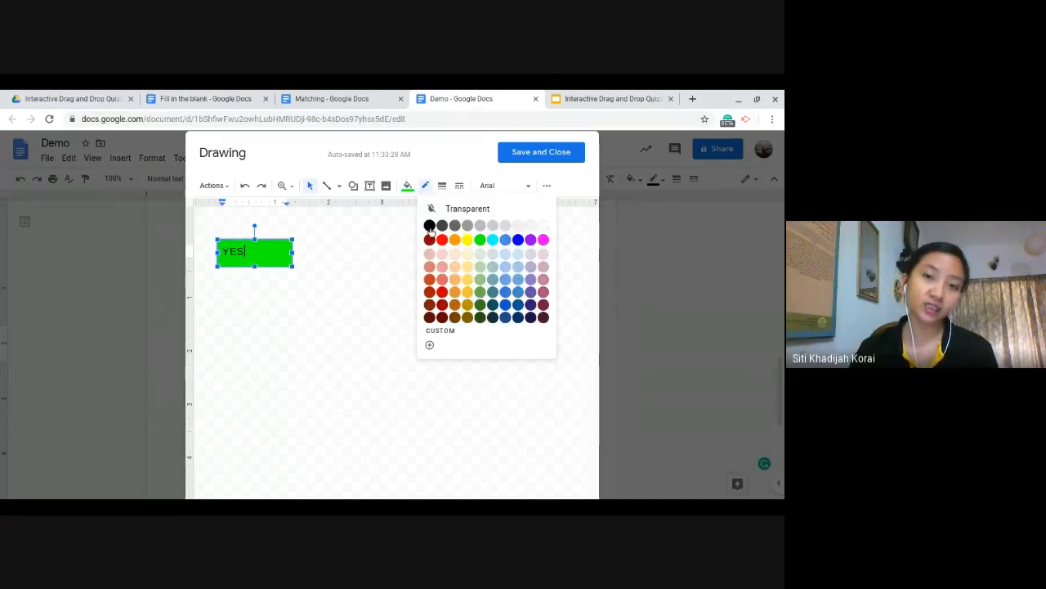
left_click(429, 225)
left_click(442, 186)
left_click(460, 241)
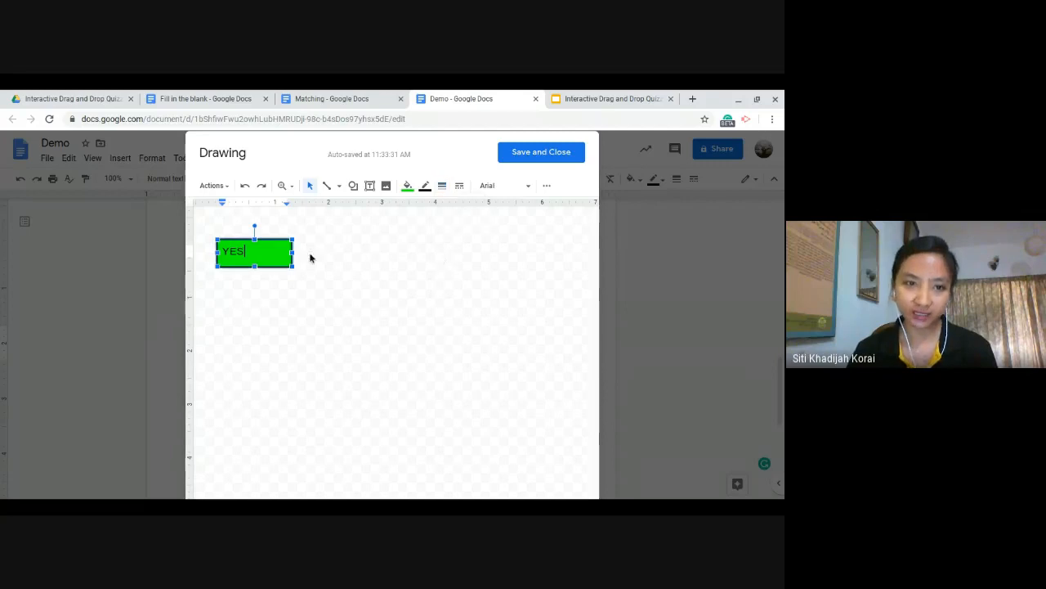
left_click_drag(293, 252, 259, 256)
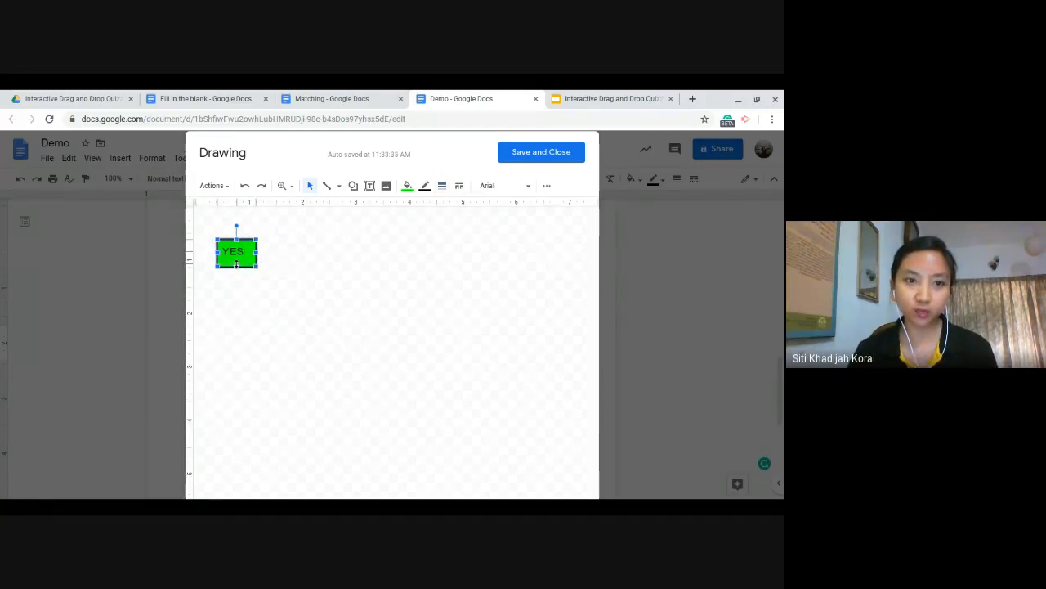
left_click(575, 150)
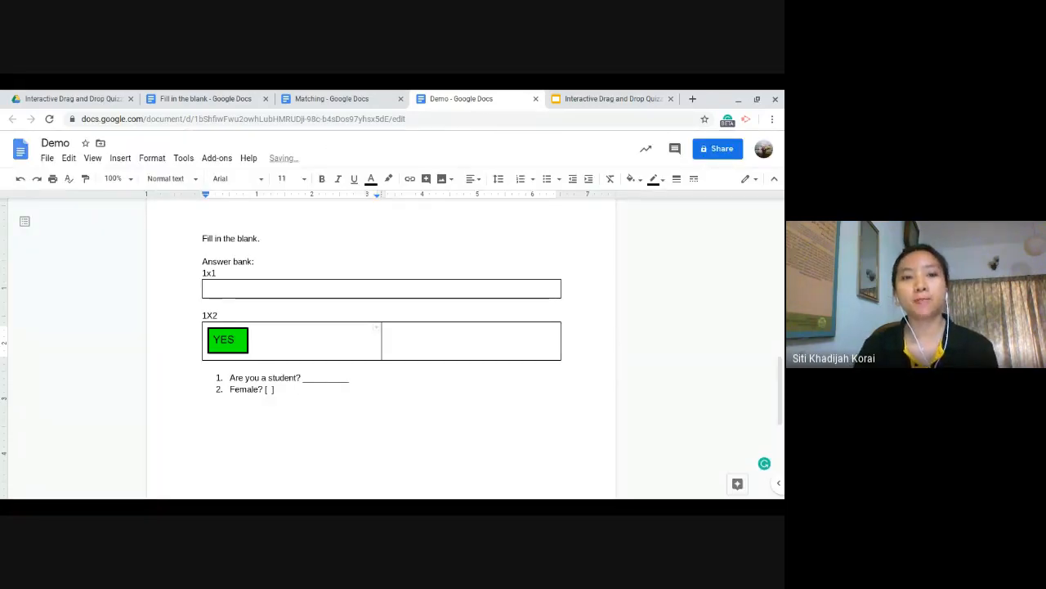
- Copy the YES box and paste duplicates beside it to make six YES boxes in the 1X2 table's first cell
left_click(242, 347)
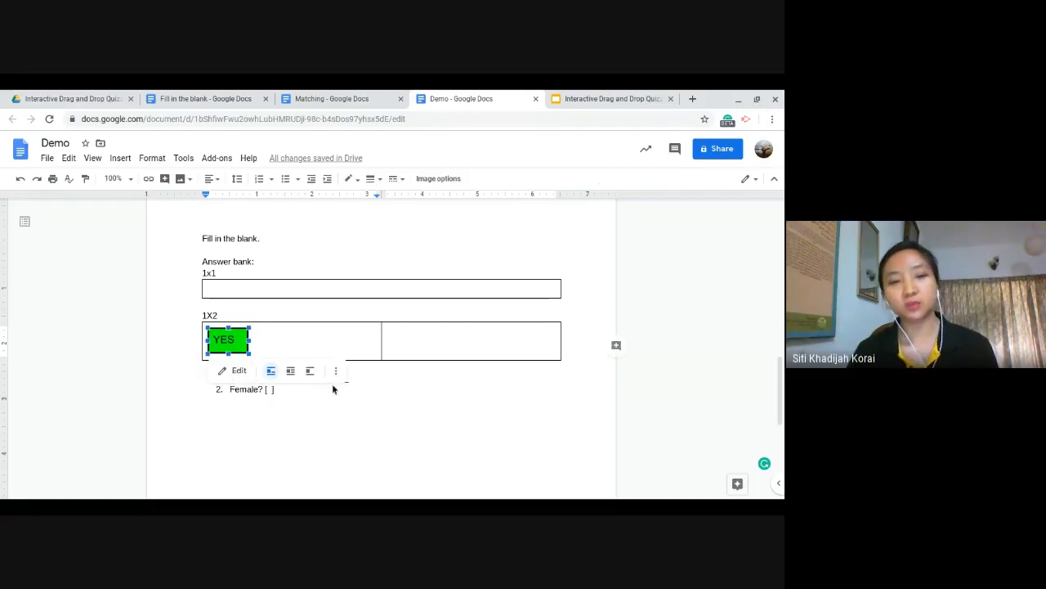
left_click(298, 348)
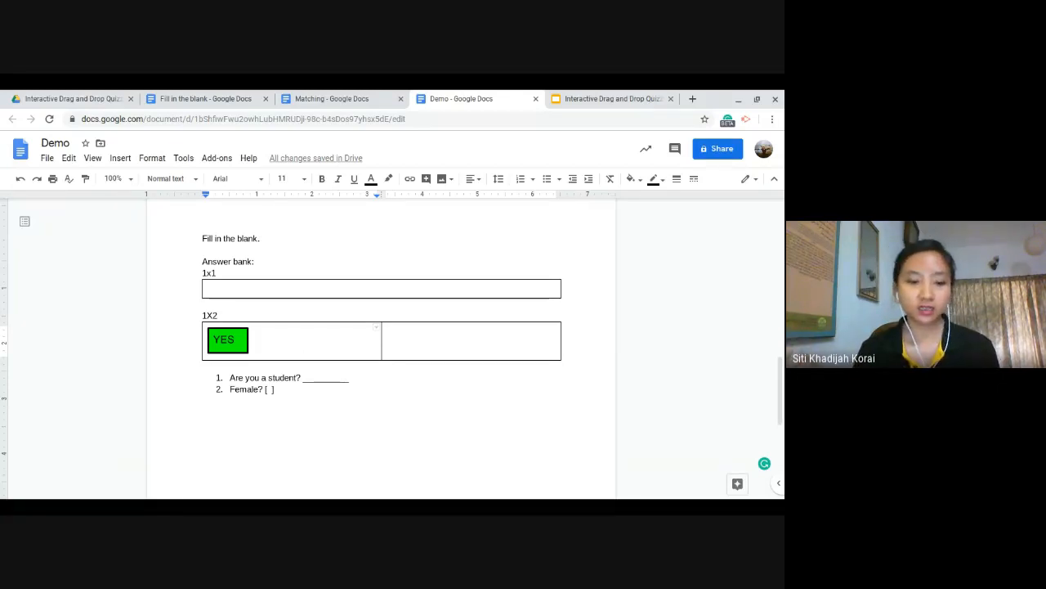
key("ctrl+v")
key("ctrl+v")
key("ctrl+v")
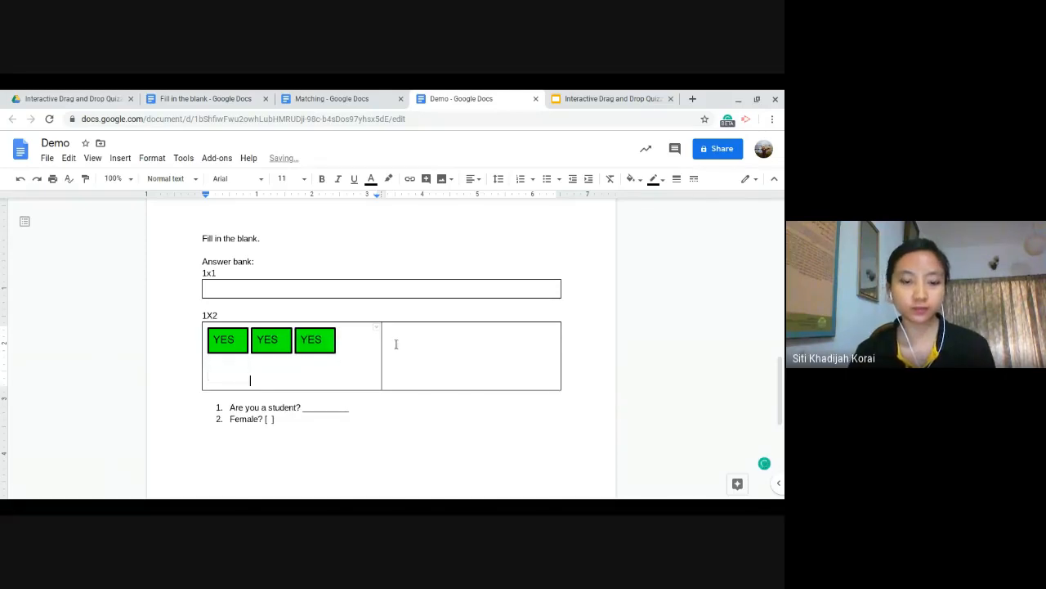
key("ctrl+v")
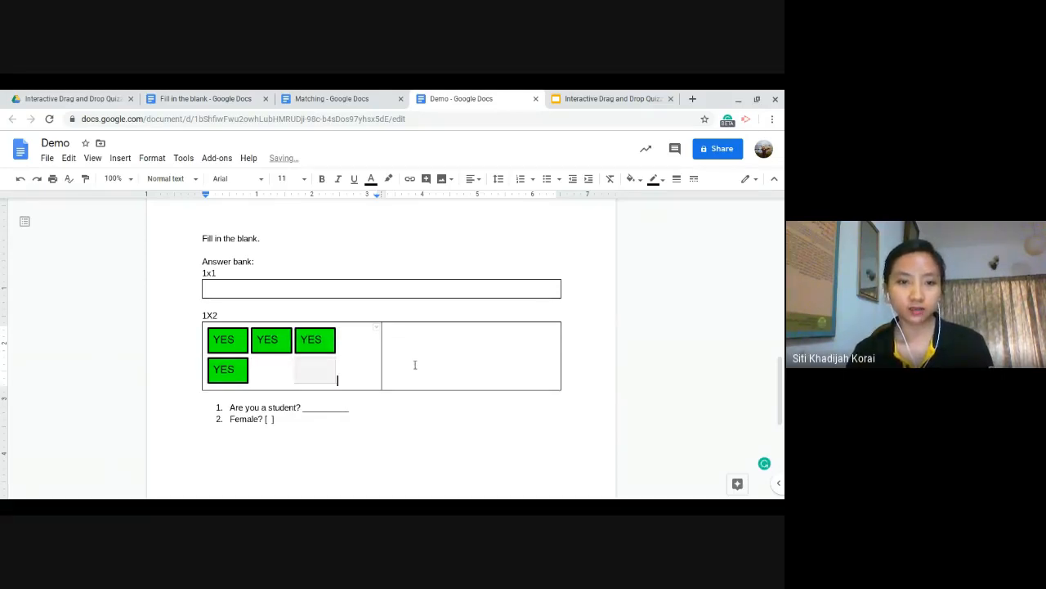
- Start a new drawing in the second cell of the 1X2 table and add a small text box reading "NO"
left_click(400, 347)
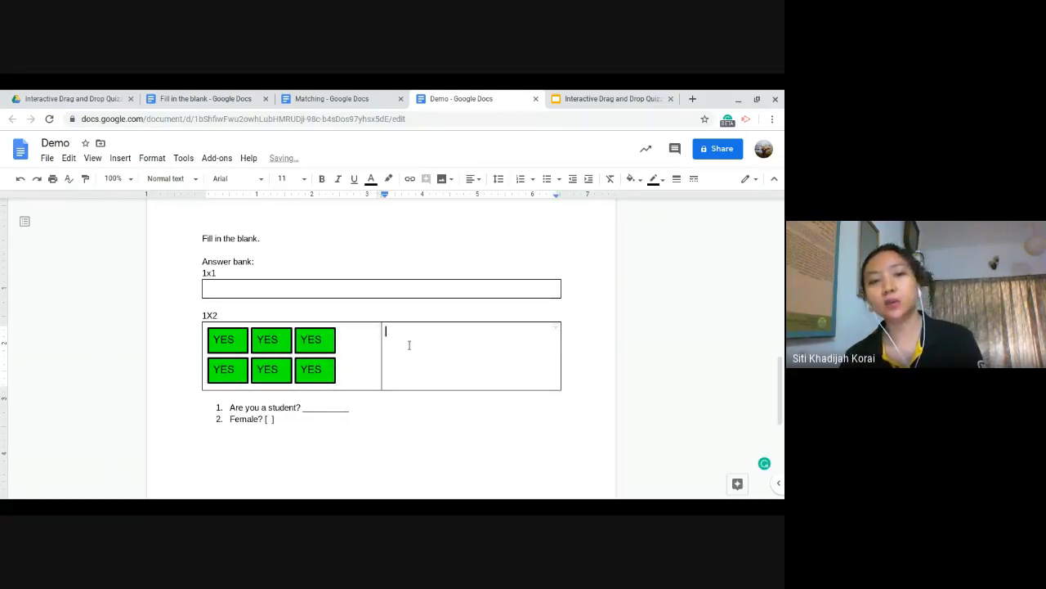
left_click(121, 160)
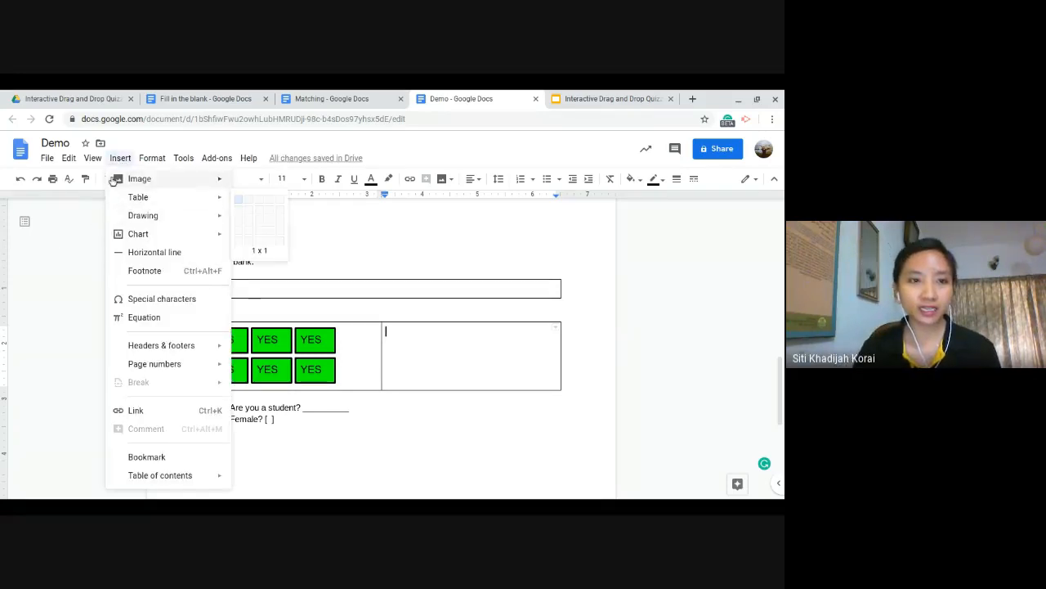
mouse_move(215, 217)
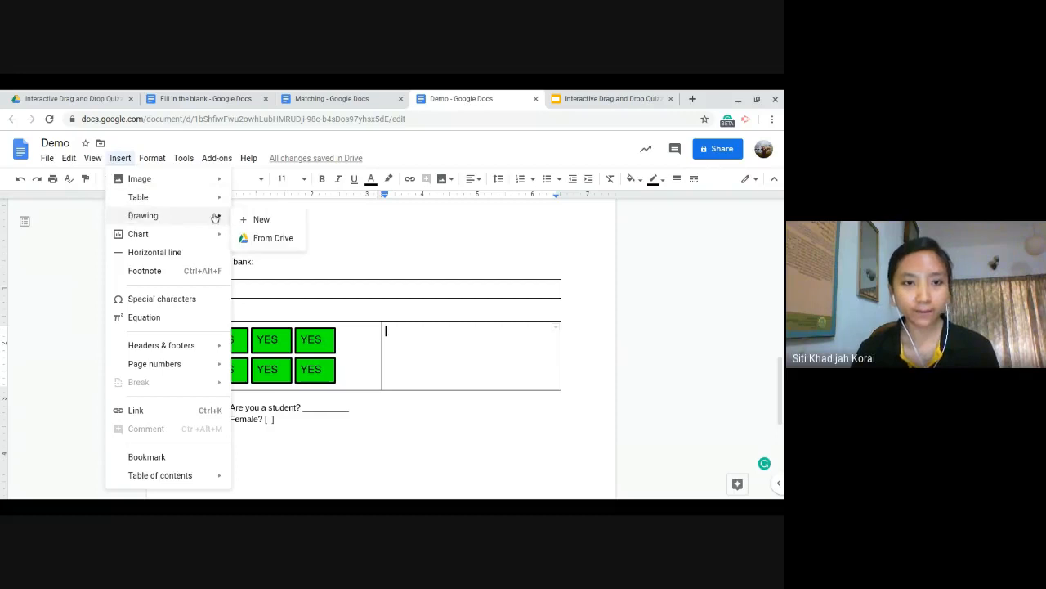
left_click(255, 222)
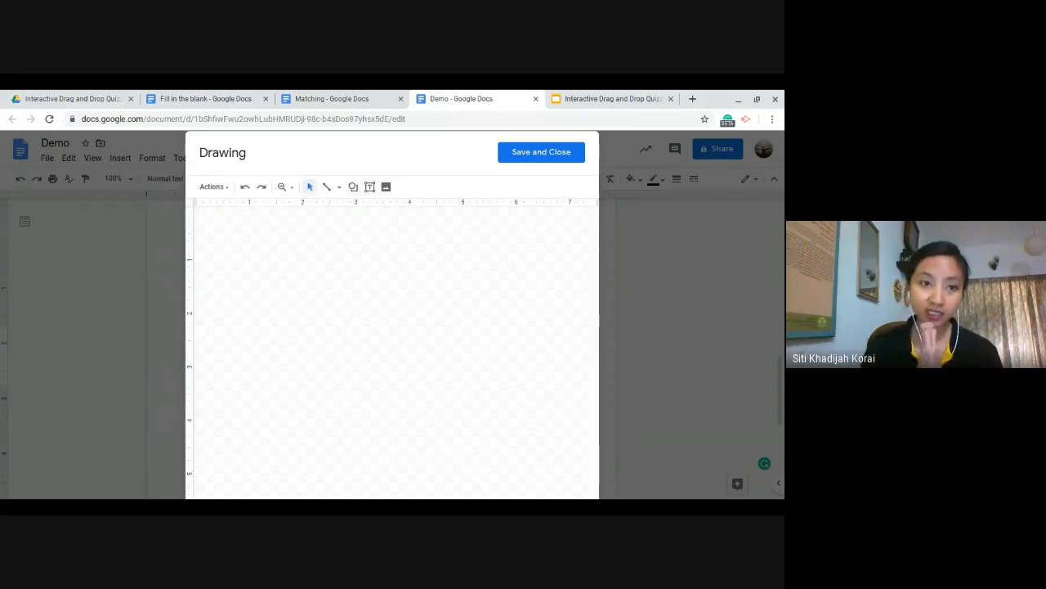
left_click(372, 187)
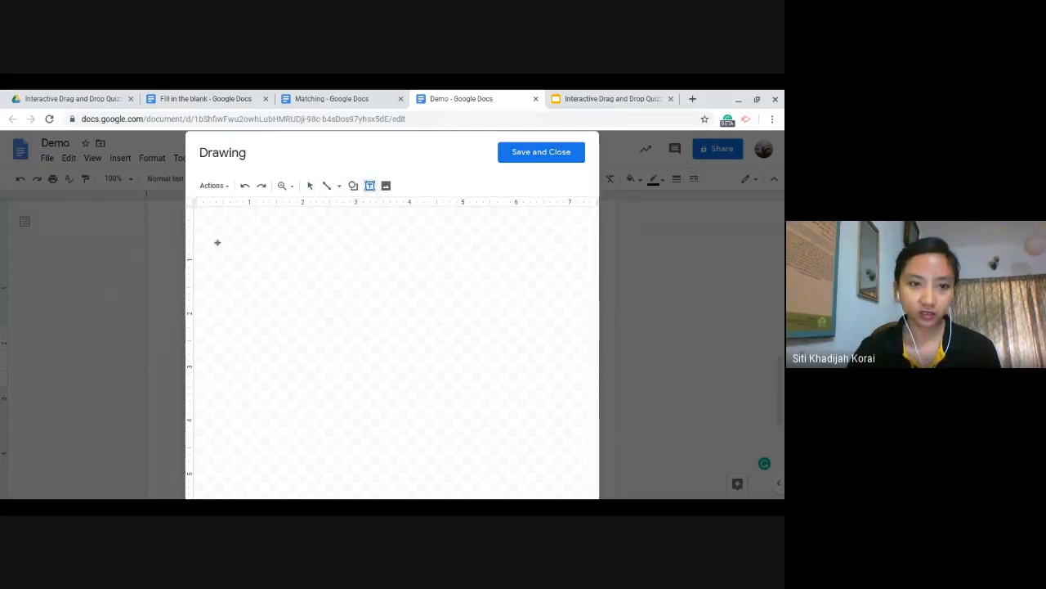
left_click_drag(215, 246, 265, 271)
type("NO")
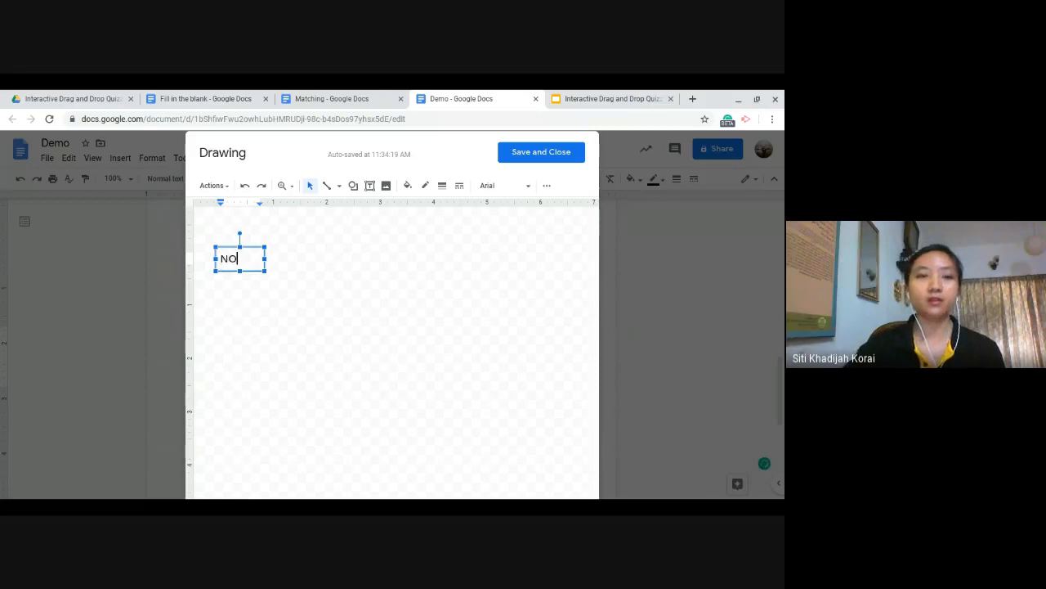
- Style the NO text box with a red fill and 3px black border, narrow it around the word, and save the drawing
left_click(408, 185)
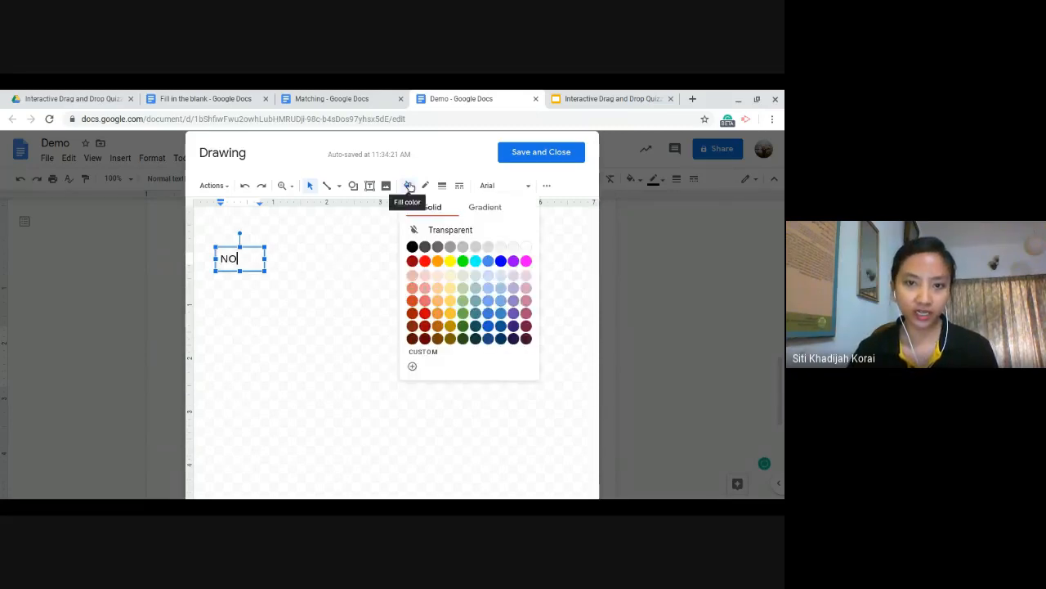
left_click(425, 261)
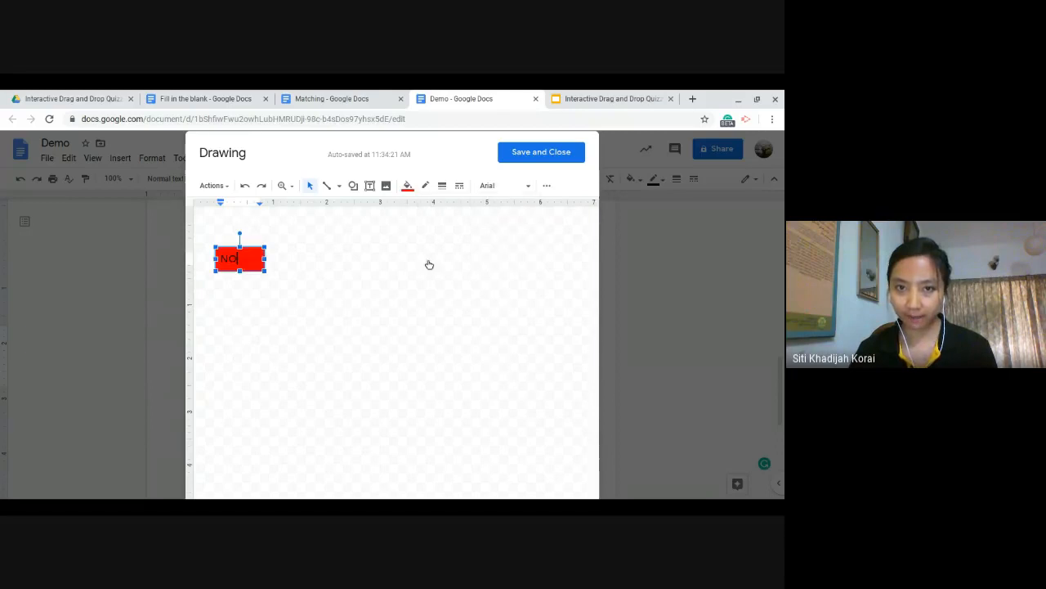
left_click(427, 188)
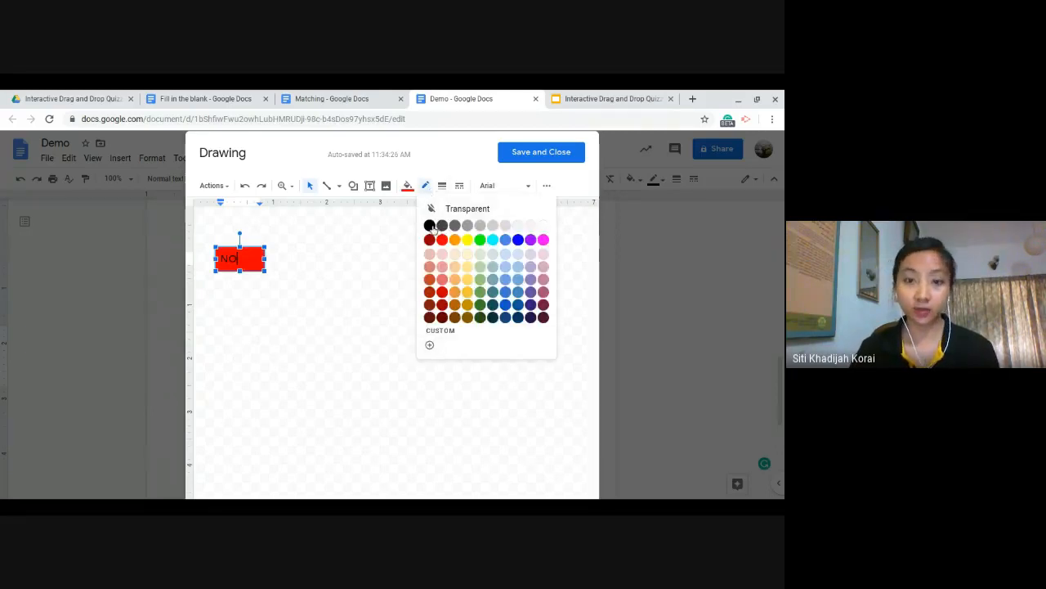
left_click(430, 225)
left_click(443, 186)
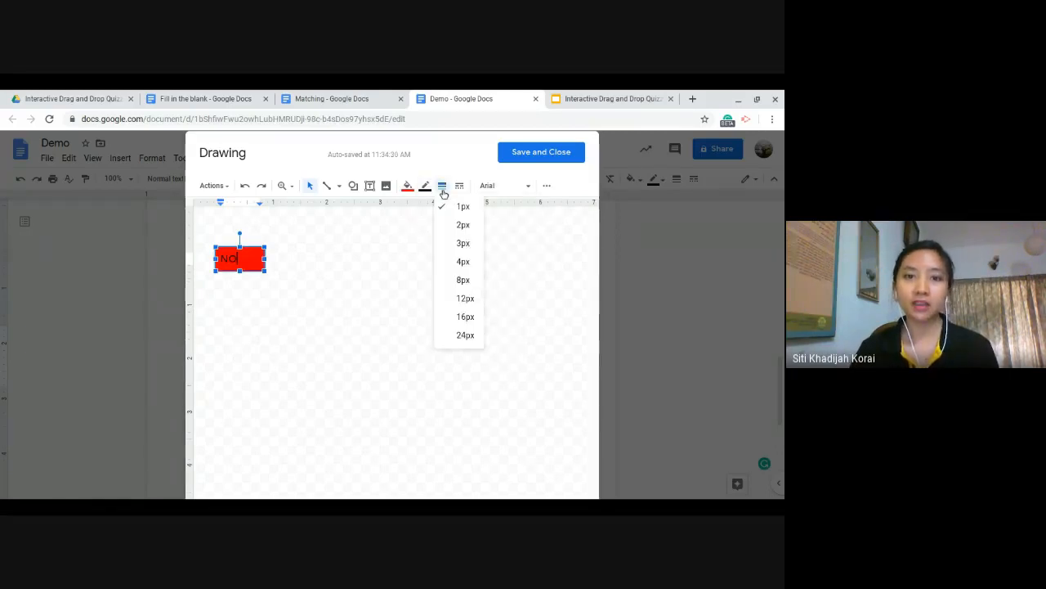
left_click(463, 244)
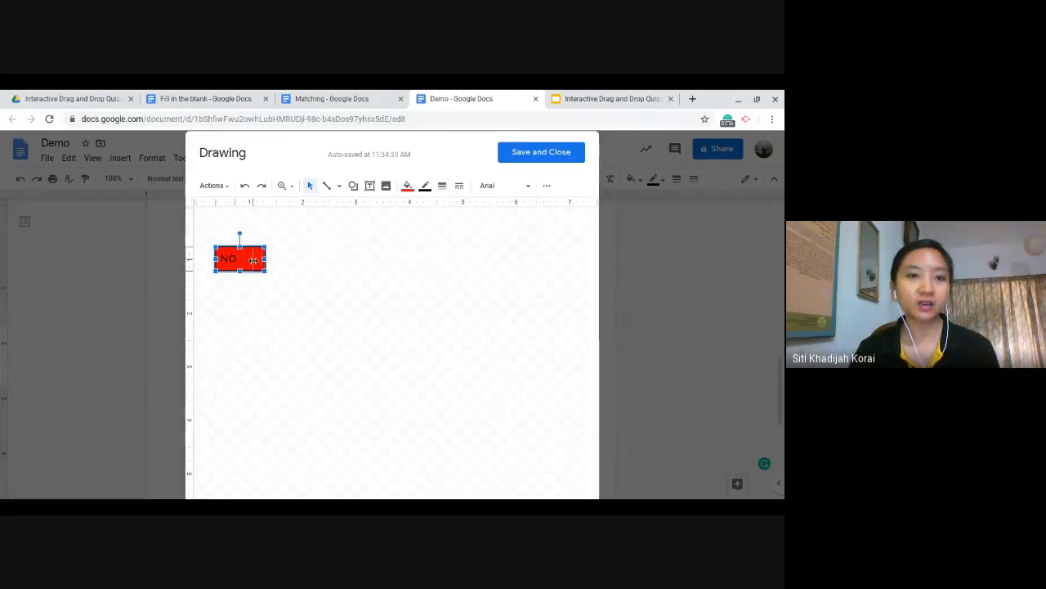
left_click_drag(260, 258, 248, 258)
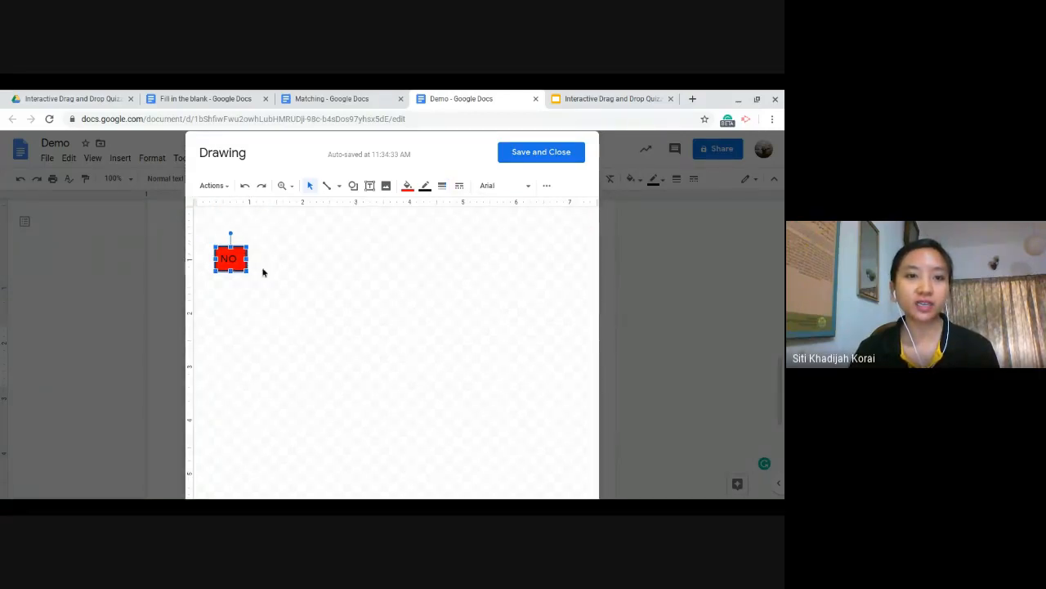
left_click(554, 153)
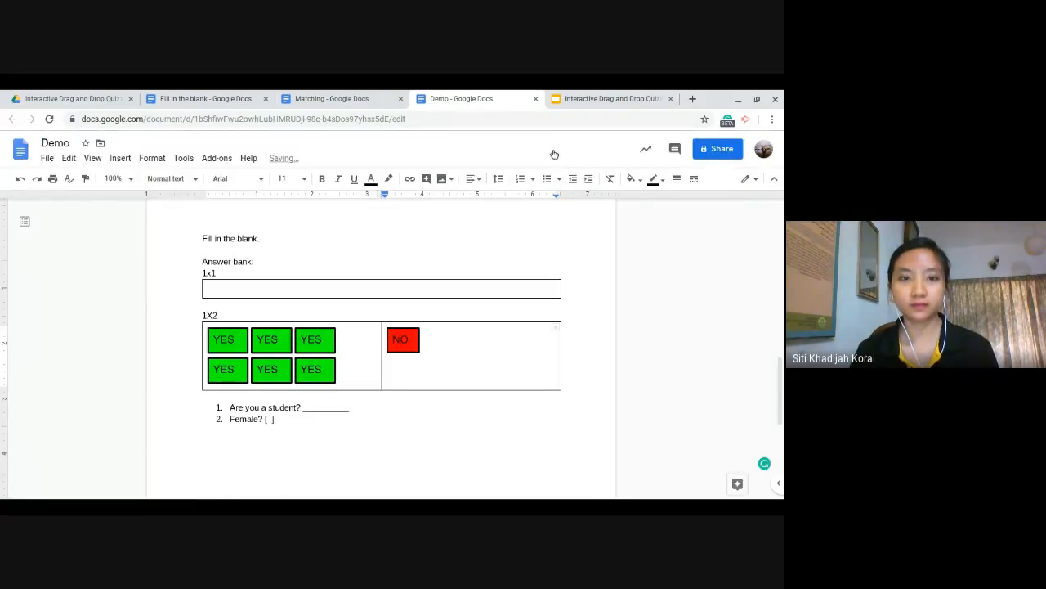
- Copy the NO box and paste six duplicates beside it in the 1X2 table's second cell
left_click(410, 342)
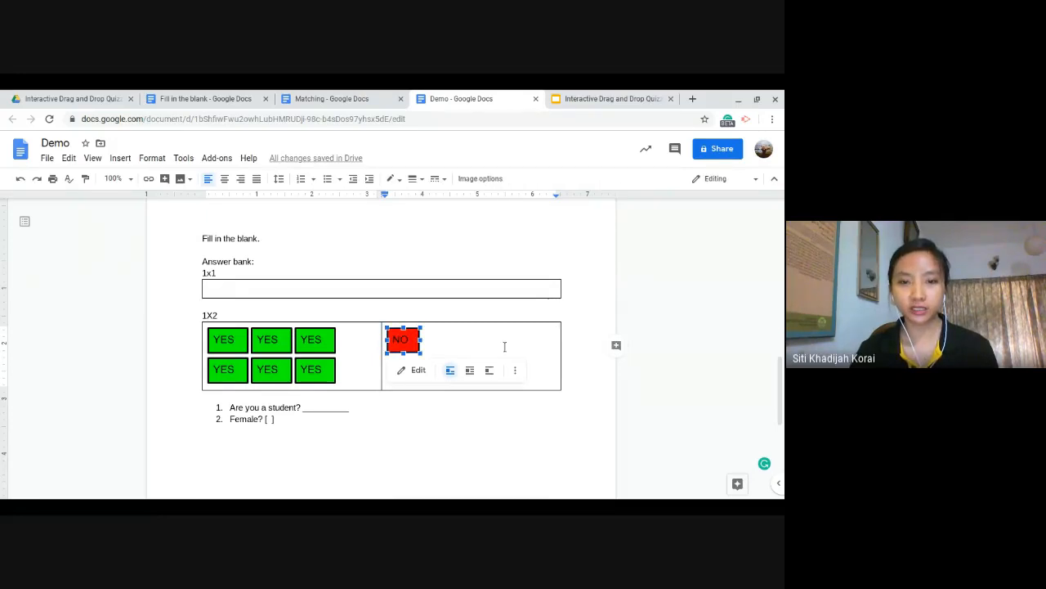
left_click(504, 347)
key("ctrl+v")
key("ctrl+v")
key("ctrl+v")
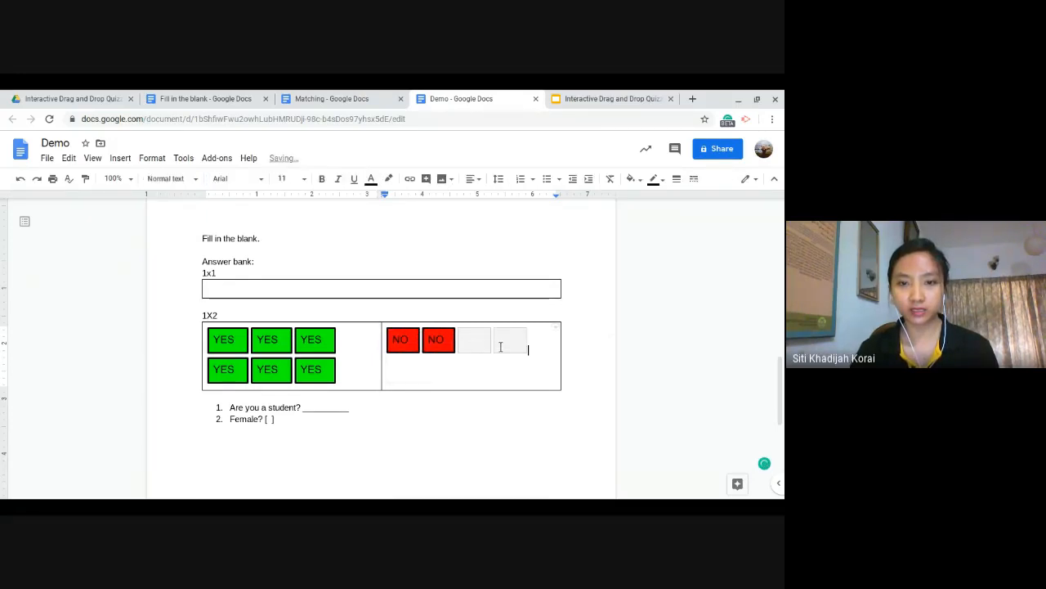
key("ctrl+v")
key("ctrl+v")
key("ctrl+v")
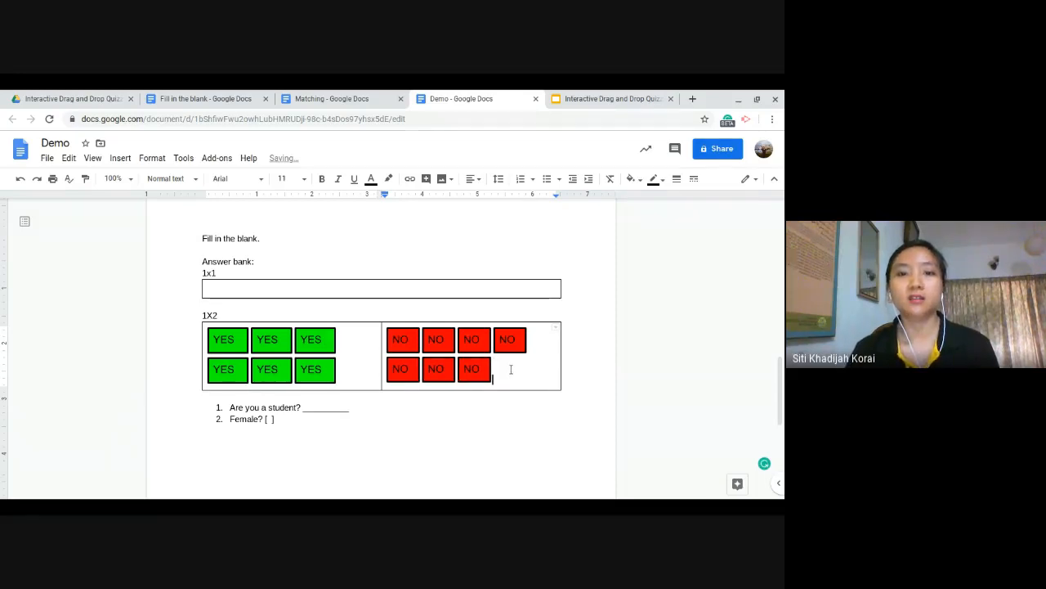
- Move one YES box from the answer bank into the brackets after "Female?" in question 2
scroll(511, 370, "down", 1)
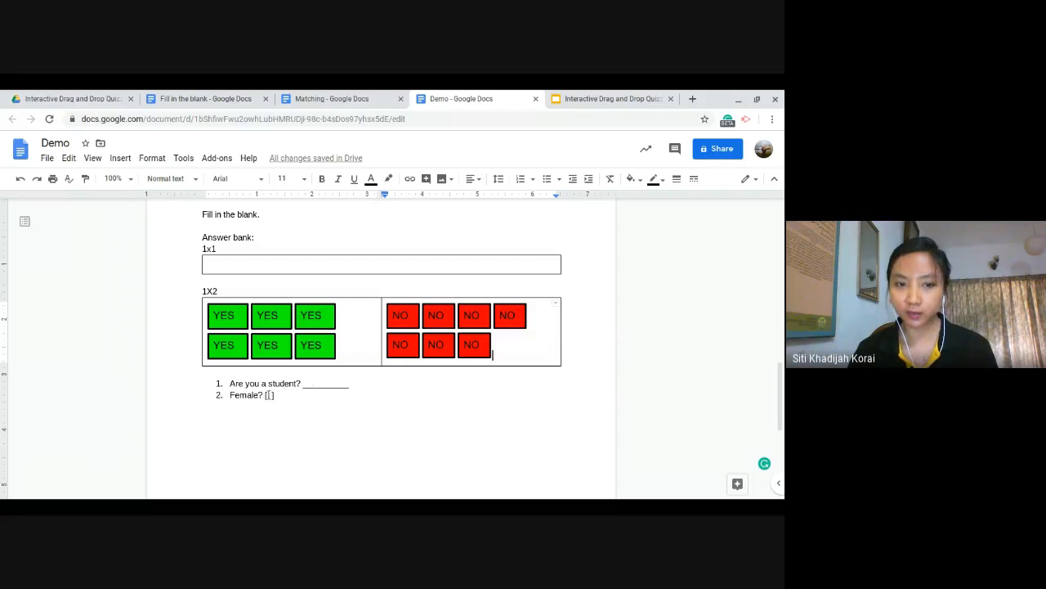
left_click(315, 345)
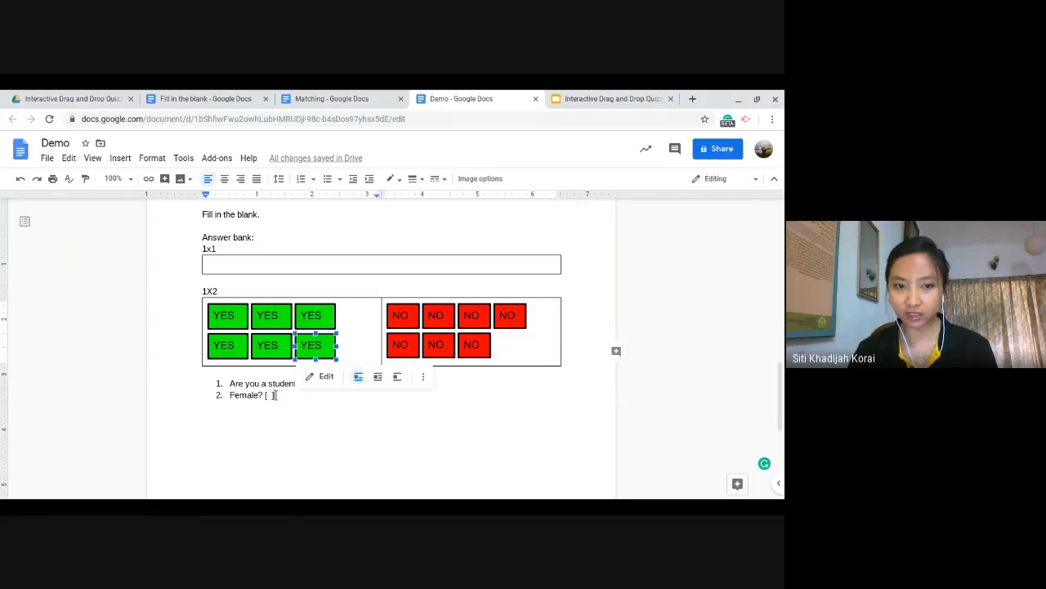
left_click_drag(315, 345, 269, 395)
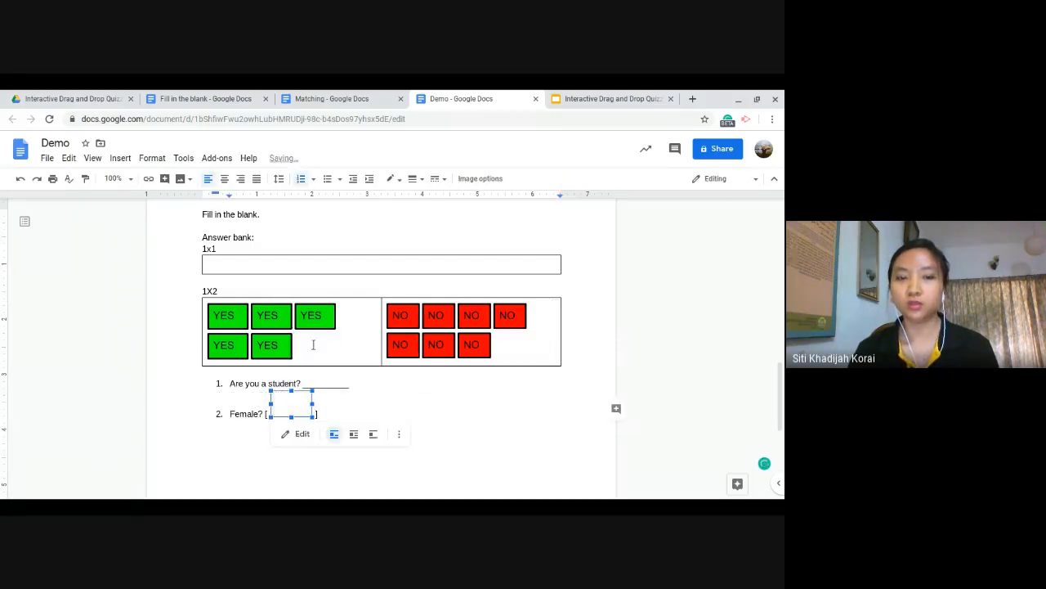
left_click(333, 413)
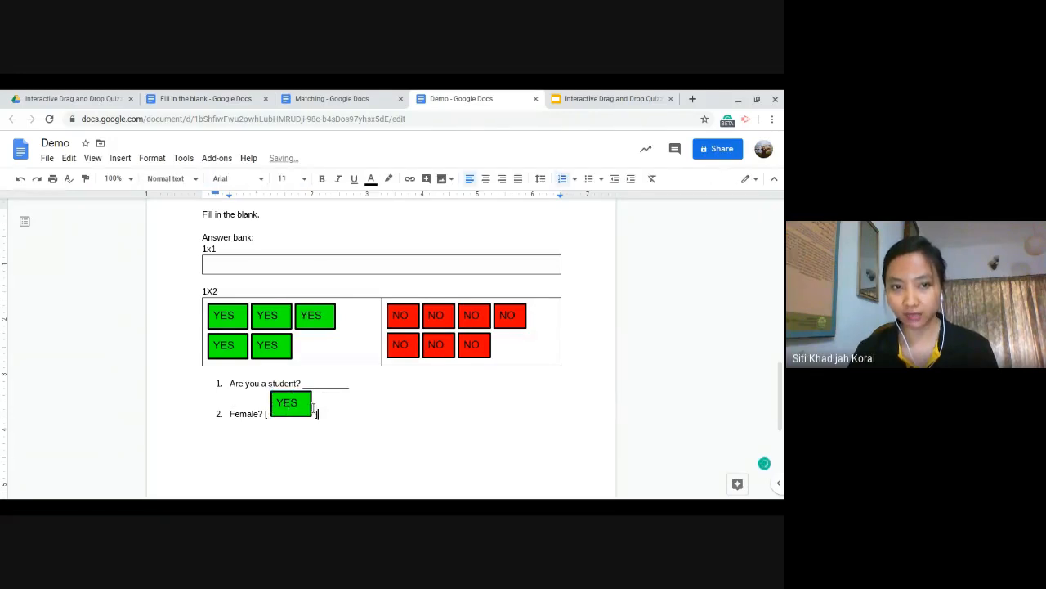
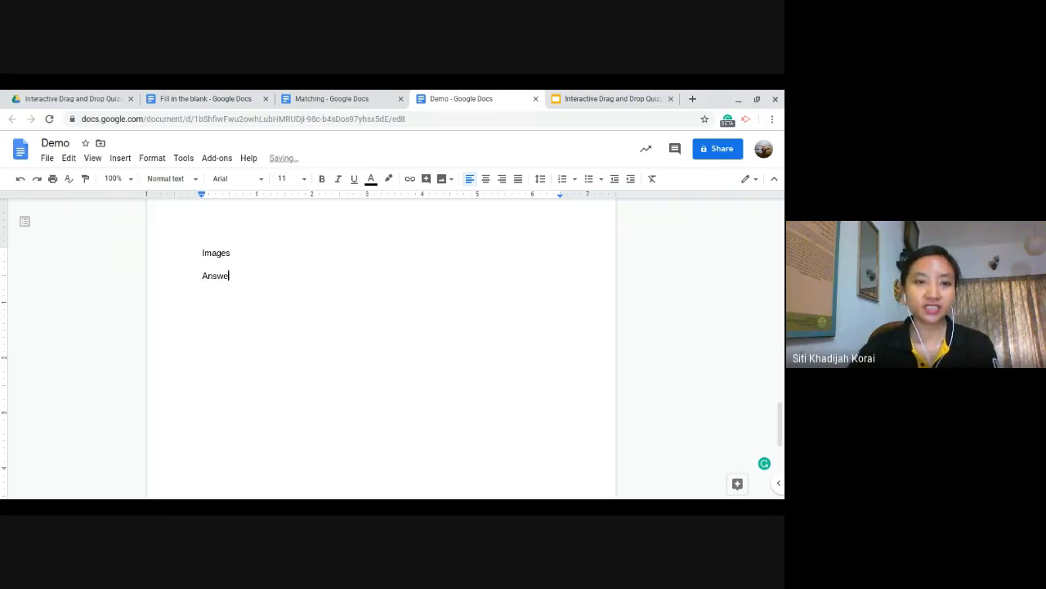
- Complete the "Answer bank:" label under the Images heading and insert a 1 x 1 table below it
type("ban")
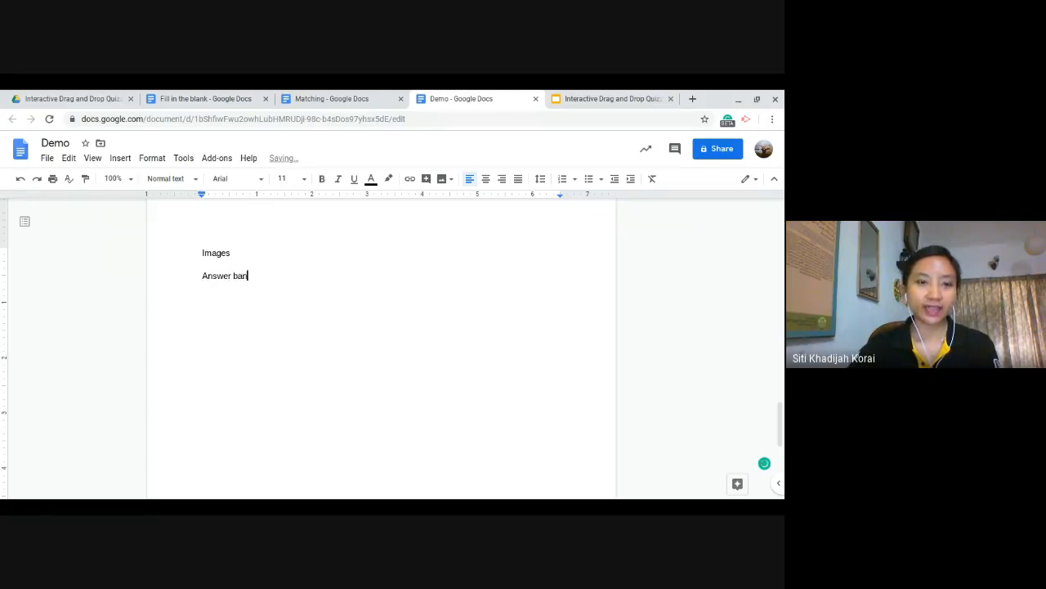
type("k:")
key("Return")
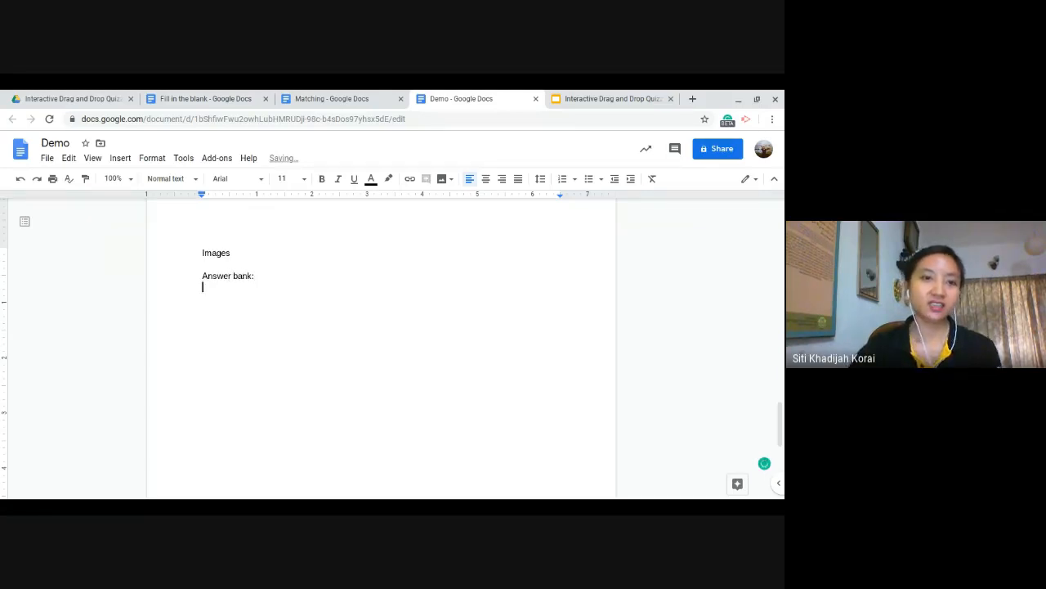
left_click(120, 159)
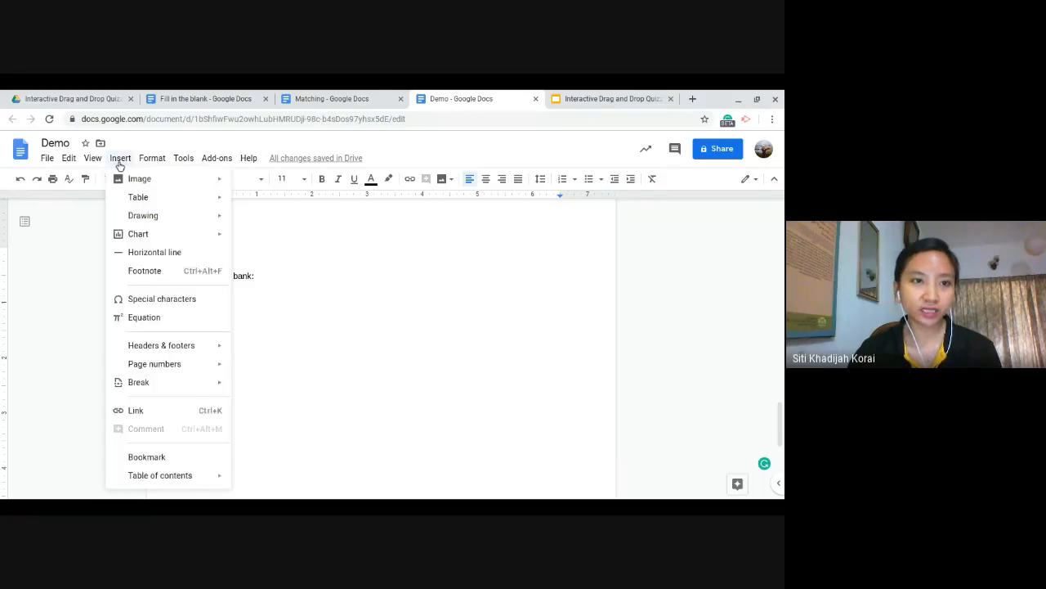
mouse_move(214, 198)
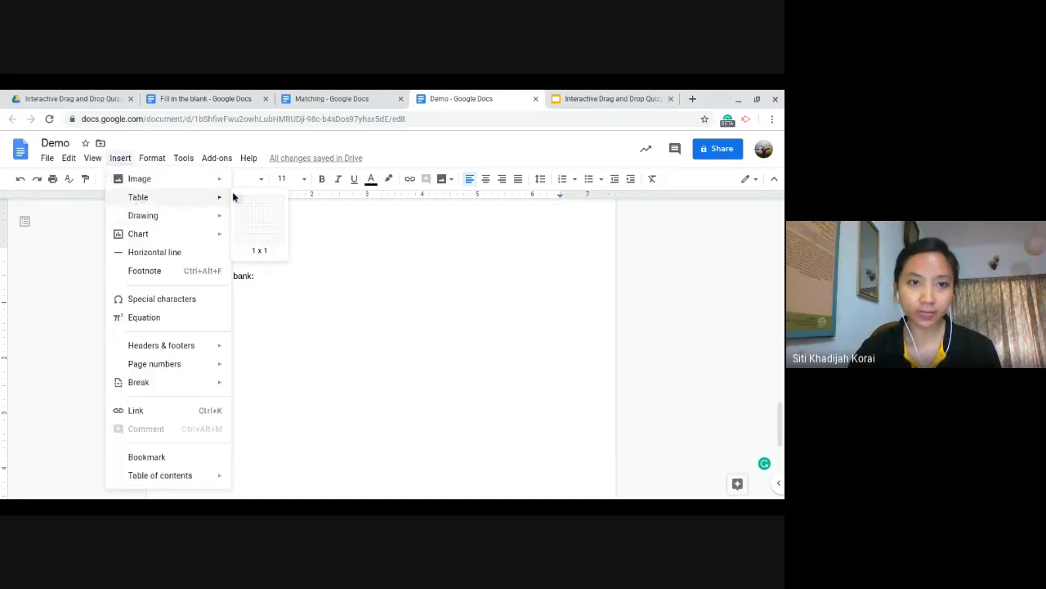
left_click(238, 199)
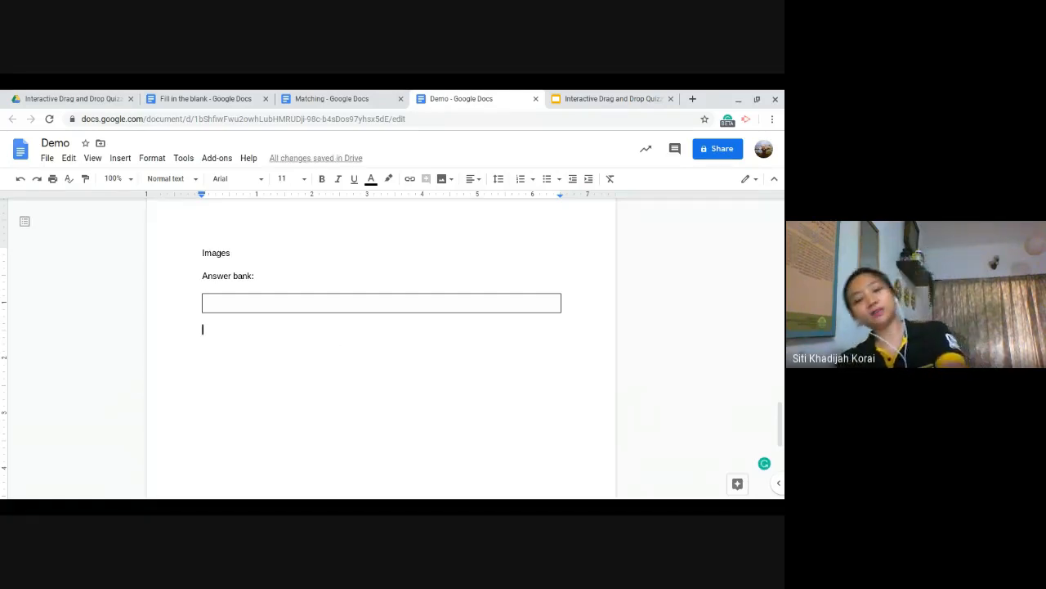
- Add a "Question:" label below the Images answer bank table and insert a 2 x 5 table under it
type("Que")
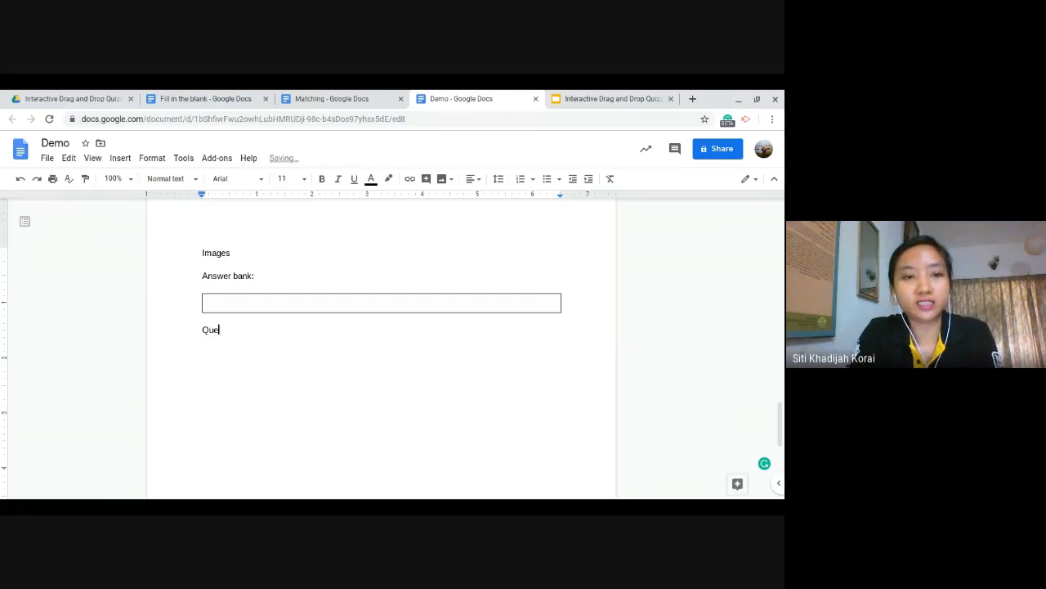
type("stion:")
key("Return")
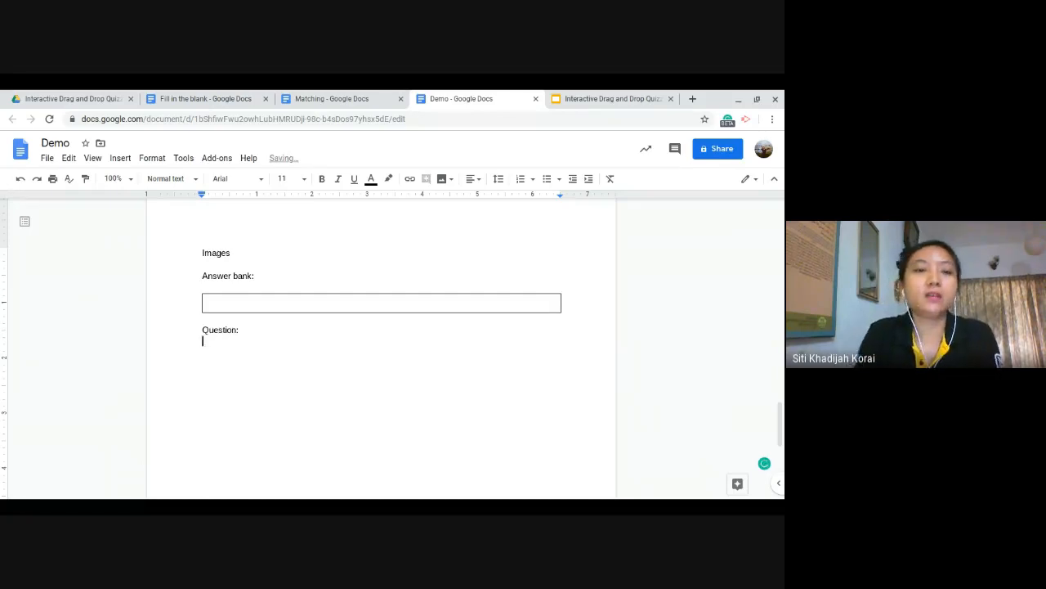
left_click(120, 159)
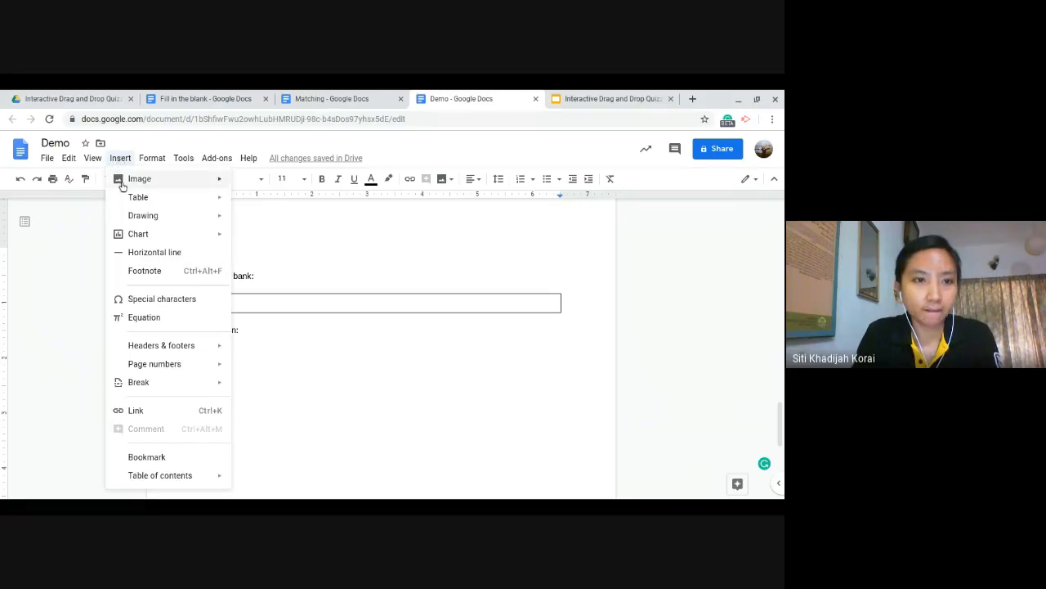
mouse_move(134, 197)
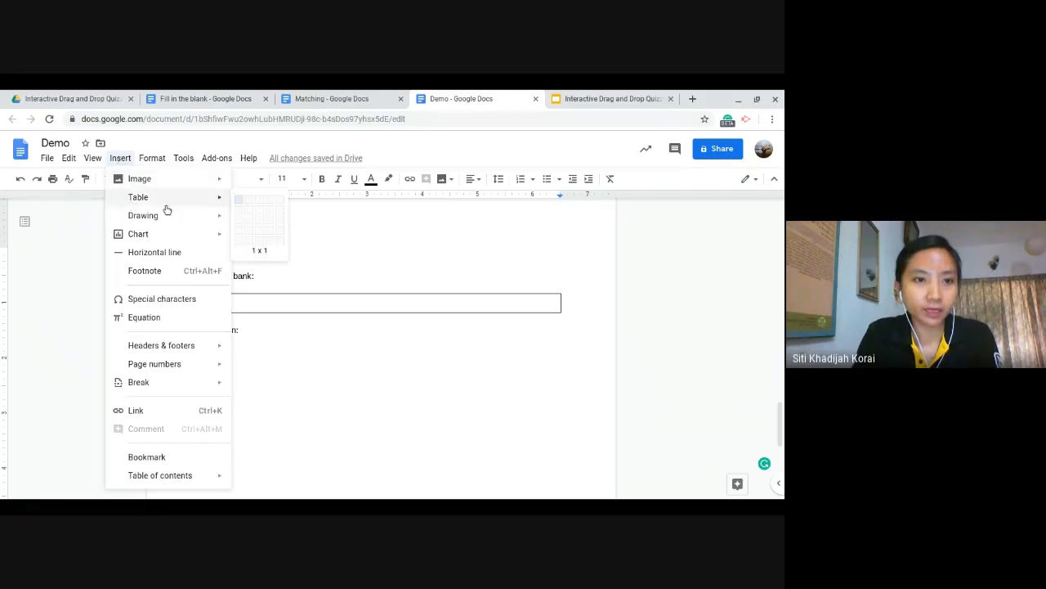
left_click(253, 243)
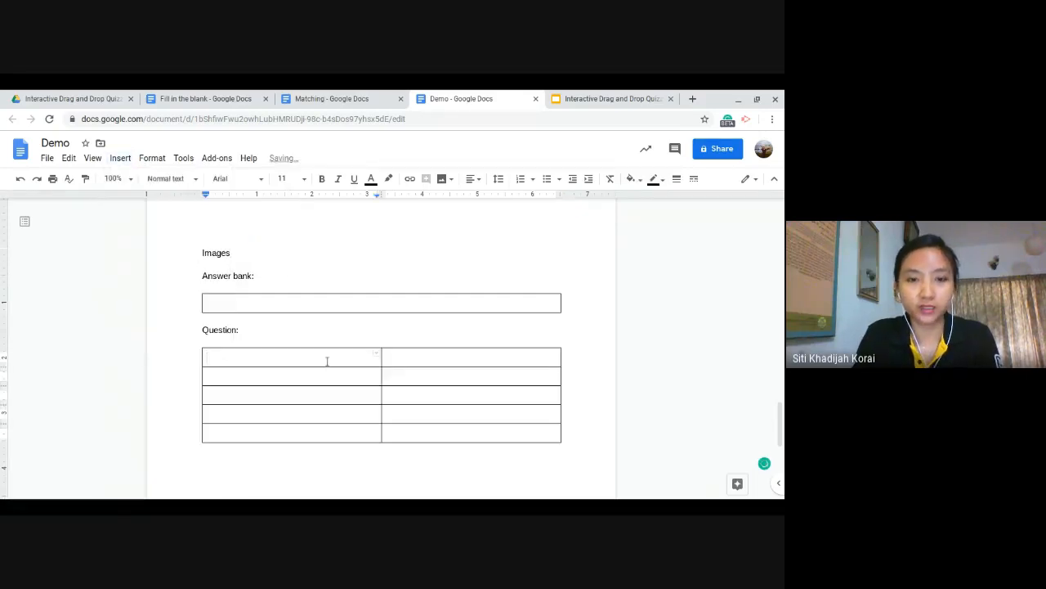
- Remove the blank line between the "Answer bank:" label and its table, and add a blank line above "Question:"
left_click(383, 304)
key("Up")
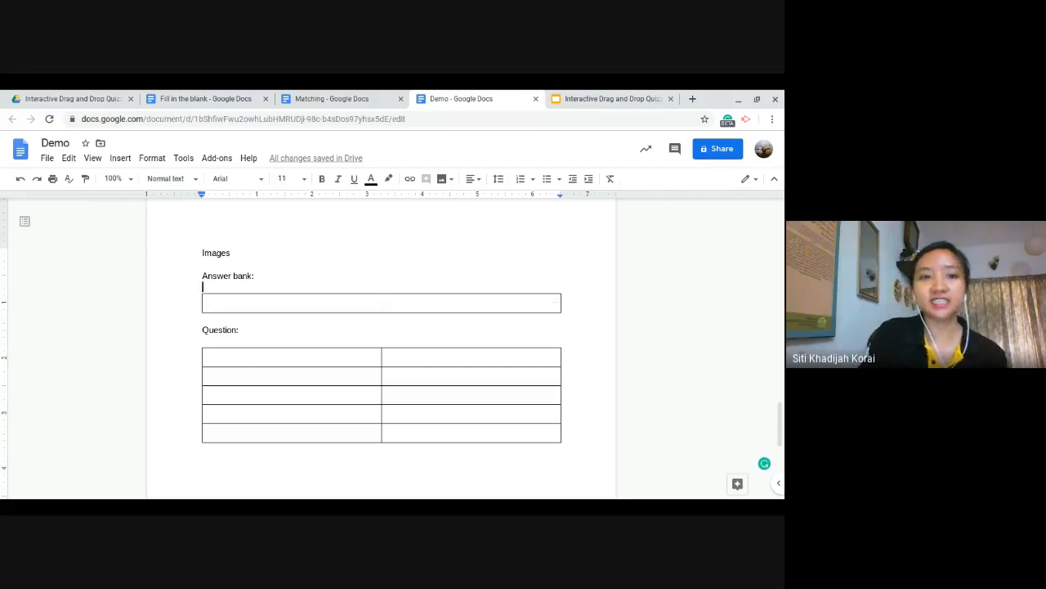
key("Delete")
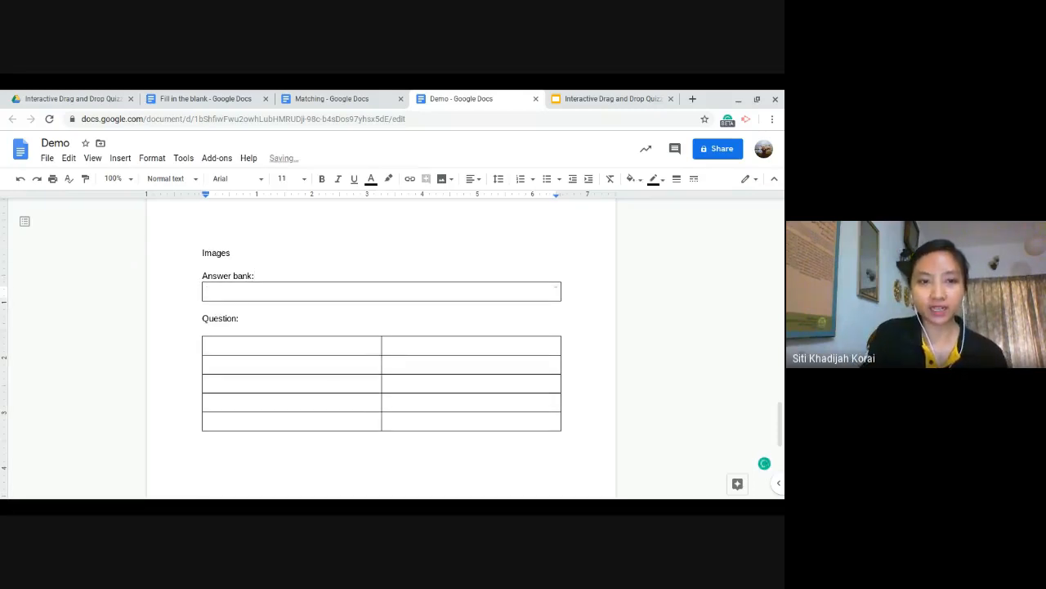
key("Down")
key("Return")
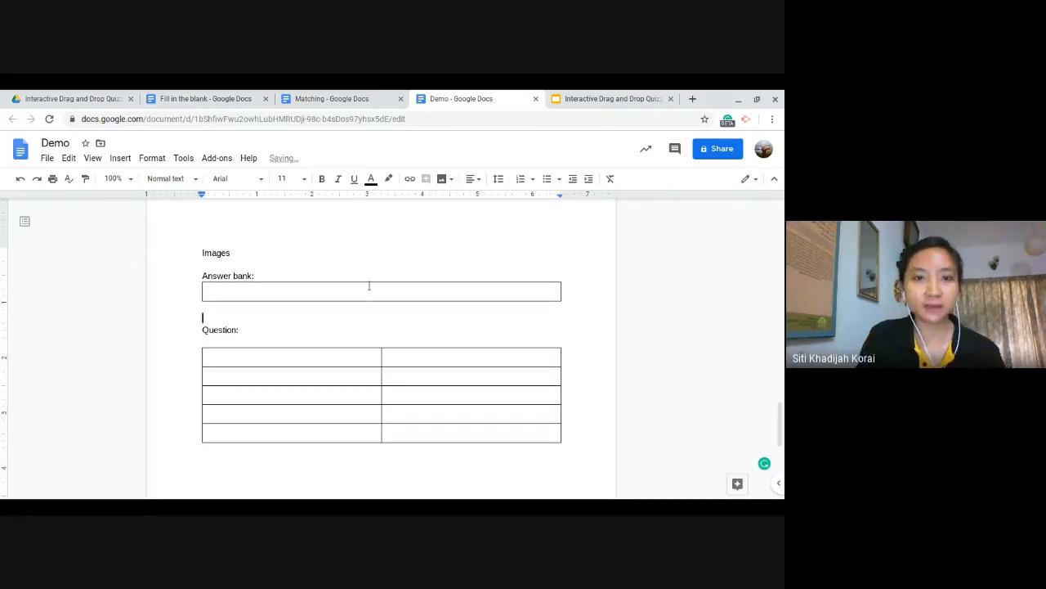
- Start a web image insertion in the empty answer bank cell and search for "google"
left_click(320, 297)
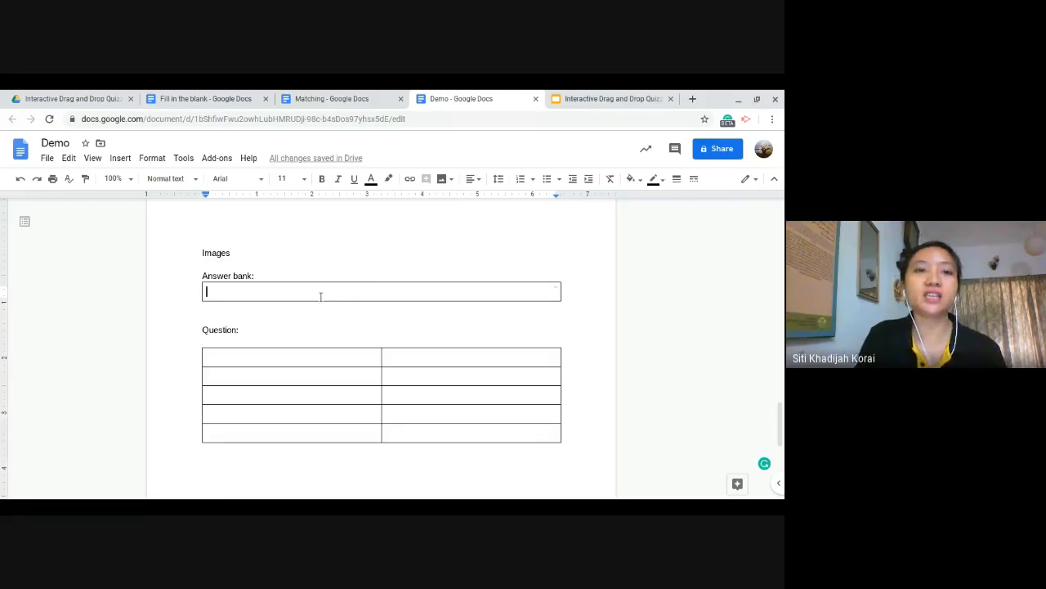
left_click(122, 162)
mouse_move(125, 186)
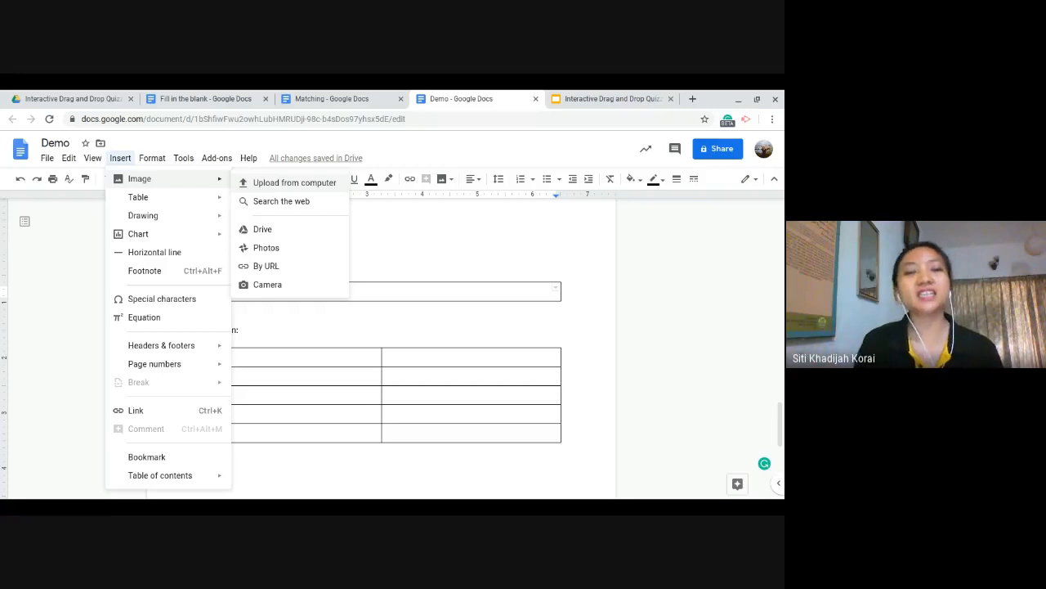
left_click(328, 203)
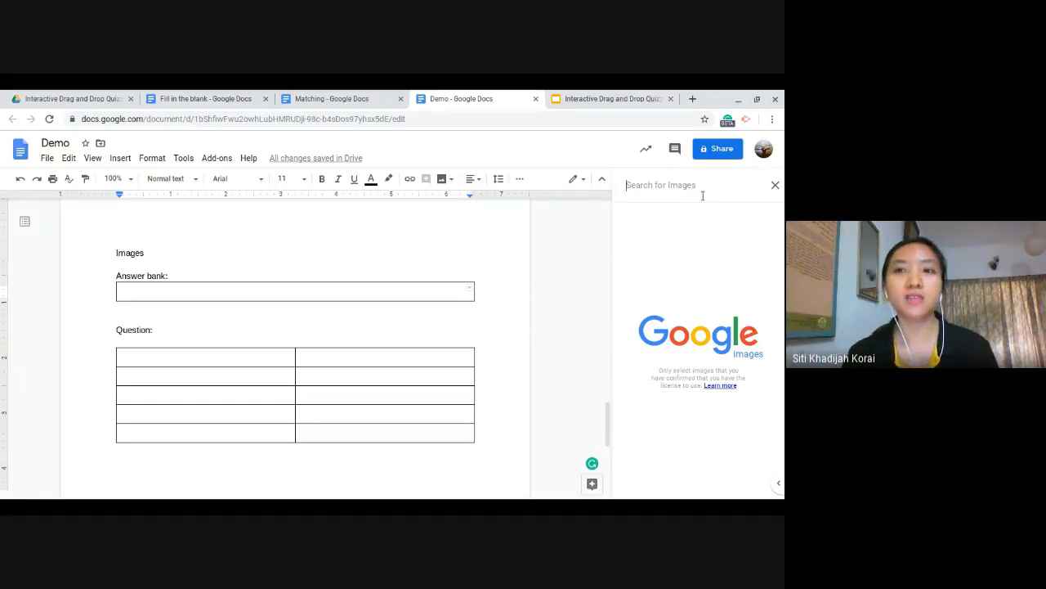
type("google")
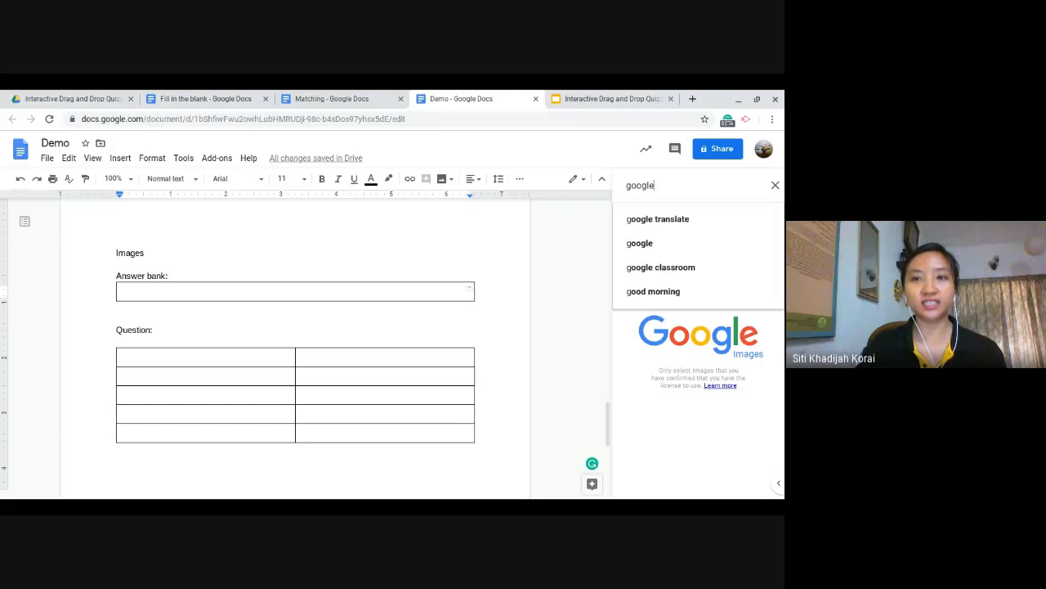
key("Return")
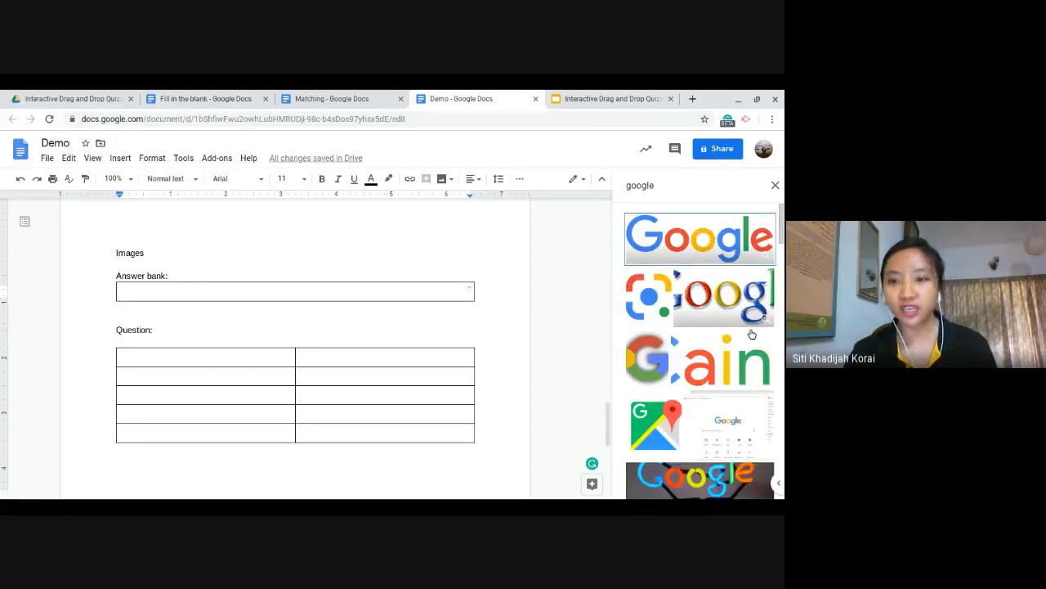
- Find the Google Maps pin logo among the image results and insert it into the answer bank cell
scroll(748, 397, "down", 2)
scroll(748, 397, "down", 2)
scroll(744, 408, "up", 2)
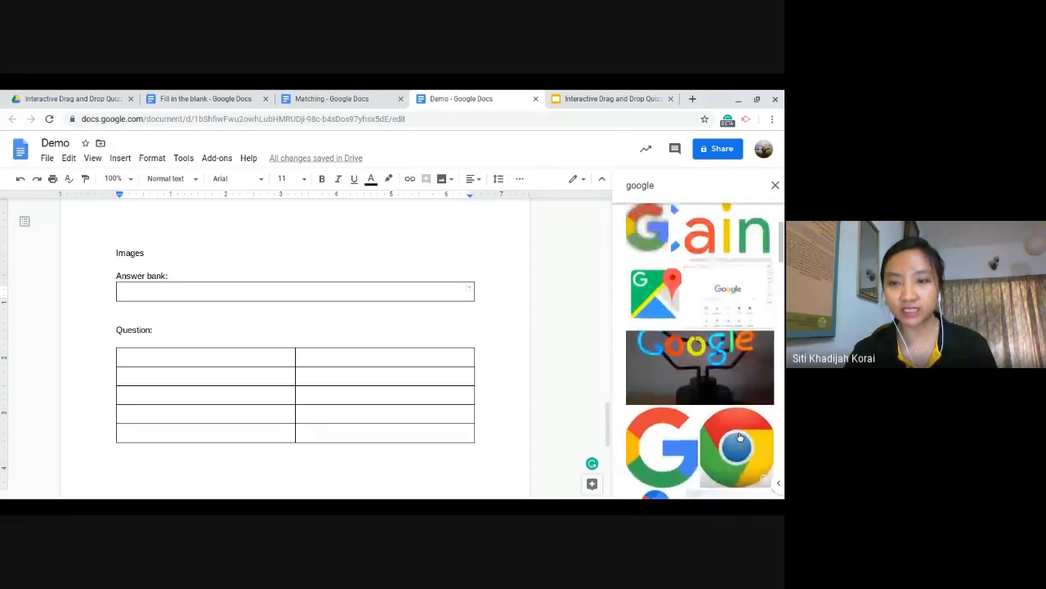
scroll(740, 438, "down", 2)
scroll(740, 438, "down", 2)
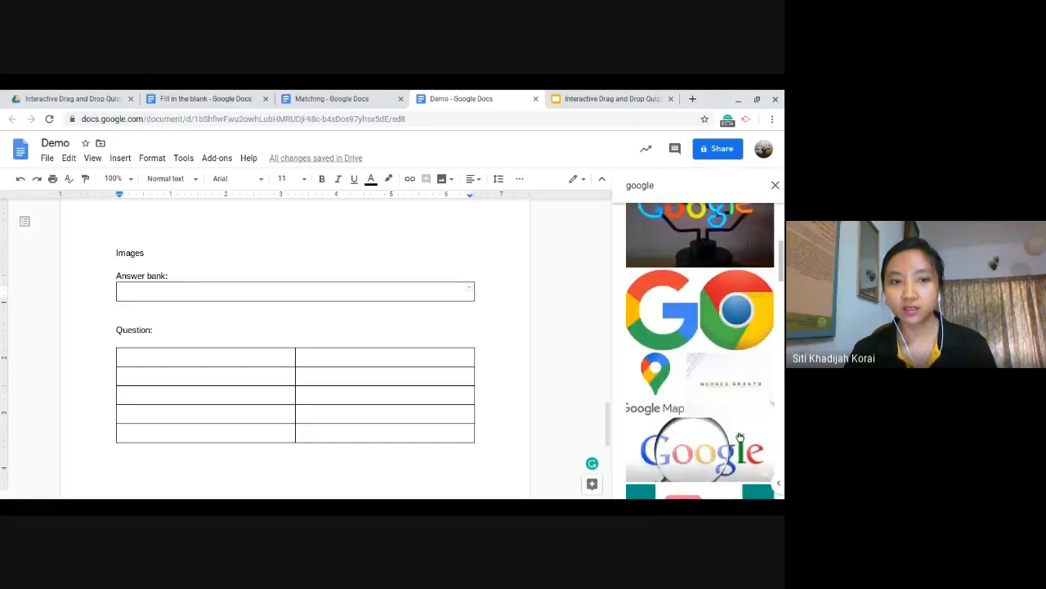
scroll(736, 425, "down", 2)
scroll(703, 359, "up", 4)
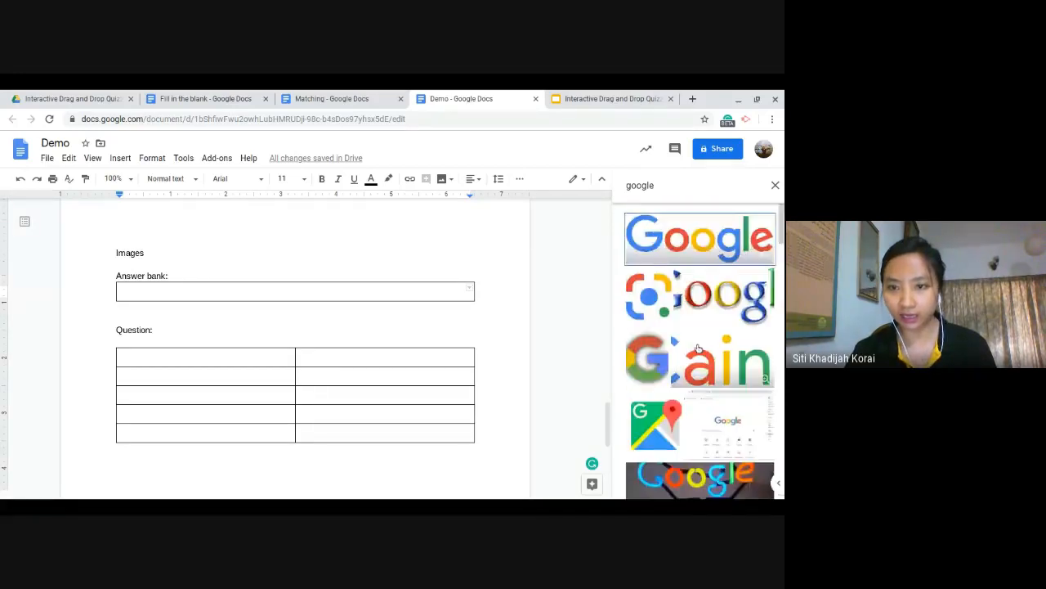
scroll(699, 351, "down", 5)
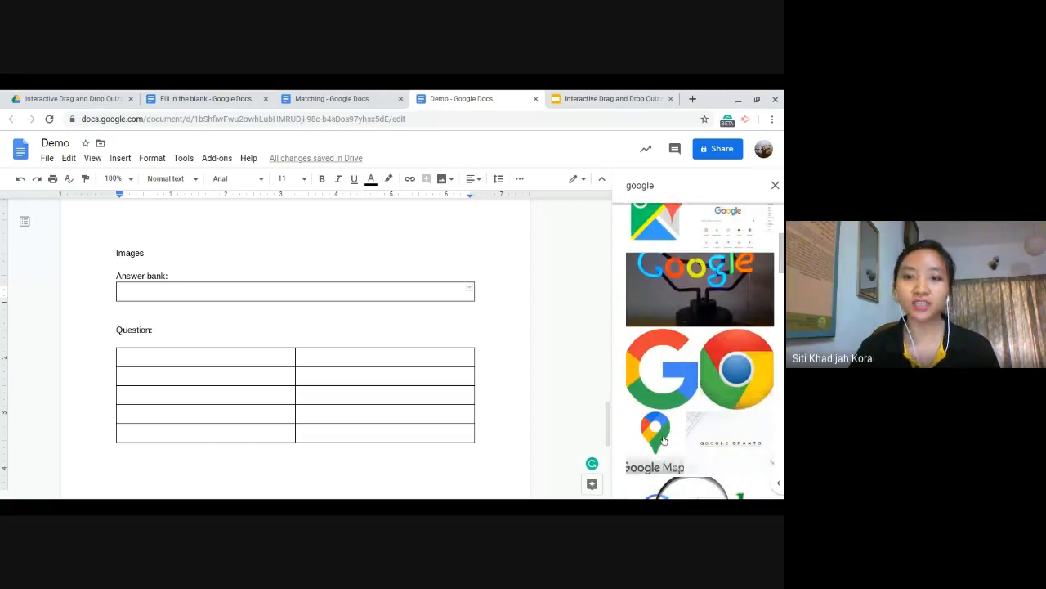
left_click(663, 440)
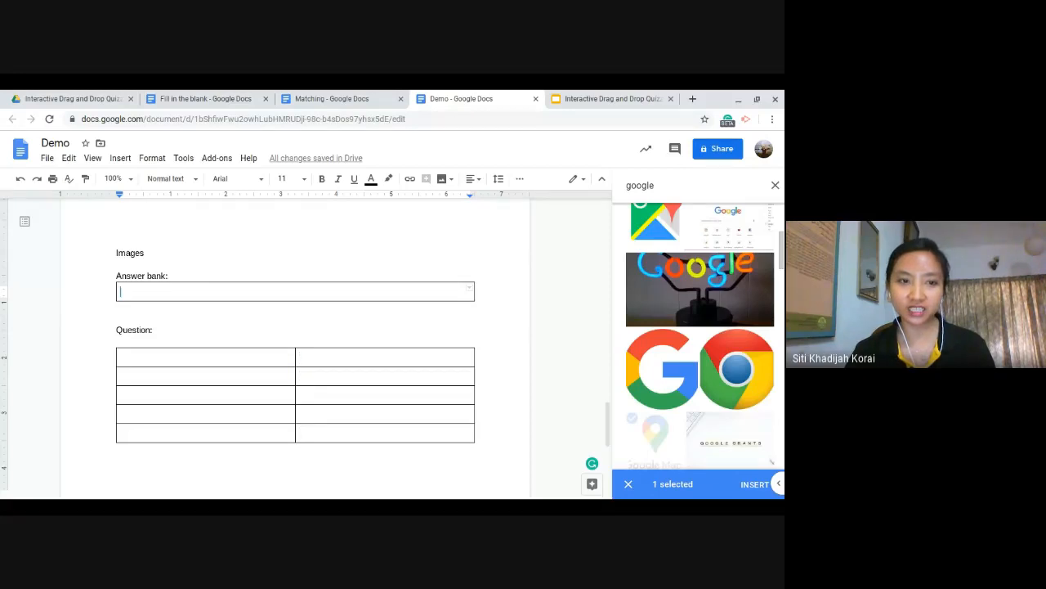
left_click(755, 483)
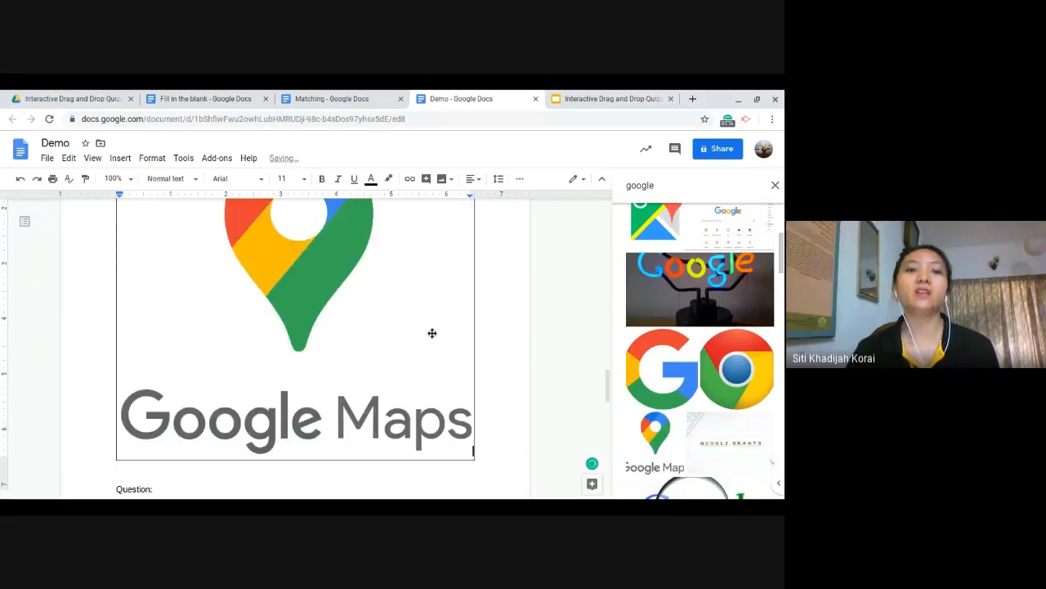
- Shrink the Google Maps logo proportionally to a small icon about one-sixth of the answer bank's width
scroll(431, 335, "up", 1)
left_click(458, 424)
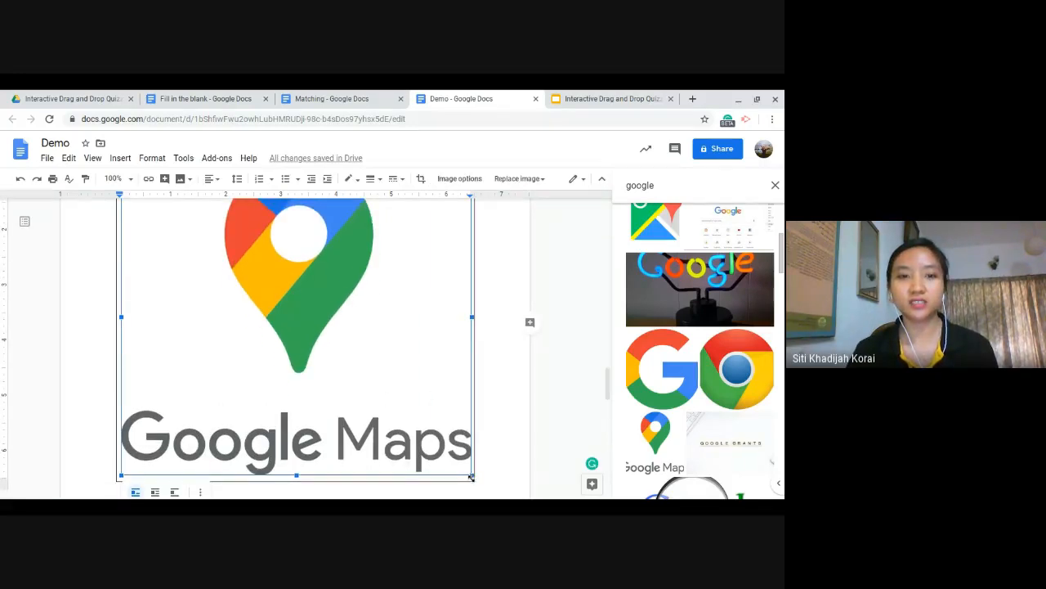
left_click_drag(471, 476, 266, 287)
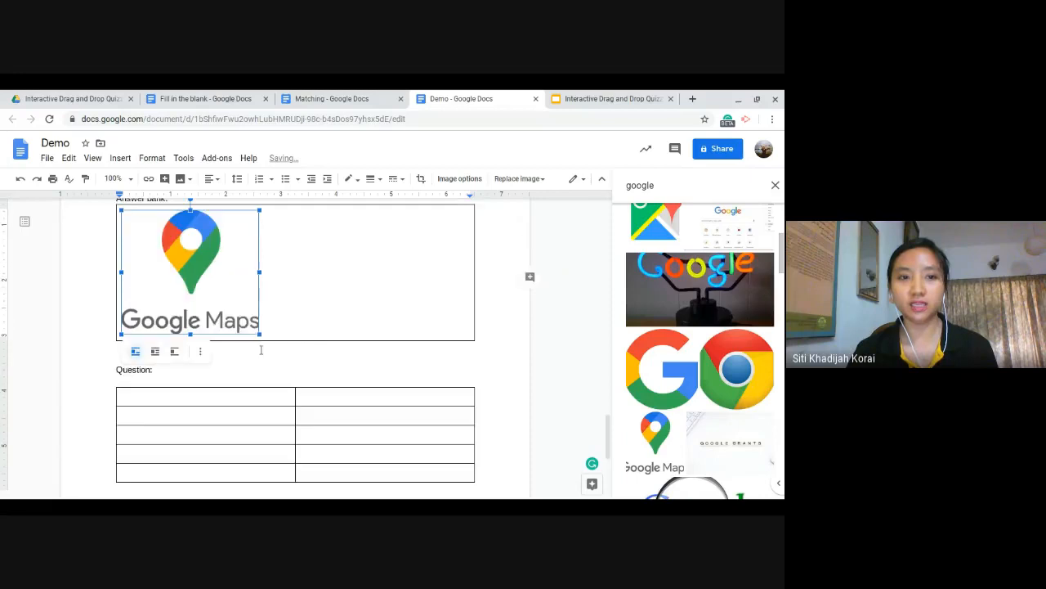
left_click_drag(260, 333, 182, 264)
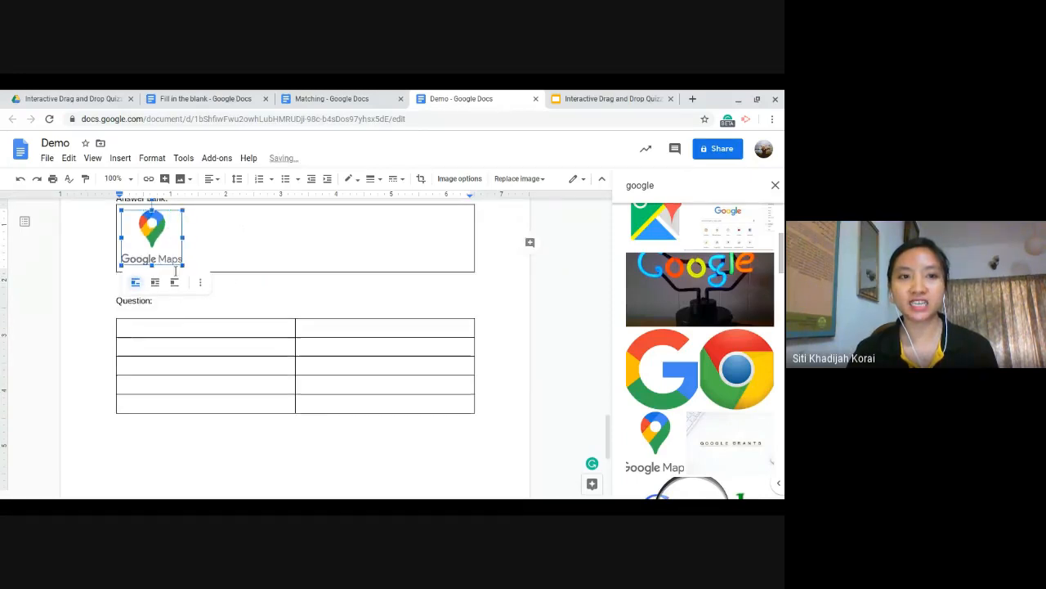
left_click(241, 256)
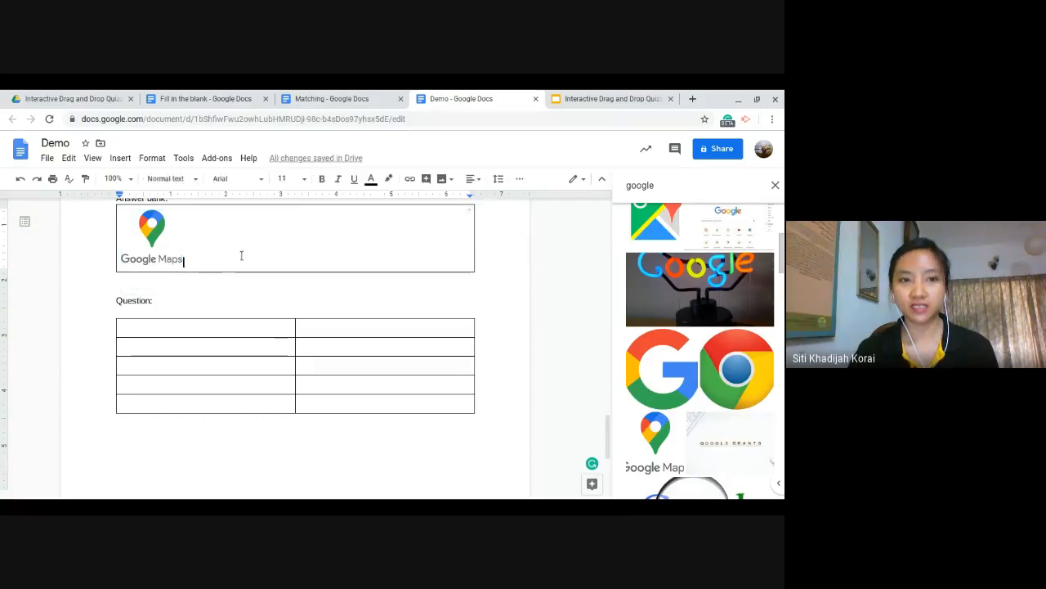
- Fill the question table's first column with Google maps, Google docs, Google sheets, Google classroom and Google slides, one per row
left_click(253, 327)
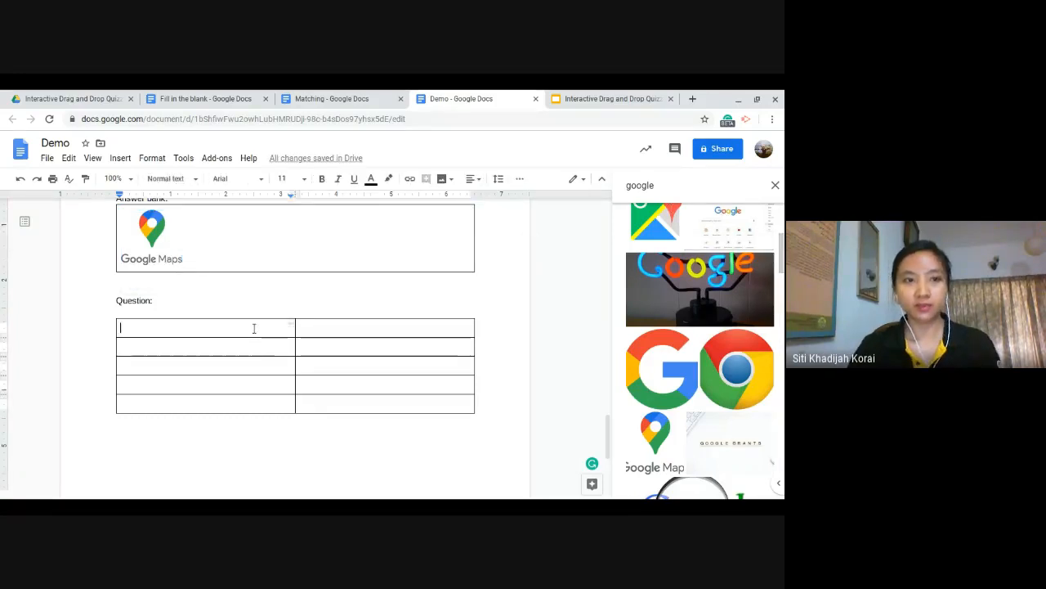
type("Google map")
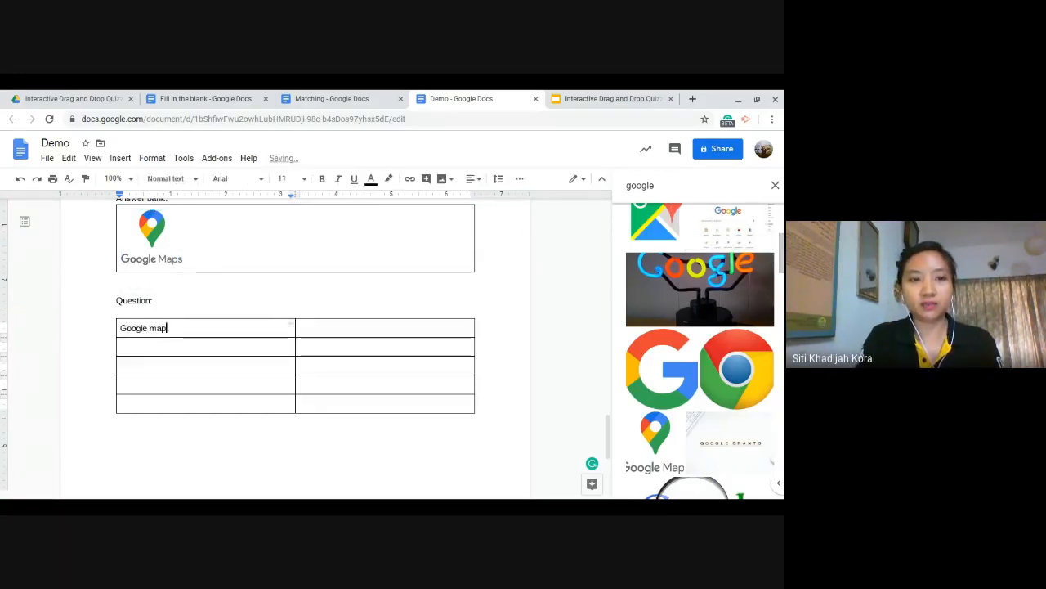
type("s")
key("Down")
type("Go")
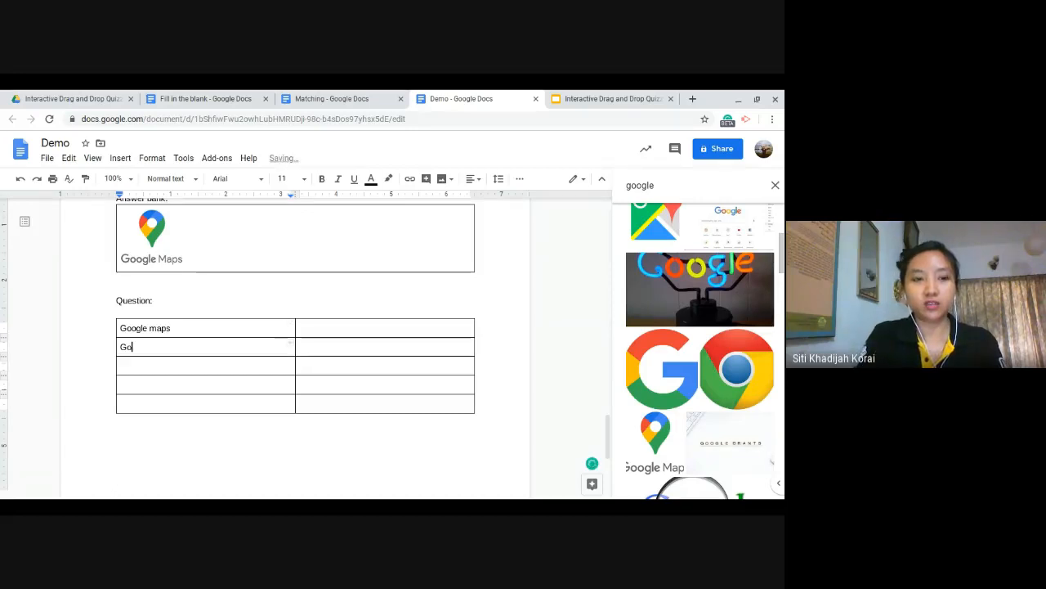
type("ogle docs")
key("Down")
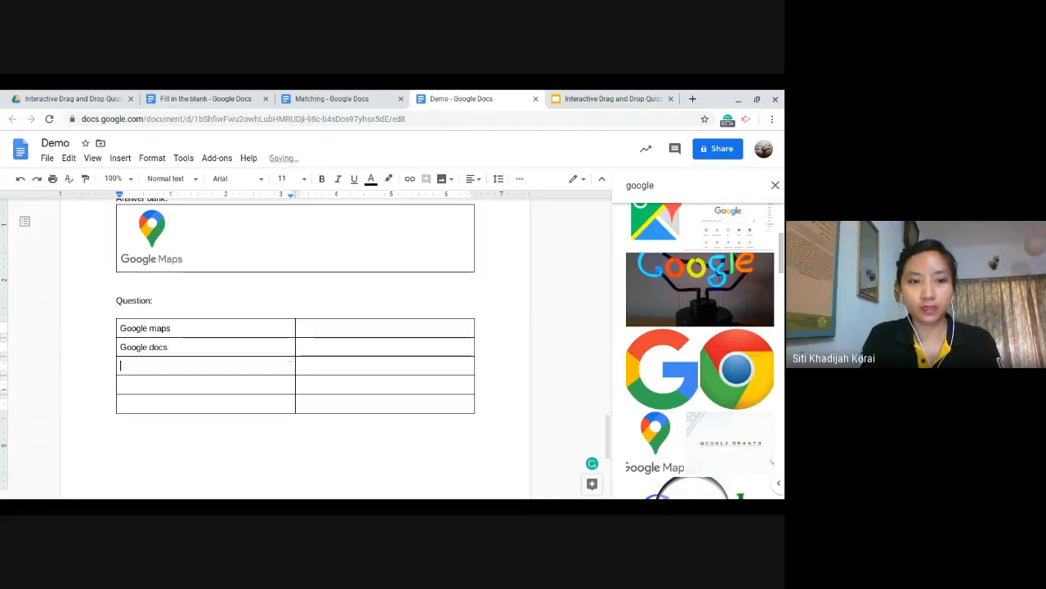
type("Googl")
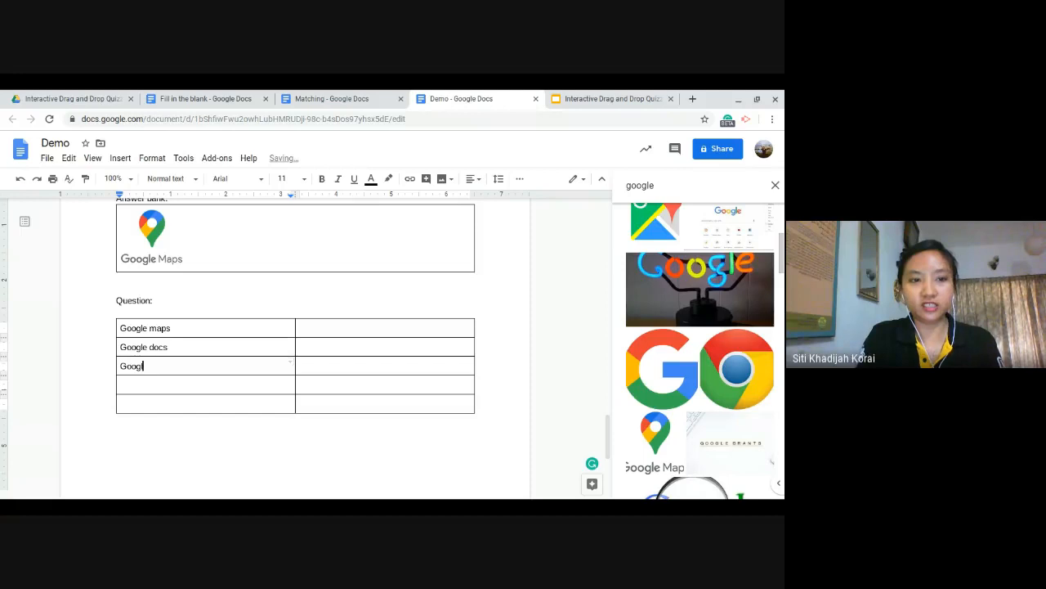
type("e sheets")
key("Down")
type("G")
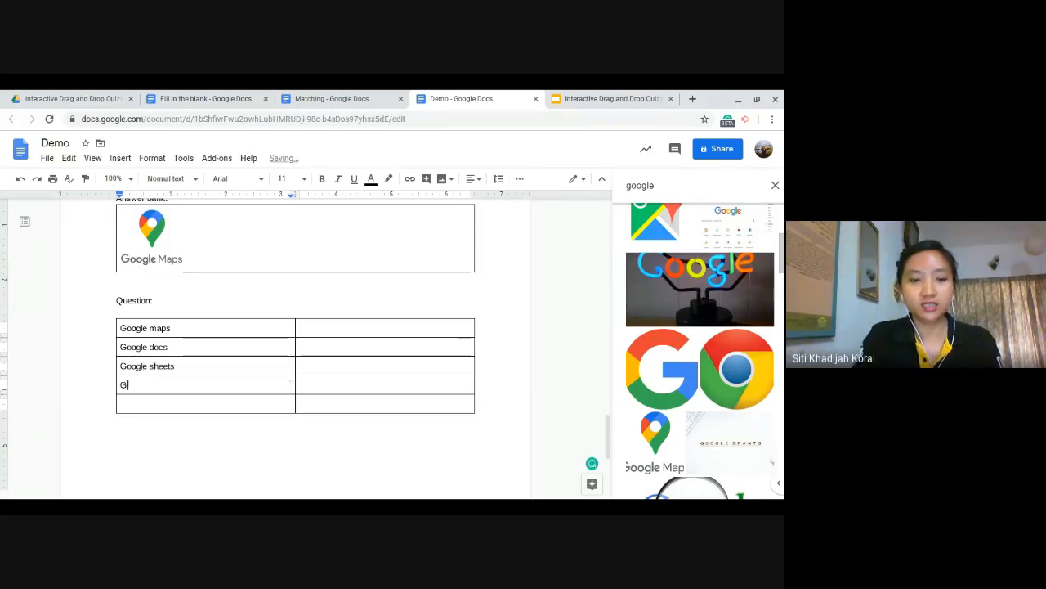
type("oogle class")
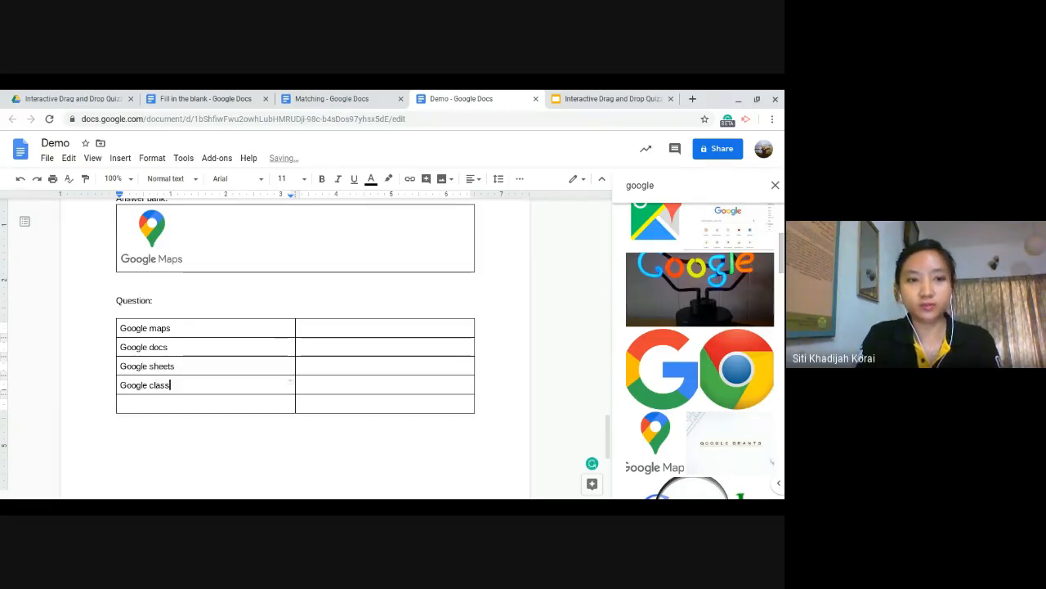
type("room")
key("Down")
type("Go")
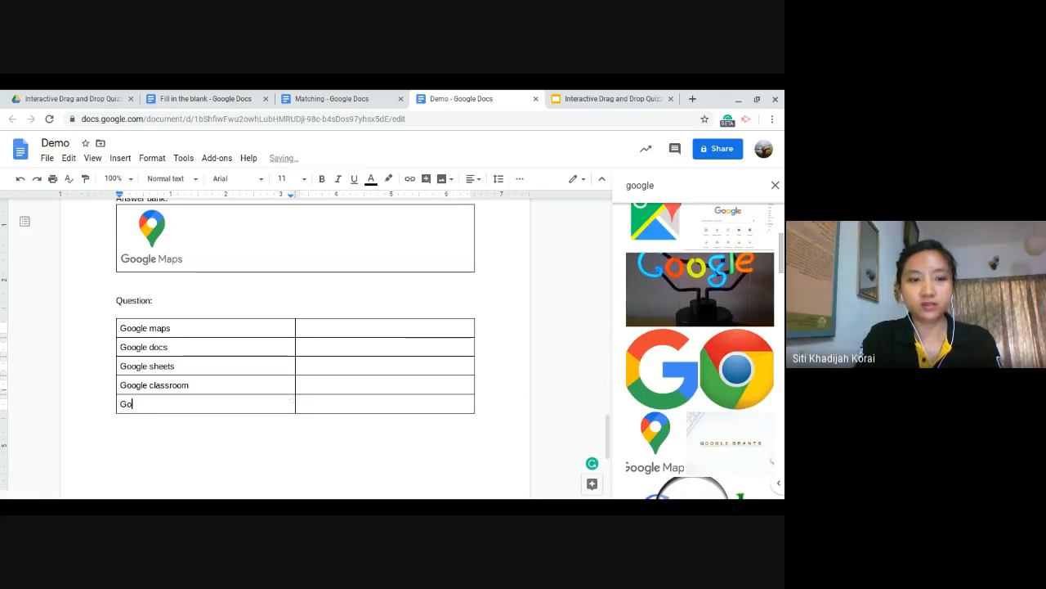
type("ogle ")
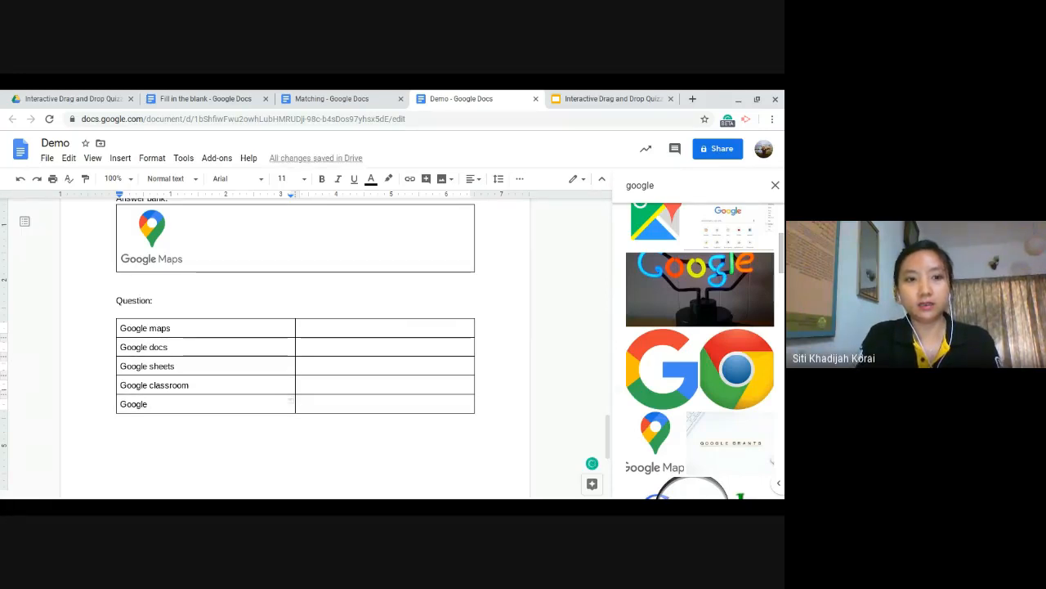
type("slides")
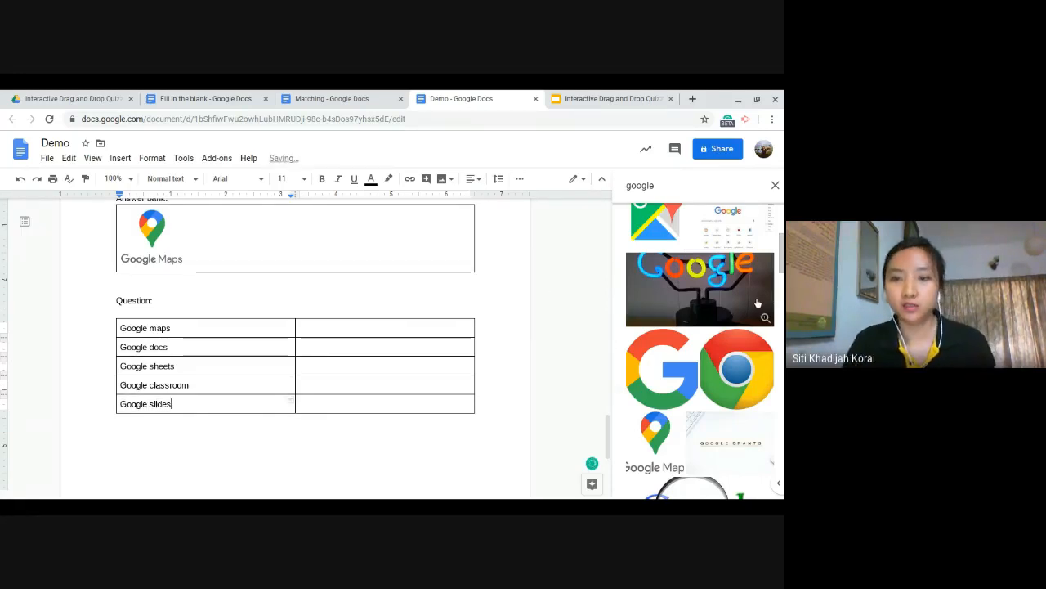
- Replace the web image search term with "google docs" and run the search
scroll(676, 239, "up", 4)
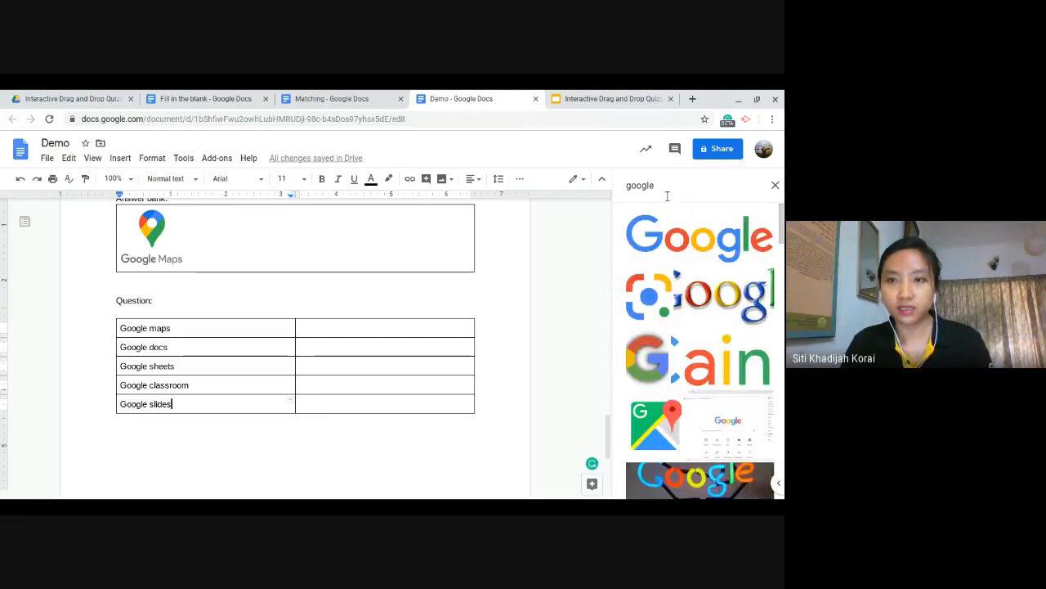
left_click(662, 185)
left_click_drag(663, 185, 630, 186)
key("BackSpace")
key("BackSpace")
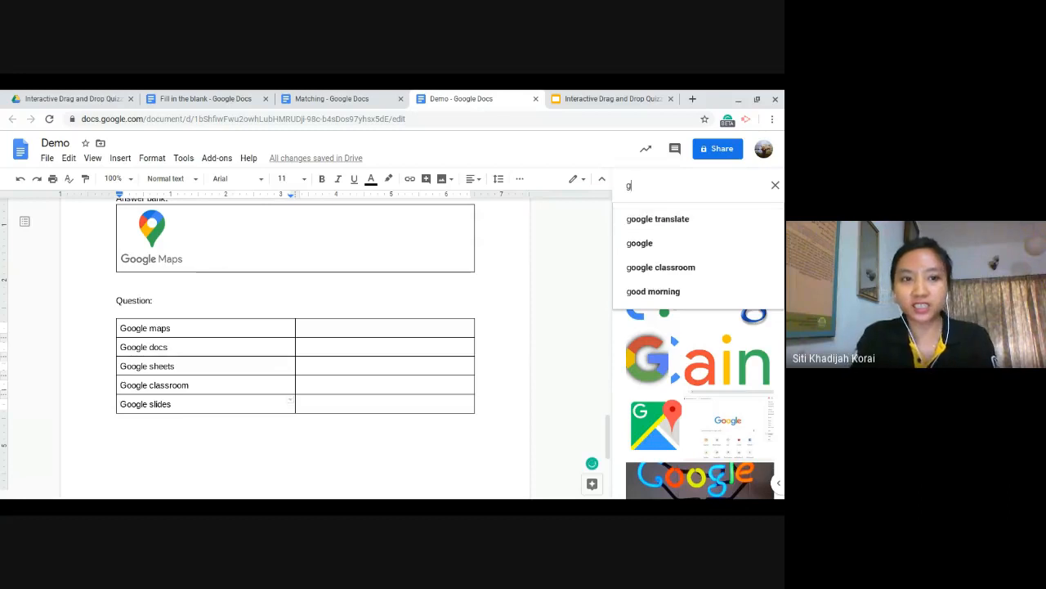
type("google docs")
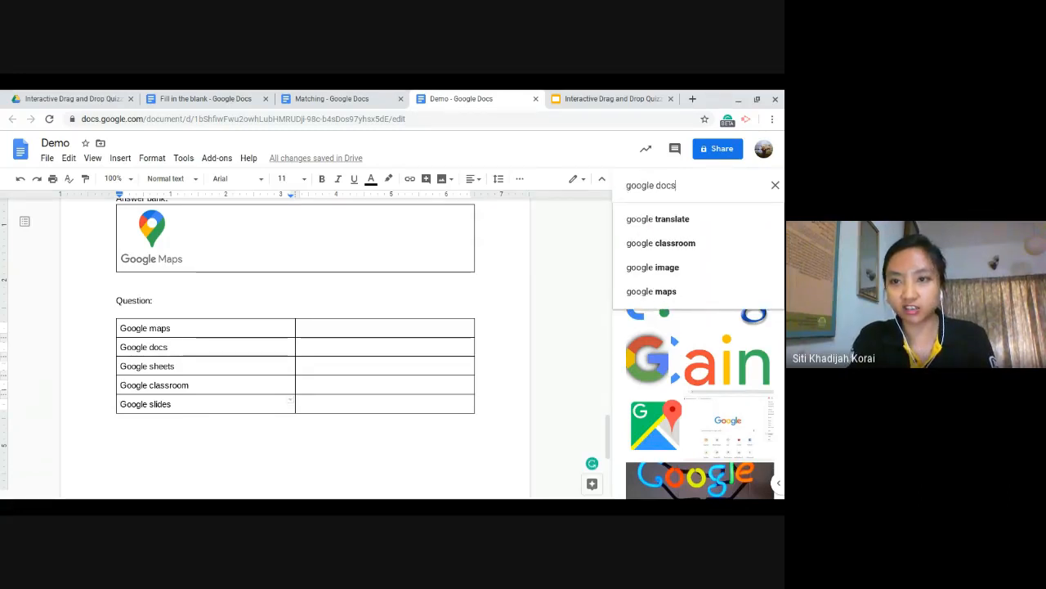
key("Return")
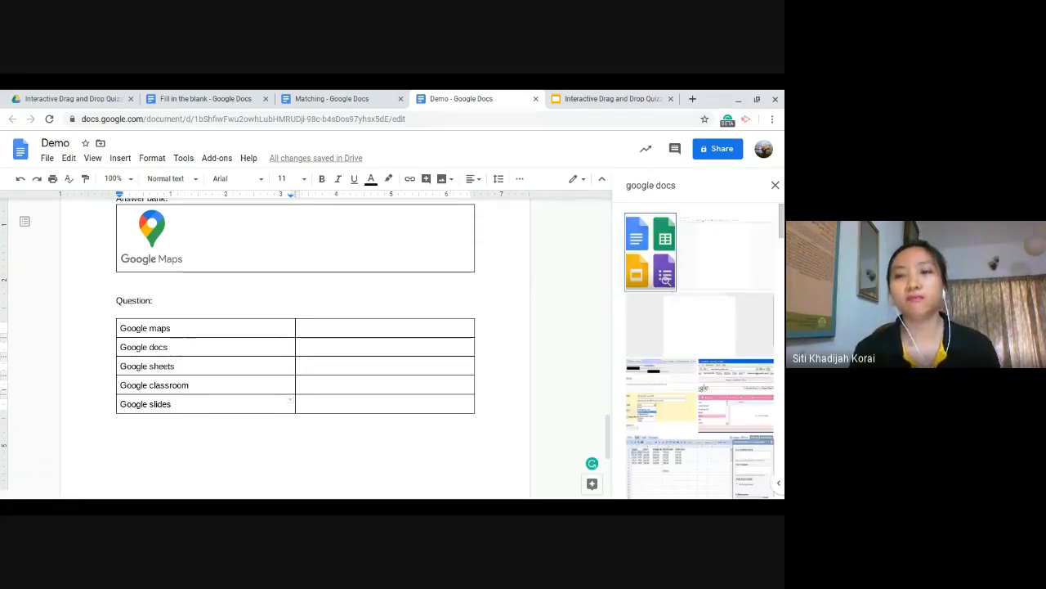
- Find the blue Google Docs icon among the image results and insert it after the Google slides text in the question table
scroll(729, 271, "down", 5)
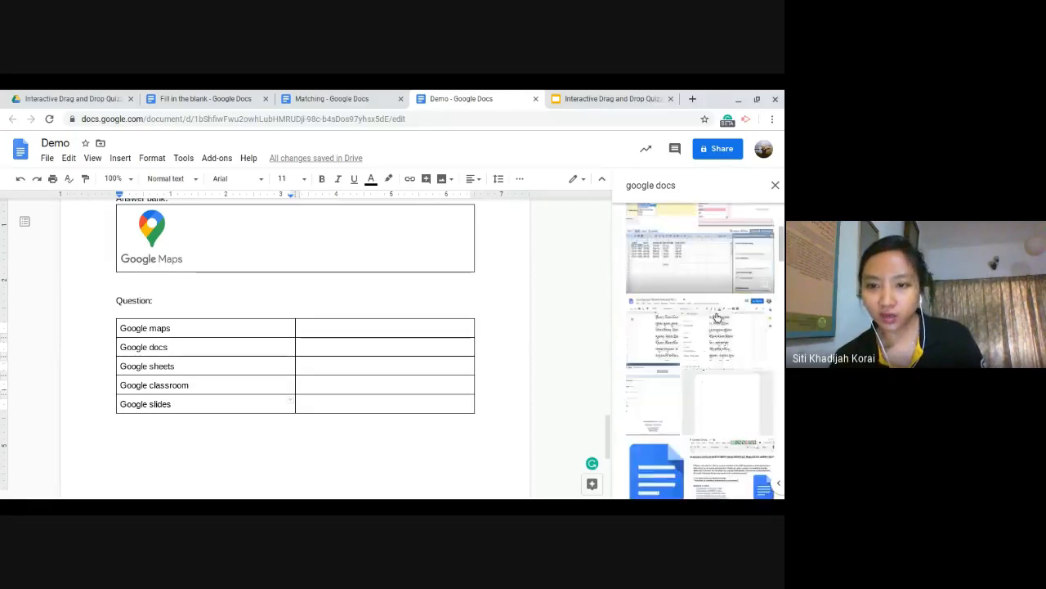
scroll(718, 325, "down", 3)
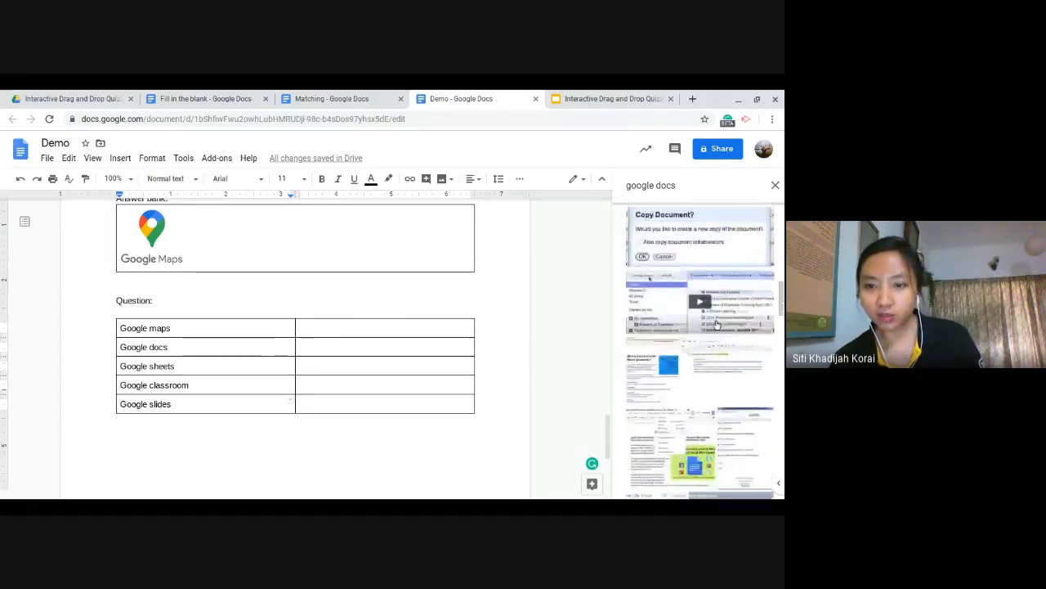
scroll(719, 331, "up", 3)
scroll(720, 335, "up", 5)
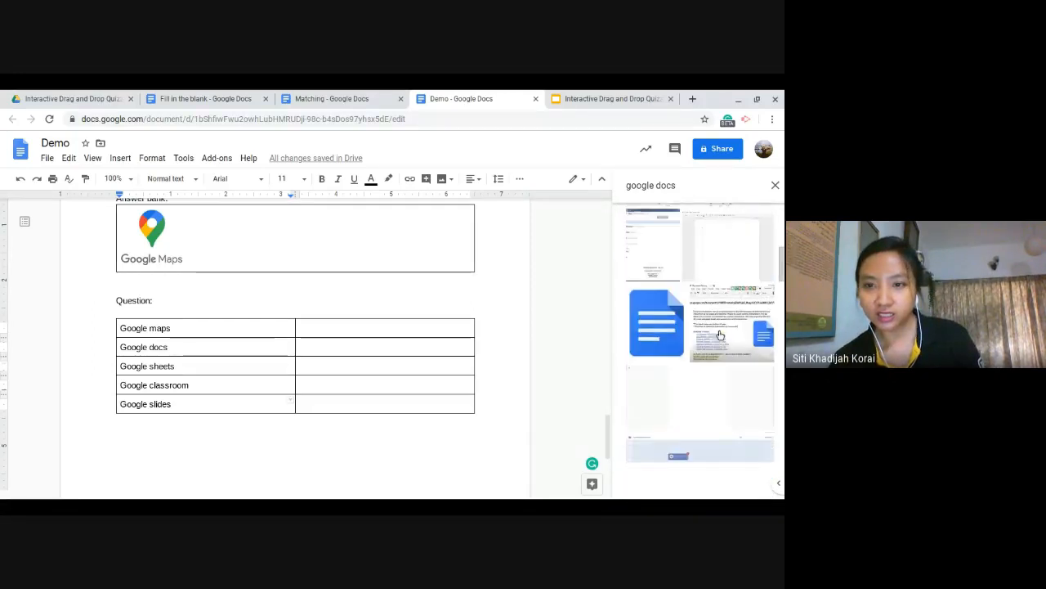
scroll(720, 338, "down", 1)
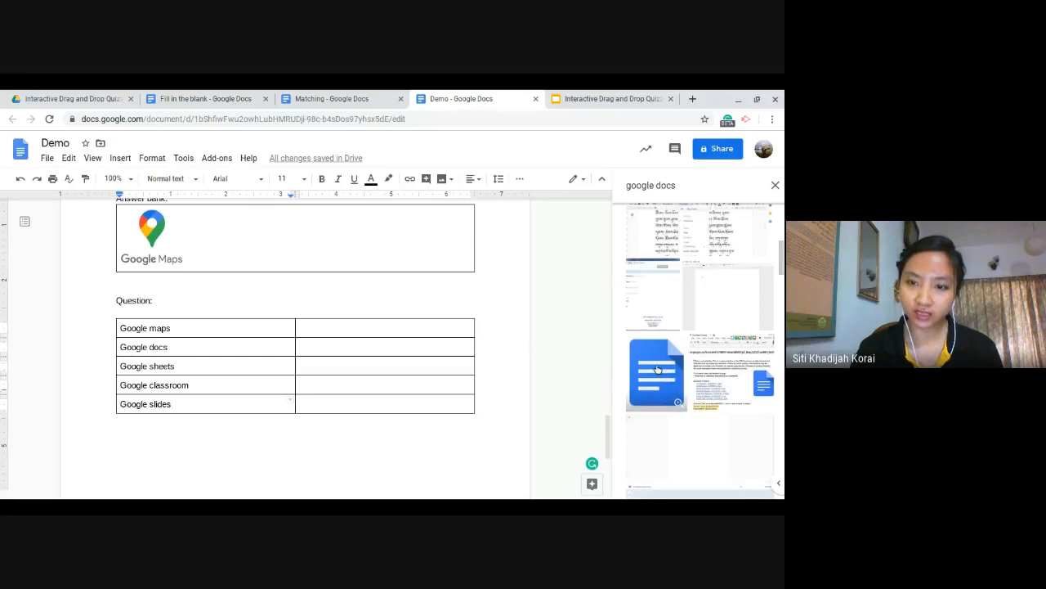
left_click(656, 370)
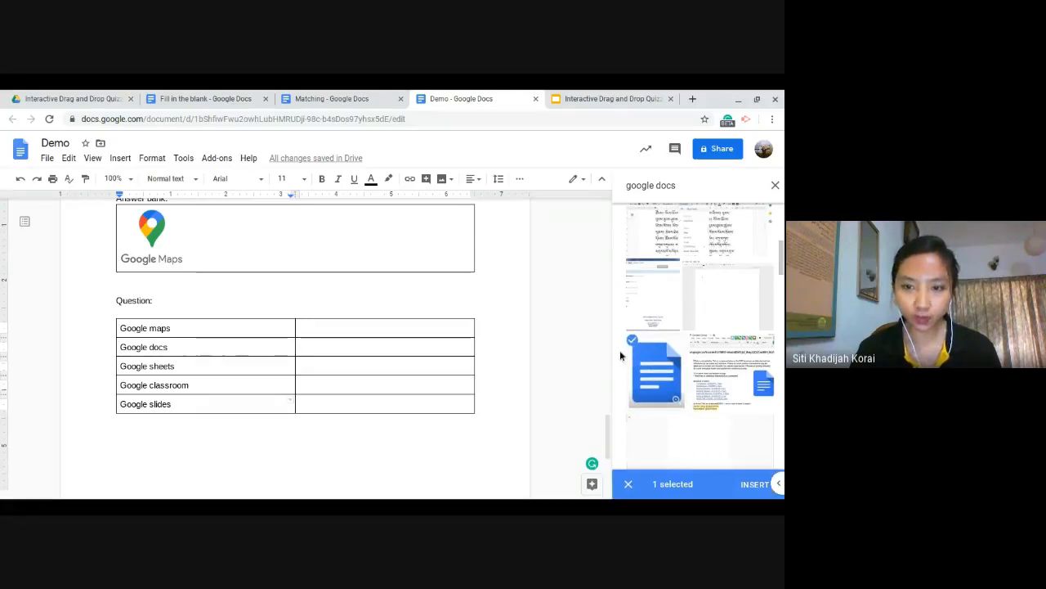
left_click(652, 364)
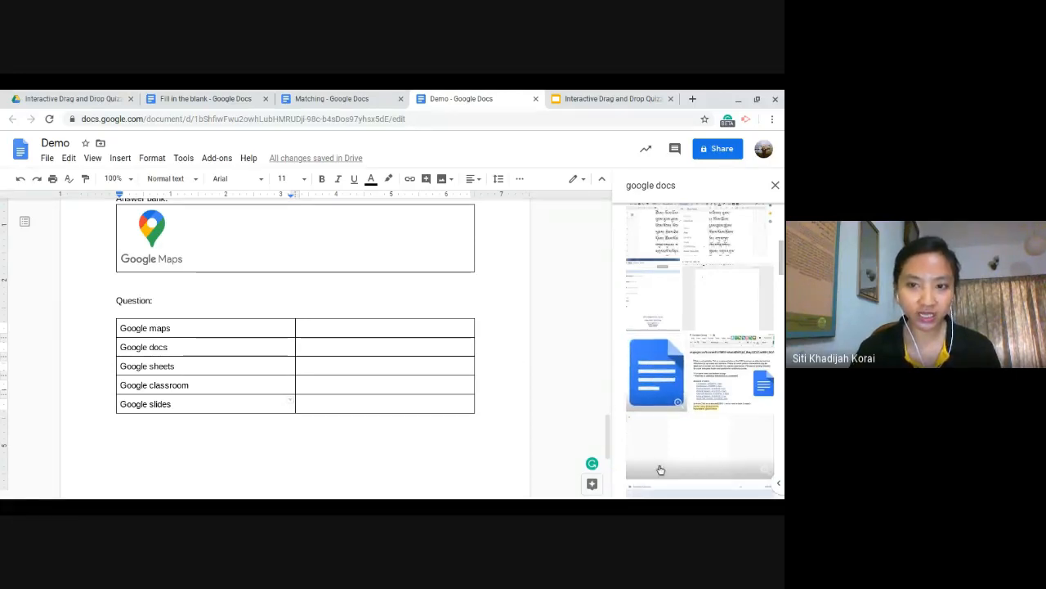
left_click(660, 380)
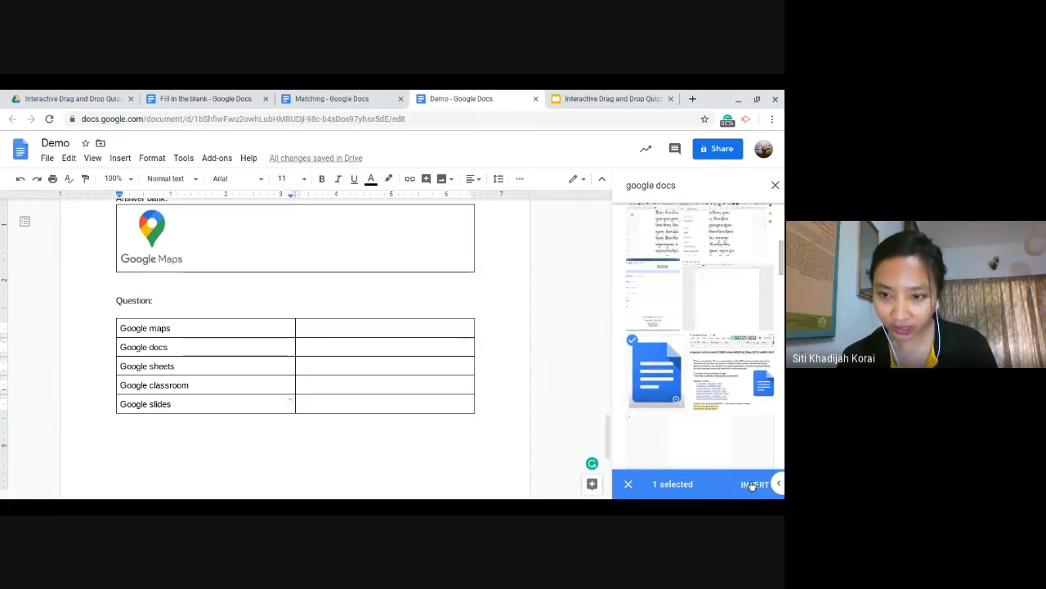
left_click(647, 375)
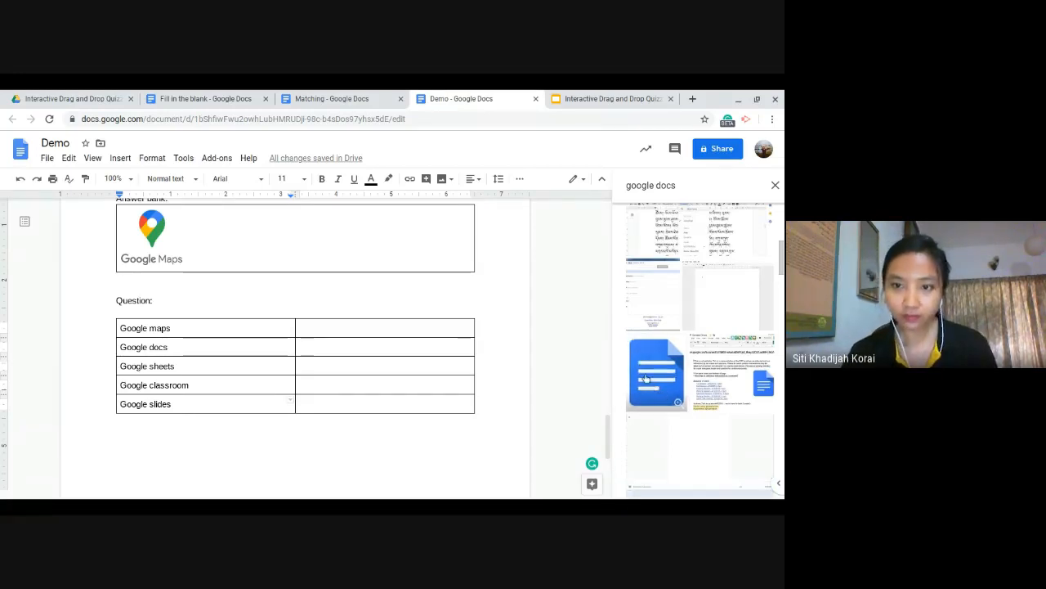
left_click(645, 379)
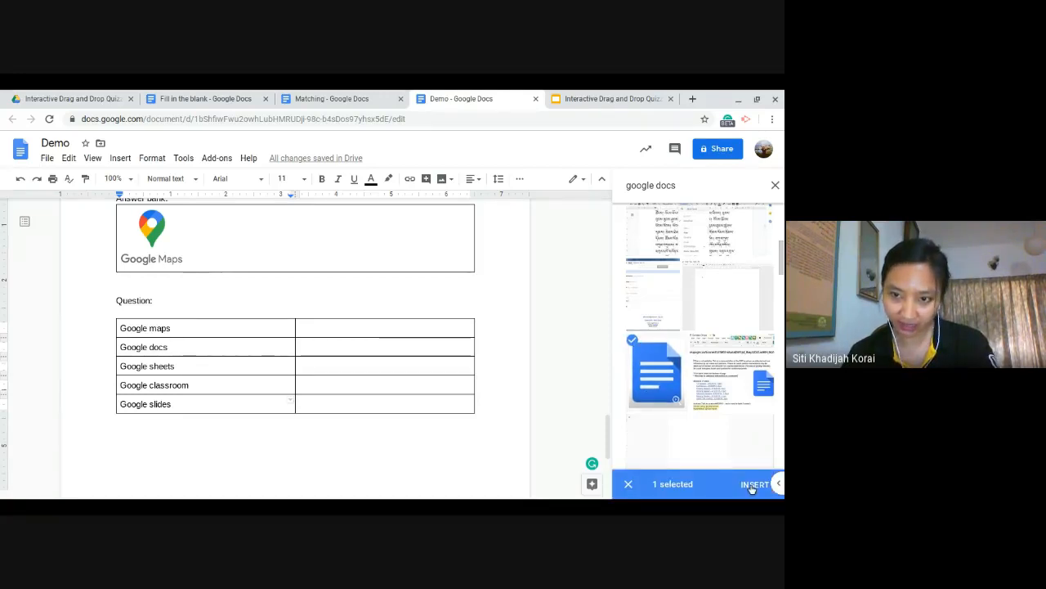
left_click(752, 484)
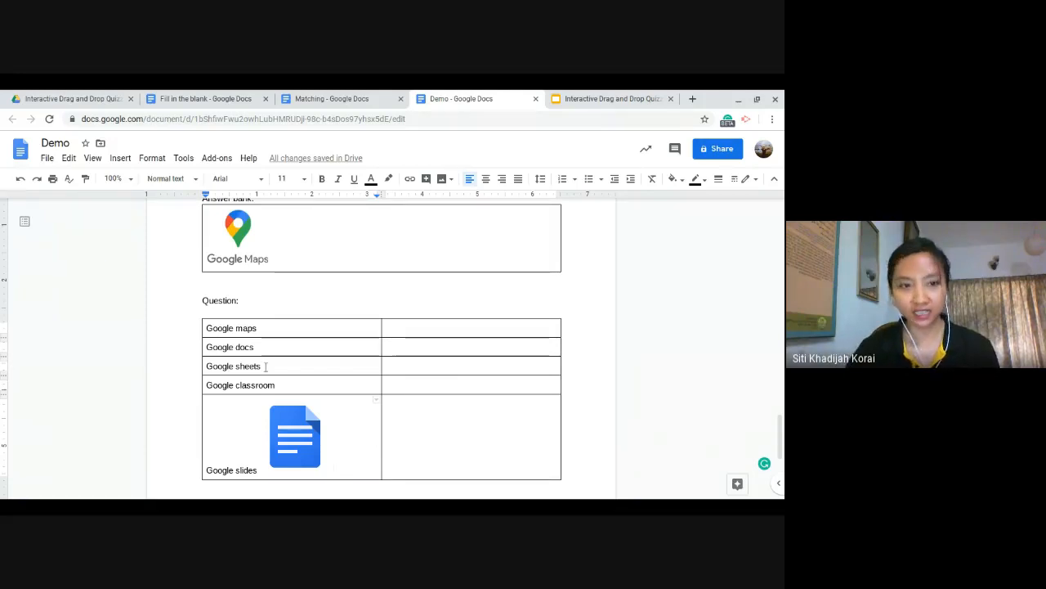
- Start a web image insertion in the empty cell beside Google classroom and search for "google classroom"
left_click(439, 380)
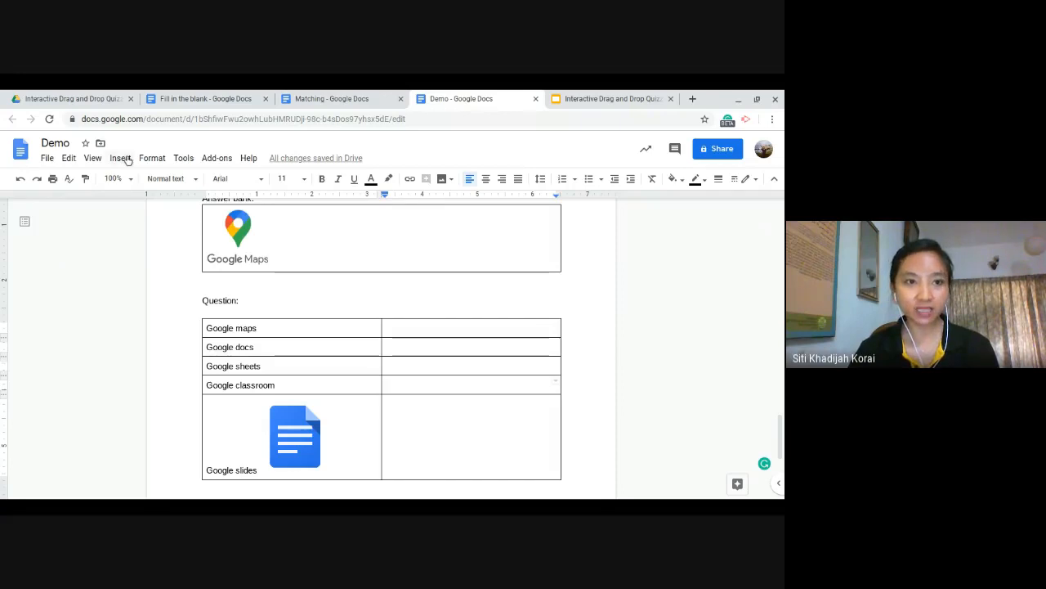
left_click(127, 159)
left_click(421, 392)
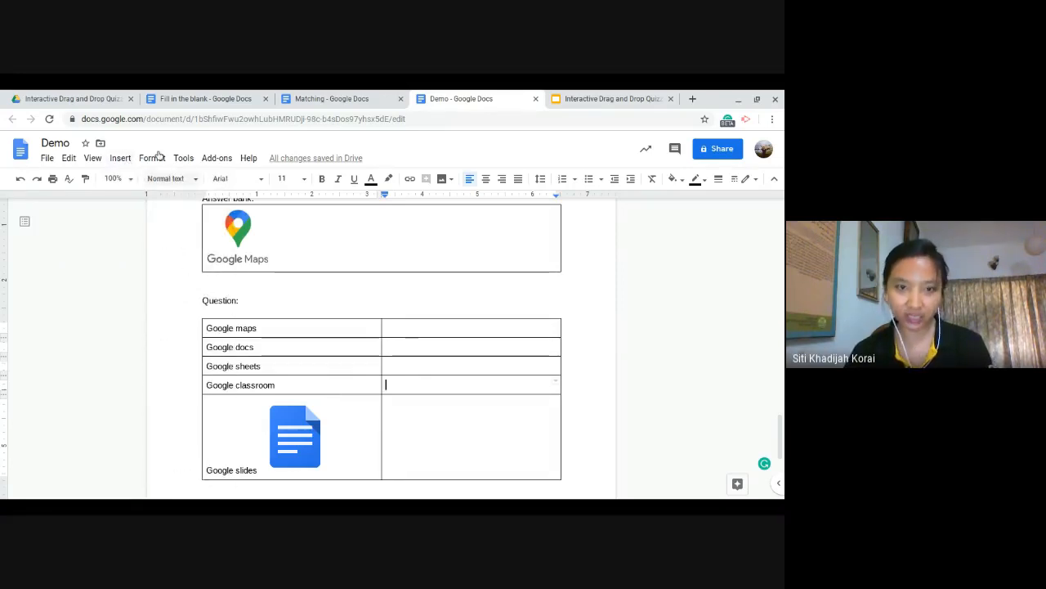
left_click(119, 158)
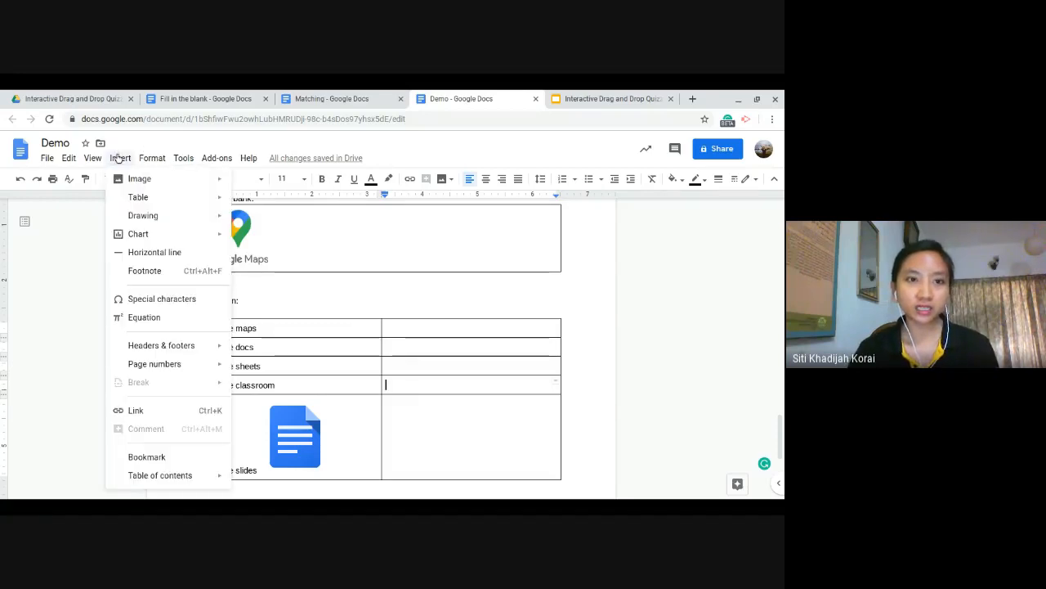
mouse_move(164, 178)
left_click(281, 201)
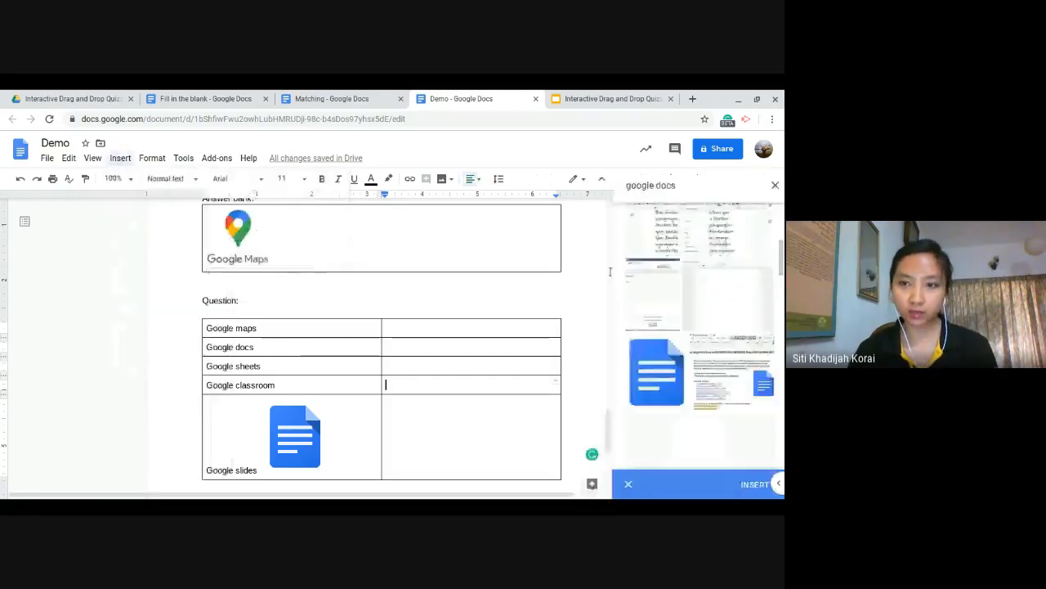
left_click(696, 186)
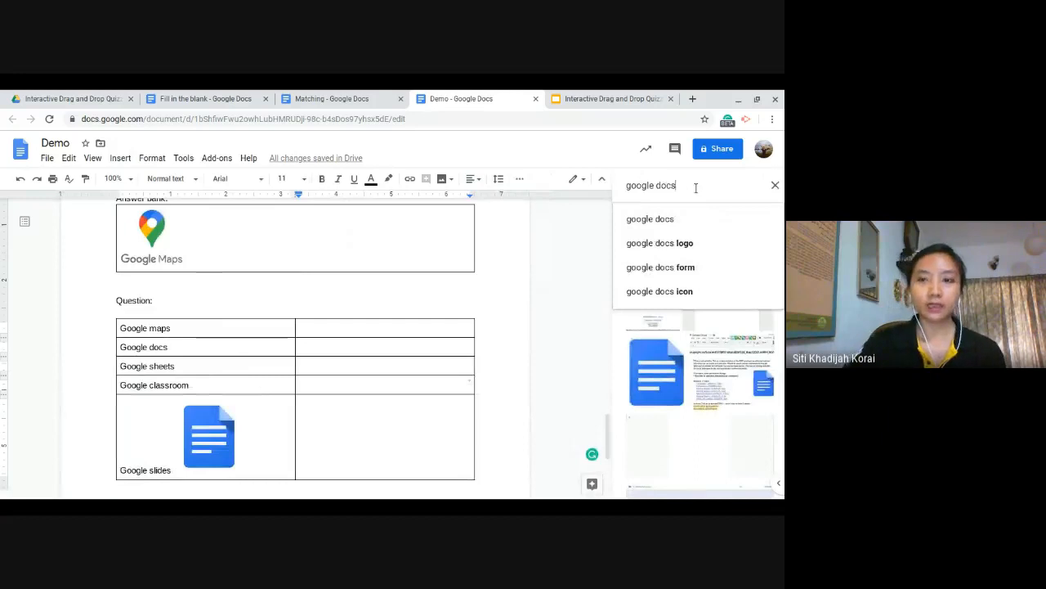
key("BackSpace")
key("BackSpace")
key("BackSpace")
key("BackSpace")
type("classroom")
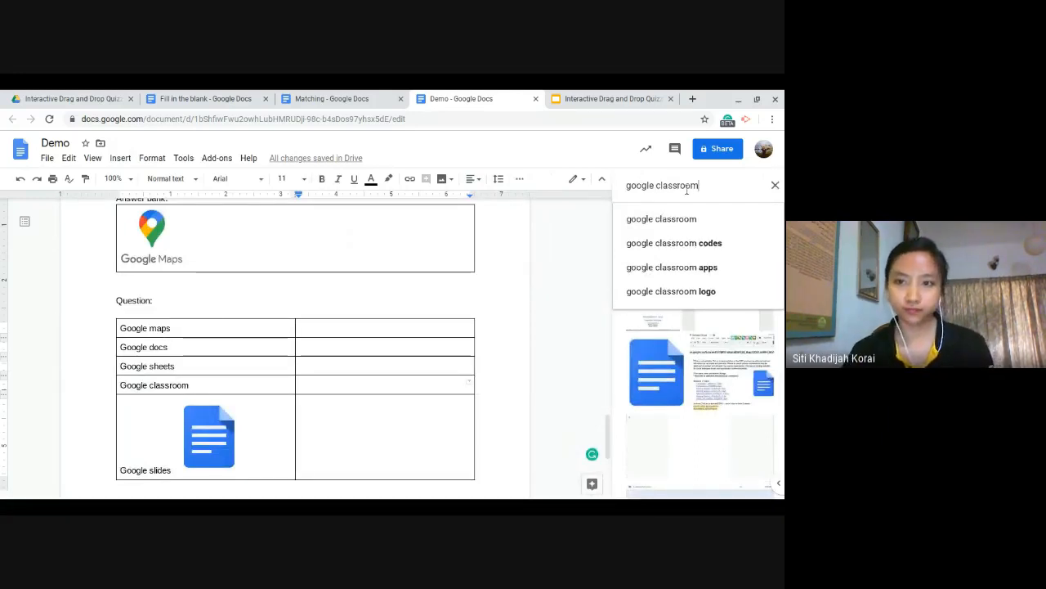
key("Return")
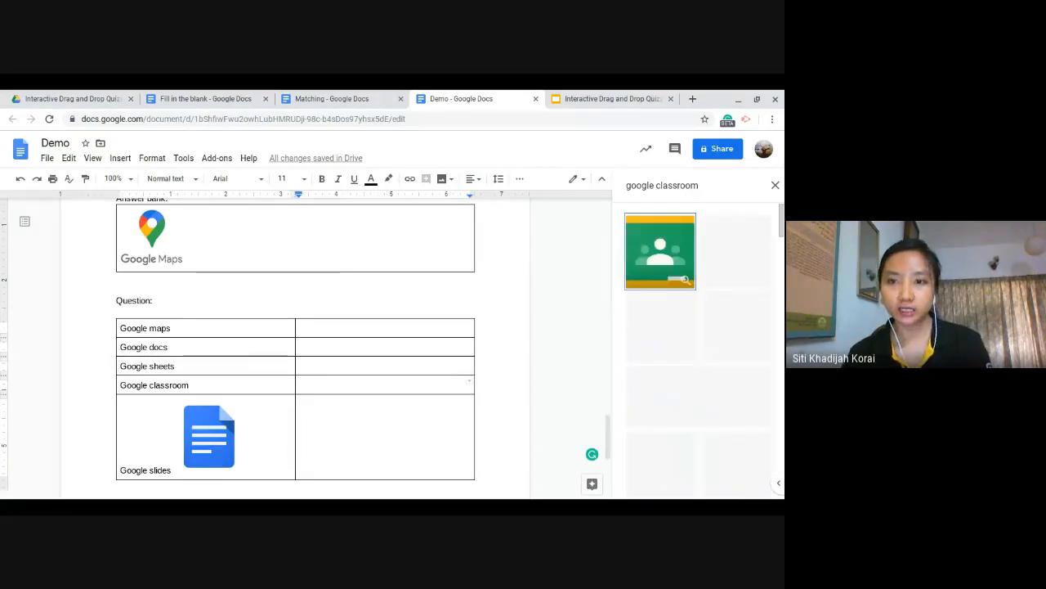
- Insert the green Google Classroom logo from the image results into the cell beside Google classroom
scroll(718, 252, "down", 15)
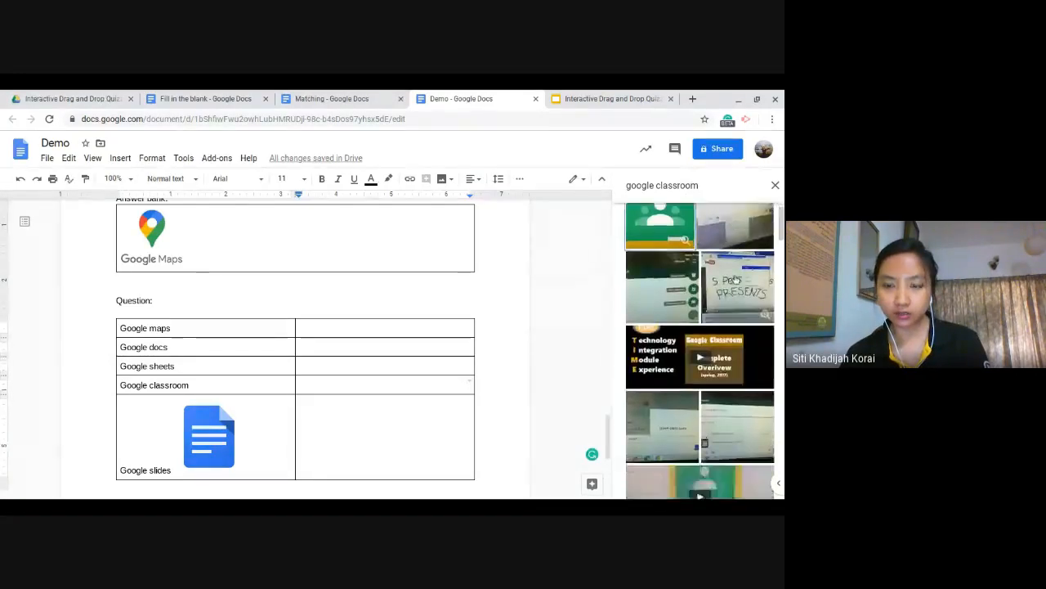
scroll(741, 306, "up", 15)
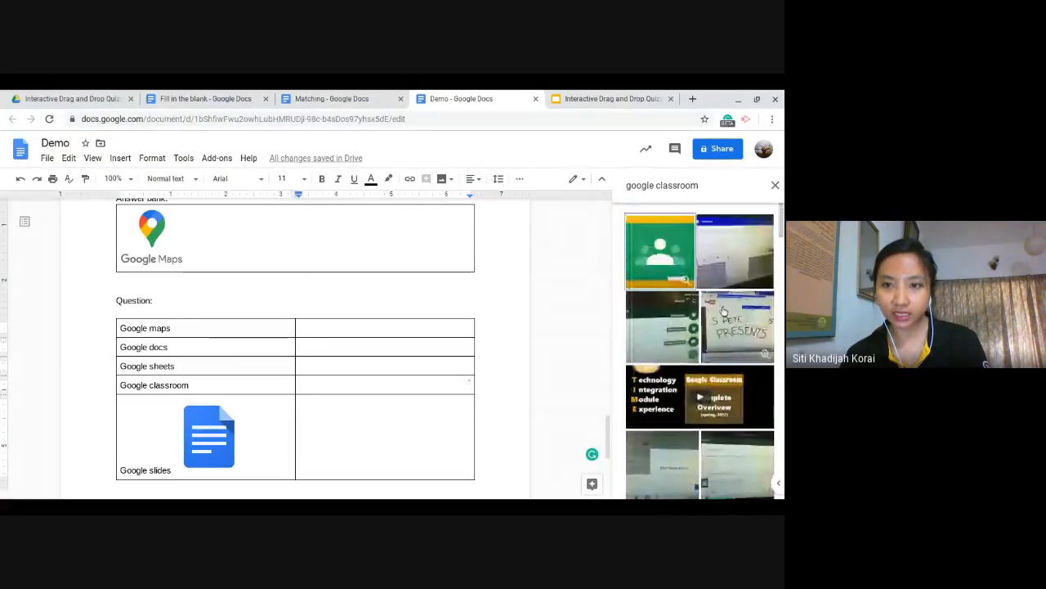
left_click(662, 252)
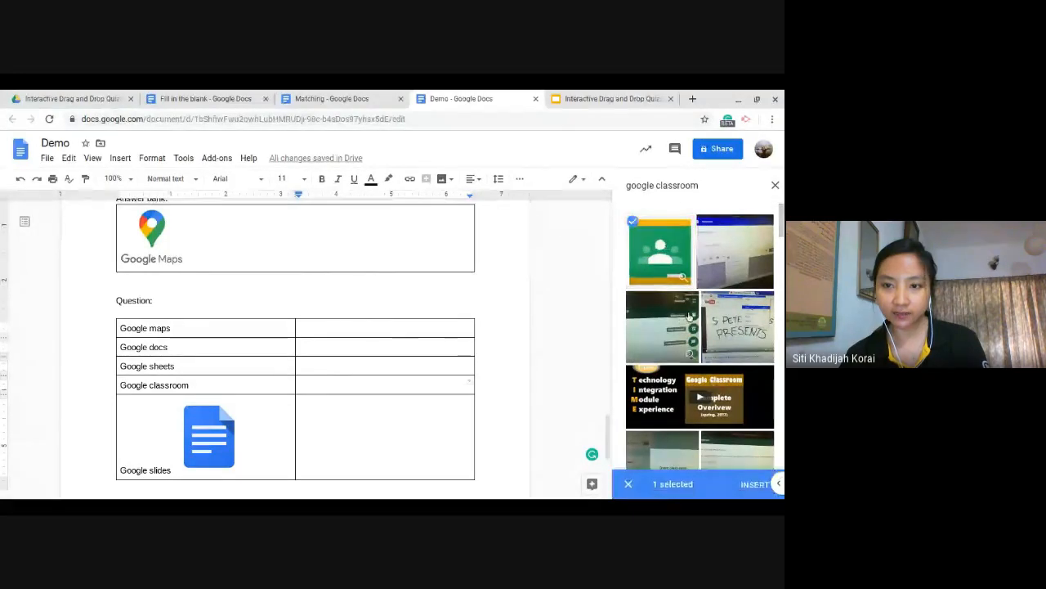
left_click(749, 487)
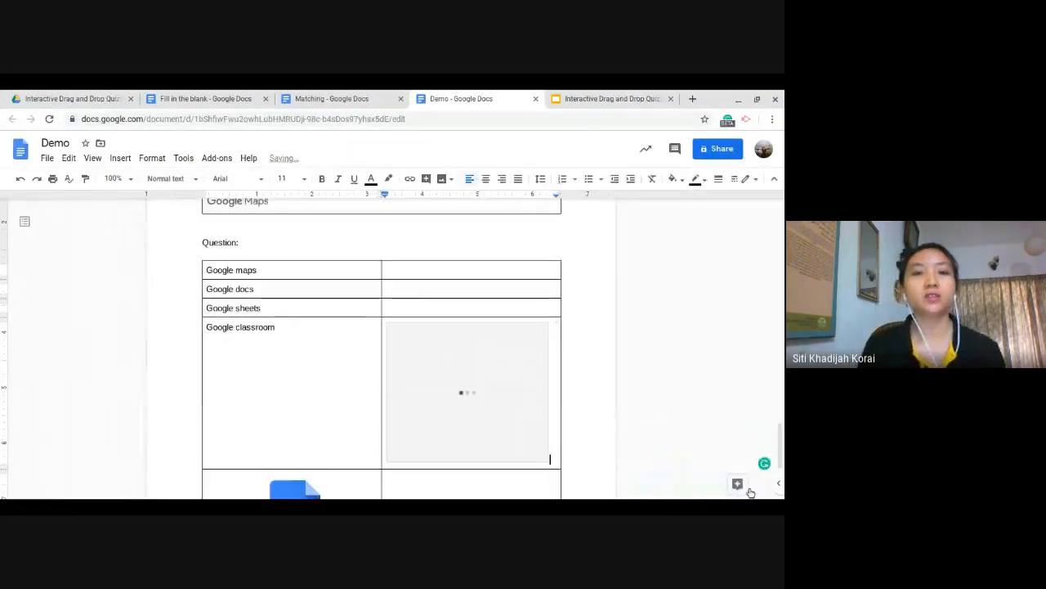
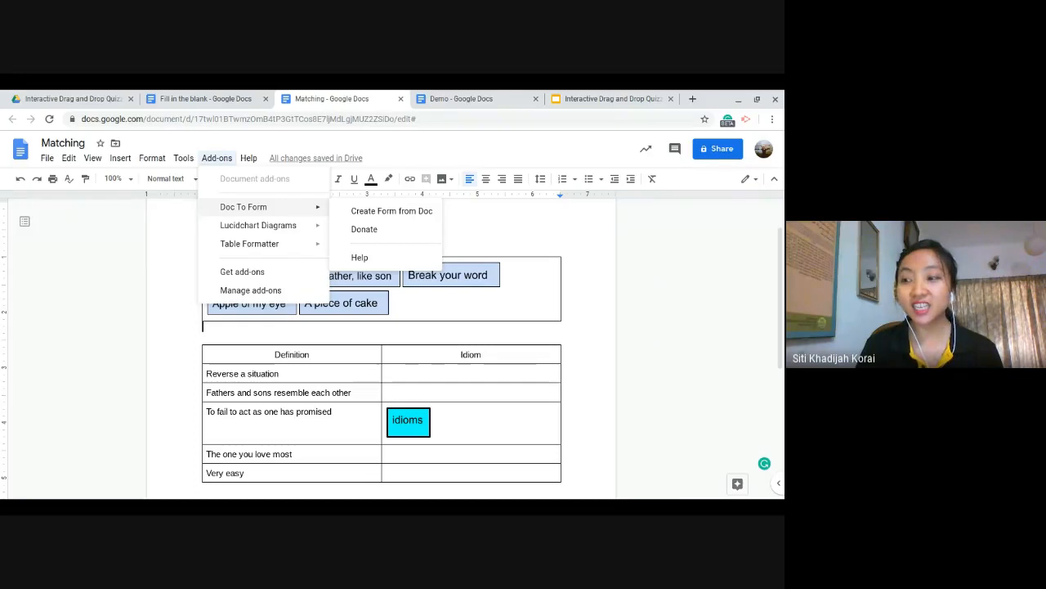
left_click(493, 350)
scroll(493, 349, "down", 2)
scroll(493, 349, "down", 1)
scroll(491, 350, "up", 4)
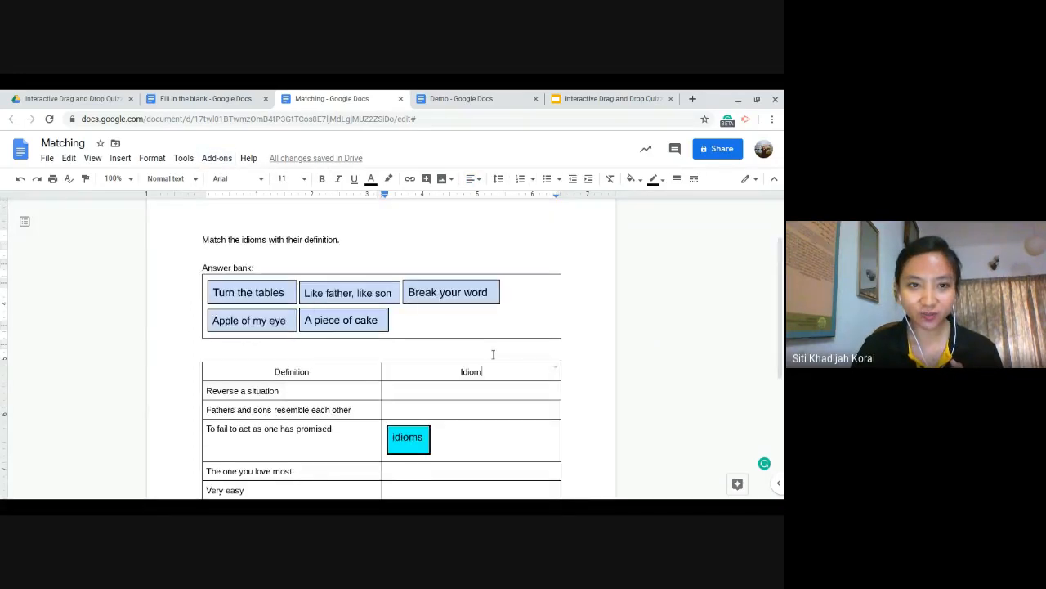
- Switch to the Fill in the blank document and move the "is" tile from sentence 1 back into the answer bank
left_click(194, 98)
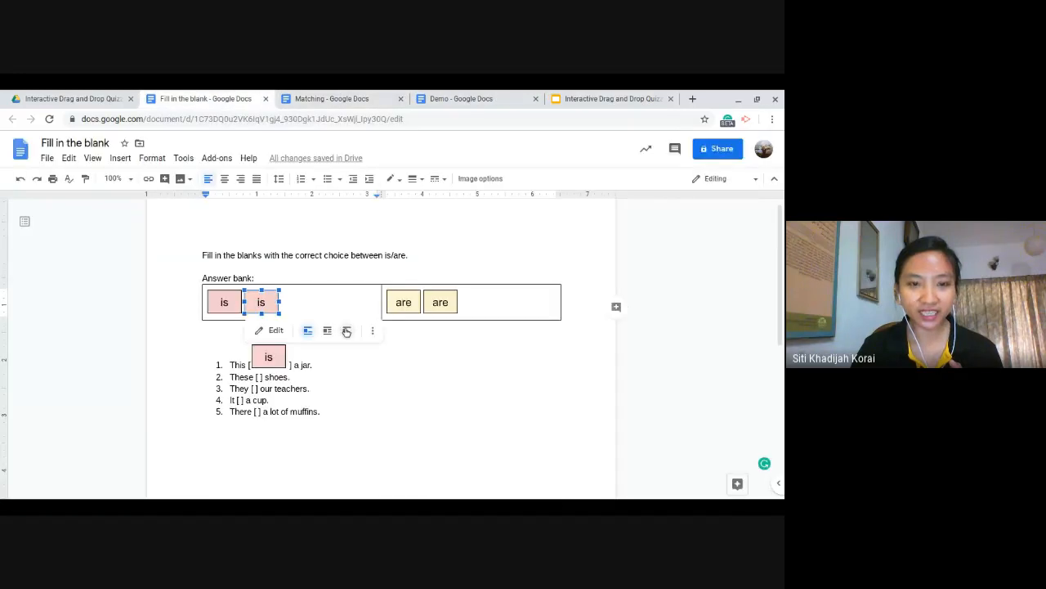
left_click(268, 356)
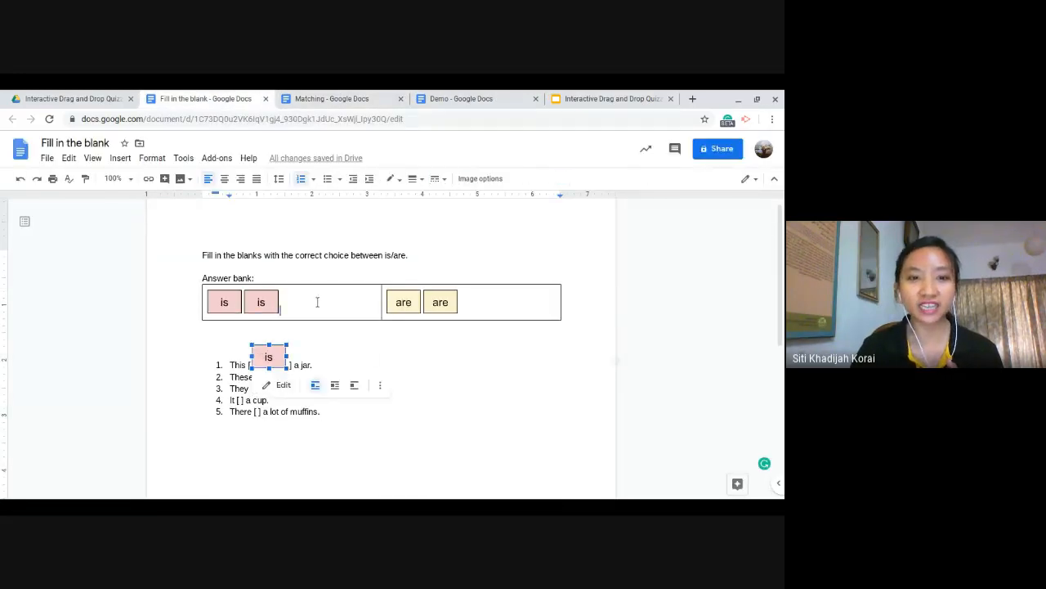
left_click_drag(312, 352, 238, 392)
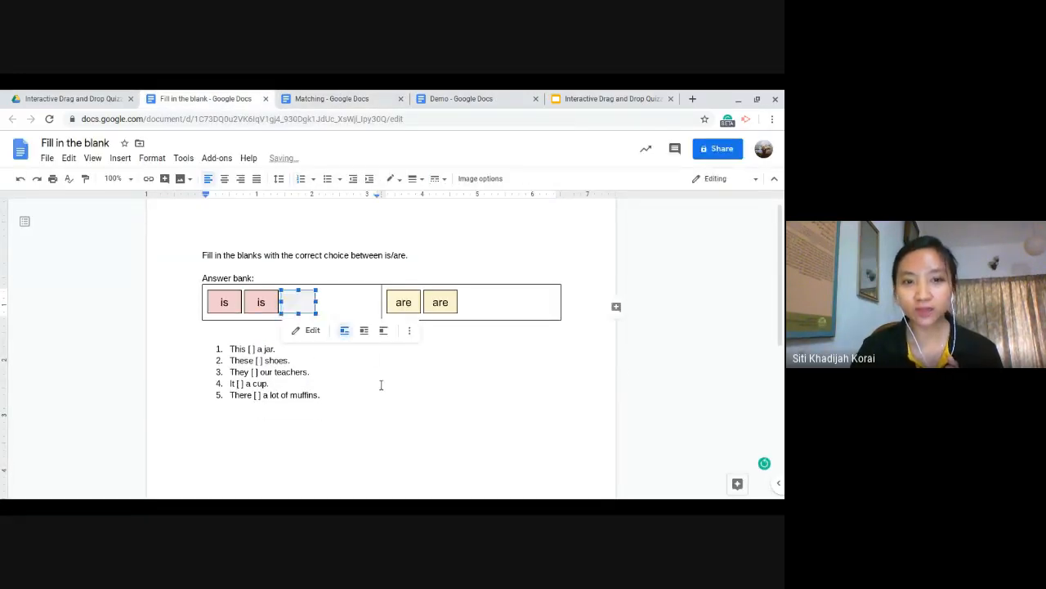
left_click(354, 396)
- Go through the bracketed blanks line by line and highlight all five numbered sentences below the answer bank
double_click(259, 349)
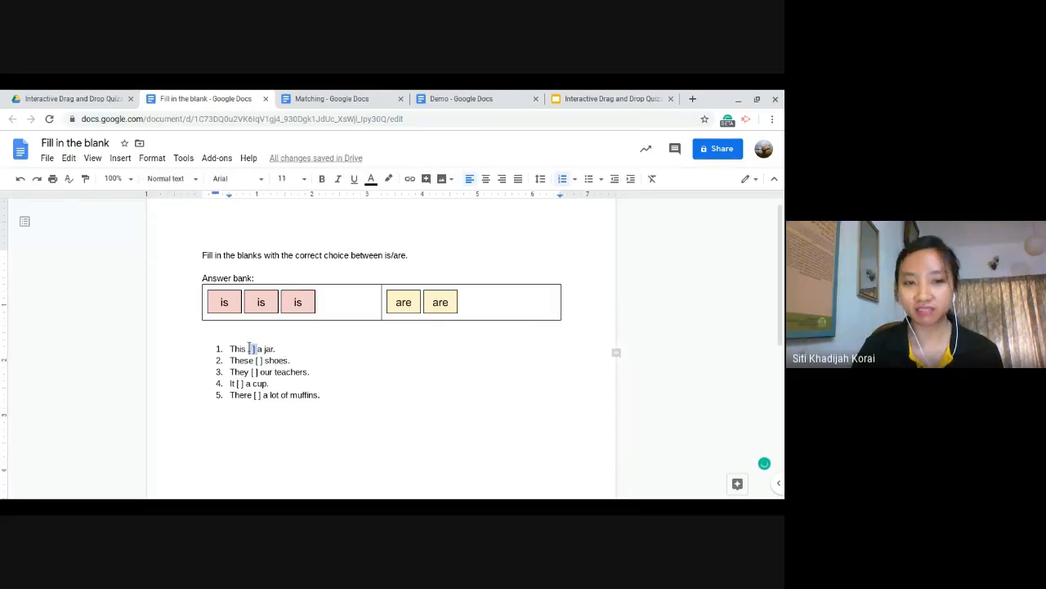
left_click(276, 361)
left_click(286, 372)
left_click(271, 383)
left_click(287, 395)
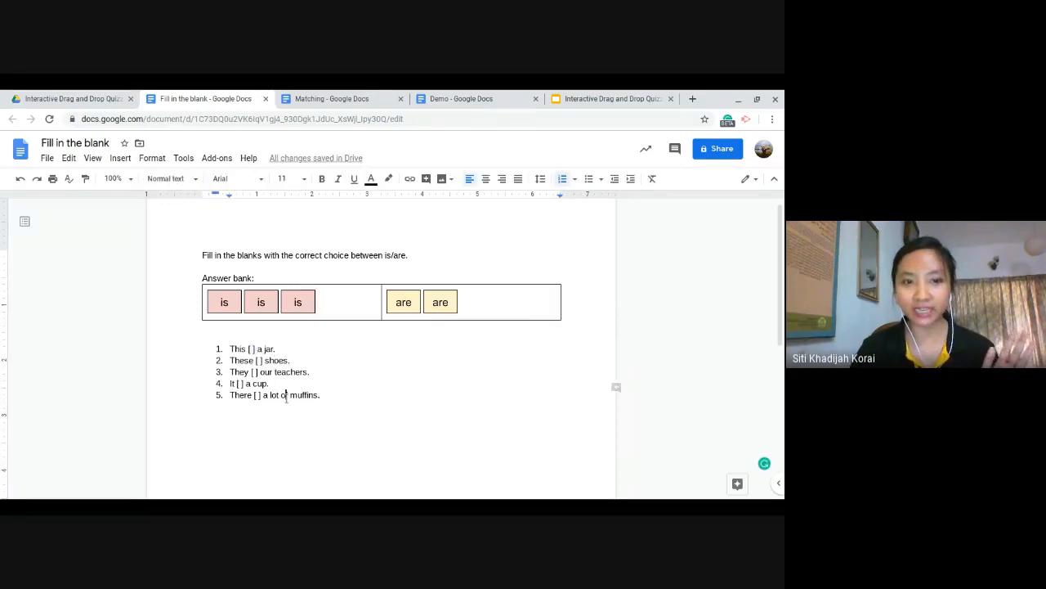
left_click_drag(320, 395, 203, 336)
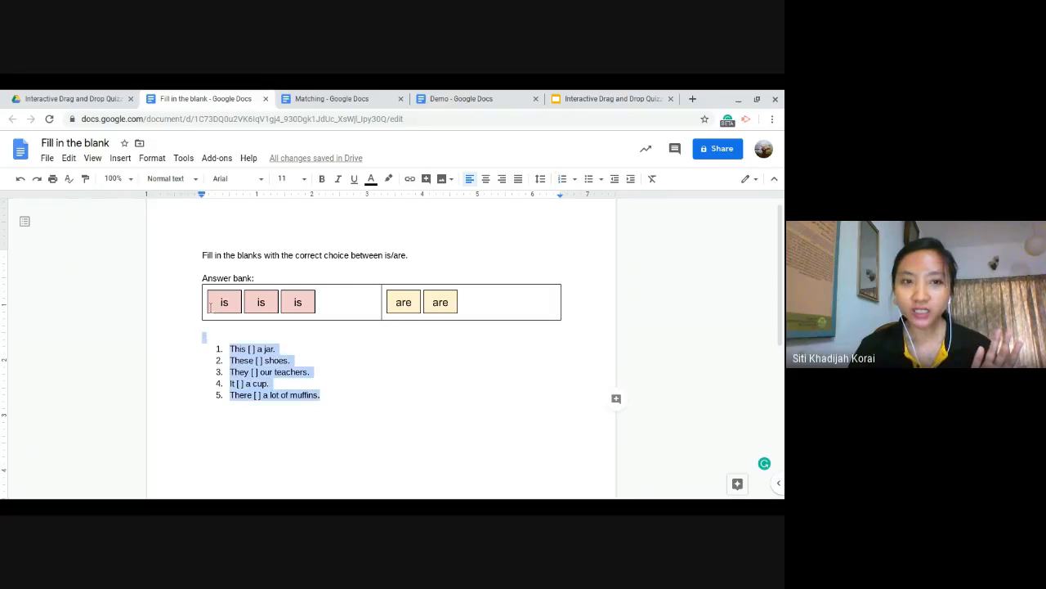
- Show the commands offered by the Doc To Form add-on for the highlighted sentences
left_click(219, 161)
mouse_move(245, 212)
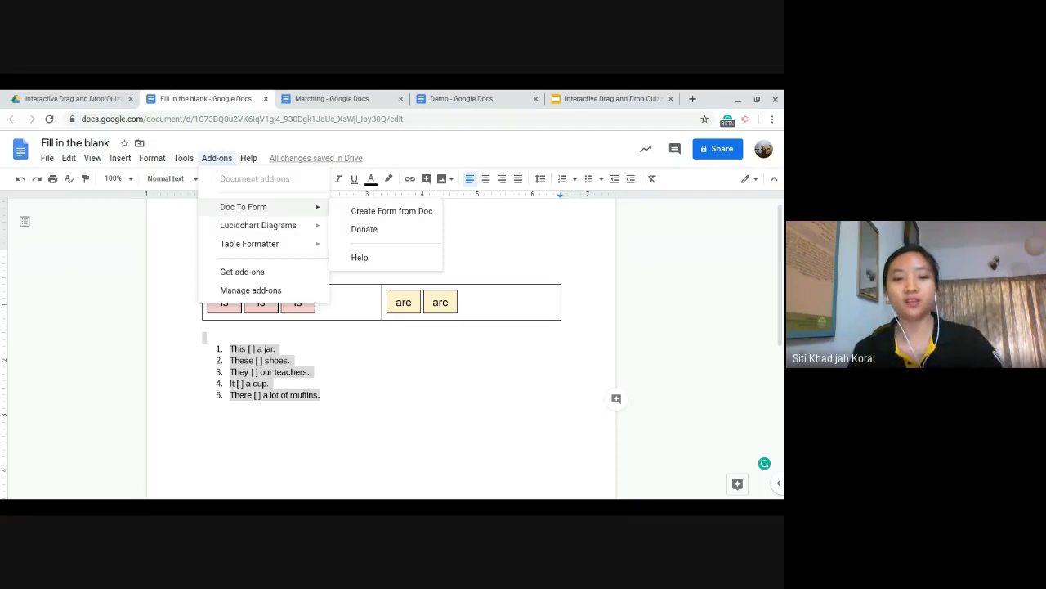
key("alt+Tab")
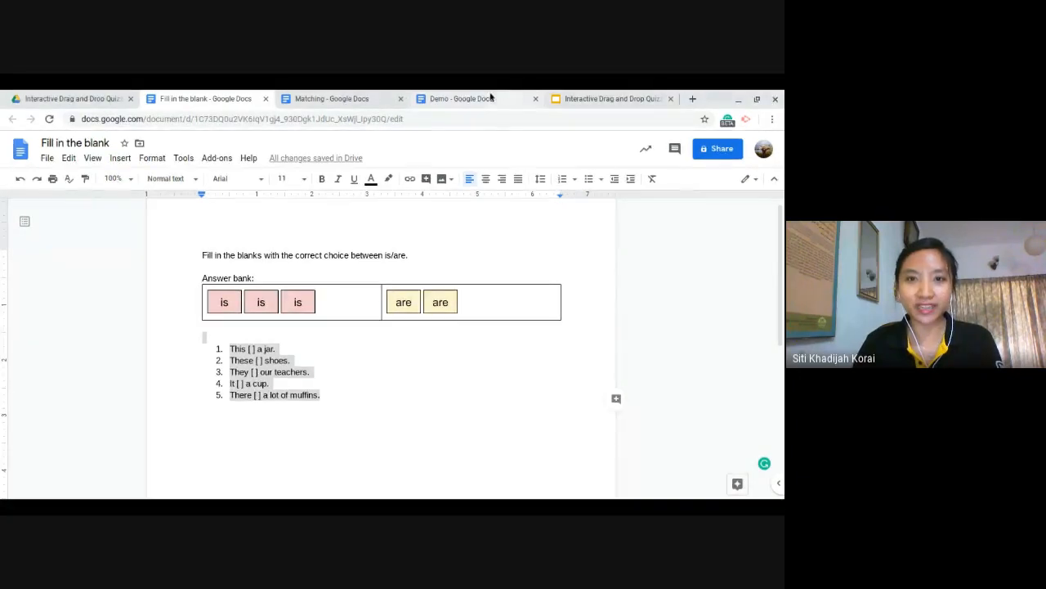
- Open Google Classroom in a new browser tab
left_click(693, 100)
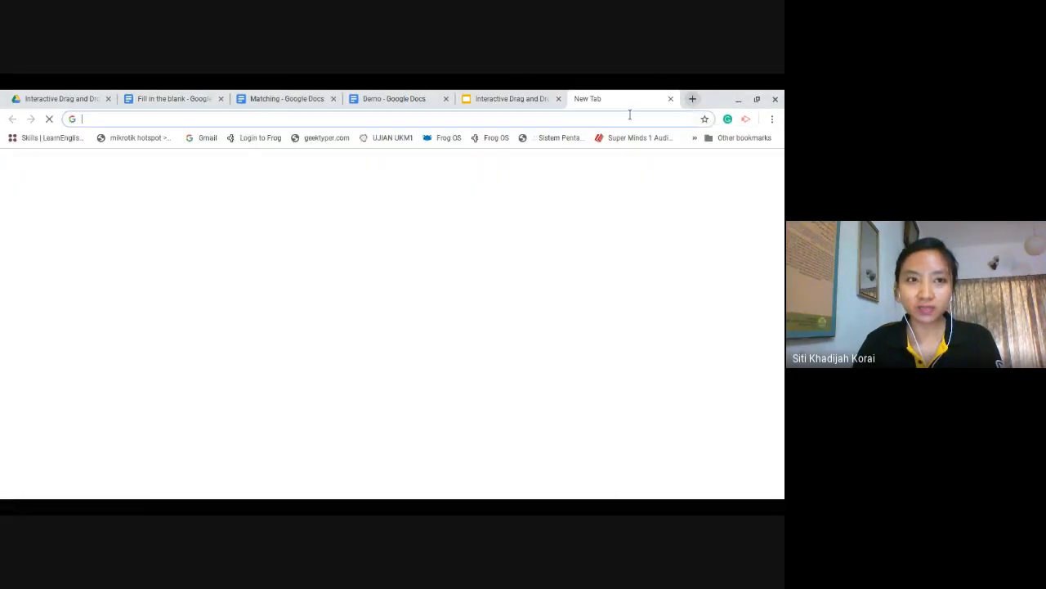
type("classroom of the elite")
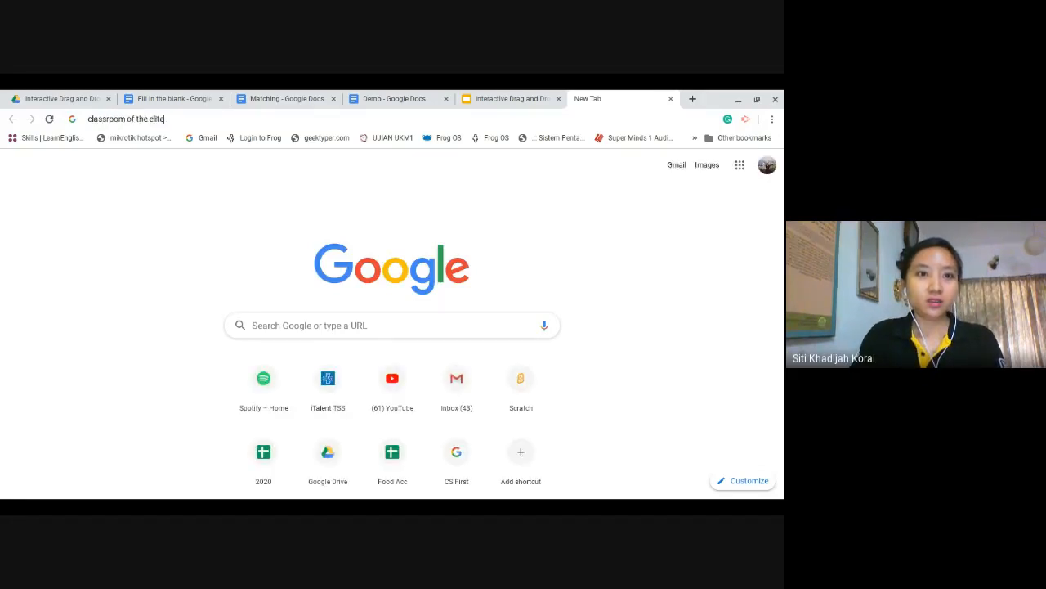
key("Return")
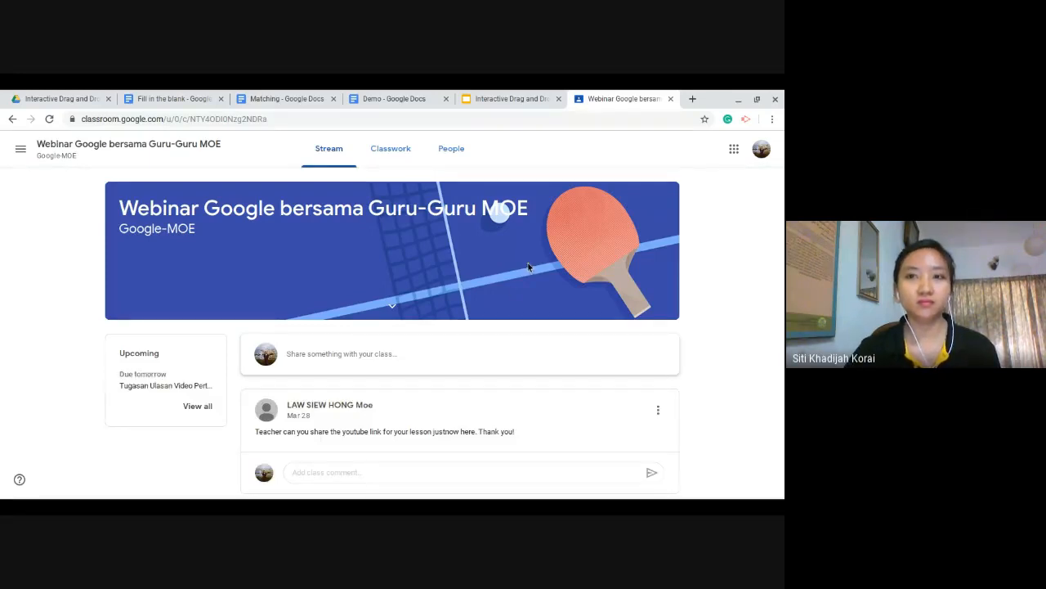
- Open the enrolled class "Google Classroom demo for the team" and look at its stream
left_click(21, 149)
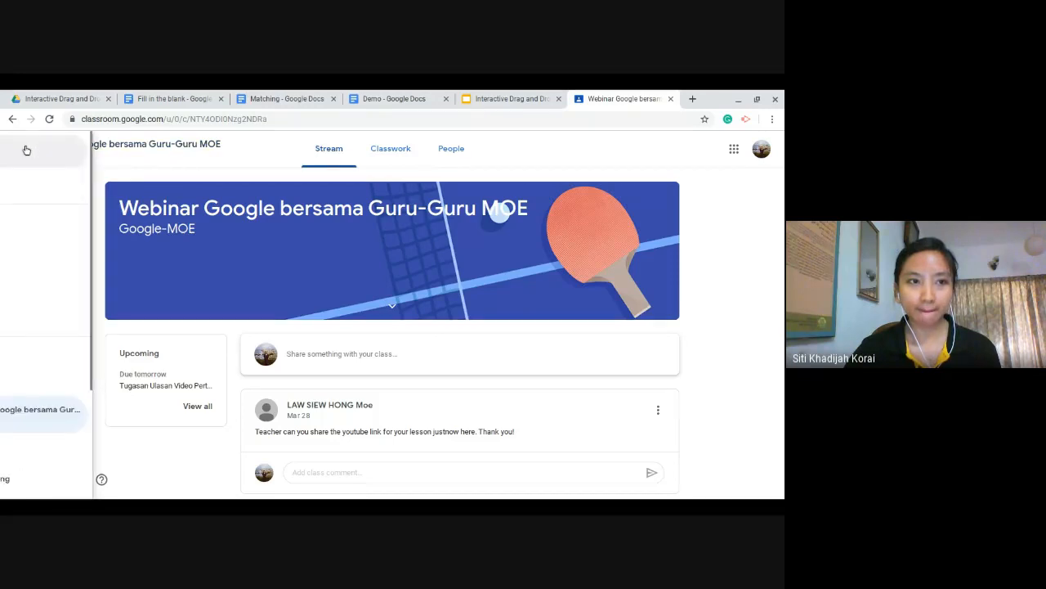
scroll(42, 207, "down", 3)
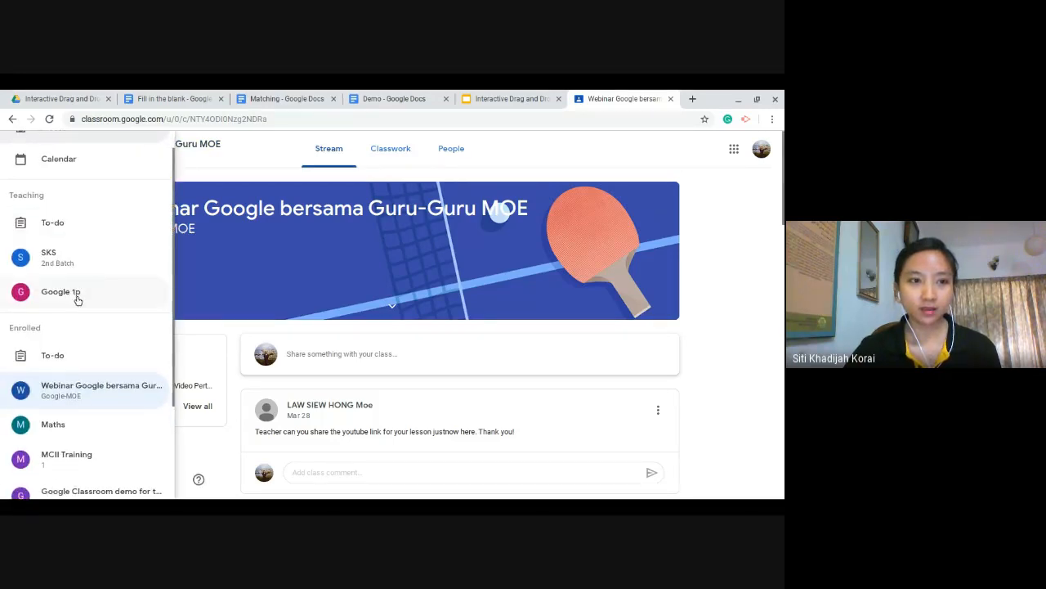
scroll(78, 300, "down", 1)
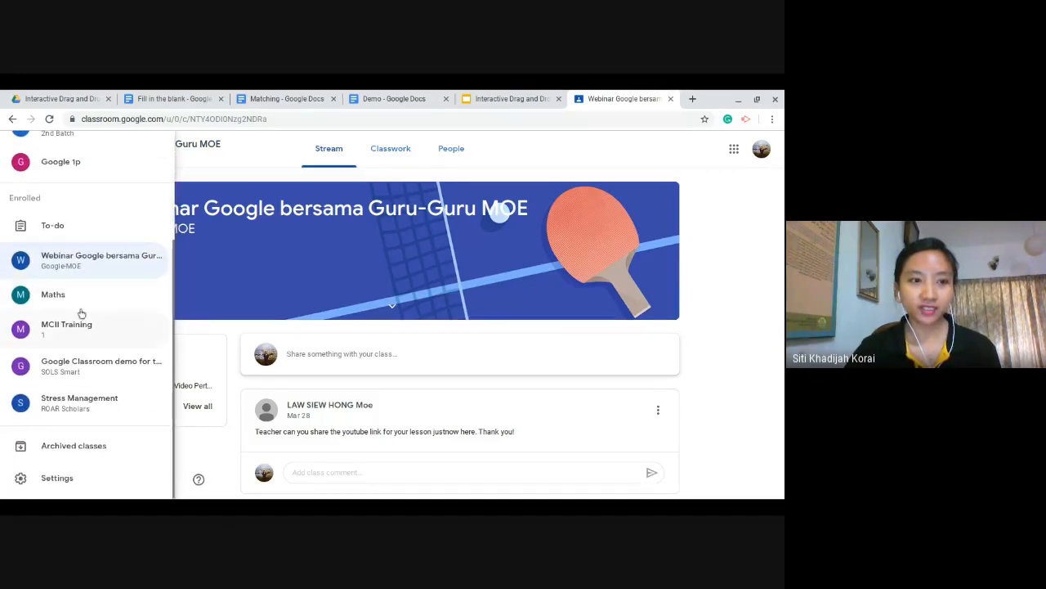
scroll(99, 404, "up", 1)
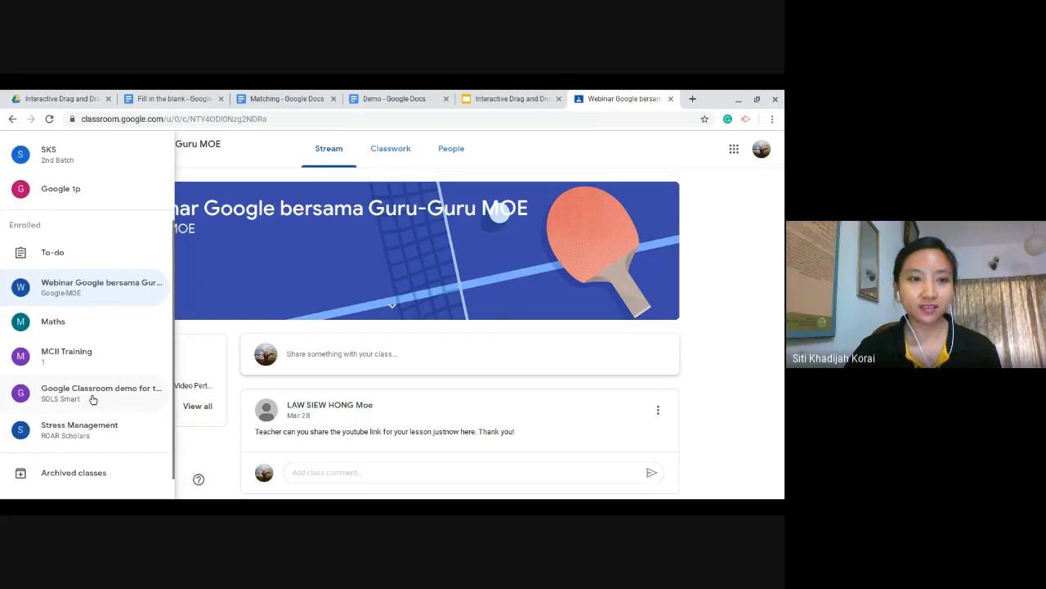
left_click(92, 399)
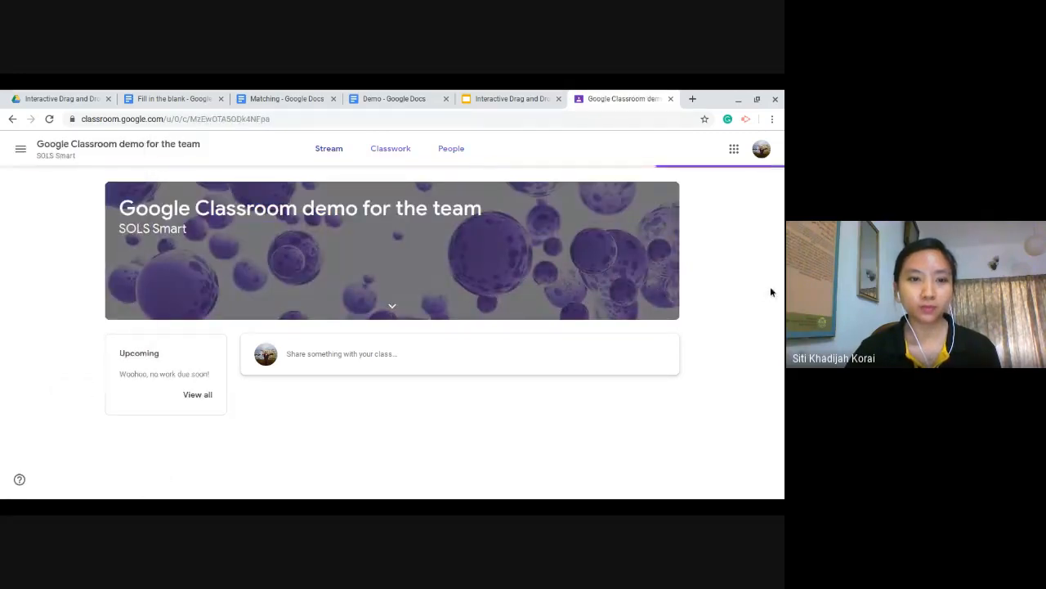
scroll(211, 203, "down", 1)
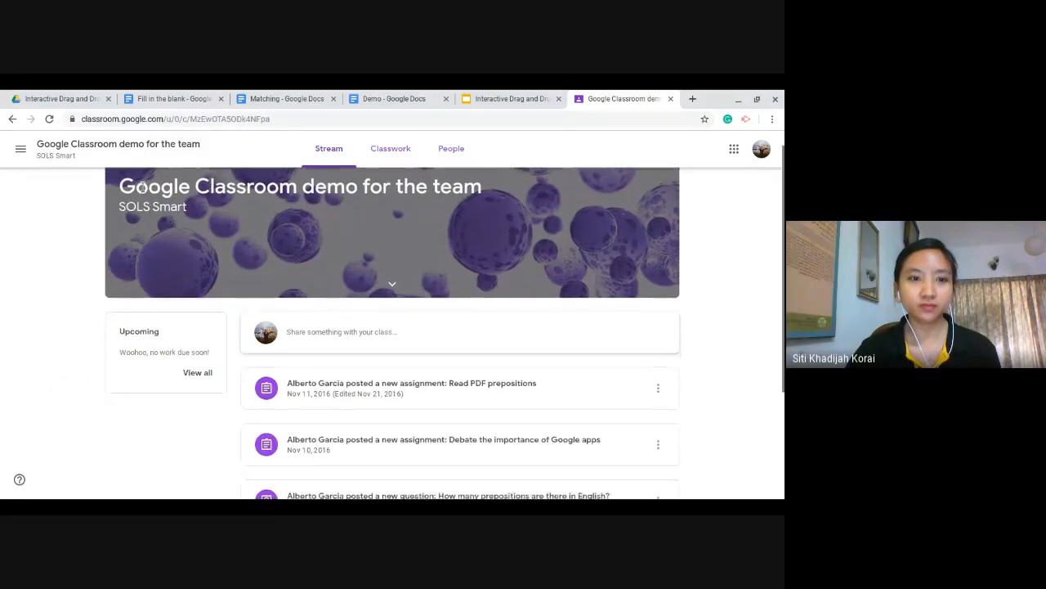
- Switch to the Google 1p class, dismiss the tip about moving posts, and open its Classwork page
left_click(20, 148)
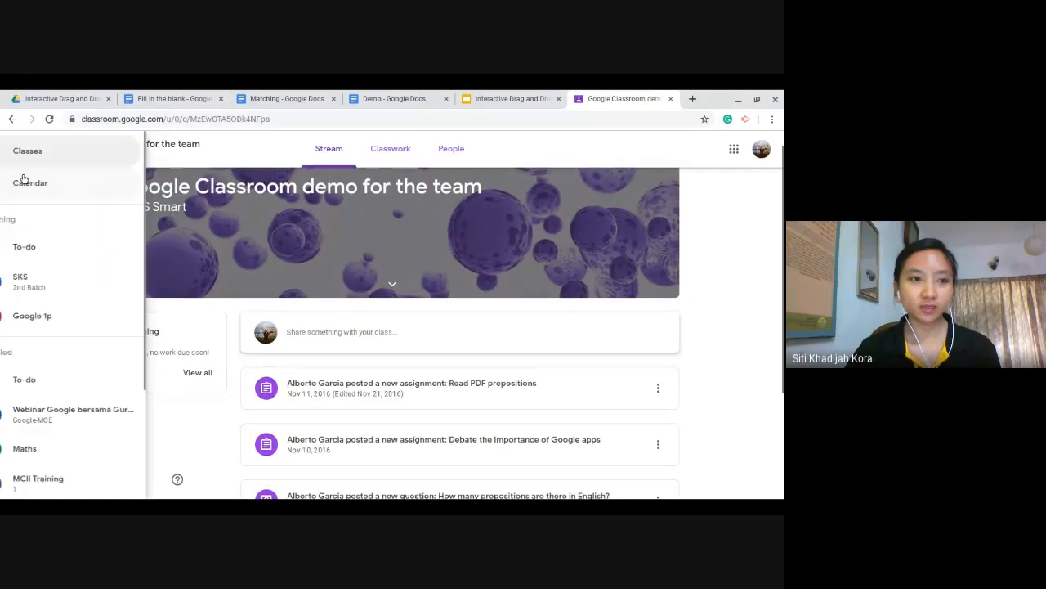
left_click(57, 315)
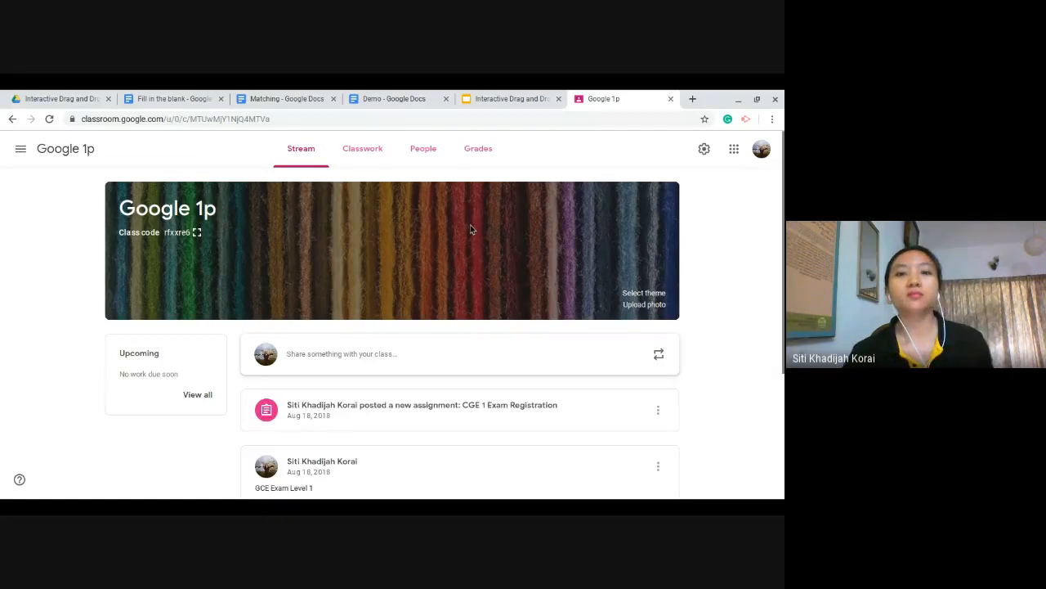
scroll(471, 230, "down", 4)
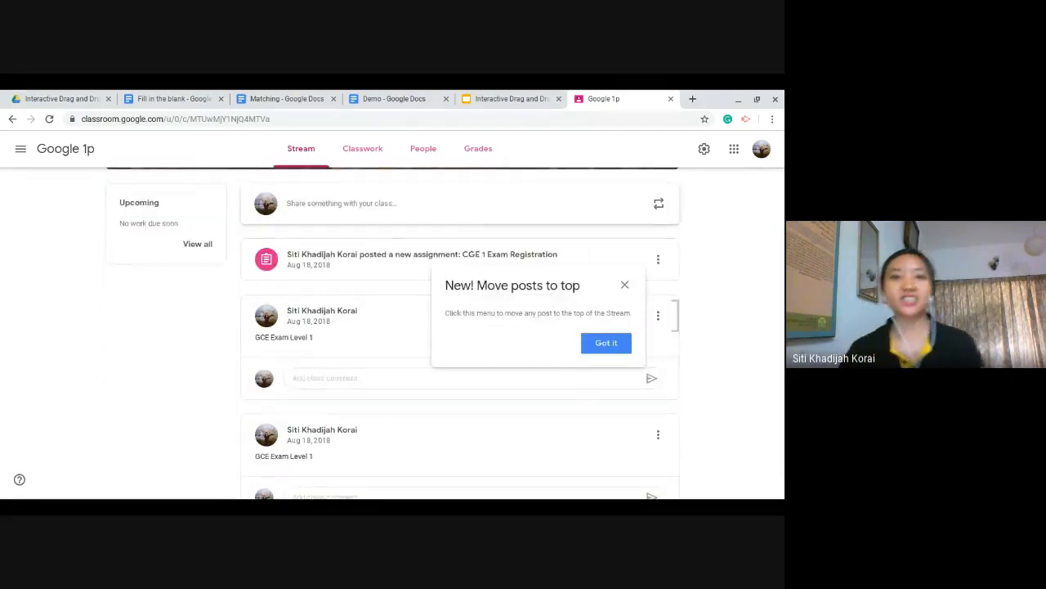
left_click(609, 352)
scroll(684, 351, "up", 4)
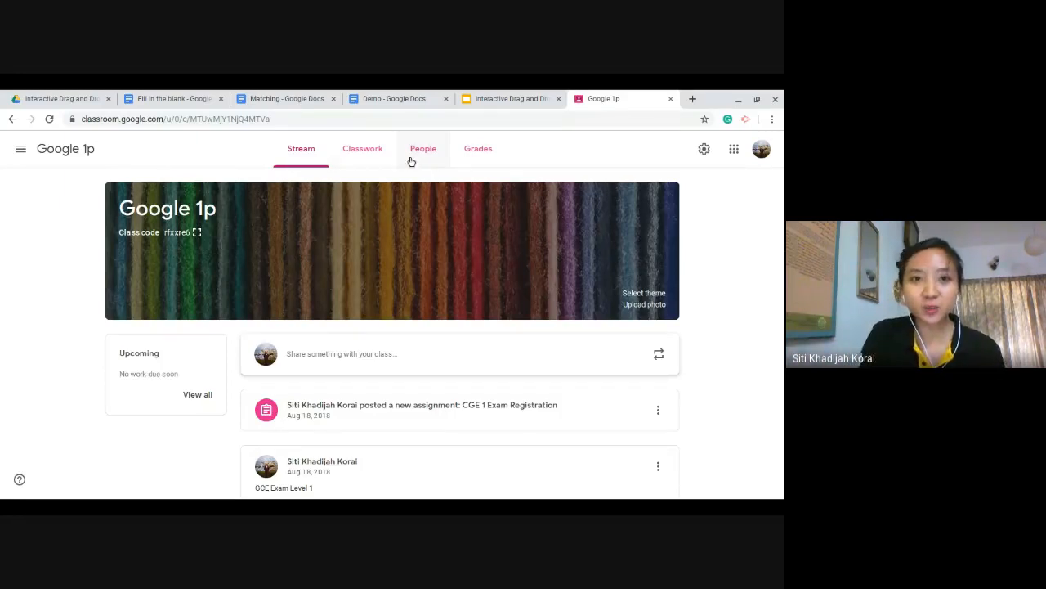
left_click(361, 155)
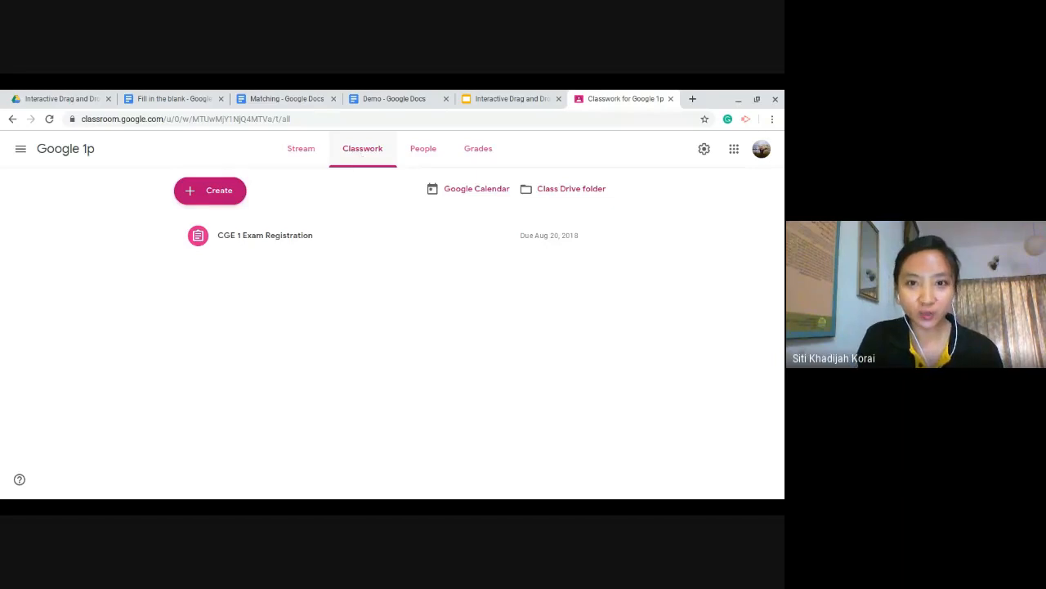
left_click(228, 201)
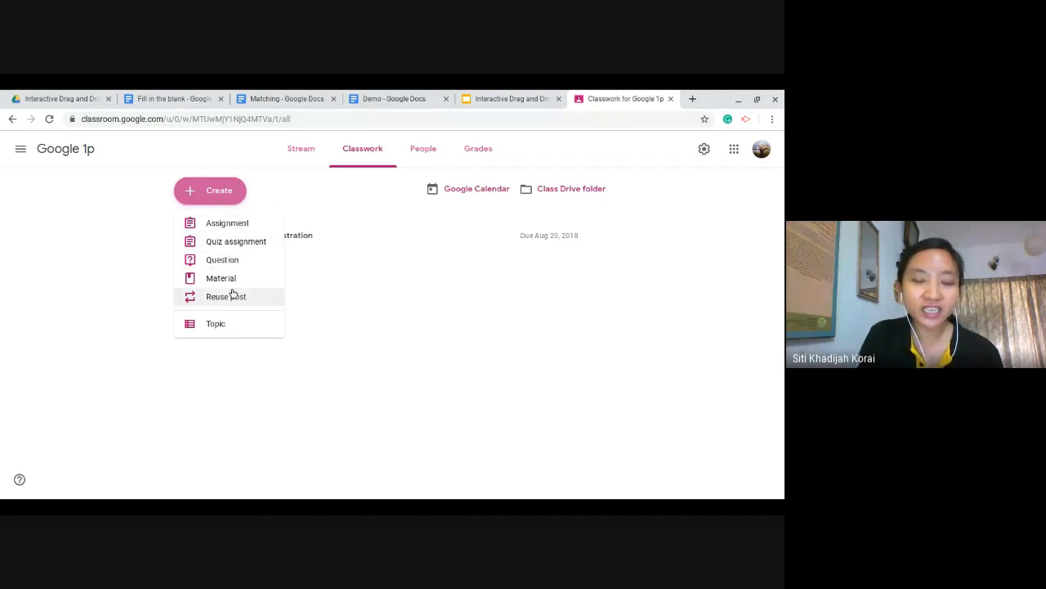
left_click(256, 244)
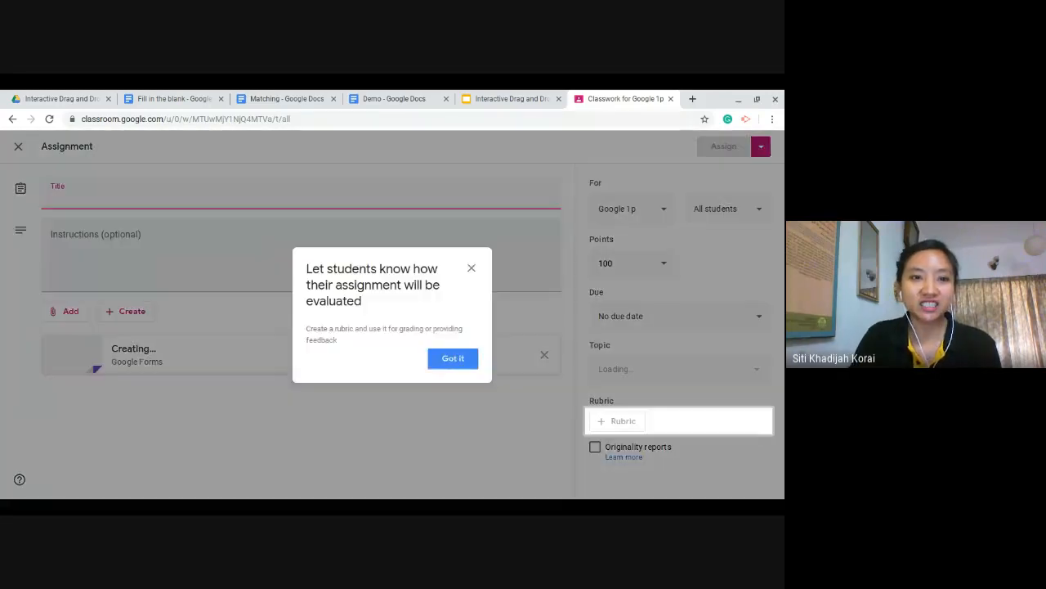
left_click(453, 358)
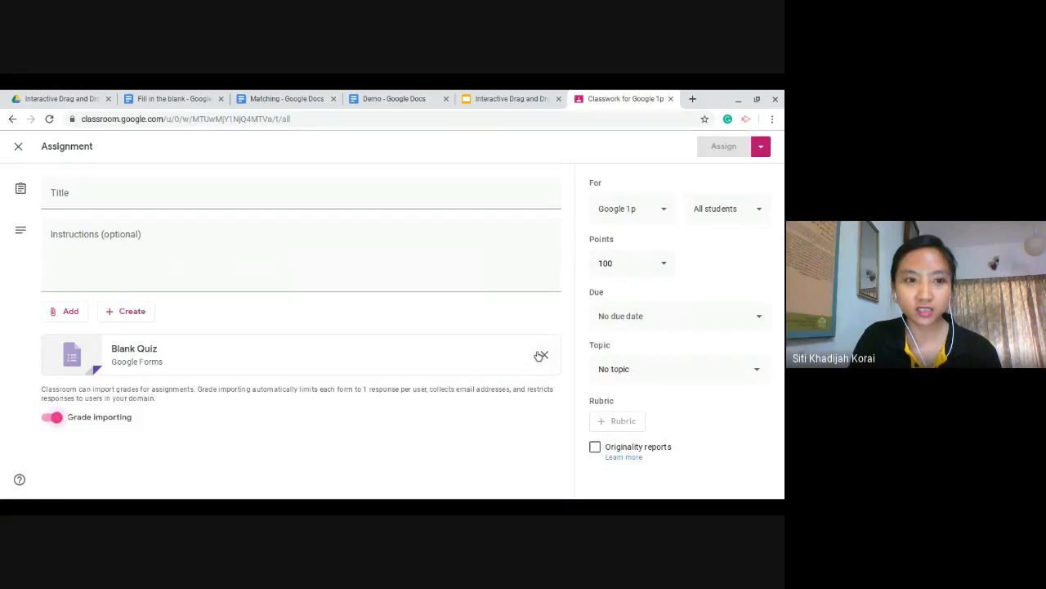
left_click(545, 357)
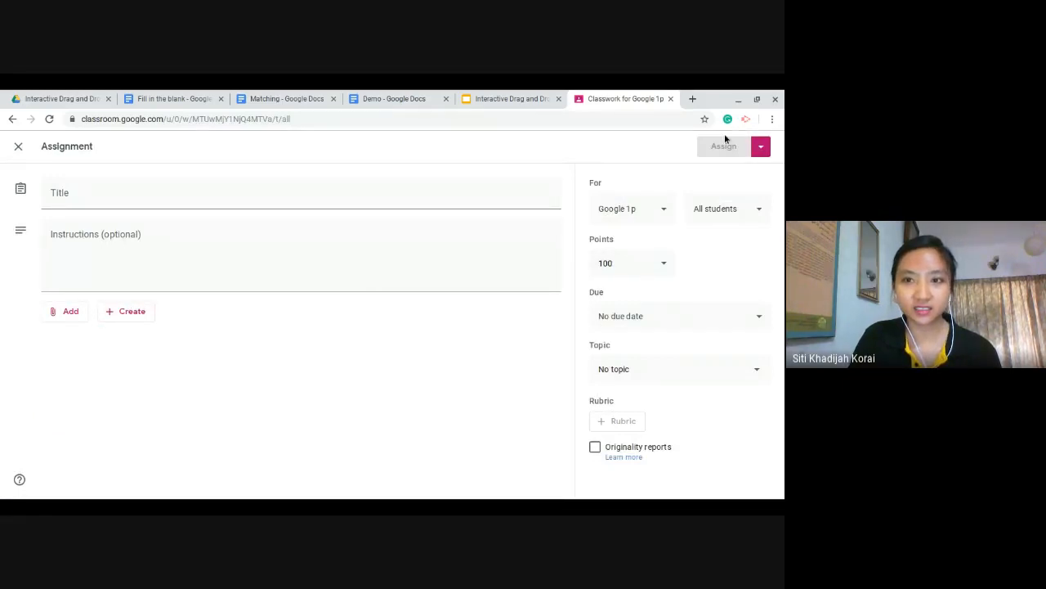
left_click(139, 311)
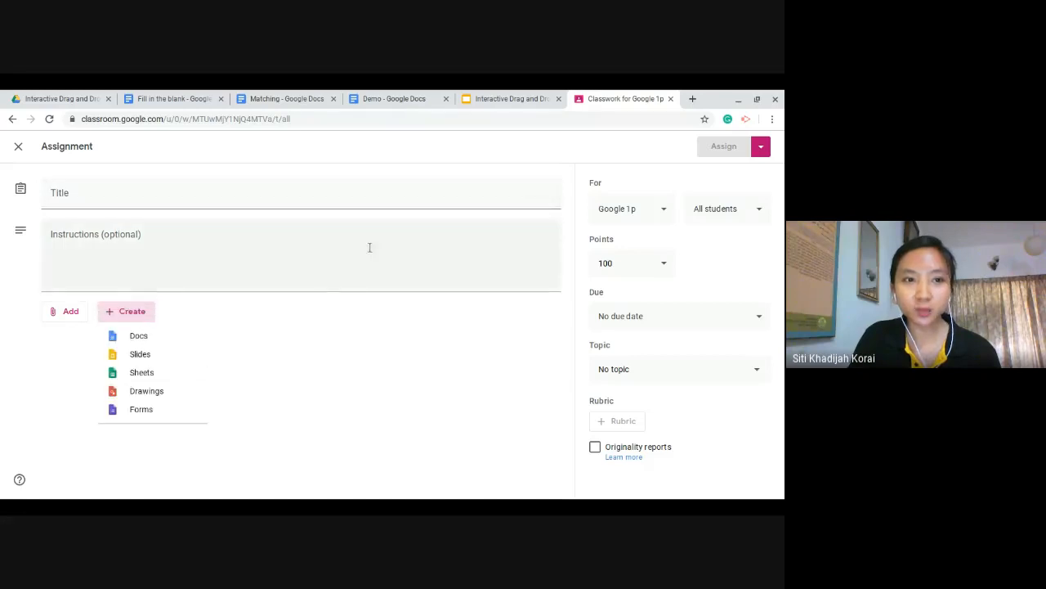
left_click(207, 312)
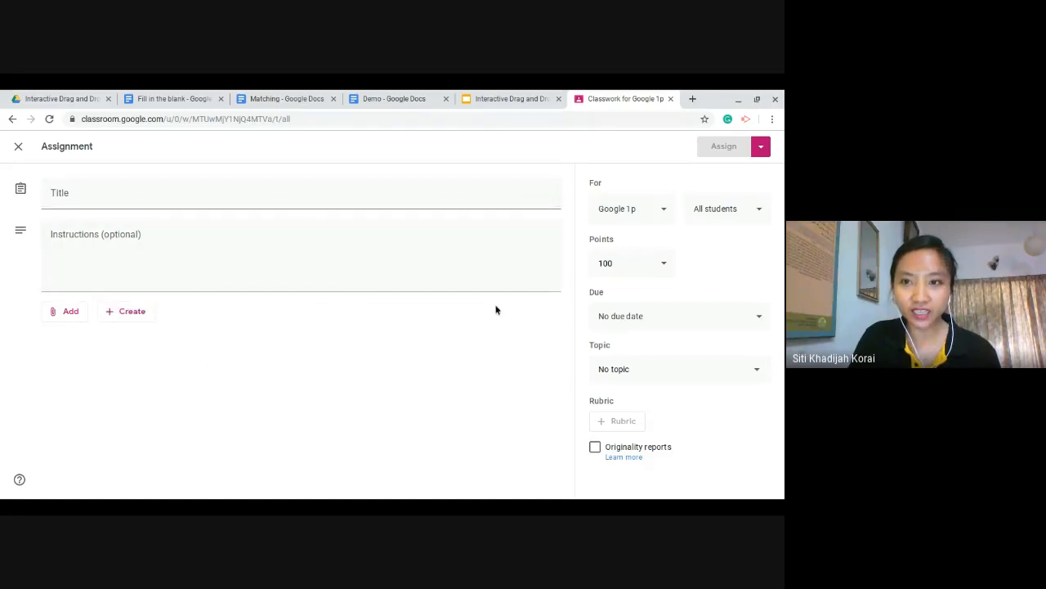
left_click(19, 149)
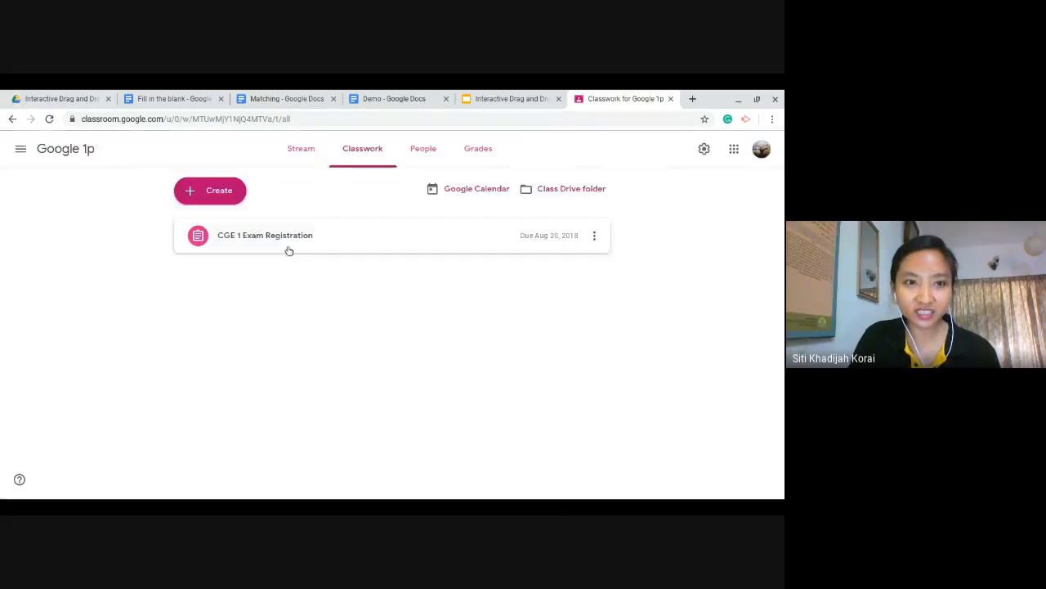
- Create a new assignment in Google 1p and enter "Fill in the blank" as its instructions
left_click(235, 196)
left_click(217, 223)
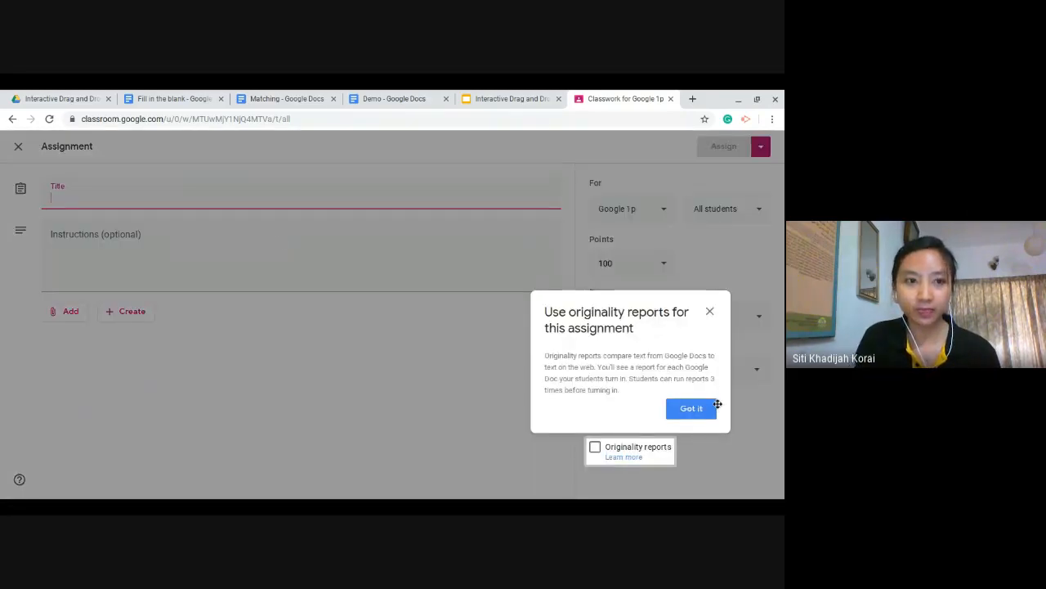
left_click(708, 408)
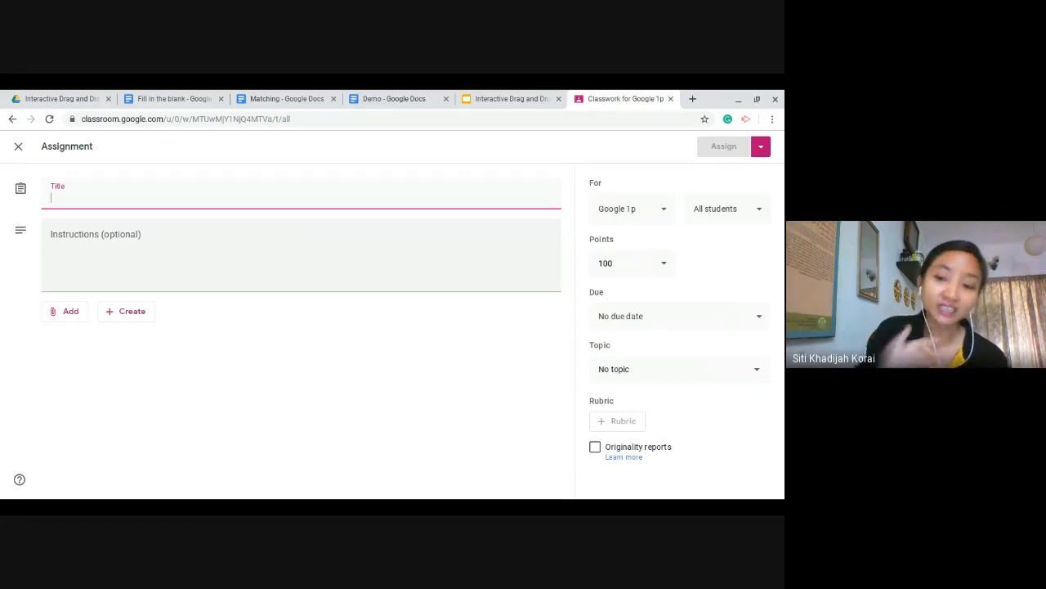
left_click(251, 245)
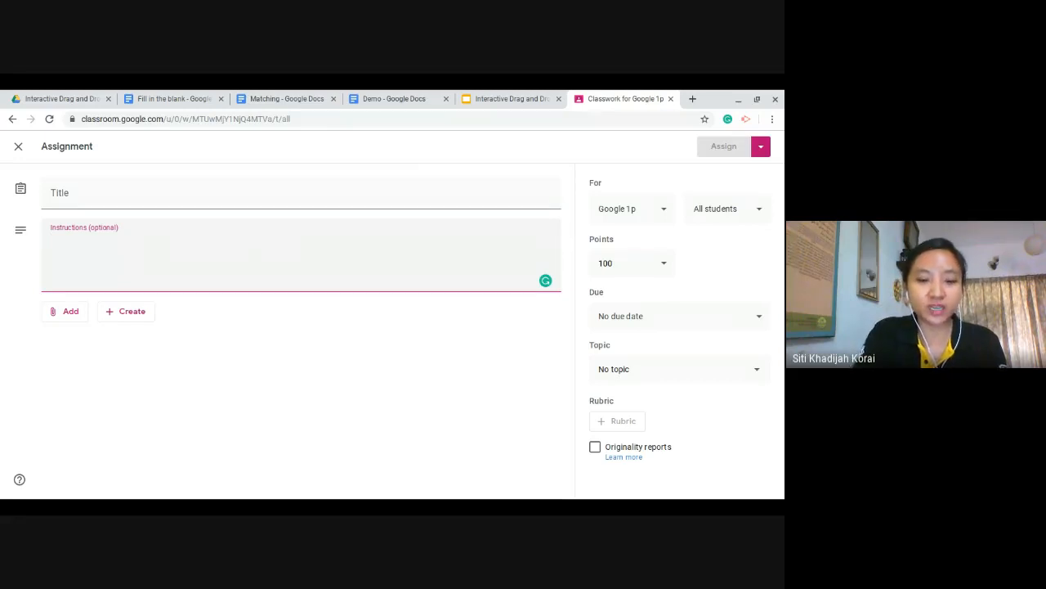
type("Fill in ")
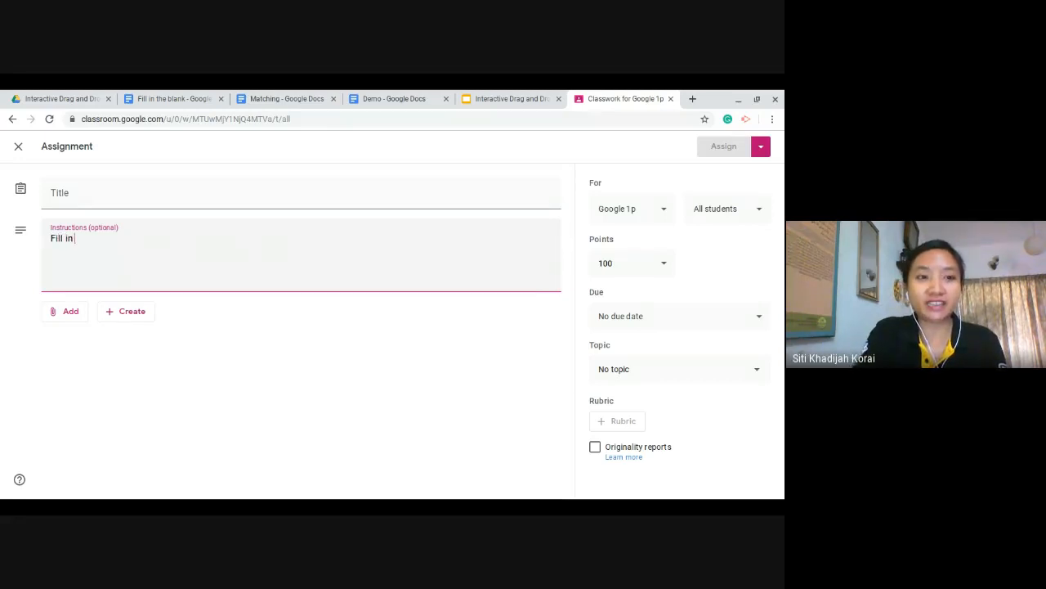
type("the blank")
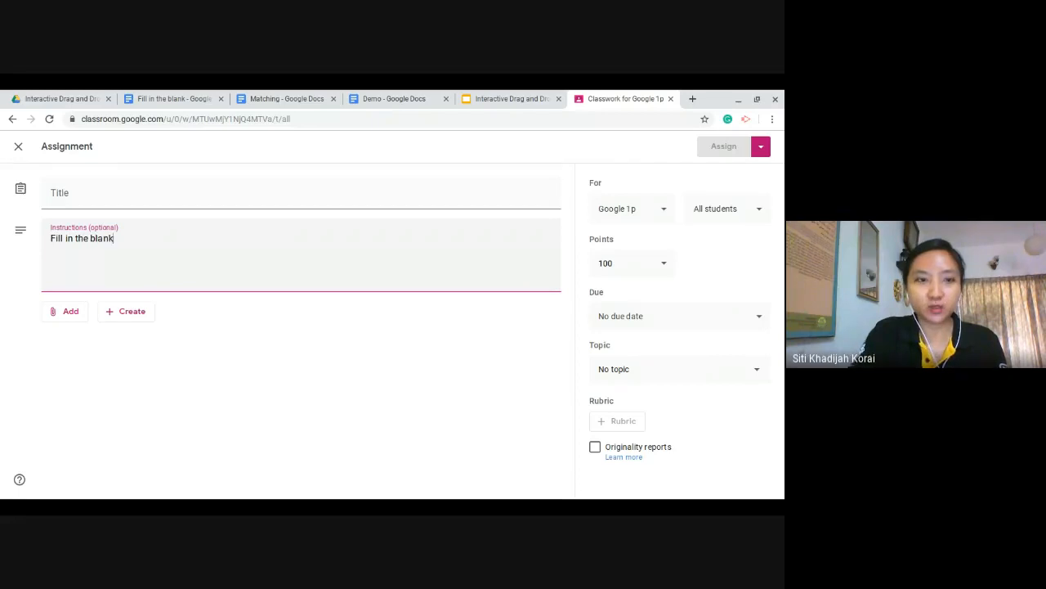
- Title the assignment "Fill in the blank"
left_click(255, 198)
type("Di")
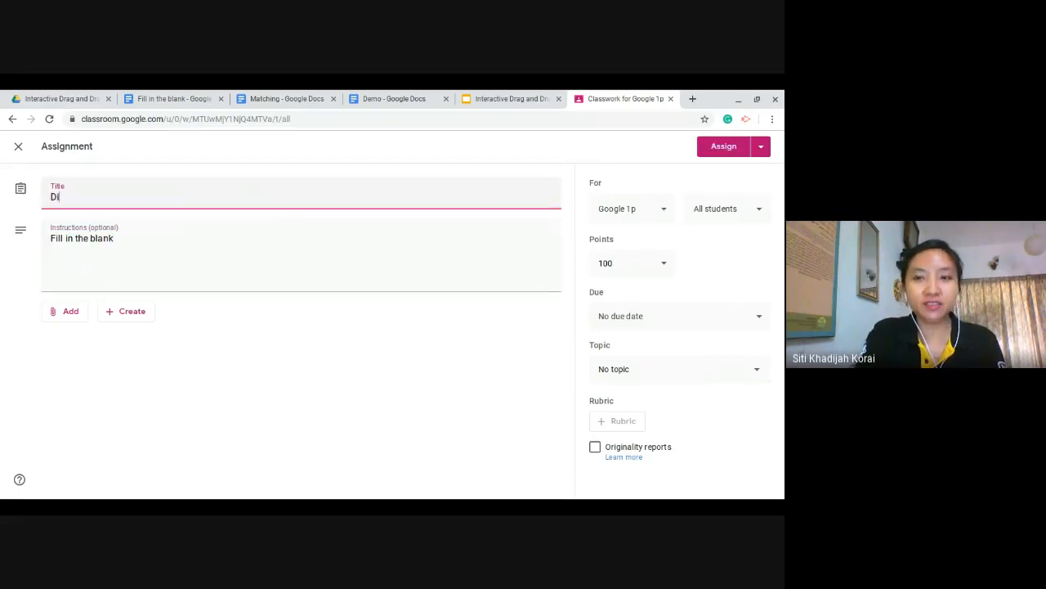
type("ll in th")
key("BackSpace")
key("BackSpace")
key("BackSpace")
key("BackSpace")
key("BackSpace")
key("BackSpace")
key("BackSpace")
key("BackSpace")
key("BackSpace")
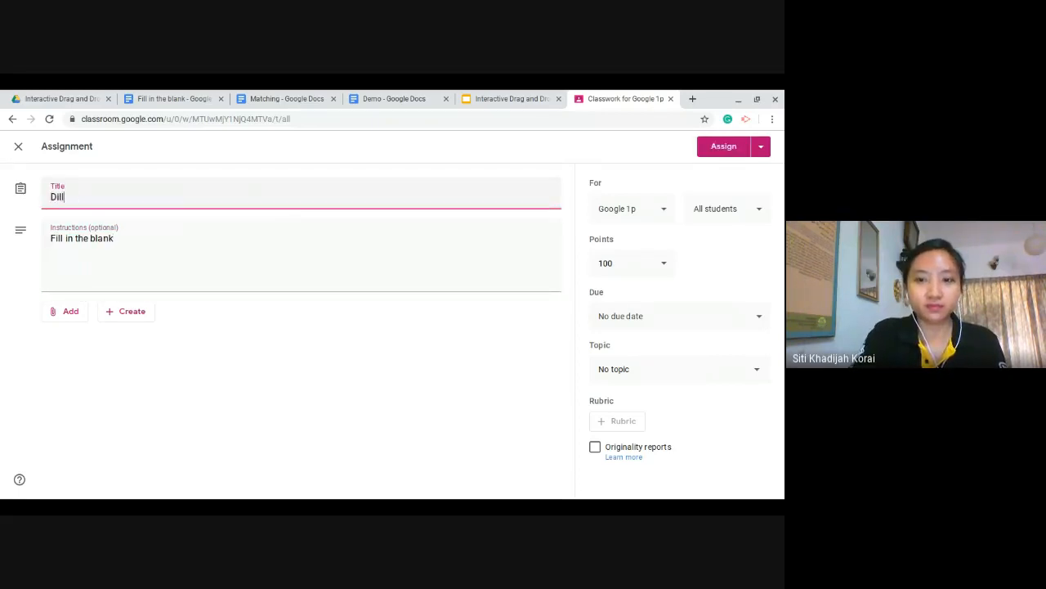
key("BackSpace")
type("Fill in ")
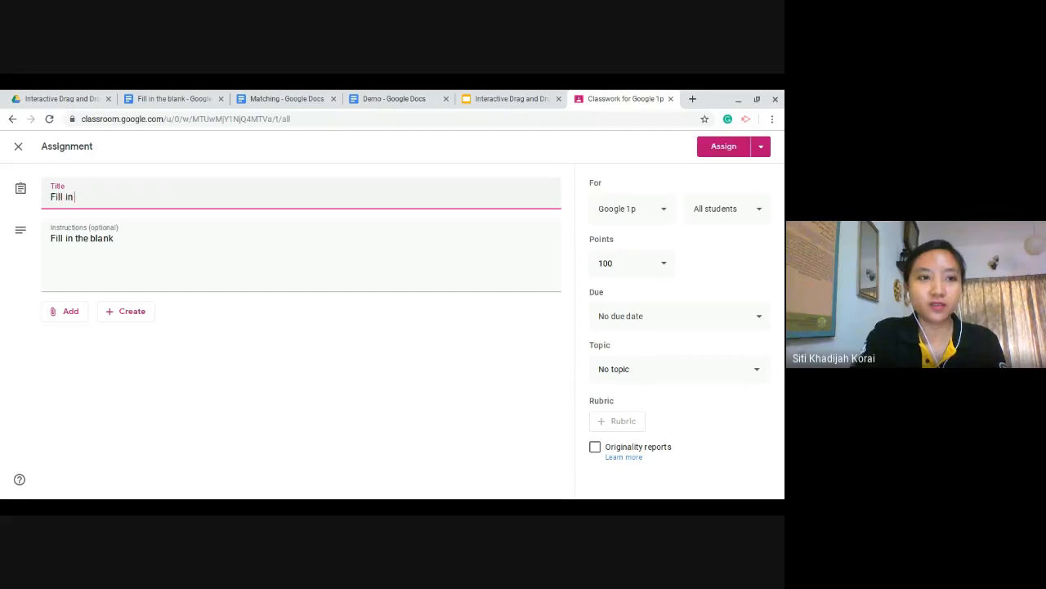
type("the blank")
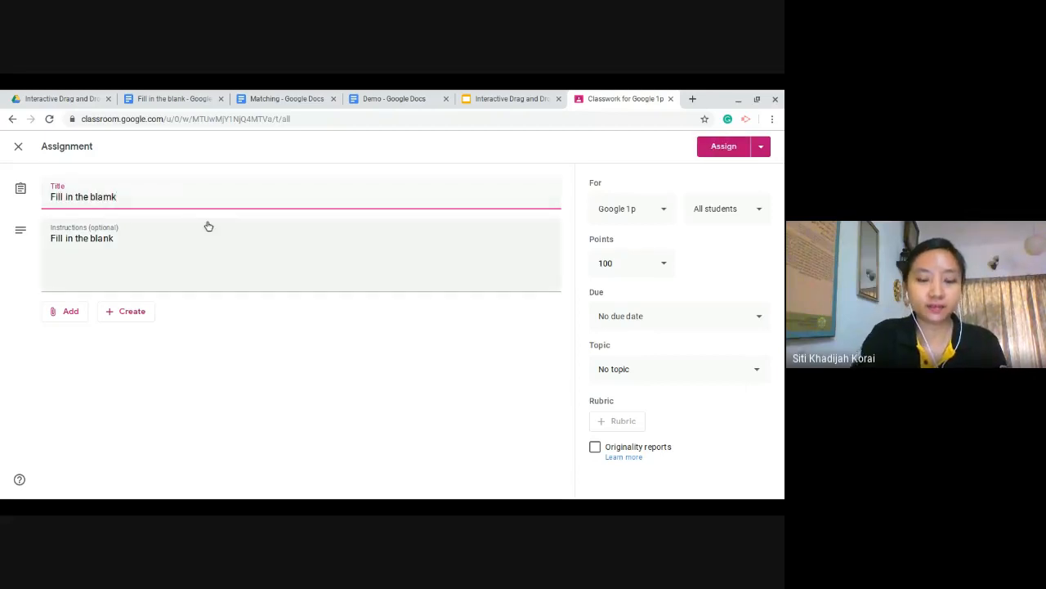
key("BackSpace")
key("BackSpace")
type("nk")
left_click(265, 286)
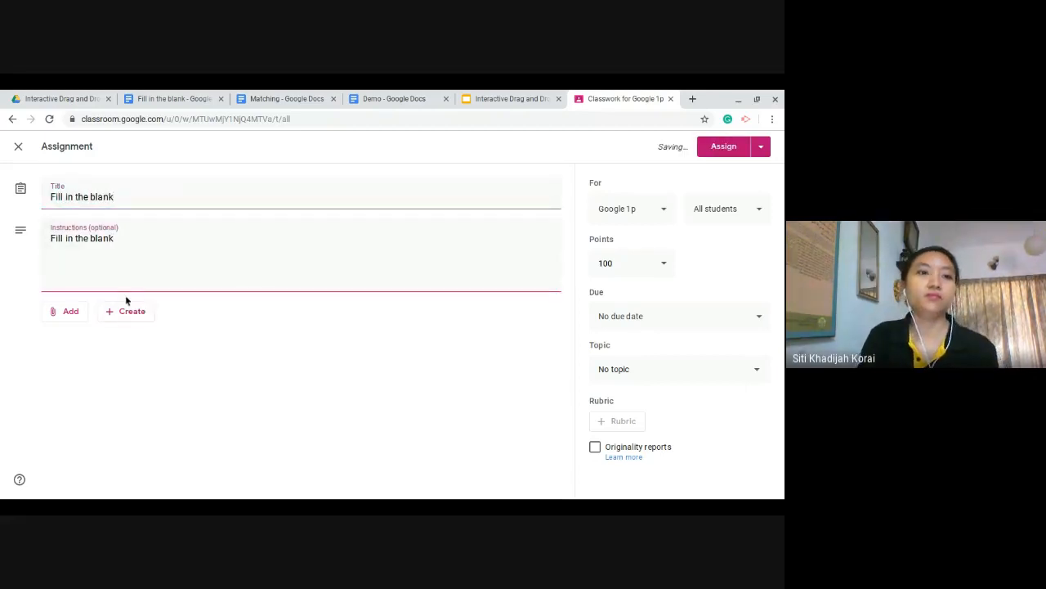
- Attach the Google Docs file "Matching" from Google Drive to the "Fill in the blank" assignment
left_click(84, 313)
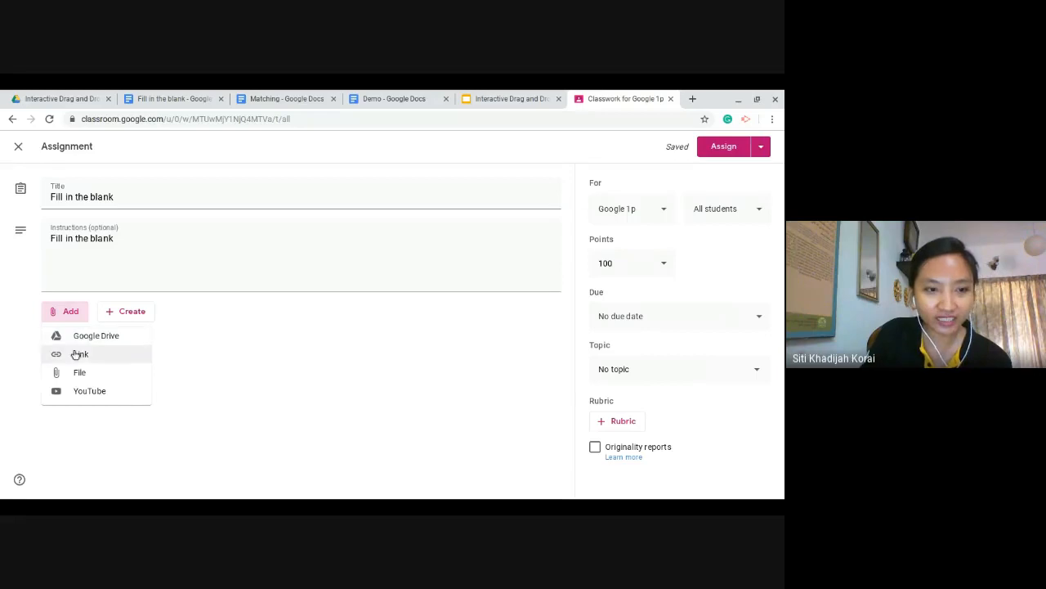
left_click(78, 340)
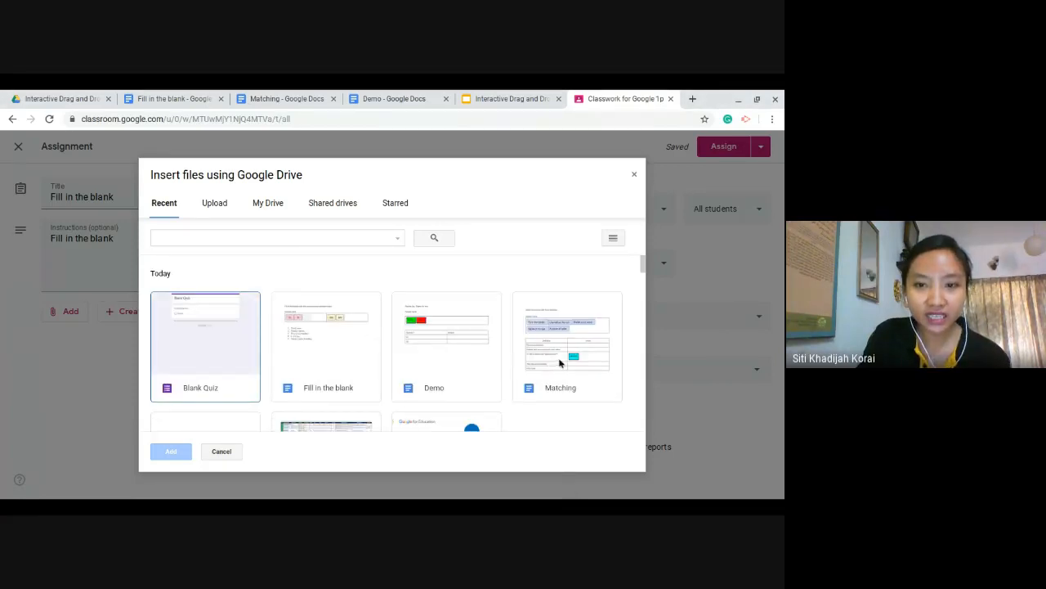
scroll(562, 343, "down", 5)
scroll(562, 343, "up", 5)
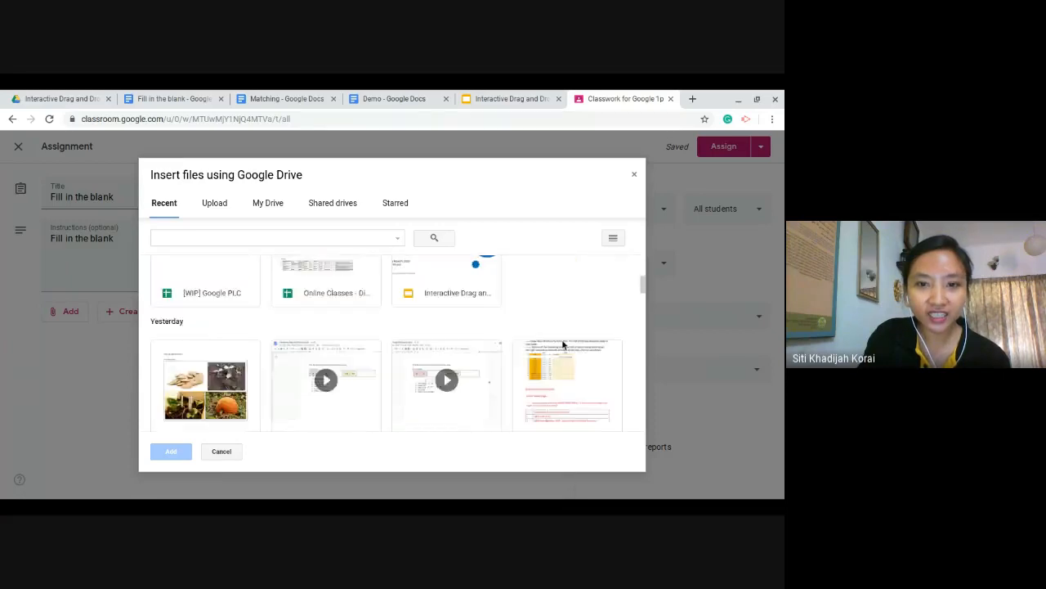
left_click(561, 345)
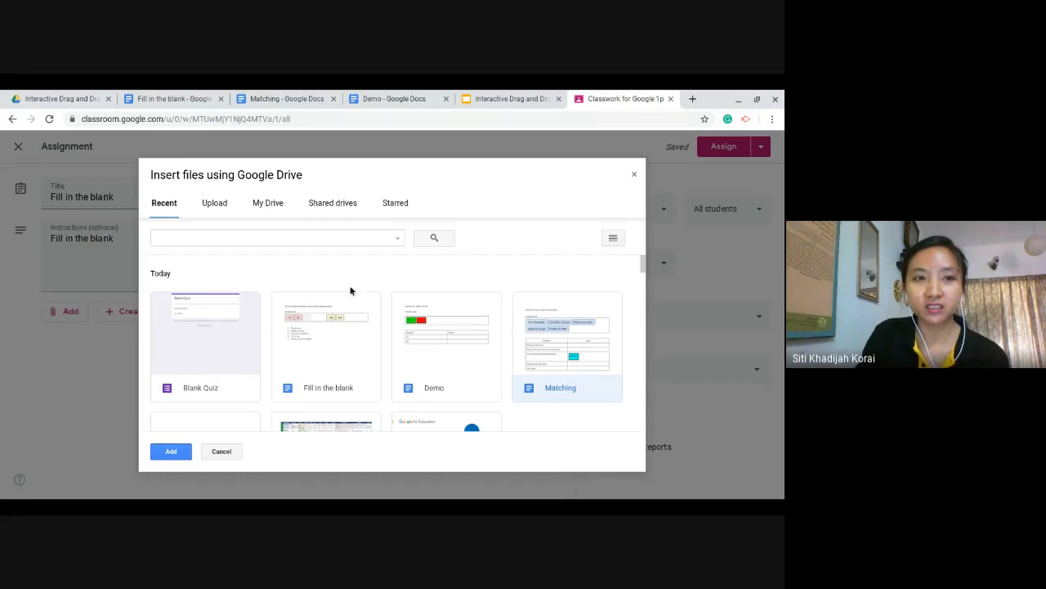
left_click(190, 455)
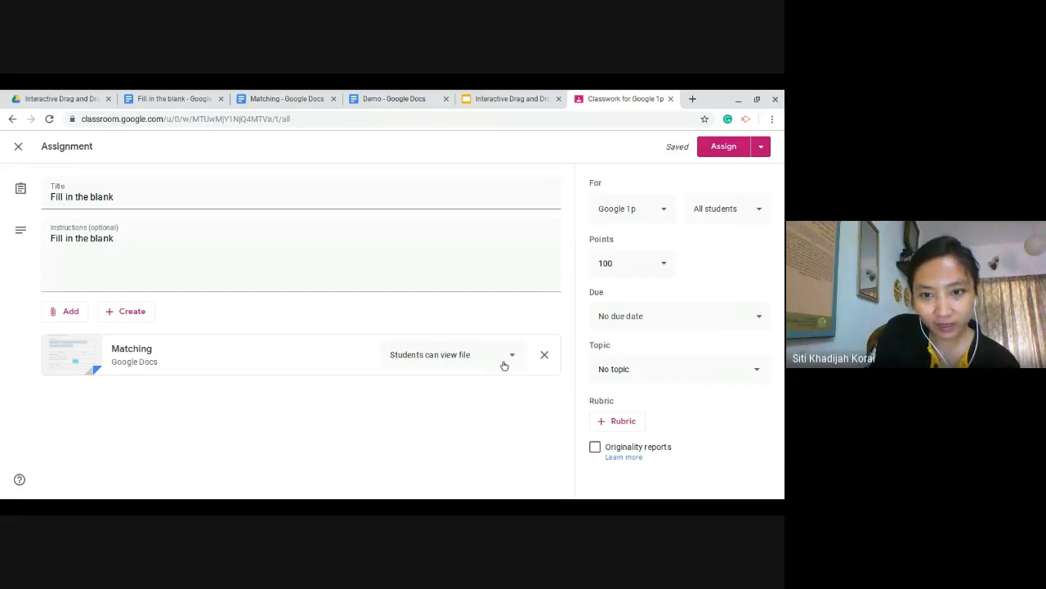
- Set the Matching attachment's sharing option to "Make a copy for each student"
left_click(504, 365)
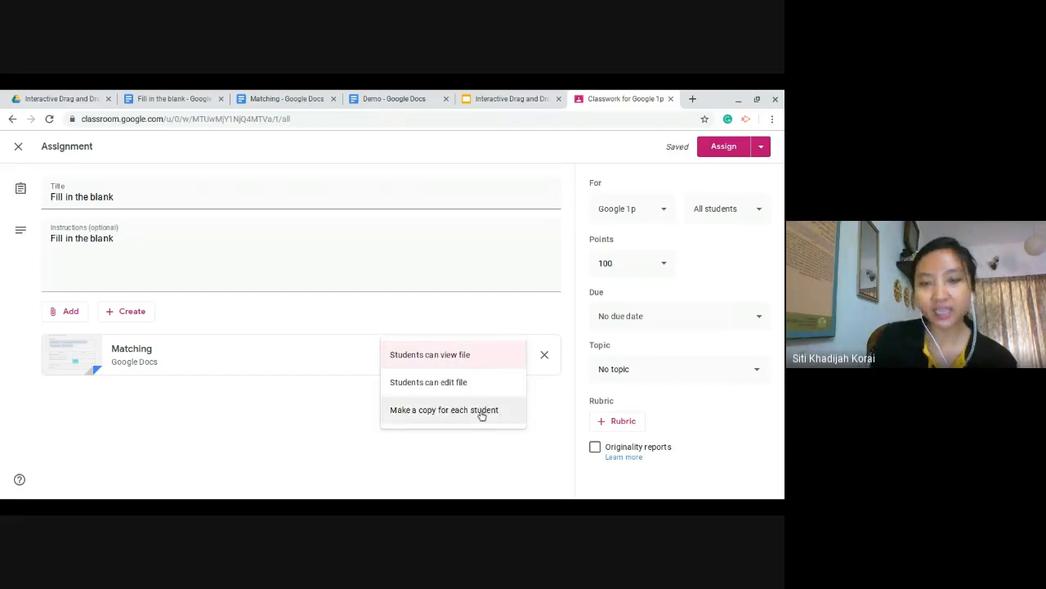
left_click(482, 416)
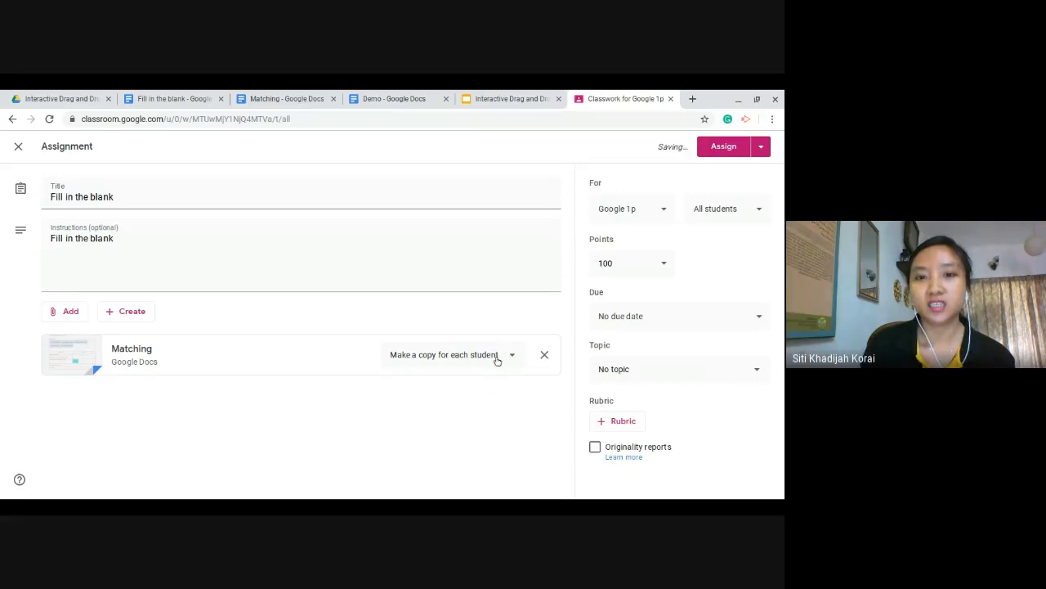
left_click(495, 353)
left_click(461, 369)
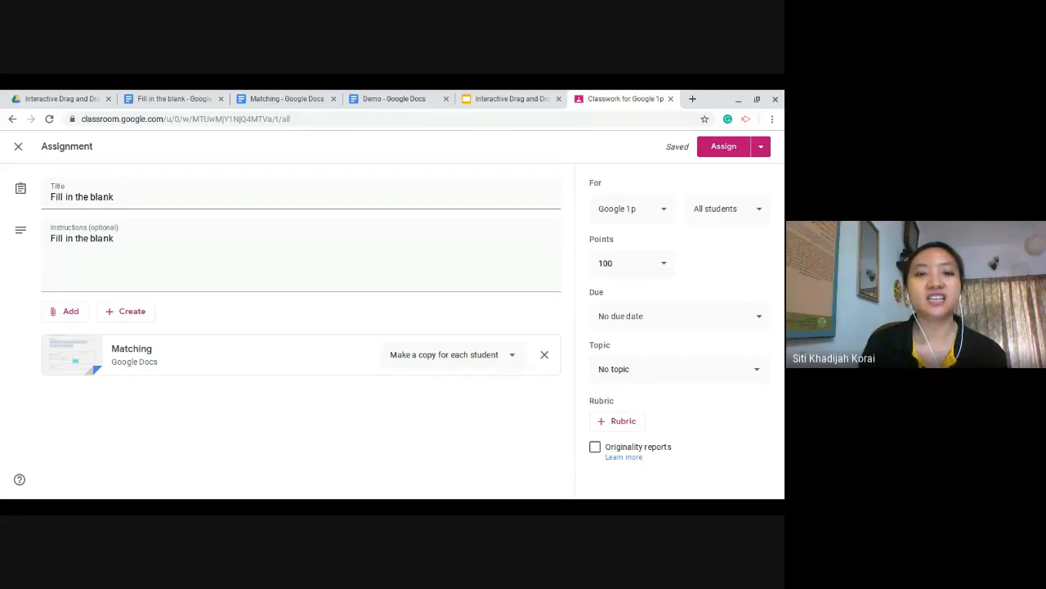
left_click(479, 357)
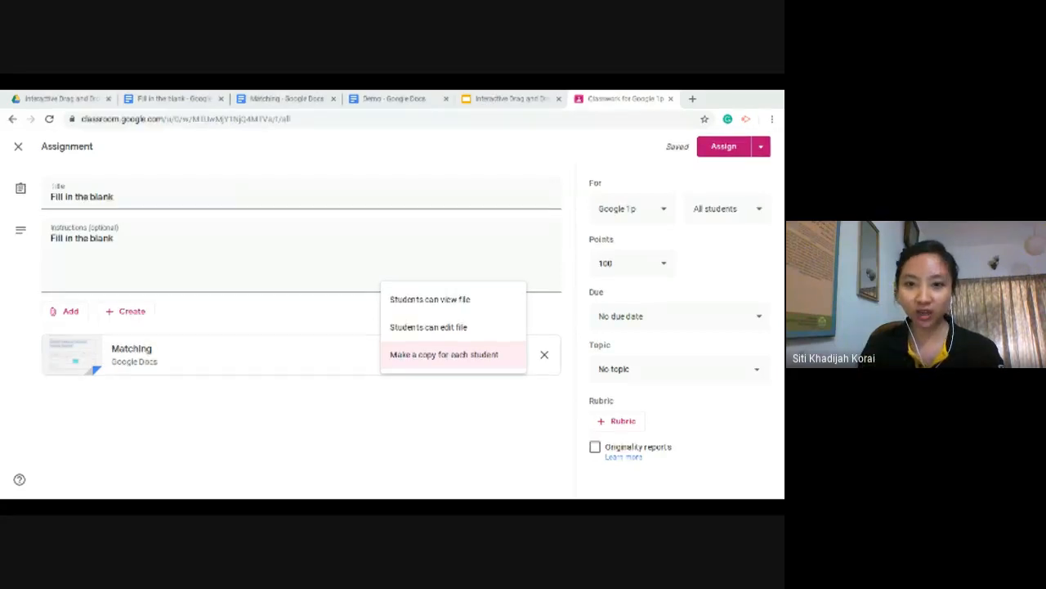
left_click(472, 365)
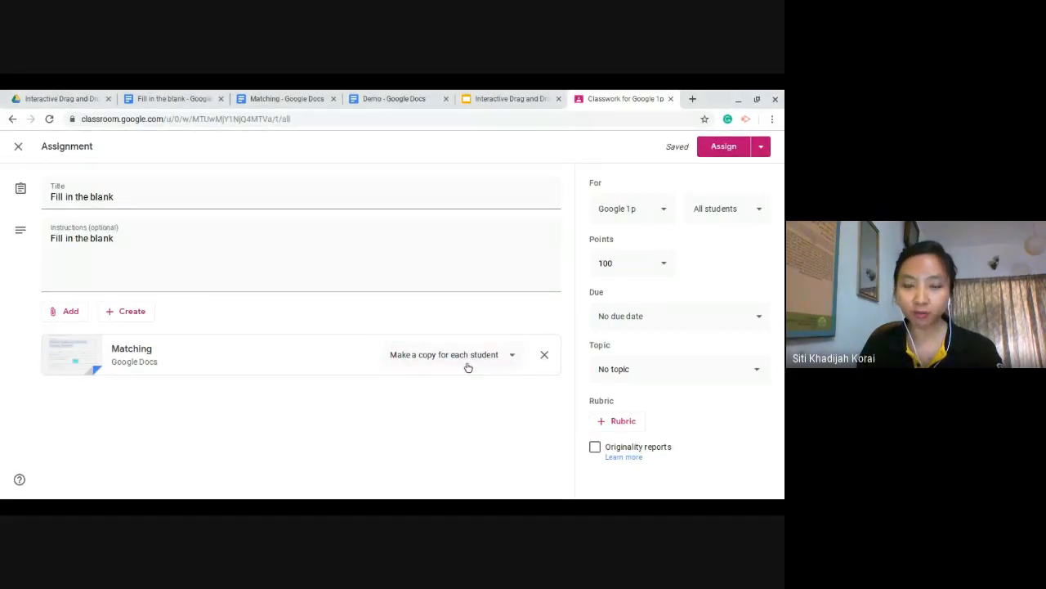